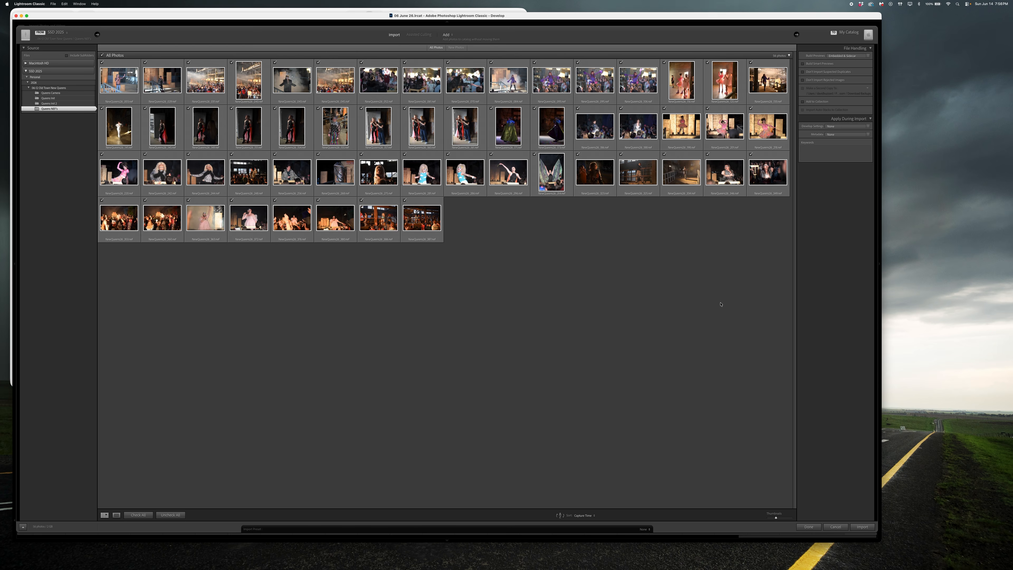
- Import all the checked photos and open the first photo of the Queens NEF folder in the Develop module
{"action": "left_click", "coordinate": [863, 527]}
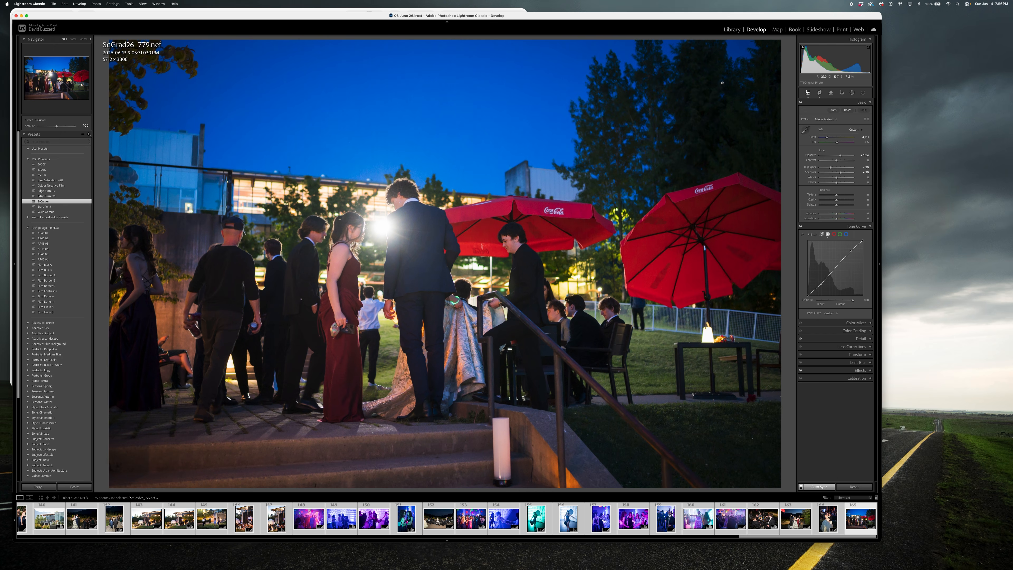
{"action": "left_click", "coordinate": [731, 30]}
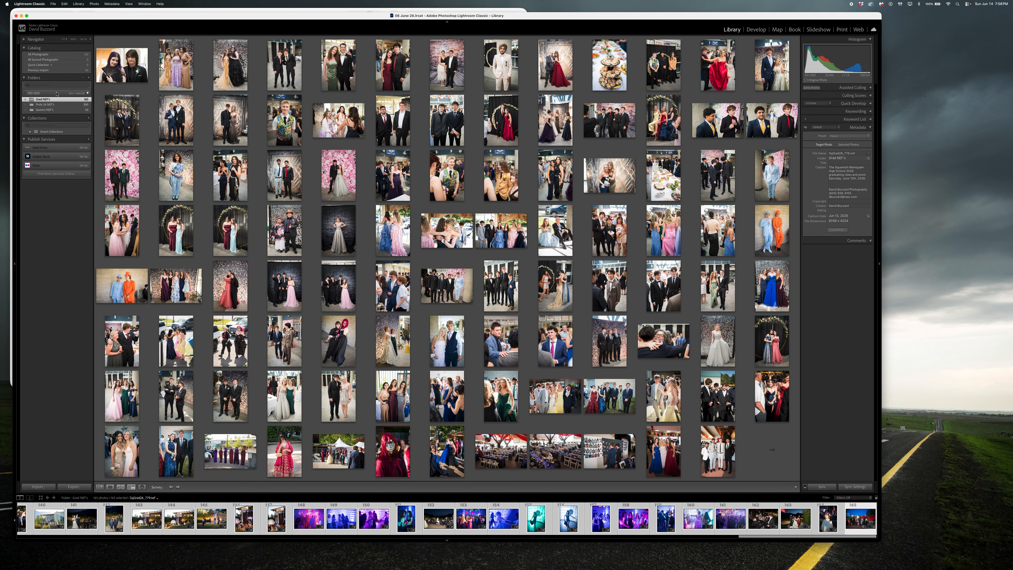
{"action": "left_click", "coordinate": [34, 110]}
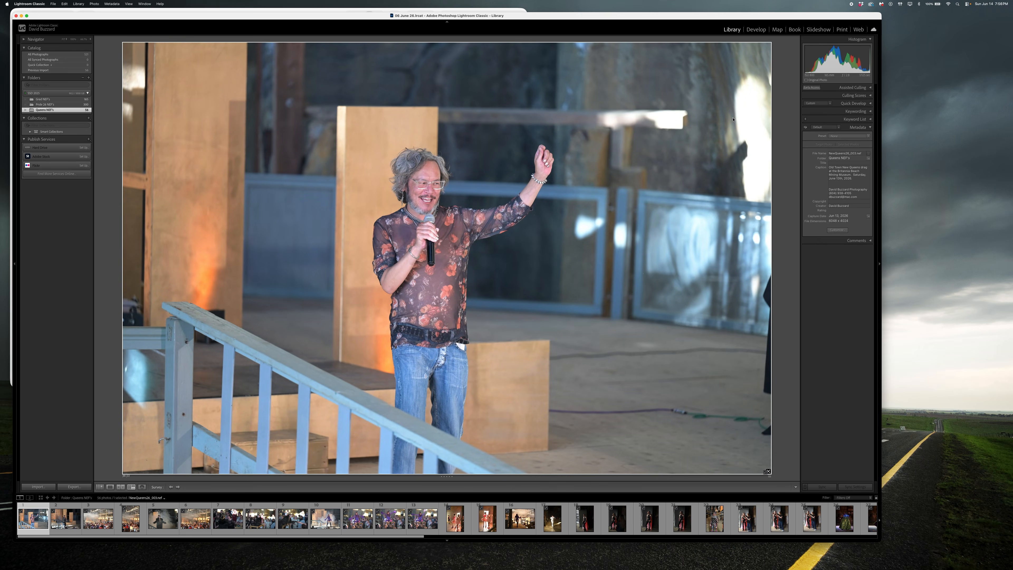
{"action": "left_click", "coordinate": [759, 30]}
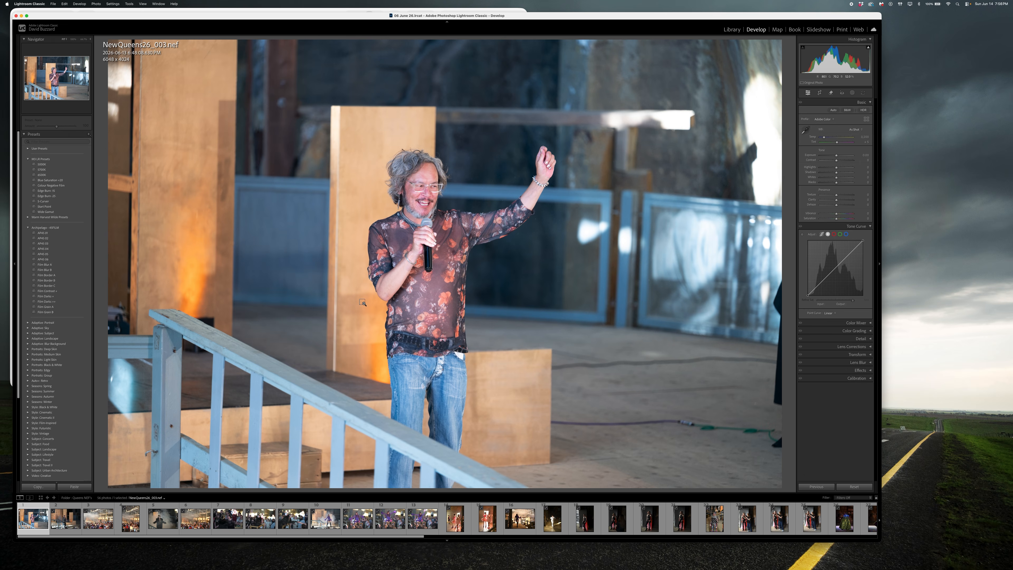
- Select all photos in the folder and change their profile to Adobe Portrait
{"action": "key", "text": "super+a"}
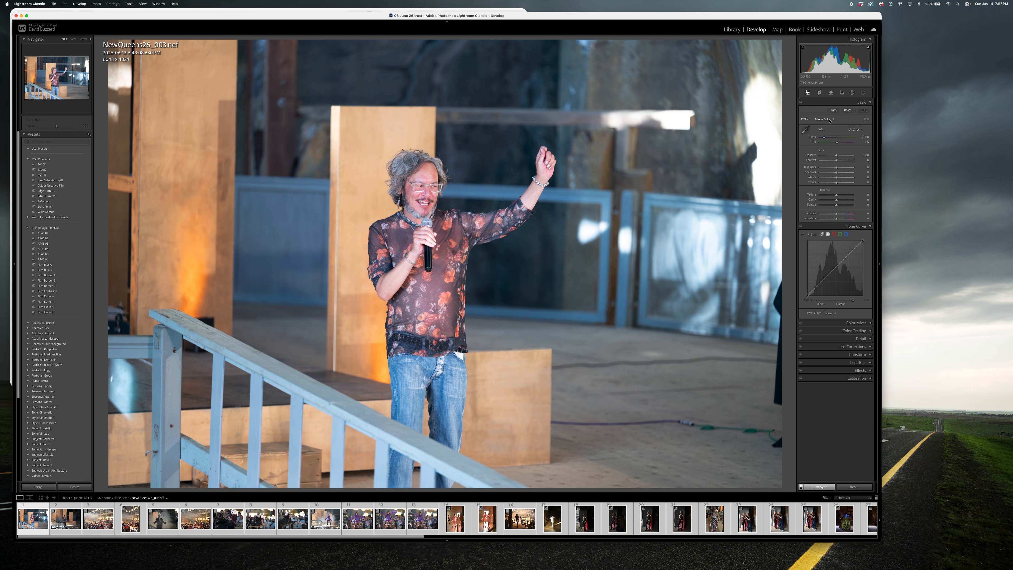
{"action": "left_click", "coordinate": [830, 120]}
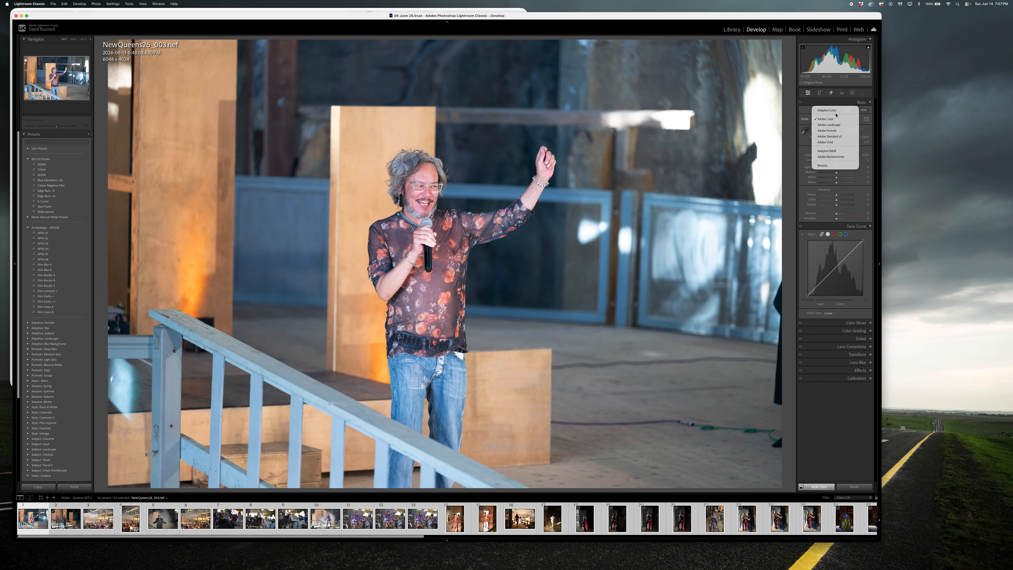
{"action": "left_click", "coordinate": [835, 130]}
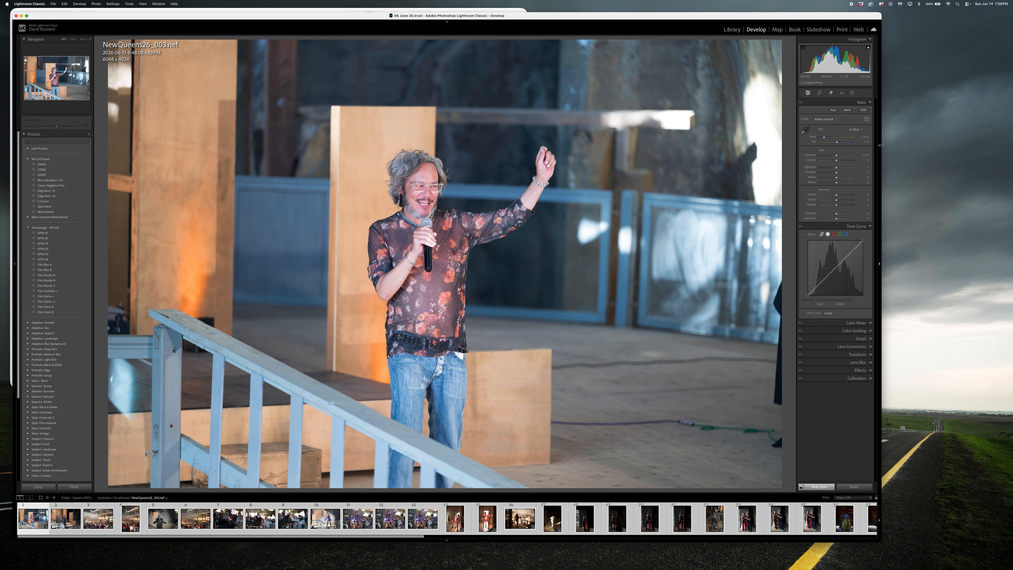
- Adjust the white balance tint of all selected photos and set their colour temperature to 3500
{"action": "left_click", "coordinate": [869, 143]}
{"action": "key", "text": "Return"}
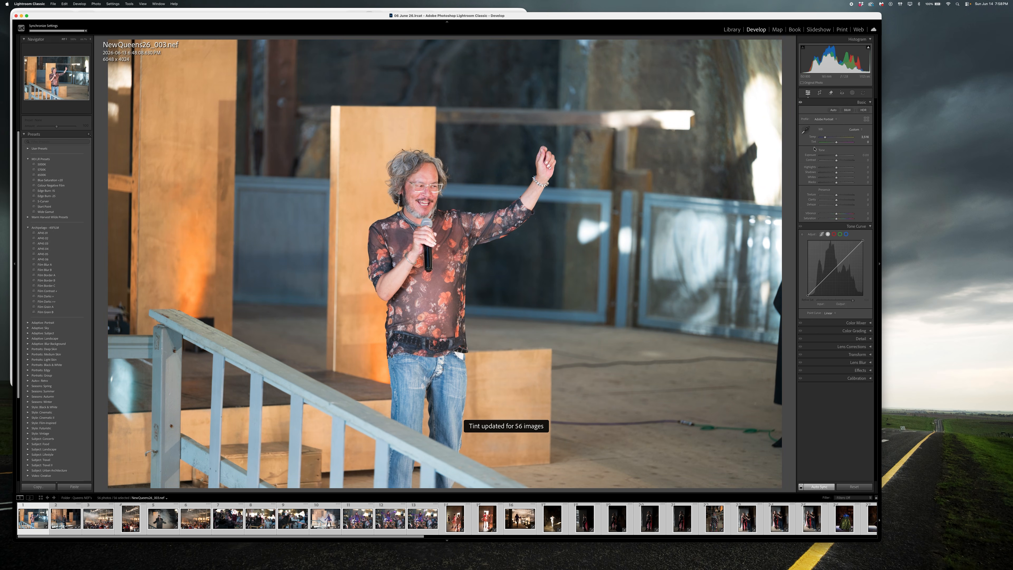
{"action": "left_click", "coordinate": [870, 142]}
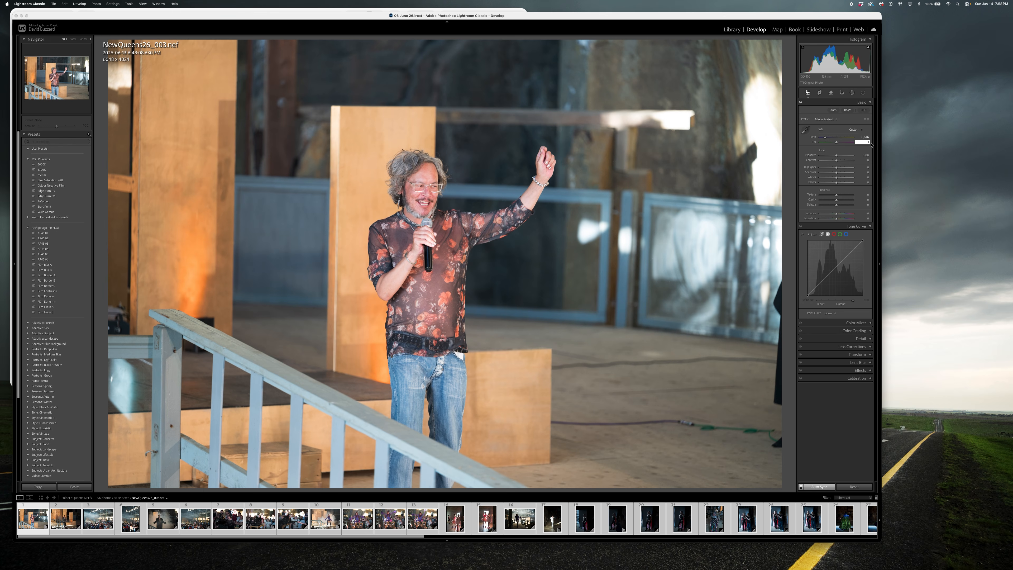
{"action": "left_click", "coordinate": [863, 136]}
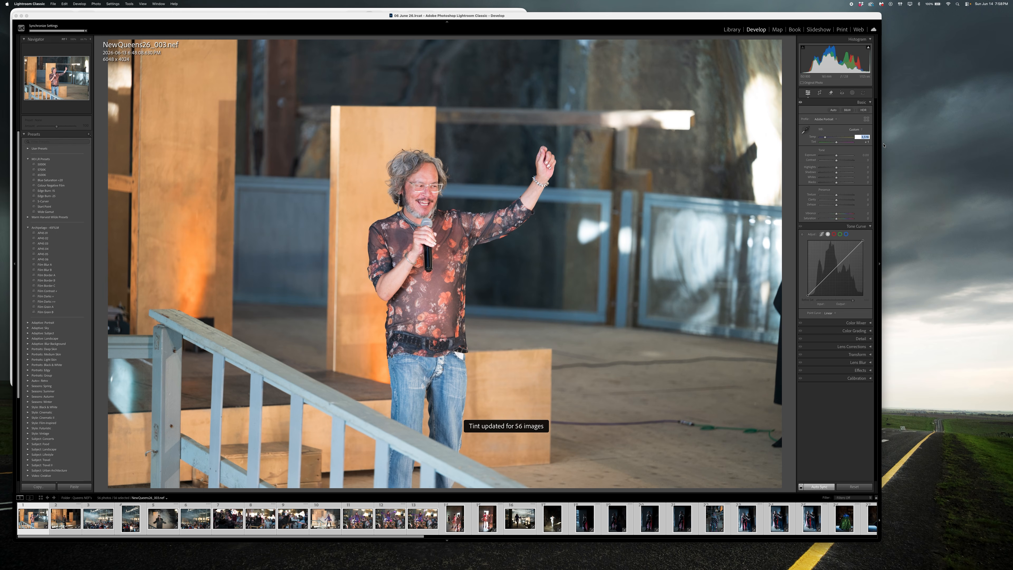
{"action": "type", "text": "3500"}
{"action": "key", "text": "Return"}
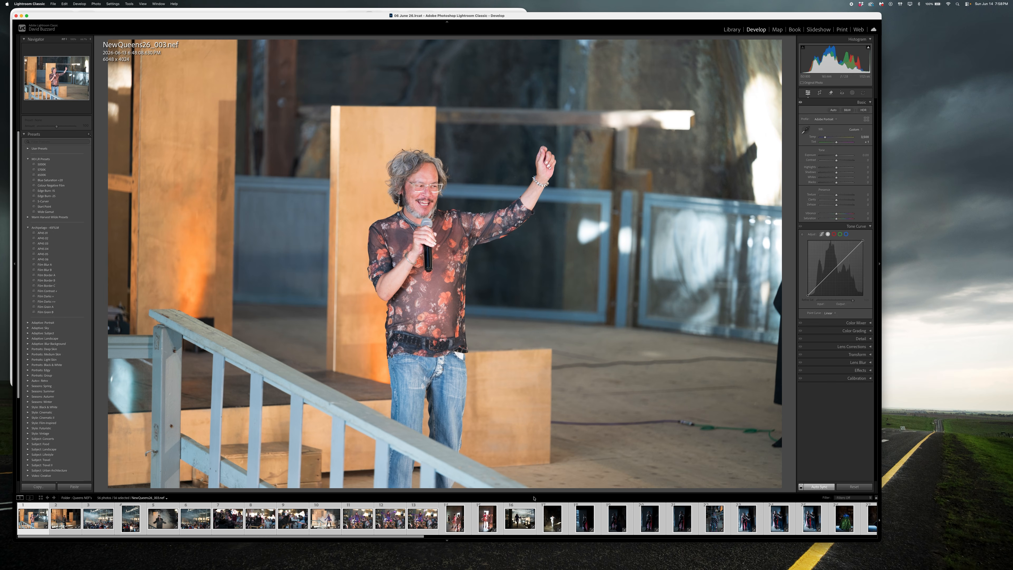
- Select only the first photo, lower its highlights and raise its shadows
{"action": "key", "text": "super+d"}
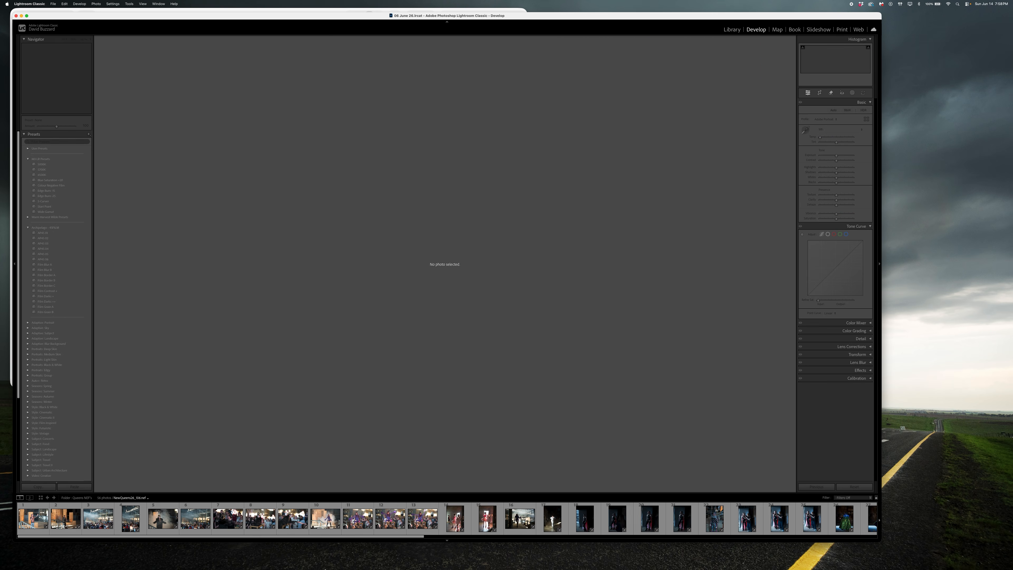
{"action": "left_click", "coordinate": [35, 517]}
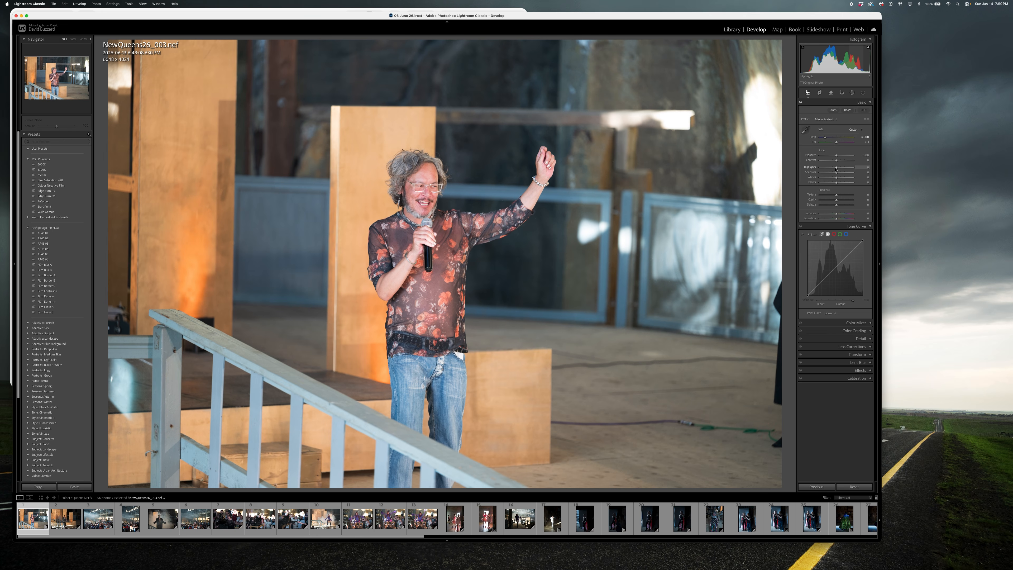
{"action": "left_click_drag", "start_coordinate": [835, 168], "coordinate": [840, 173]}
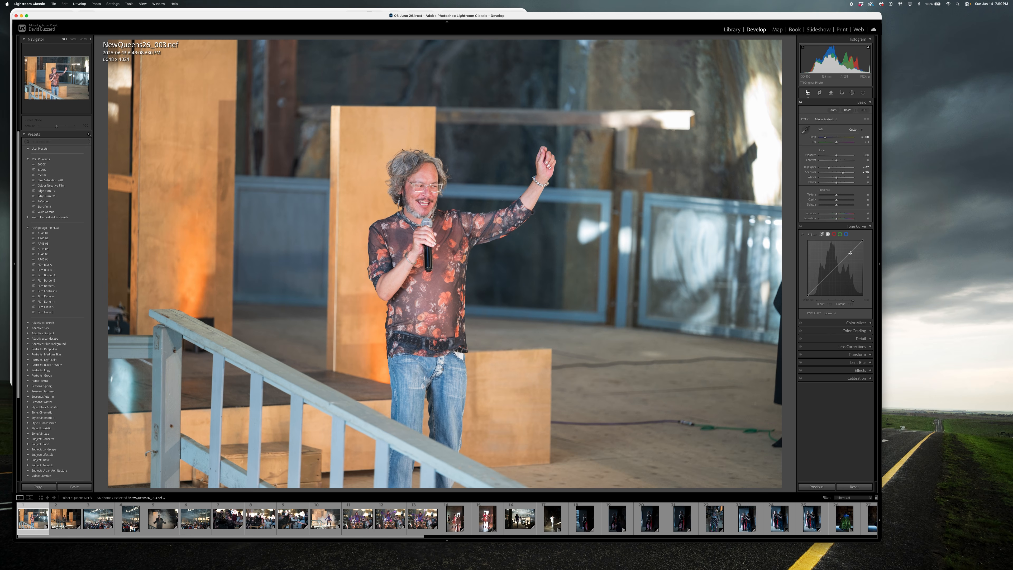
- Shape a gentle S-curve by lifting the highlights and lowering the shadows, and compare the photo with and without it
{"action": "left_click_drag", "start_coordinate": [850, 253], "coordinate": [849, 253]}
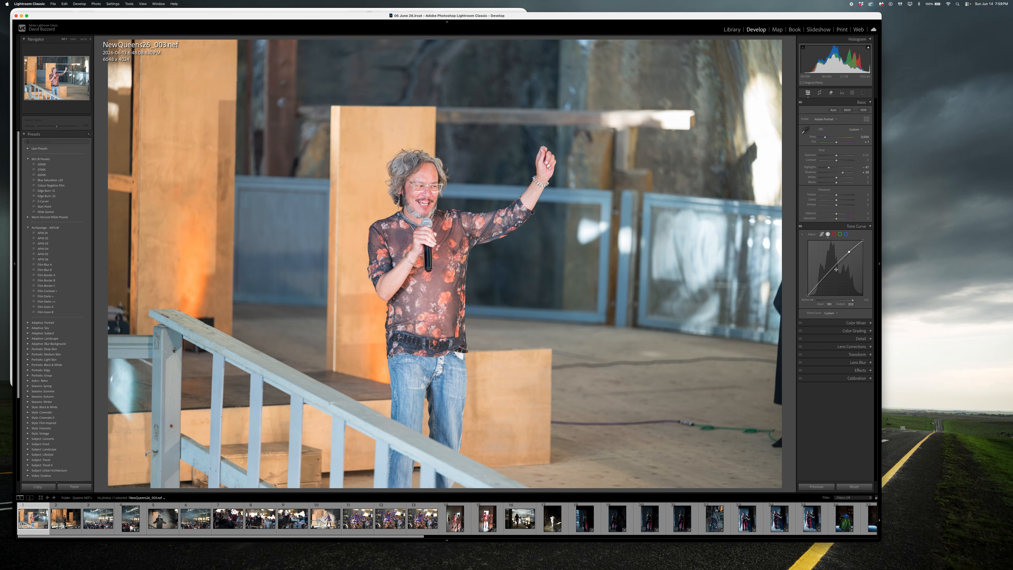
{"action": "left_click_drag", "start_coordinate": [817, 284], "coordinate": [818, 287]}
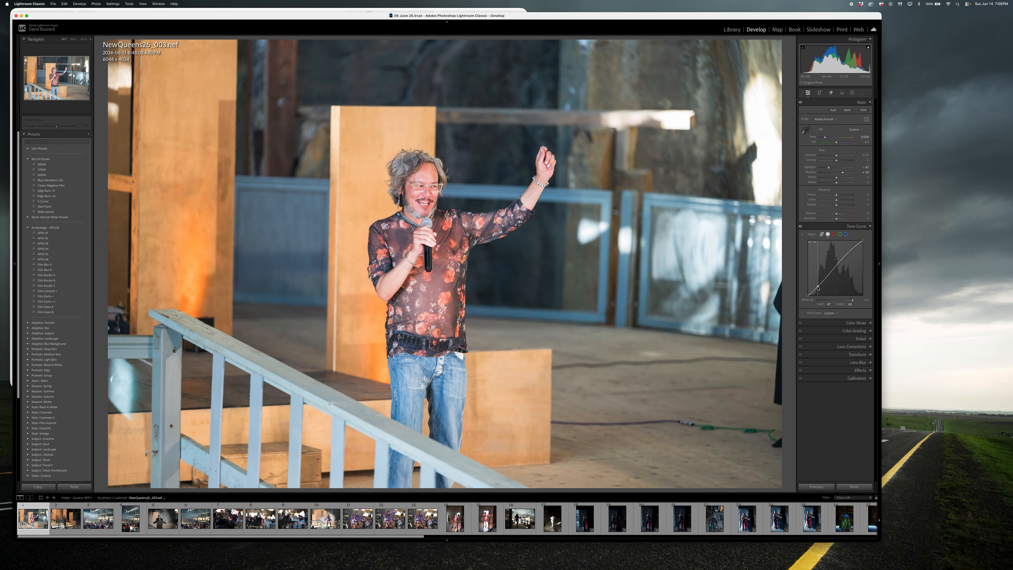
{"action": "left_click", "coordinate": [801, 227]}
{"action": "left_click", "coordinate": [801, 226]}
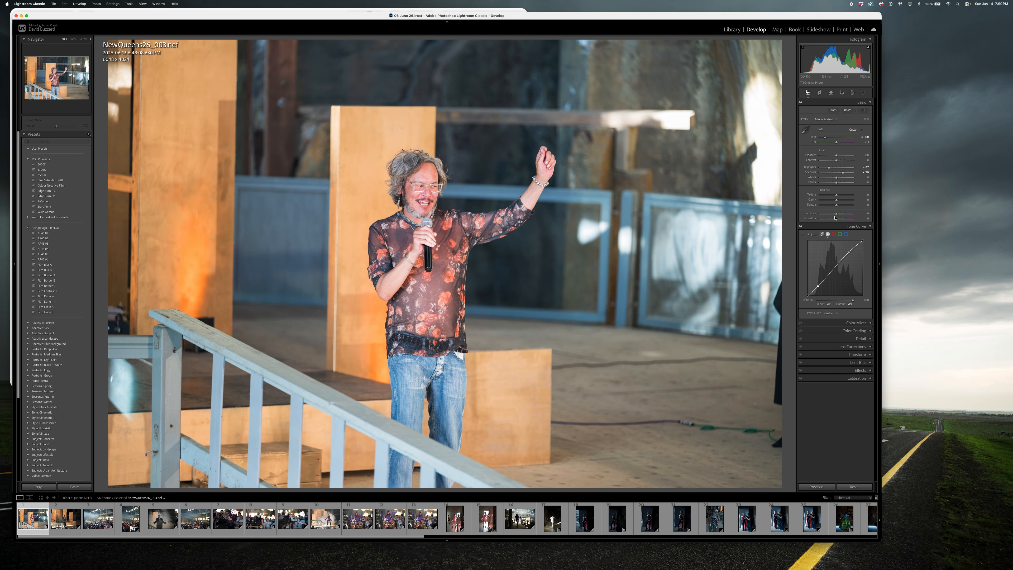
- Raise the photo's vibrance and add a slight dark post-crop vignette with the Highlight Priority style
{"action": "left_click", "coordinate": [861, 214]}
{"action": "key", "text": "Return"}
{"action": "left_click", "coordinate": [871, 355]}
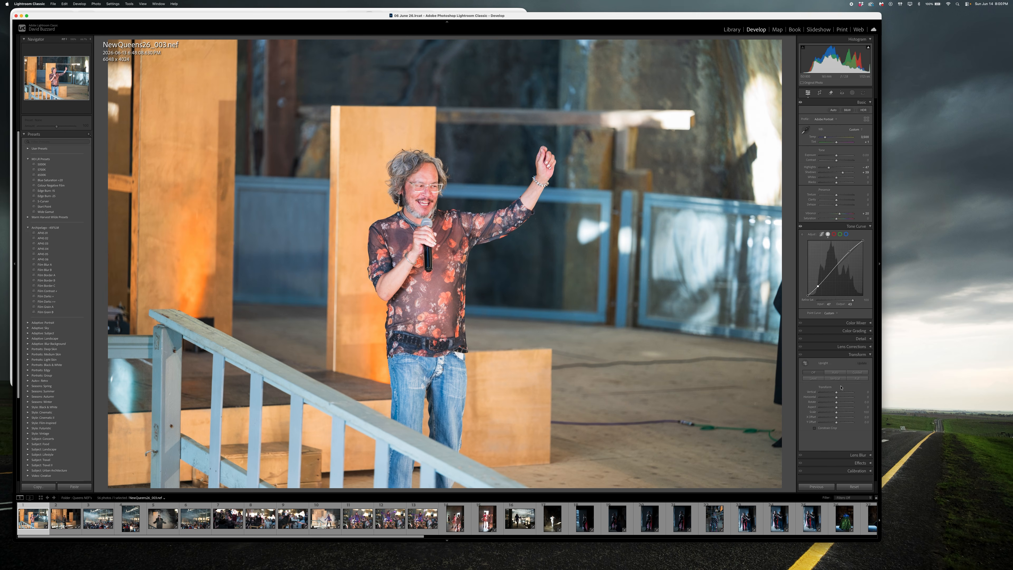
{"action": "left_click", "coordinate": [870, 354]}
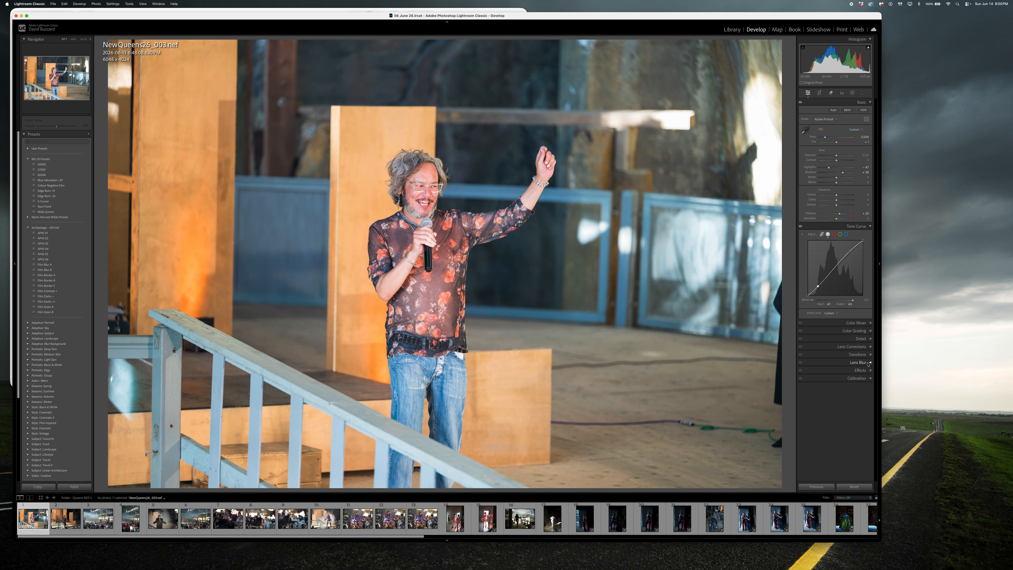
{"action": "left_click", "coordinate": [870, 372]}
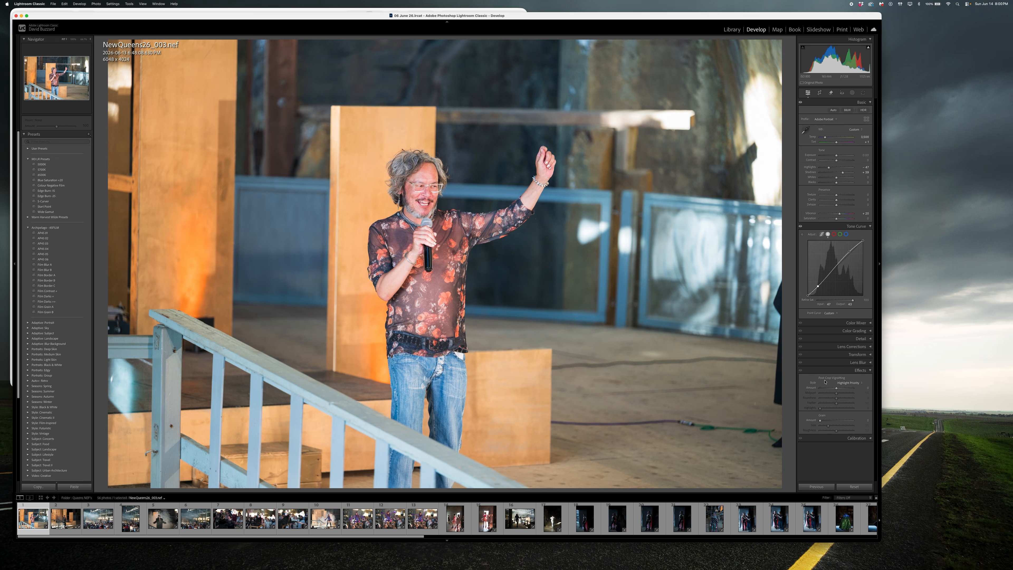
{"action": "left_click", "coordinate": [865, 387]}
{"action": "key", "text": "Return"}
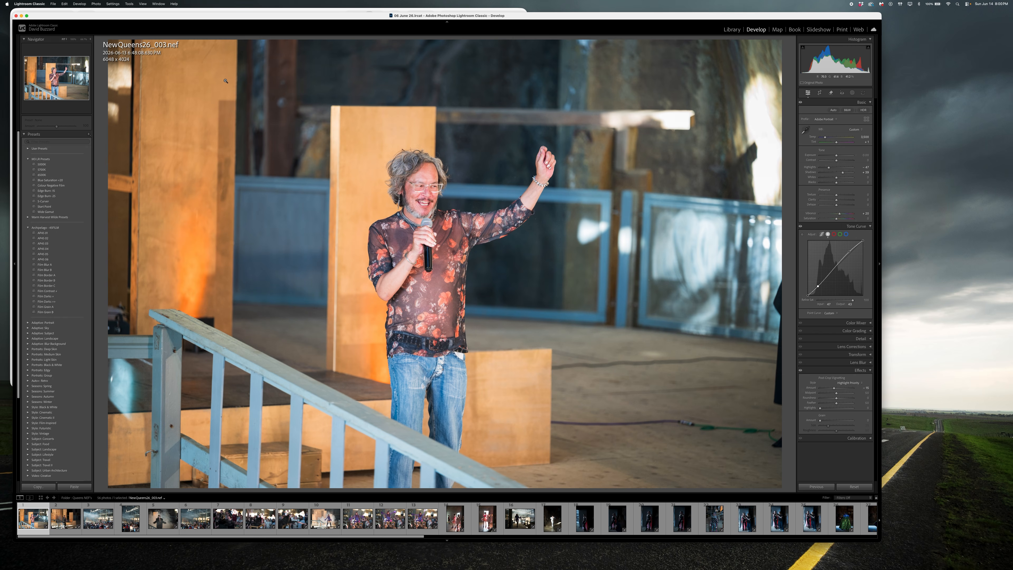
- Try a tighter crop around the performer and restore the photo's full frame
{"action": "key", "text": "r"}
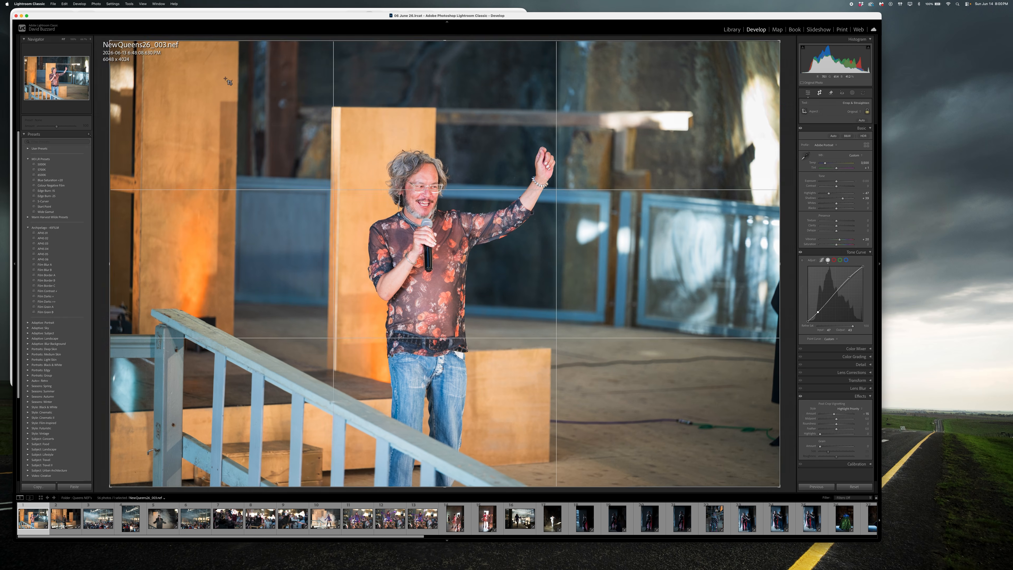
{"action": "left_click_drag", "start_coordinate": [110, 41], "coordinate": [204, 92]}
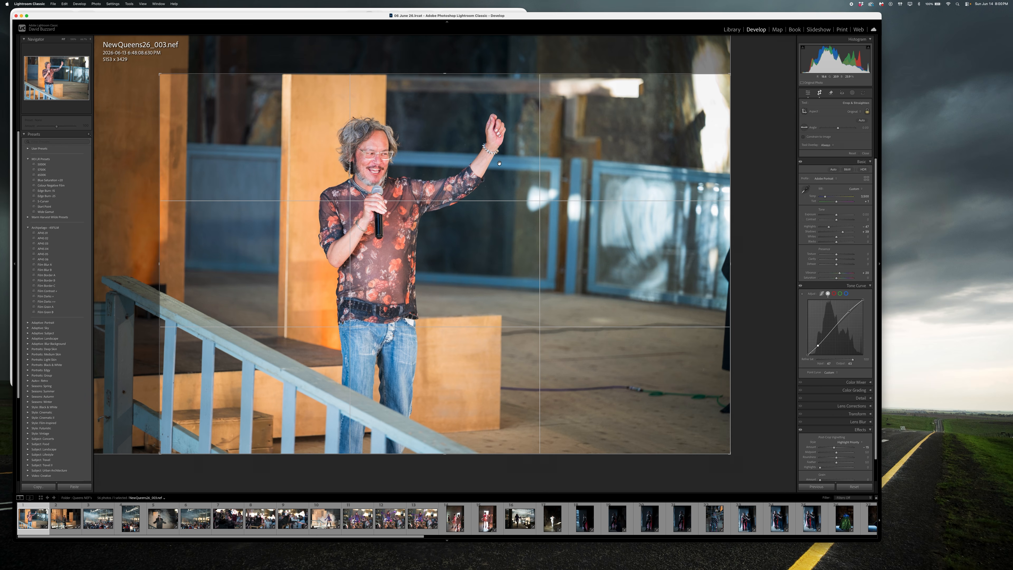
{"action": "left_click_drag", "start_coordinate": [159, 74], "coordinate": [72, 38]}
{"action": "key", "text": "Return"}
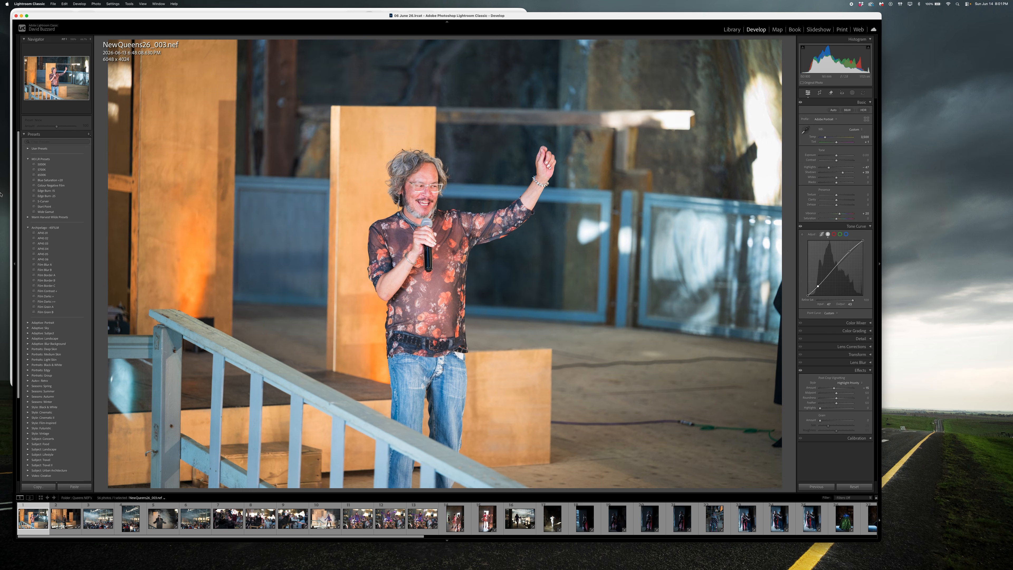
- Reset the white balance of all photos to As Shot and apply the Start Point preset to them
{"action": "key", "text": "super+a"}
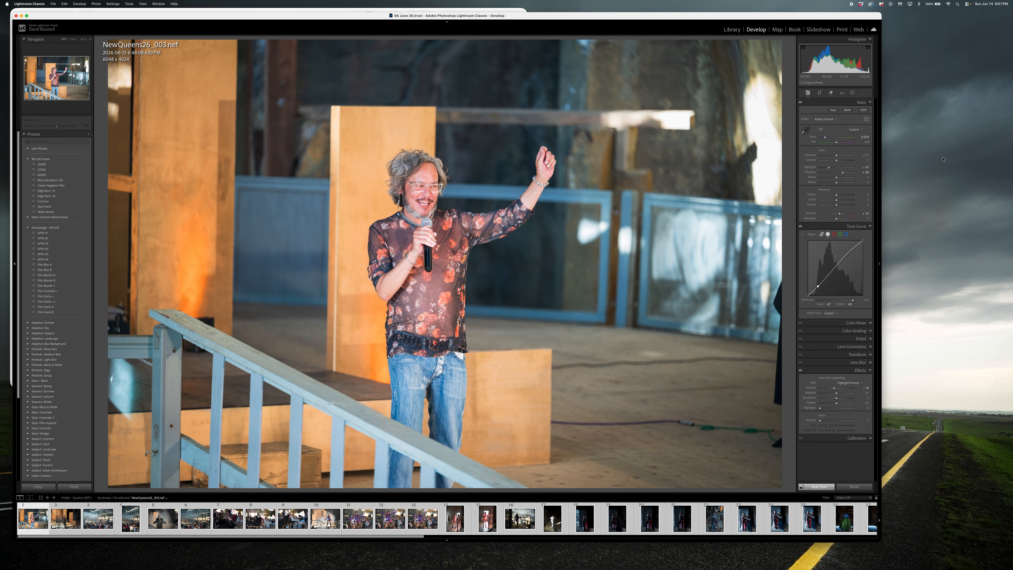
{"action": "left_click", "coordinate": [855, 130]}
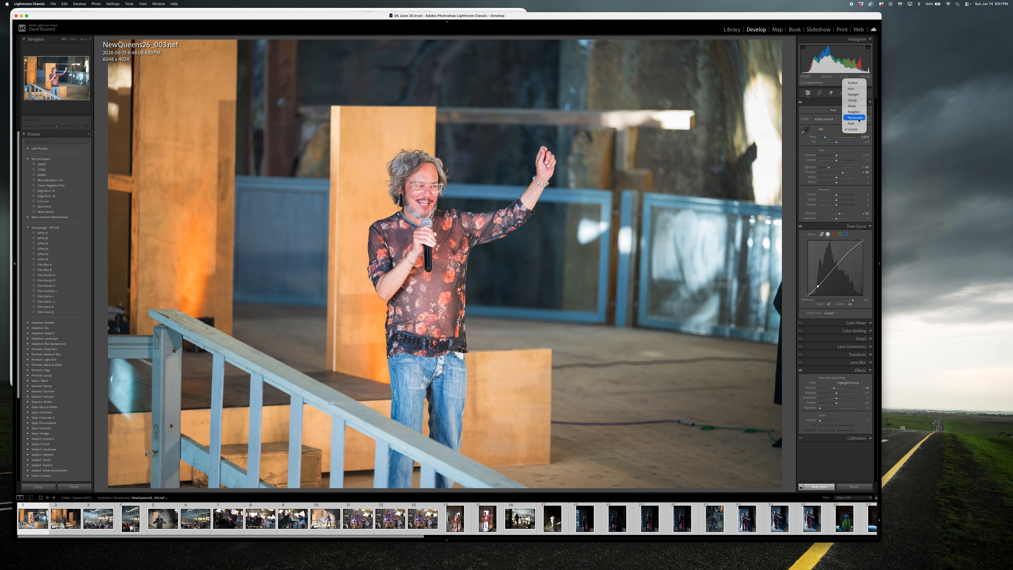
{"action": "left_click", "coordinate": [854, 83]}
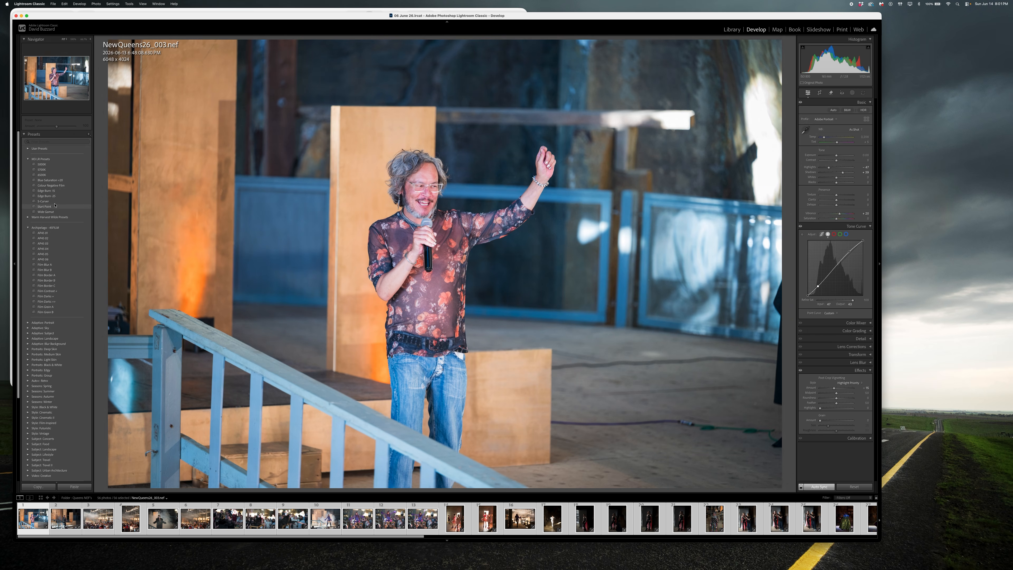
{"action": "left_click", "coordinate": [45, 206]}
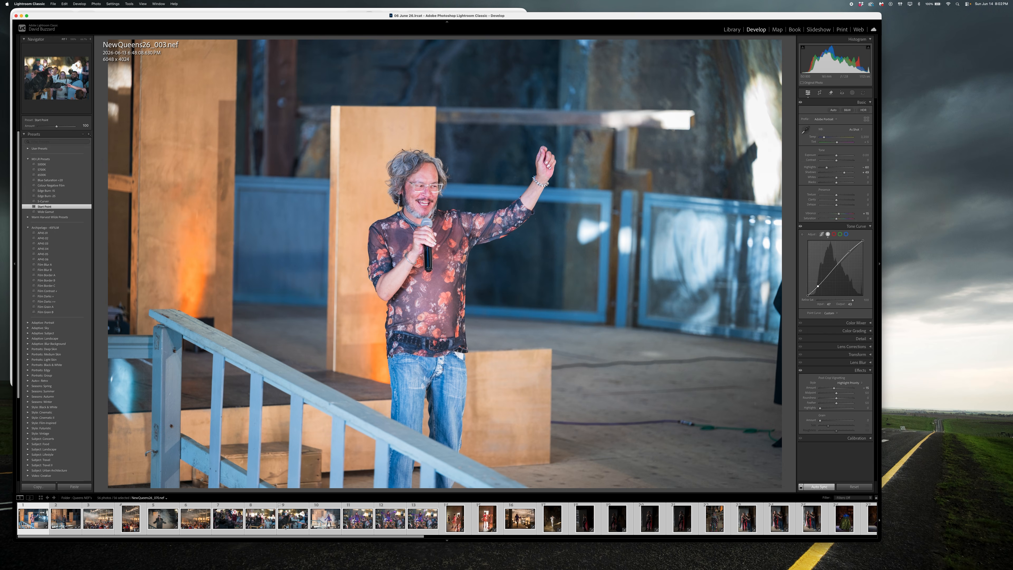
- Clear the multi-photo selection, select only the first photo and crop it slightly tighter around the performer
{"action": "key", "text": "super+d"}
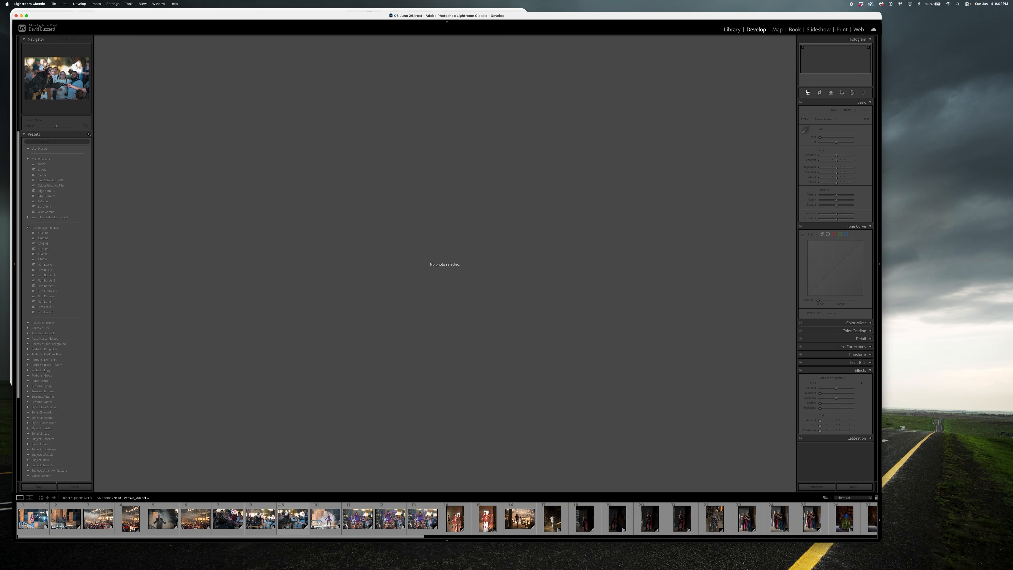
{"action": "key", "text": "ctrl+Up"}
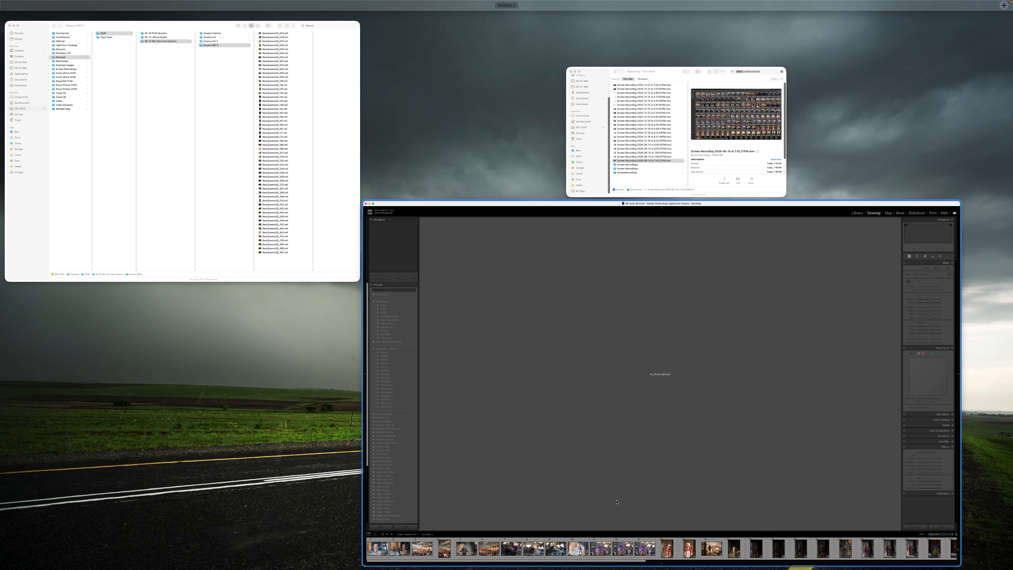
{"action": "left_click", "coordinate": [615, 502]}
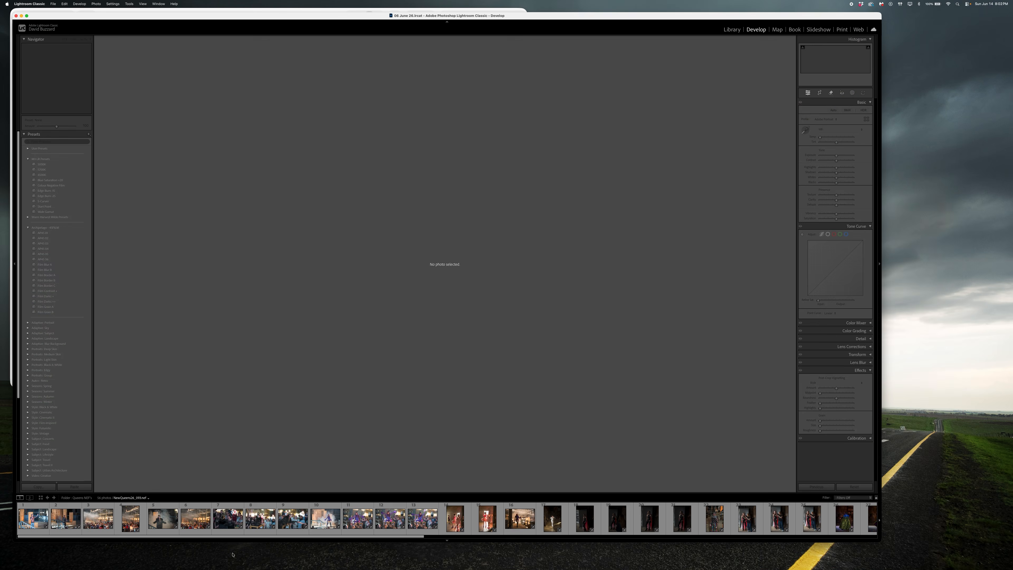
{"action": "left_click", "coordinate": [42, 519]}
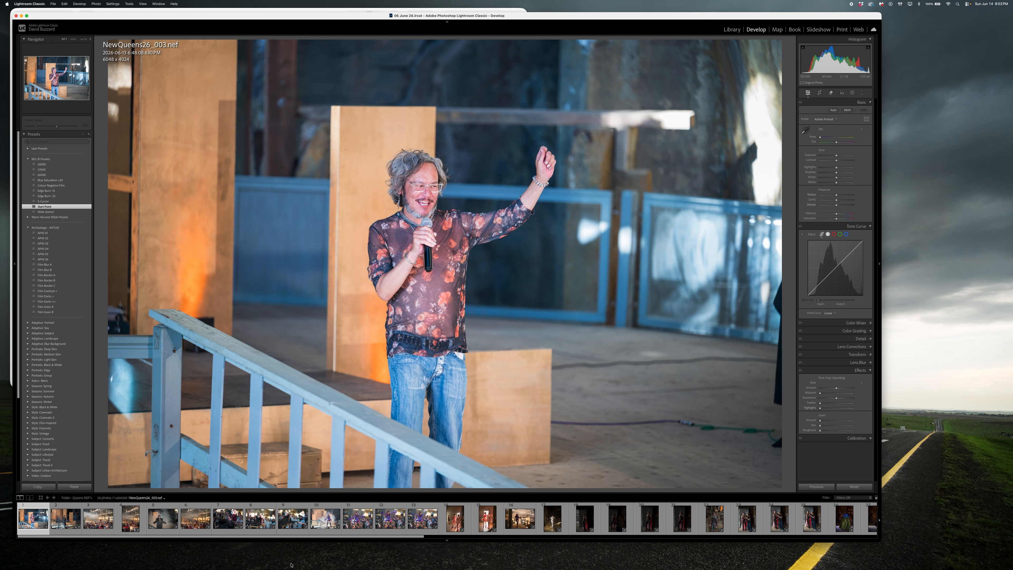
{"action": "key", "text": "r"}
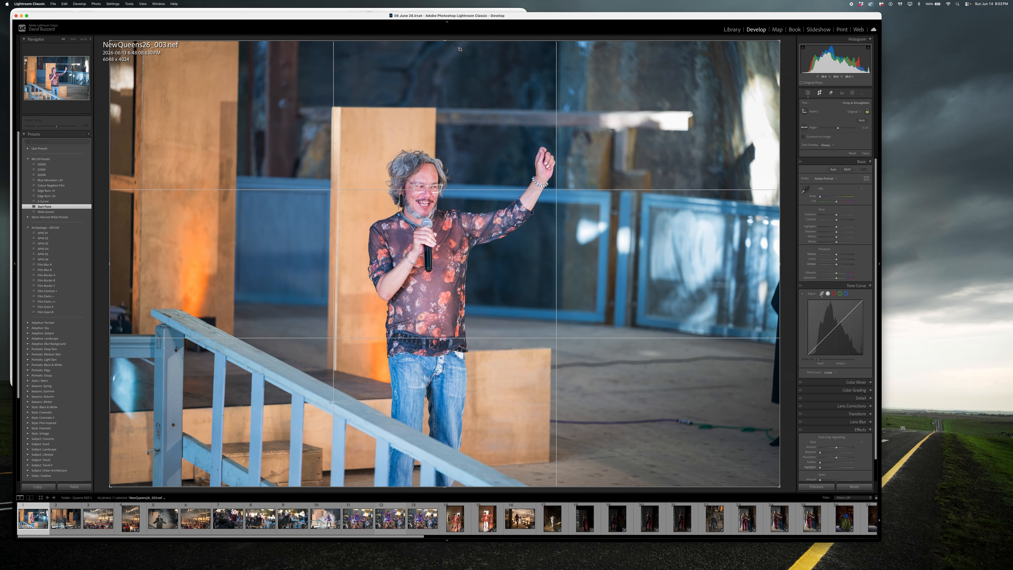
{"action": "left_click_drag", "start_coordinate": [446, 39], "coordinate": [446, 69]}
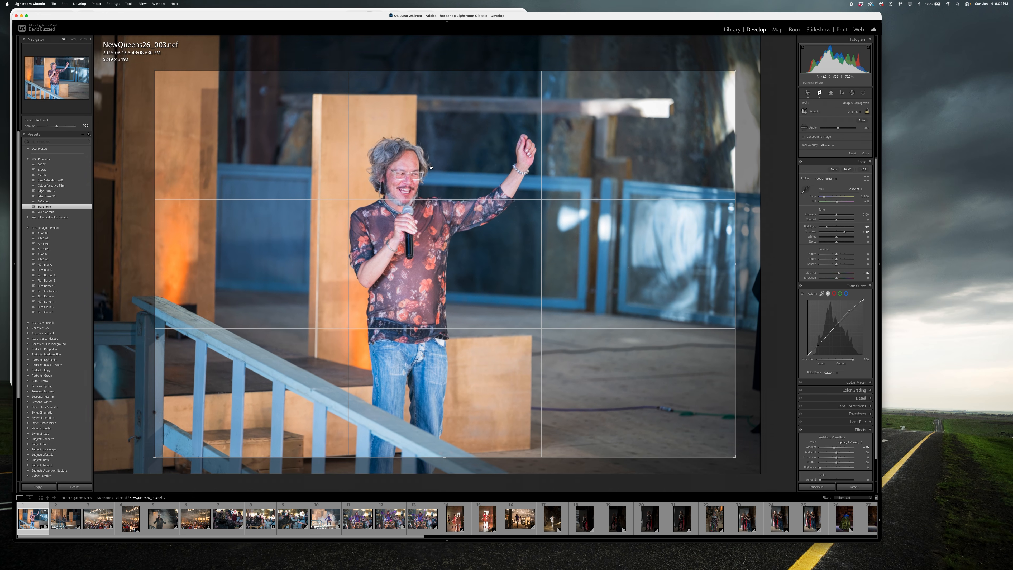
{"action": "left_click_drag", "start_coordinate": [431, 168], "coordinate": [430, 170]}
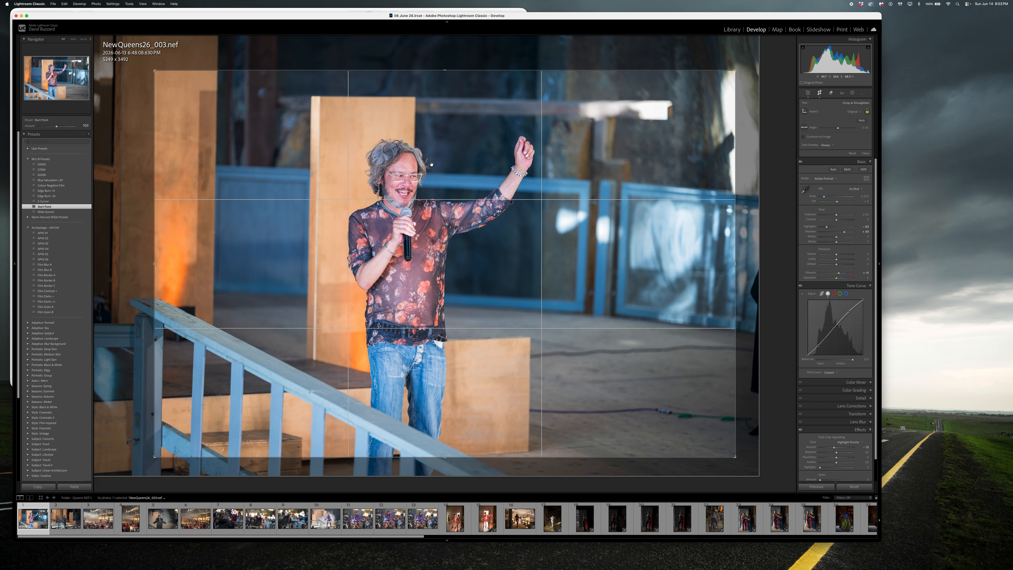
{"action": "key", "text": "Return"}
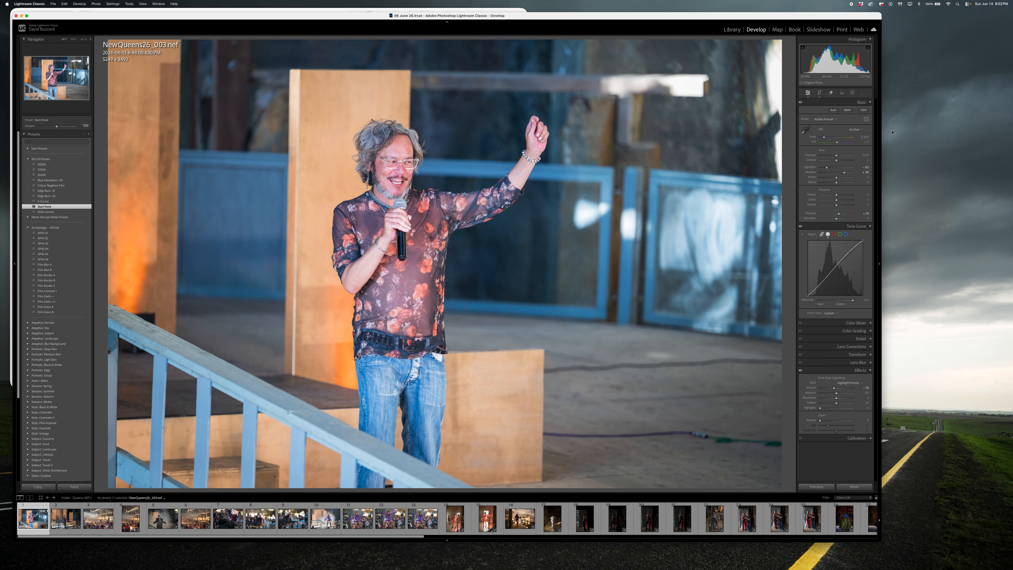
- Warm the photo's white balance with a custom temperature, and refine its tones with the Wide Gamut preset and reduced highlights
{"action": "left_click", "coordinate": [868, 136]}
{"action": "type", "text": "35"}
{"action": "left_click", "coordinate": [865, 143]}
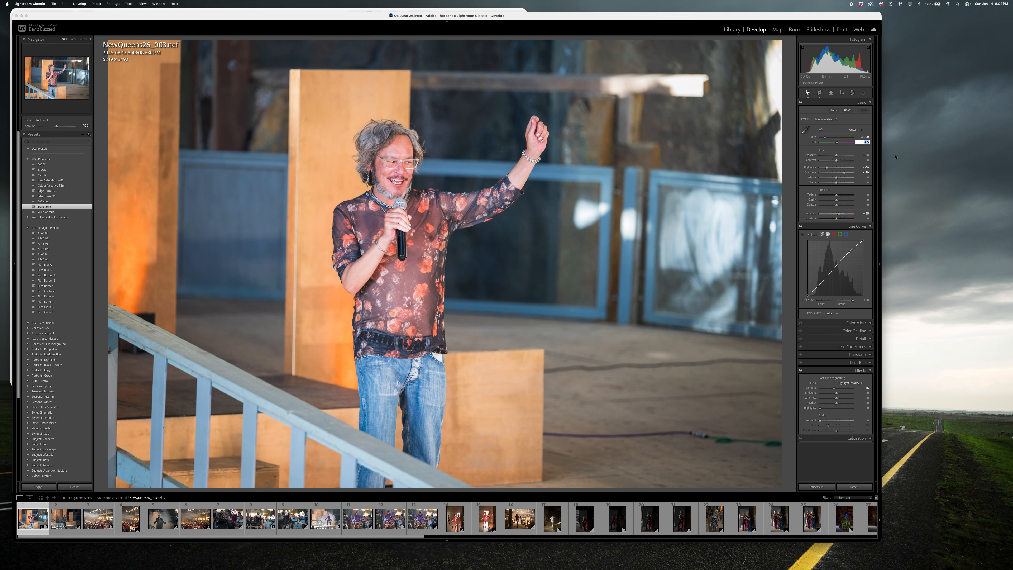
{"action": "key", "text": "Return"}
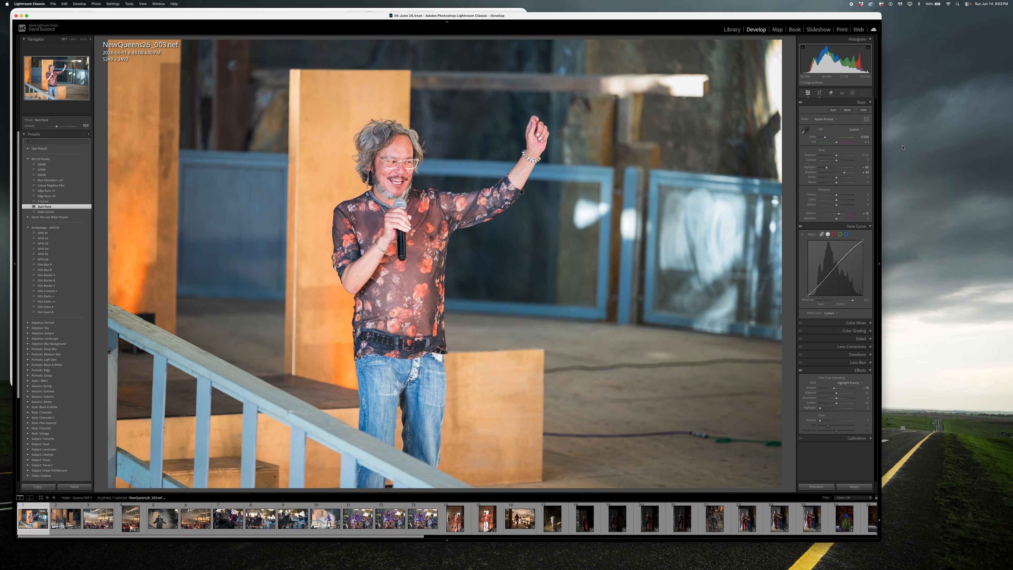
{"action": "left_click", "coordinate": [63, 213]}
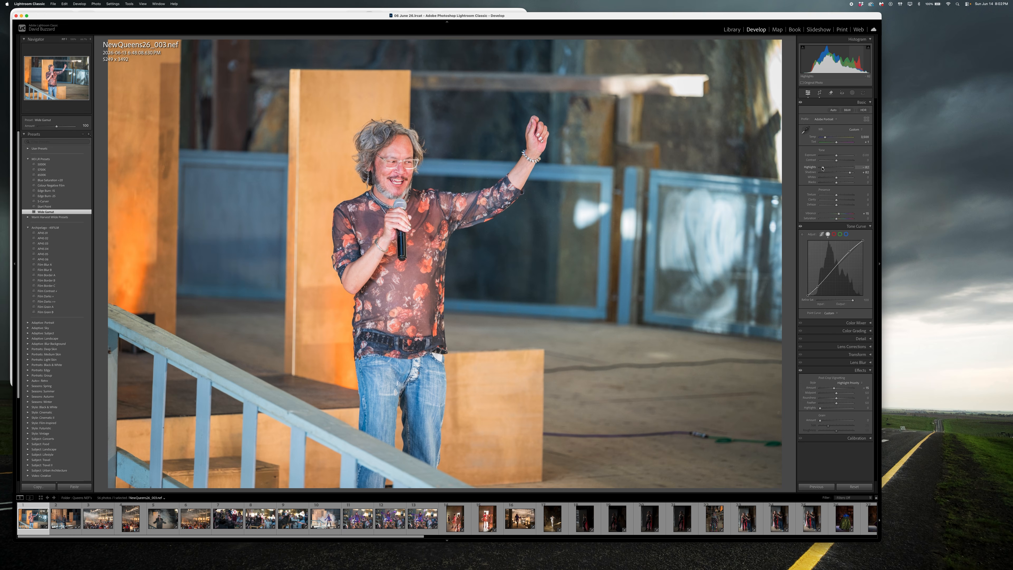
{"action": "left_click_drag", "start_coordinate": [822, 168], "coordinate": [809, 169]}
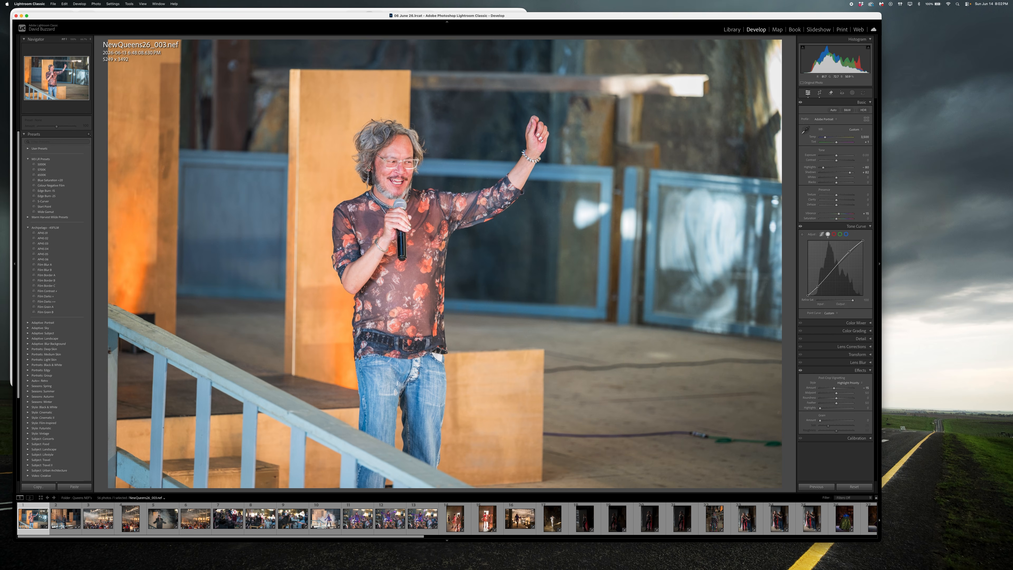
- Check the performer up close, return to the full view and mark the photo with the red color label
{"action": "right_click", "coordinate": [418, 220]}
{"action": "left_click", "coordinate": [418, 220]}
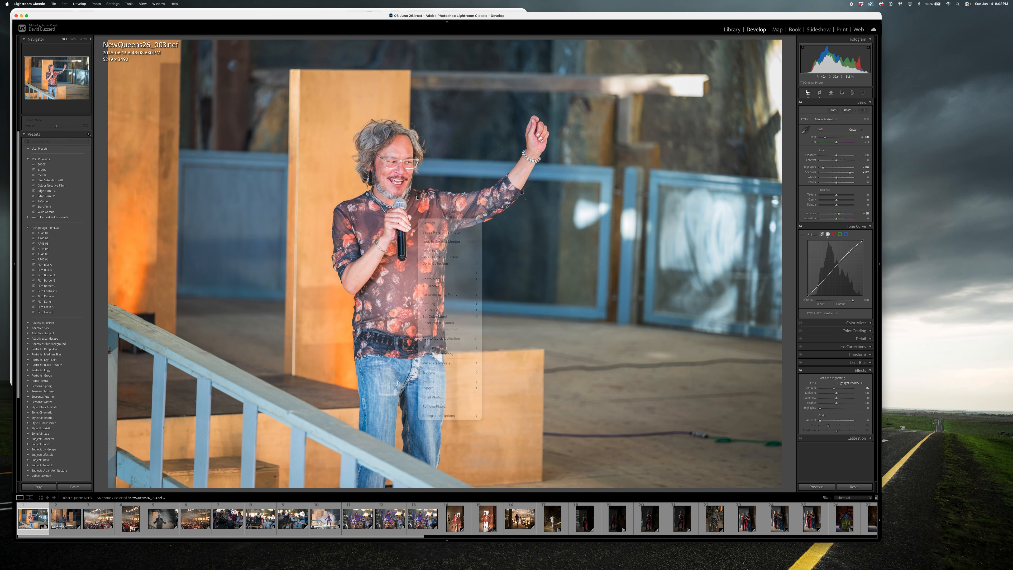
{"action": "left_click", "coordinate": [412, 199]}
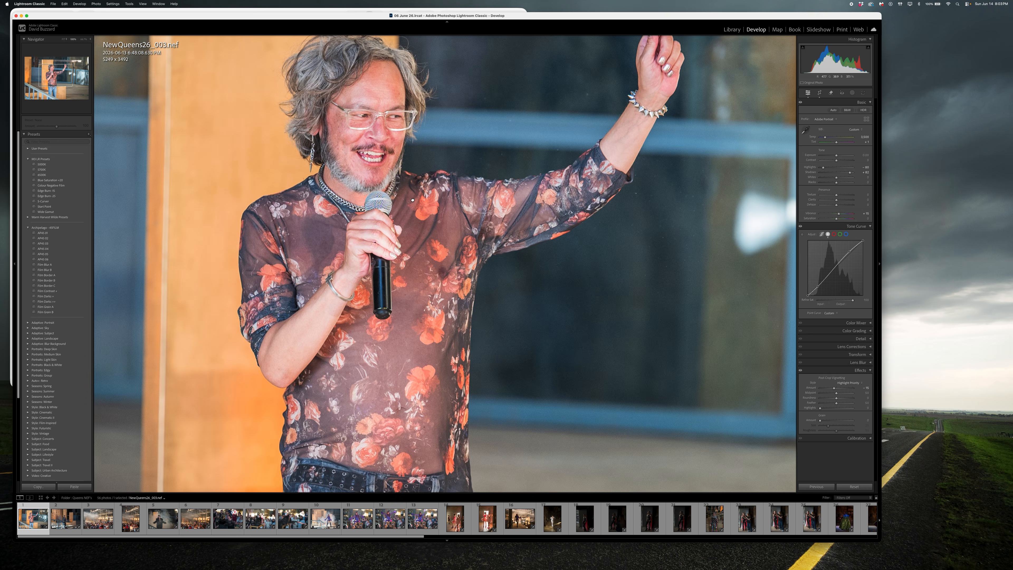
{"action": "left_click", "coordinate": [413, 199]}
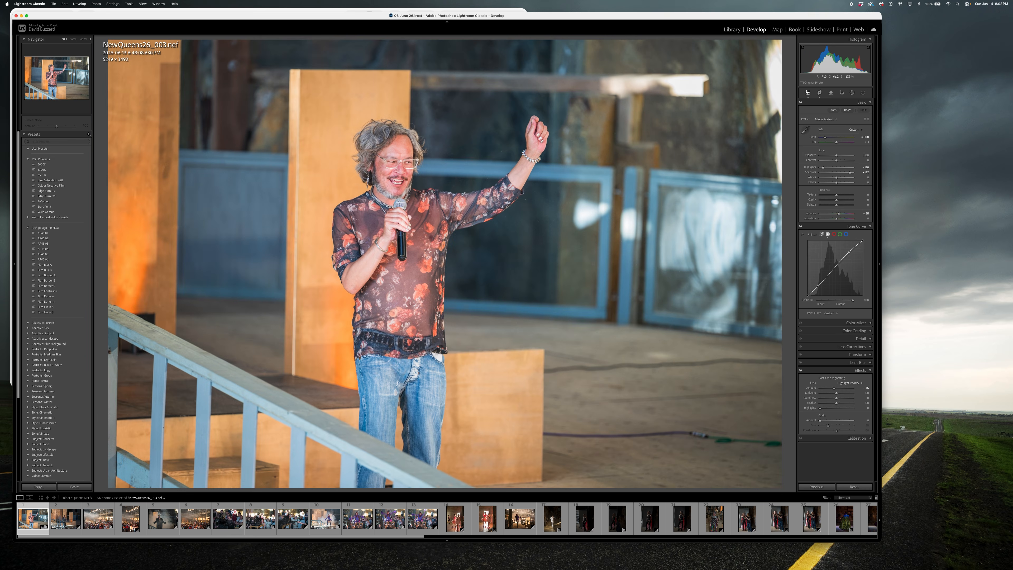
{"action": "right_click", "coordinate": [432, 191]}
{"action": "left_click", "coordinate": [508, 290]}
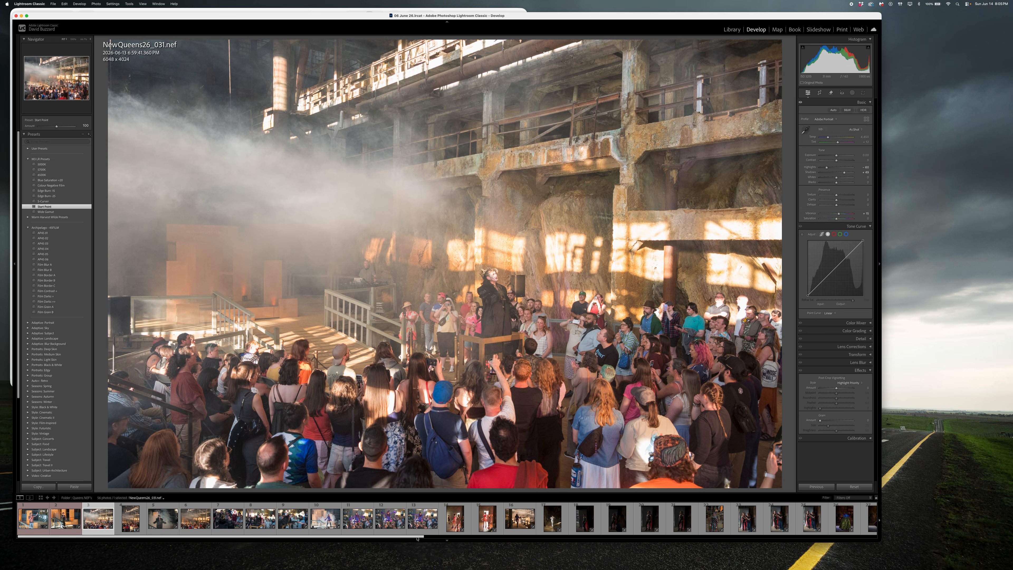
- Apply the S-Curve preset to all photos from NewQueens26_031.nef through the last one, and deselect all but the first of them
{"action": "left_click_drag", "start_coordinate": [498, 543], "coordinate": [871, 542]}
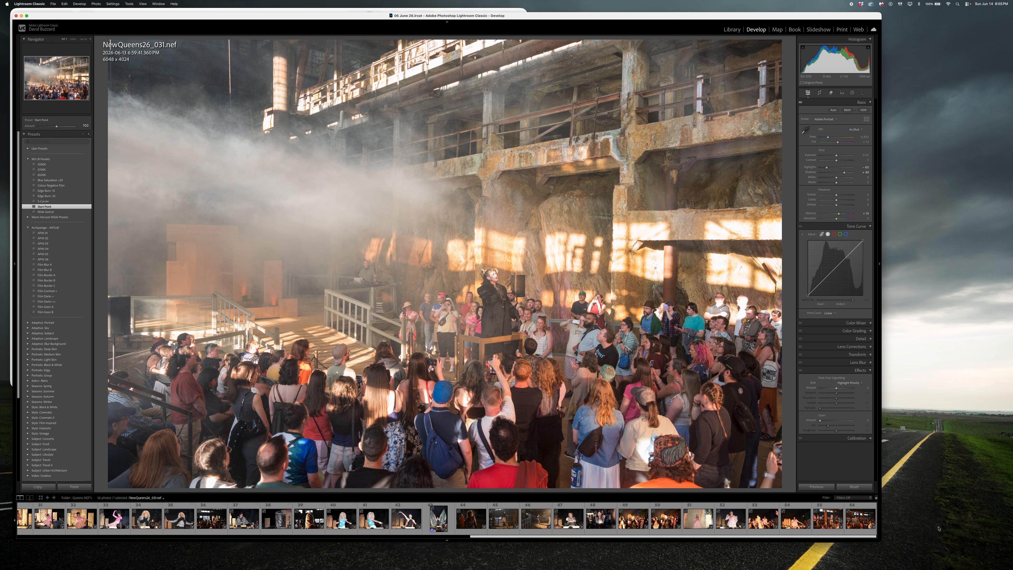
{"action": "left_click", "coordinate": [858, 520], "text": "shift"}
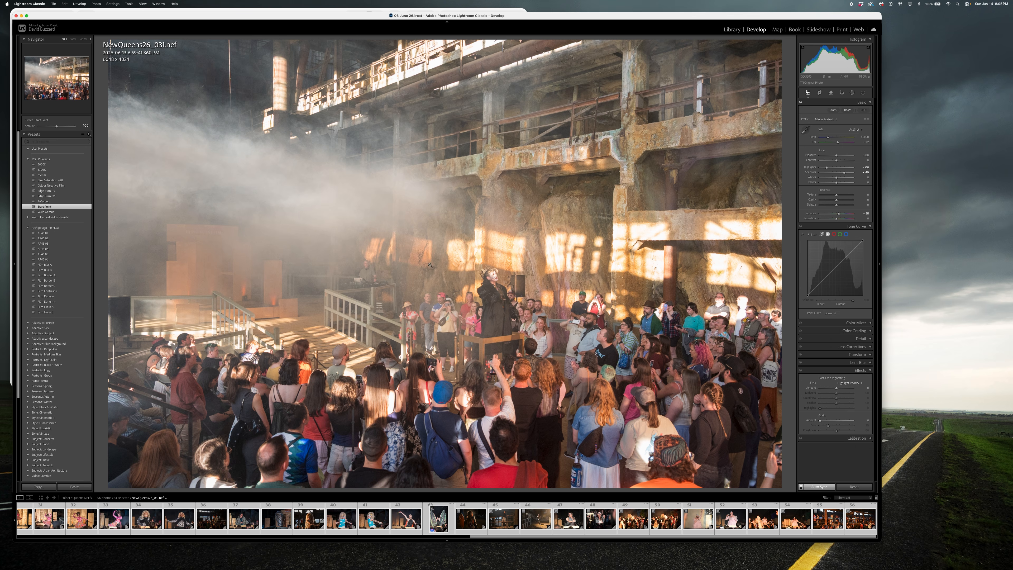
{"action": "left_click", "coordinate": [38, 201]}
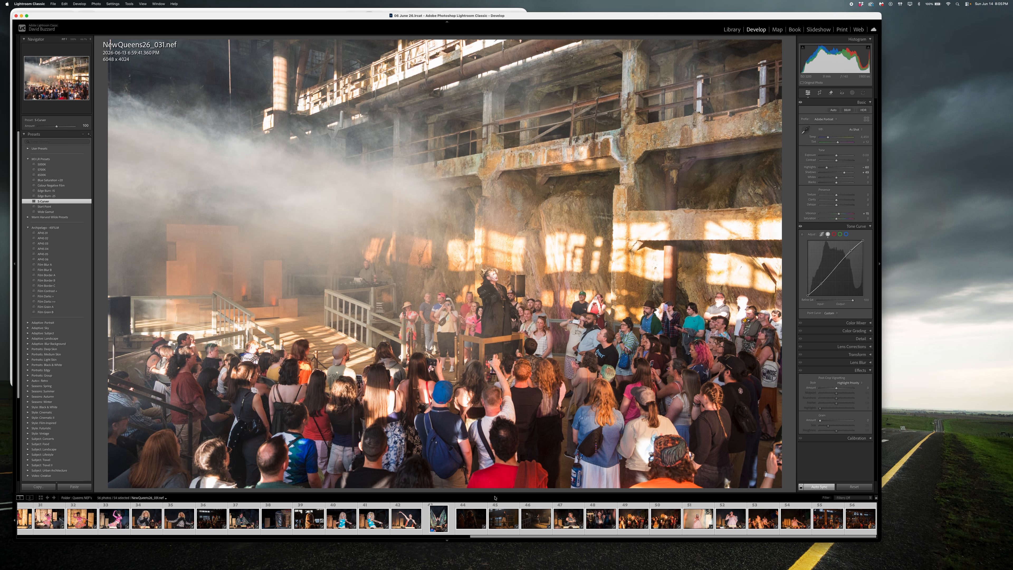
{"action": "left_click_drag", "start_coordinate": [506, 536], "coordinate": [9, 514]}
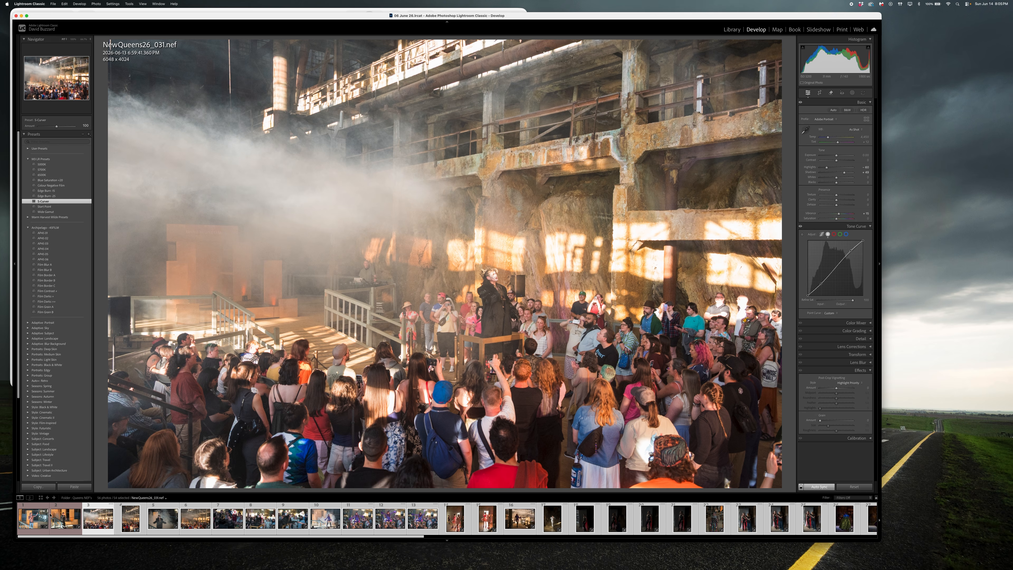
{"action": "key", "text": "super+shift+d"}
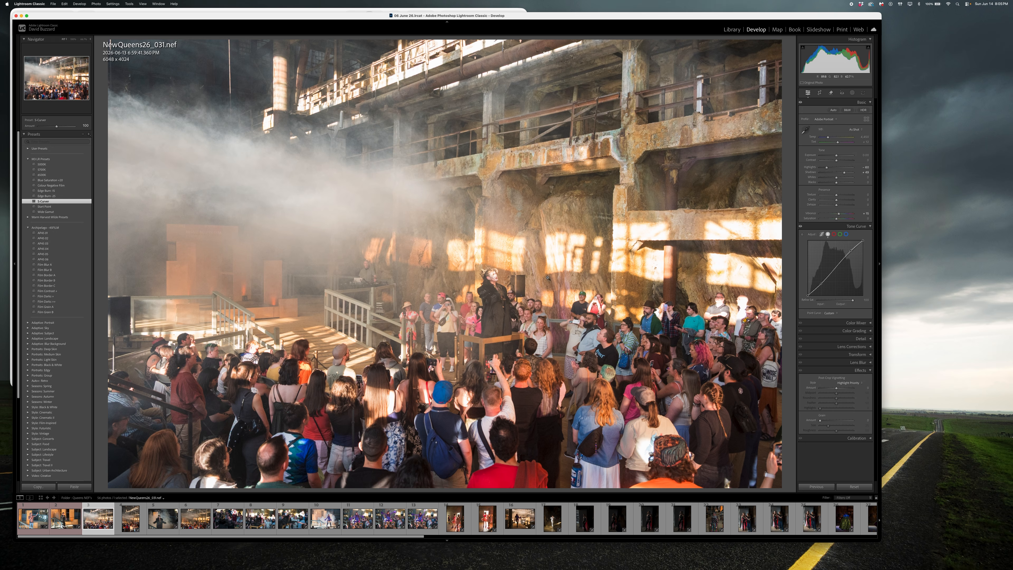
- Lift the shadows and slightly lower the exposure of the crowd photo NewQueens26_031.nef
{"action": "left_click", "coordinate": [129, 523]}
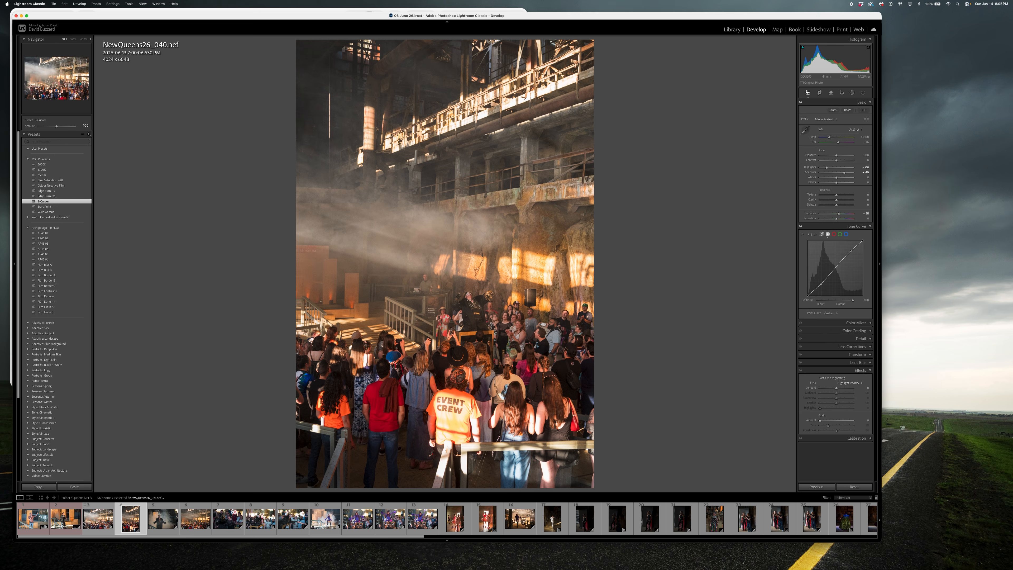
{"action": "left_click", "coordinate": [92, 522]}
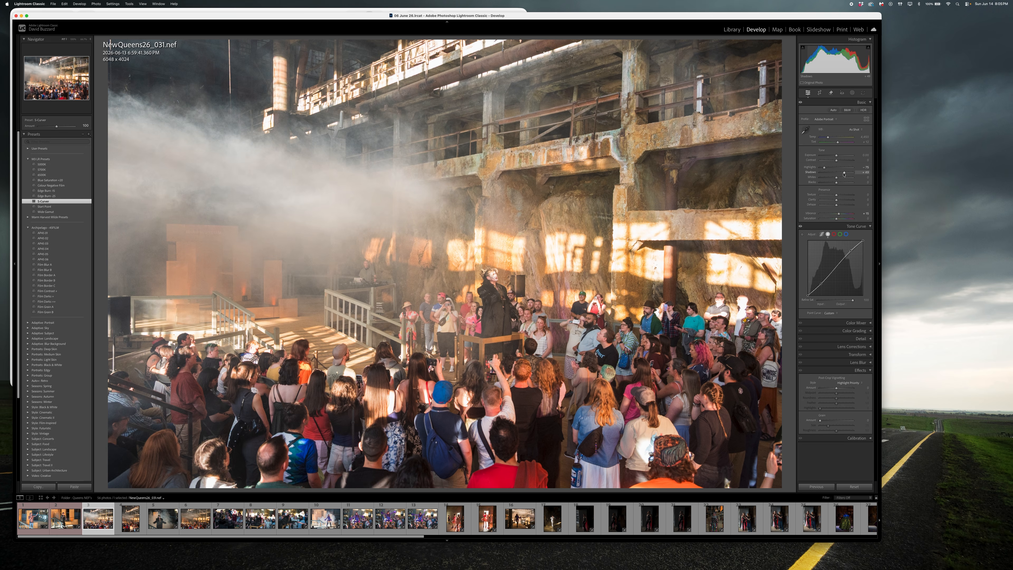
{"action": "left_click_drag", "start_coordinate": [845, 174], "coordinate": [849, 173]}
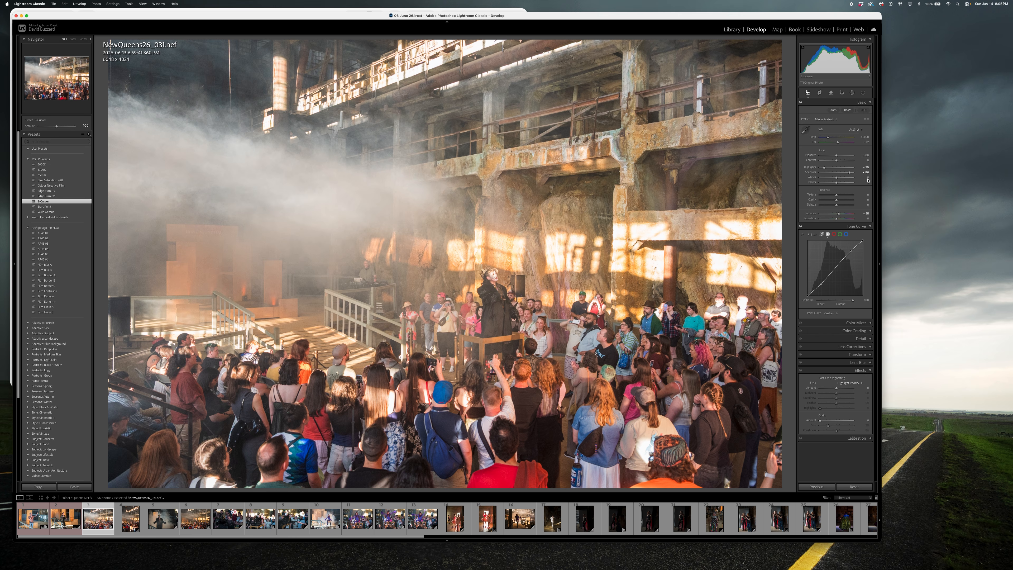
{"action": "left_click_drag", "start_coordinate": [837, 155], "coordinate": [836, 157]}
{"action": "left_click_drag", "start_coordinate": [851, 251], "coordinate": [852, 253]}
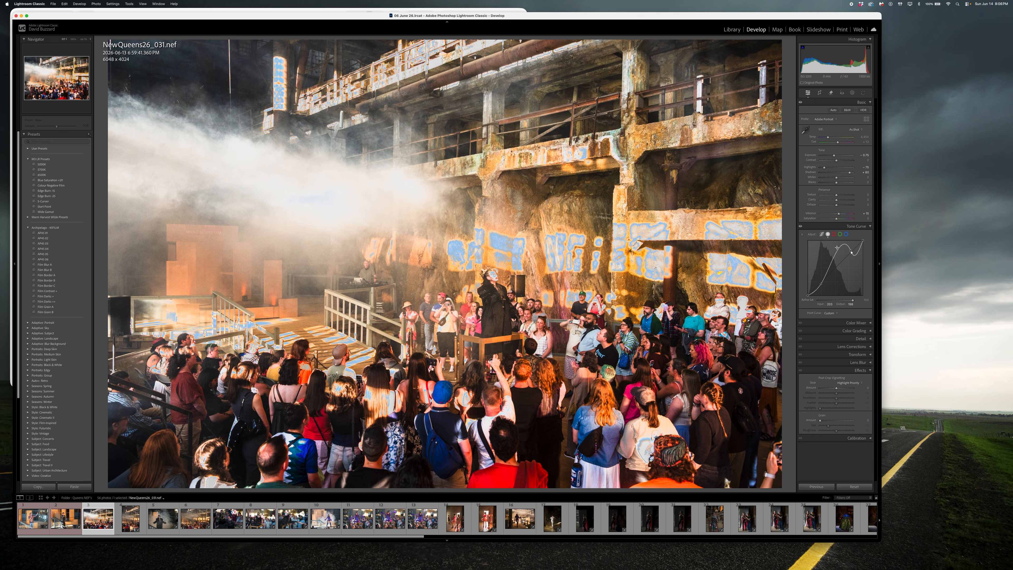
{"action": "right_click", "coordinate": [853, 254]}
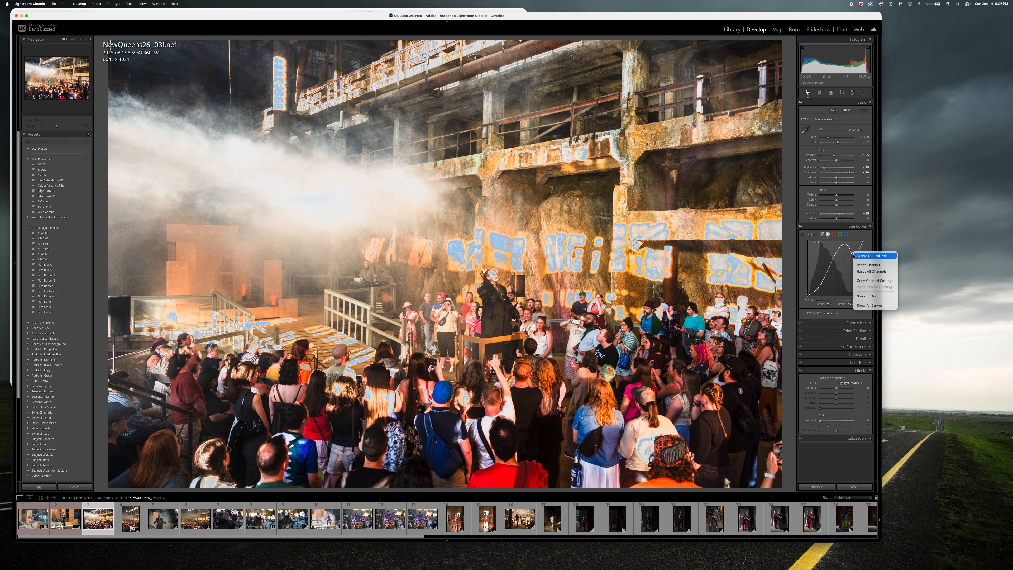
{"action": "left_click", "coordinate": [862, 256]}
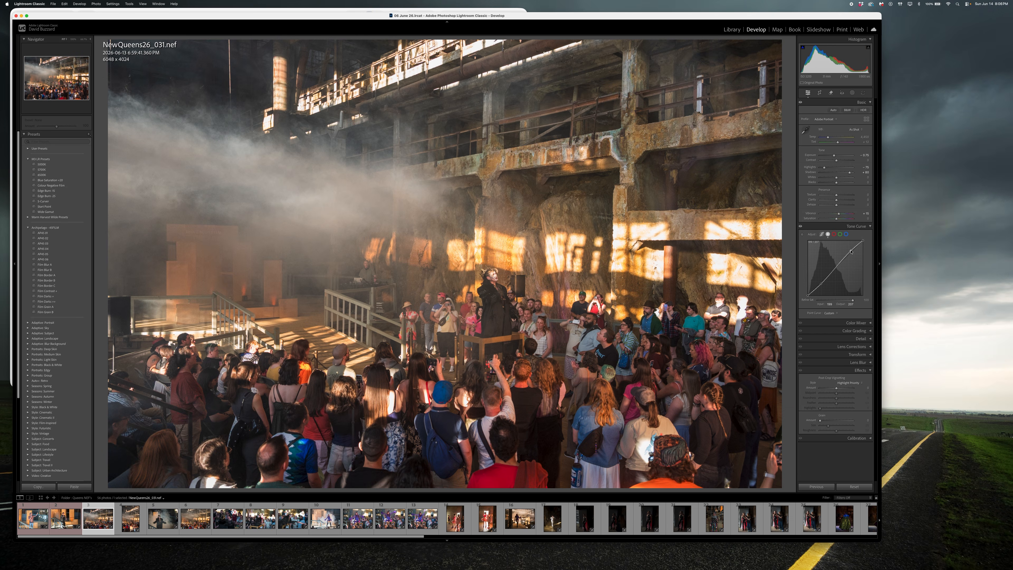
- Lift the upper part of the crowd photo's tone curve and darken its edges with the stronger Edge Burn preset
{"action": "left_click_drag", "start_coordinate": [852, 251], "coordinate": [849, 248]}
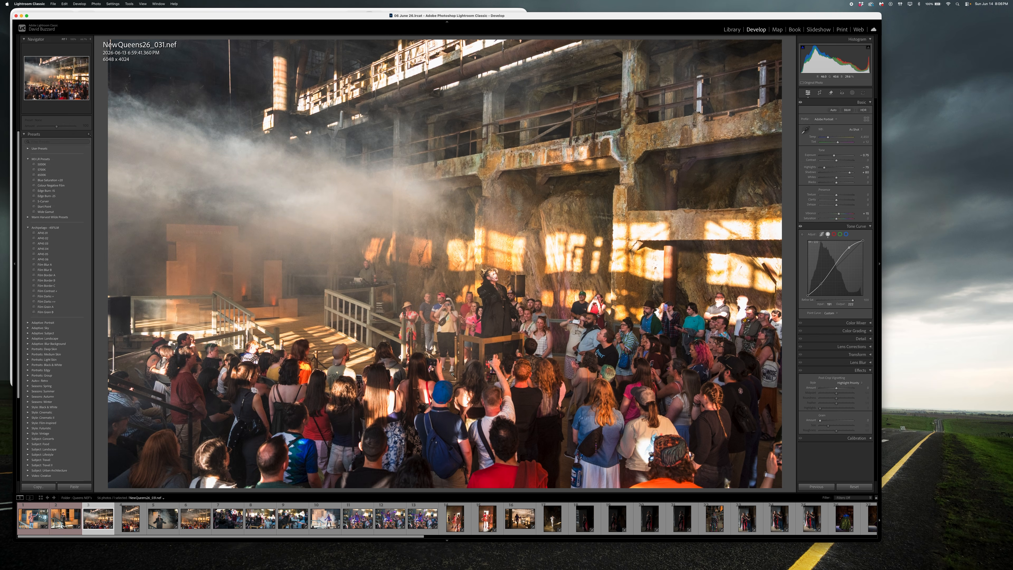
{"action": "left_click", "coordinate": [487, 314]}
{"action": "left_click", "coordinate": [492, 311]}
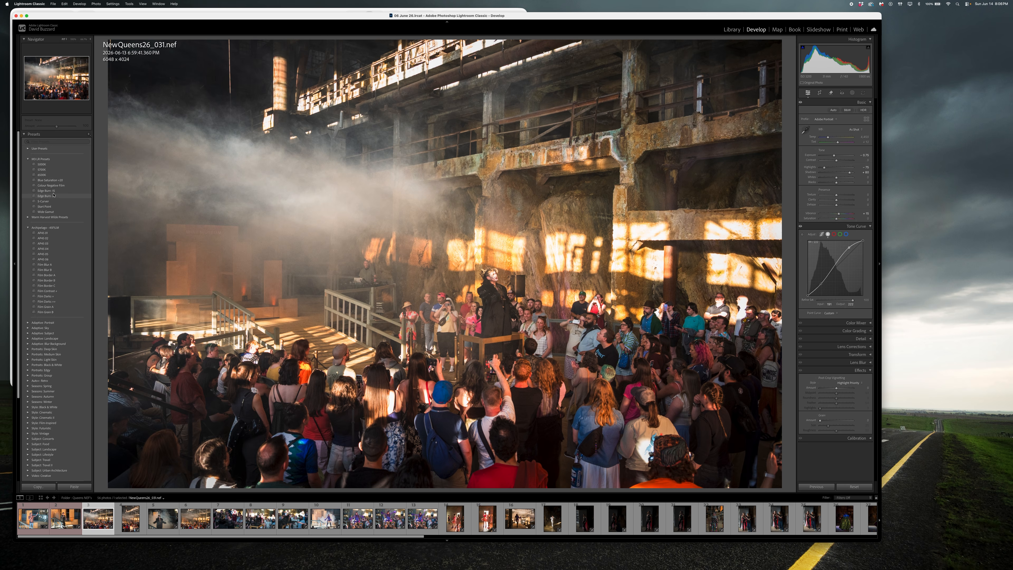
{"action": "left_click", "coordinate": [54, 195]}
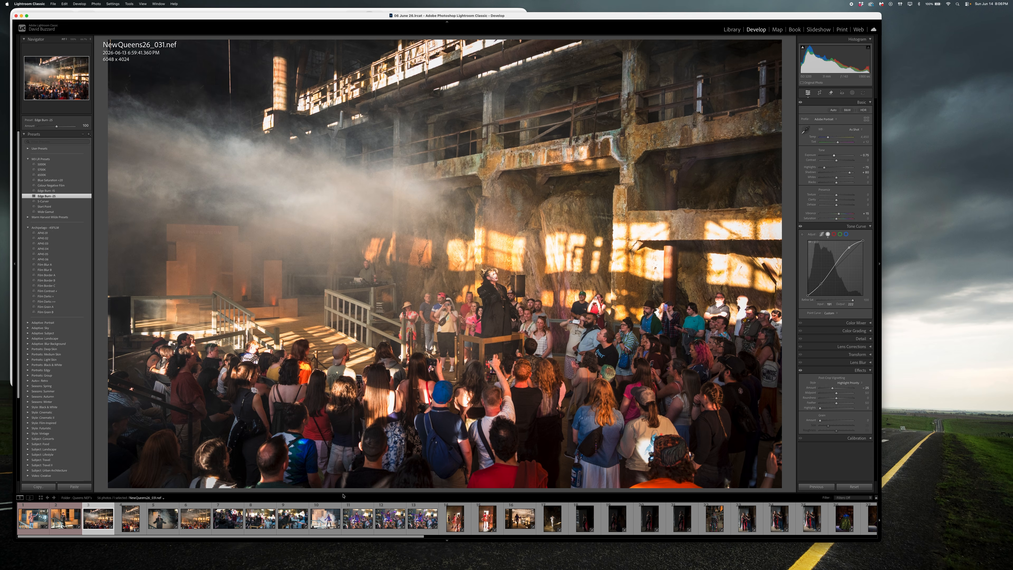
- Create a virtual copy of the crowd photo and brighten it by raising the exposure and the upper tone curve
{"action": "key", "text": "super+apostrophe"}
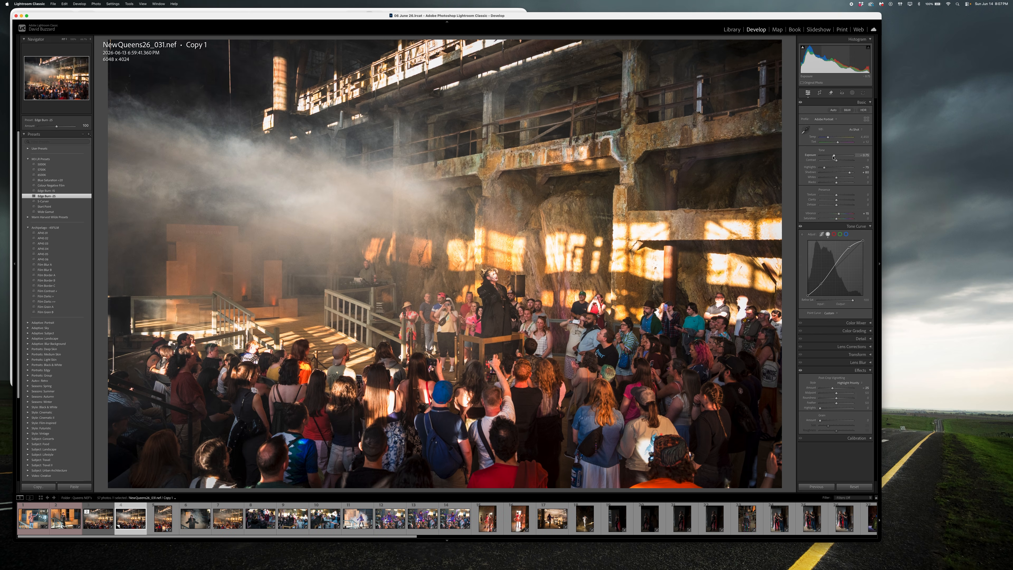
{"action": "left_click_drag", "start_coordinate": [834, 156], "coordinate": [836, 157]}
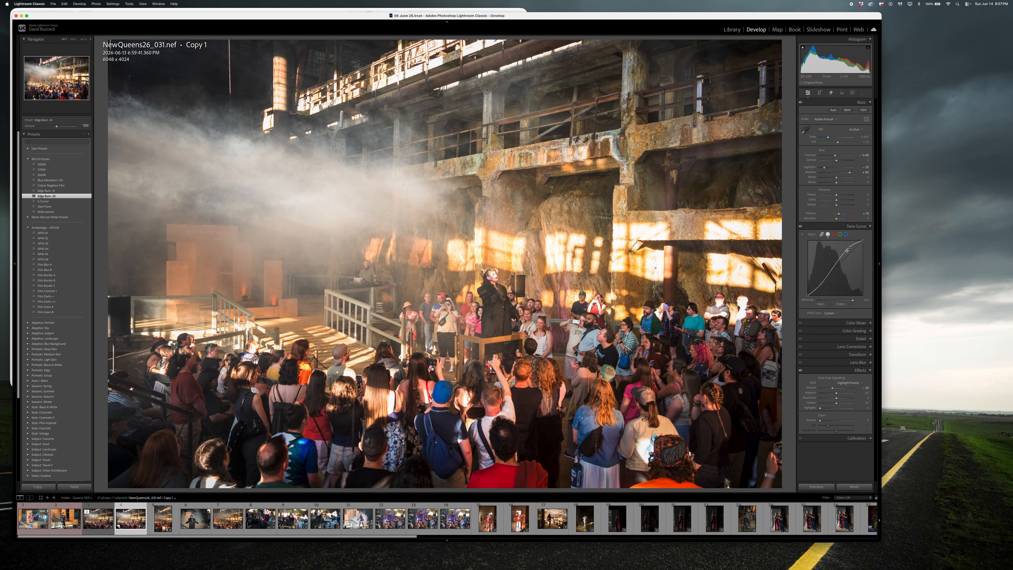
{"action": "left_click_drag", "start_coordinate": [849, 248], "coordinate": [843, 252]}
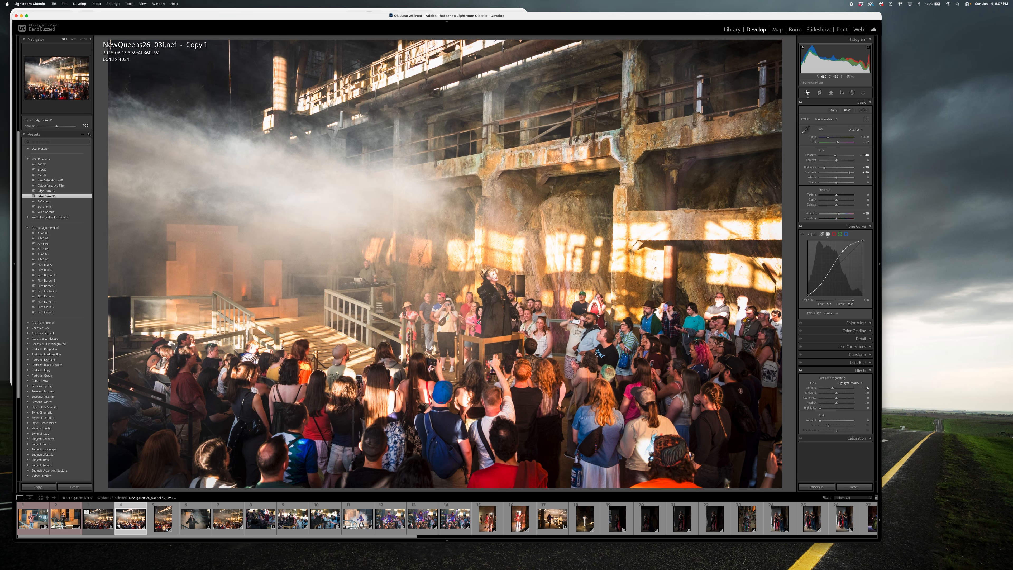
- Create another virtual copy of the original crowd photo, darken it with lower exposure, and steepen its tone curve
{"action": "left_click", "coordinate": [103, 515]}
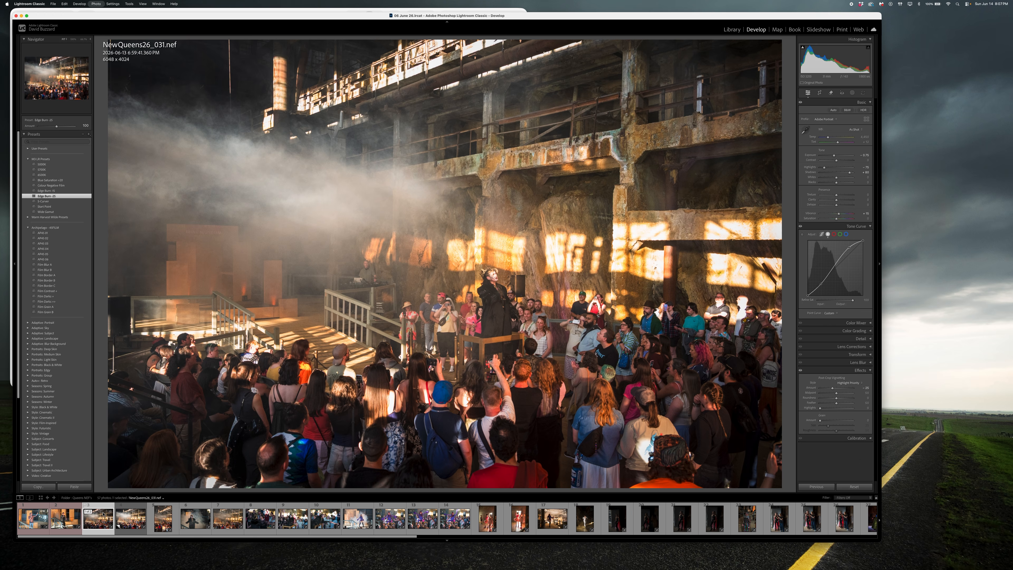
{"action": "key", "text": "super+apostrophe"}
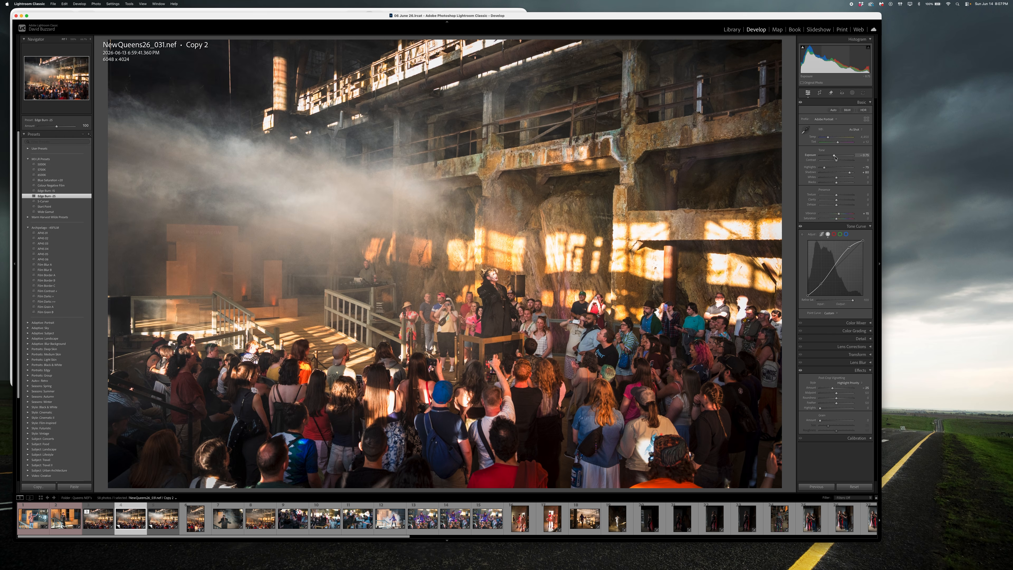
{"action": "left_click_drag", "start_coordinate": [836, 157], "coordinate": [834, 157]}
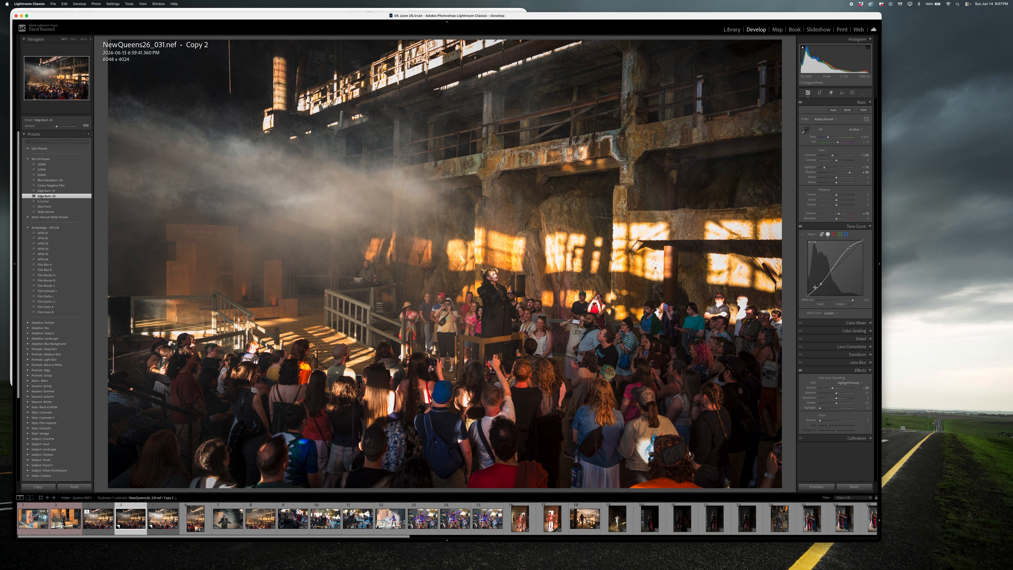
{"action": "left_click_drag", "start_coordinate": [821, 285], "coordinate": [819, 285]}
{"action": "left_click_drag", "start_coordinate": [850, 246], "coordinate": [842, 250]}
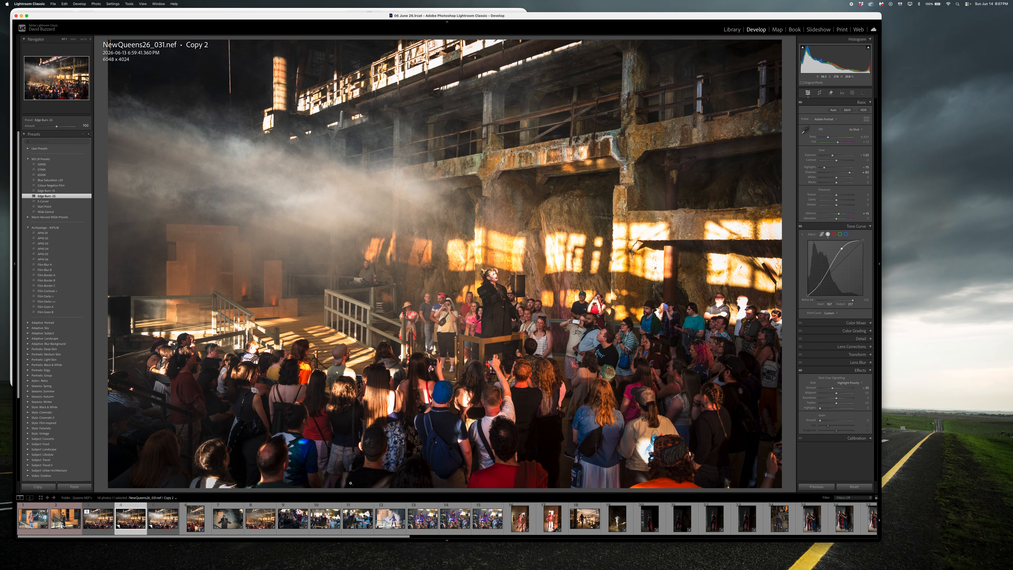
- Give the crowd photo and its two virtual copies the yellow color label
{"action": "left_click", "coordinate": [100, 517]}
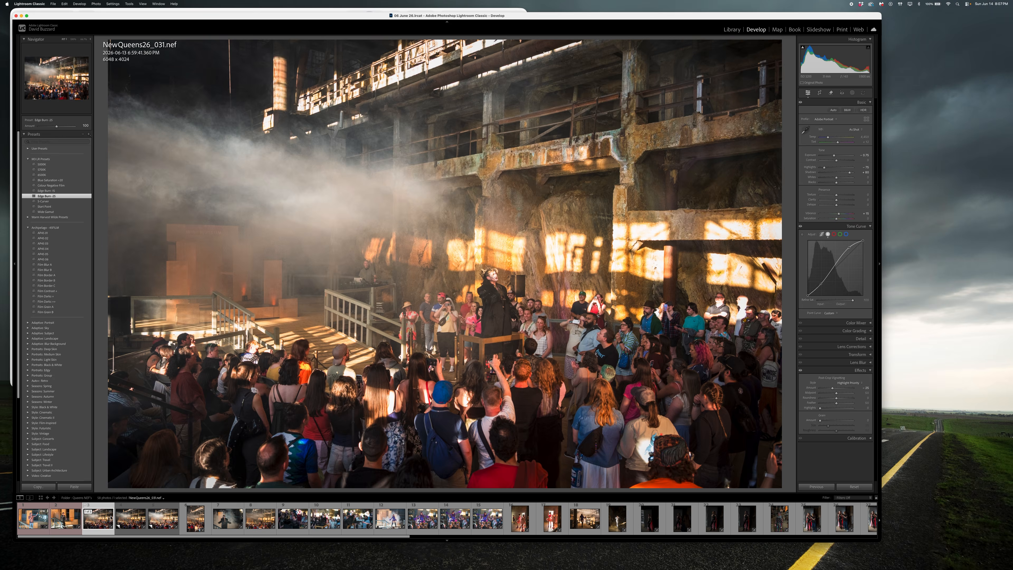
{"action": "left_click", "coordinate": [159, 521], "text": "shift"}
{"action": "right_click", "coordinate": [159, 521]}
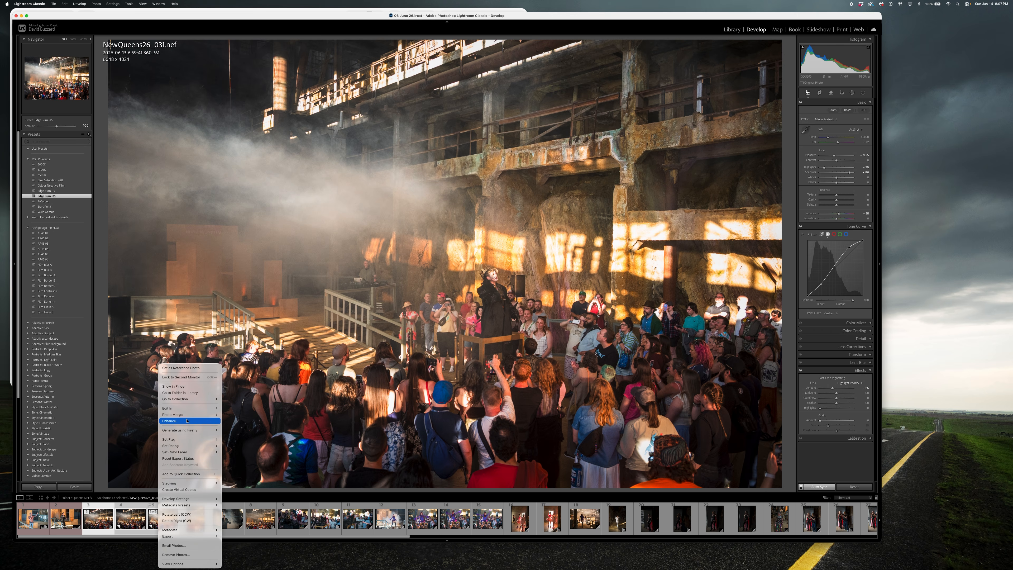
{"action": "mouse_move", "coordinate": [194, 445]}
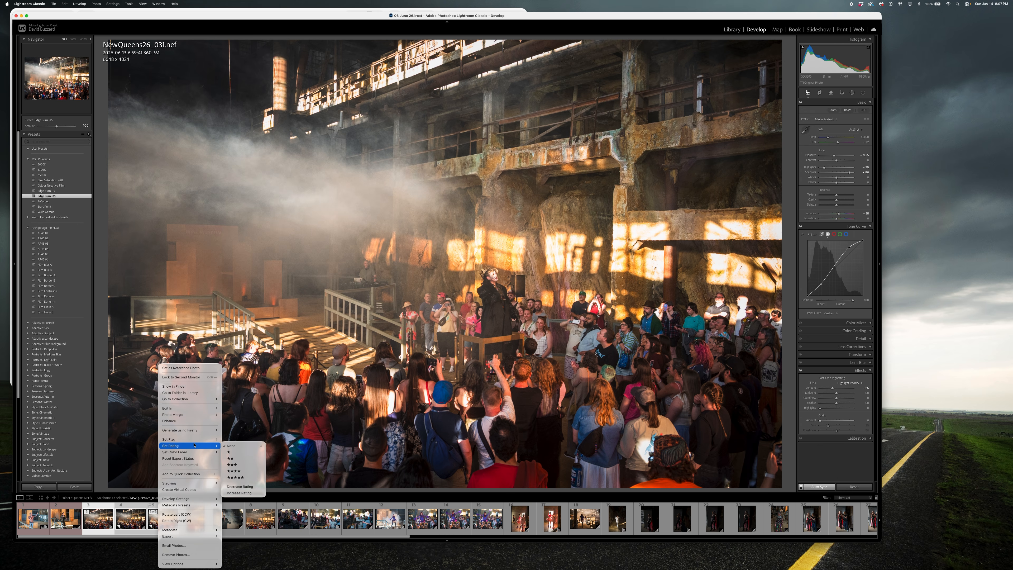
{"action": "left_click", "coordinate": [235, 459]}
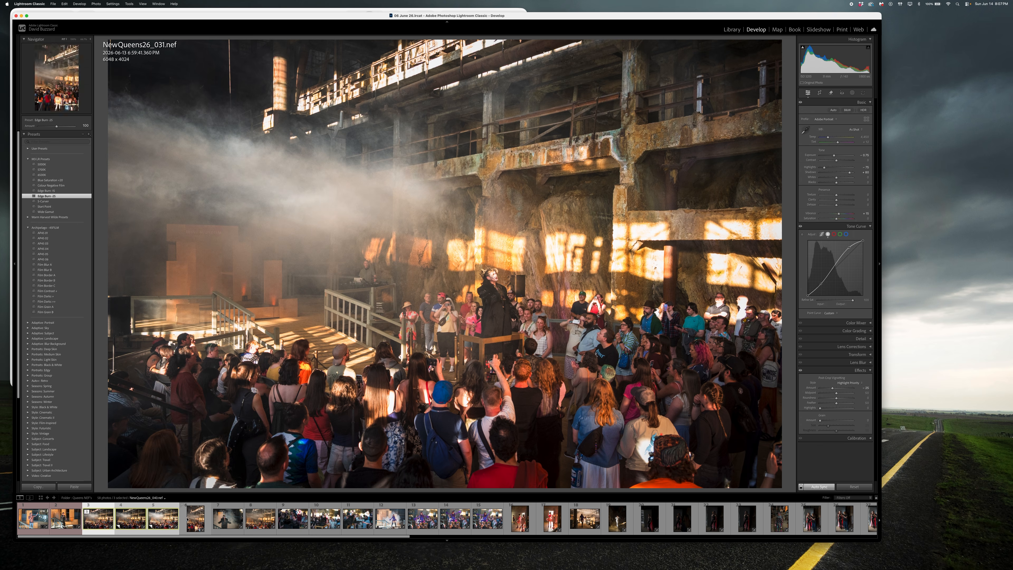
- Open the three crowd photo versions as layers in one Photoshop document and size the window to fit the desktop
{"action": "right_click", "coordinate": [163, 508]}
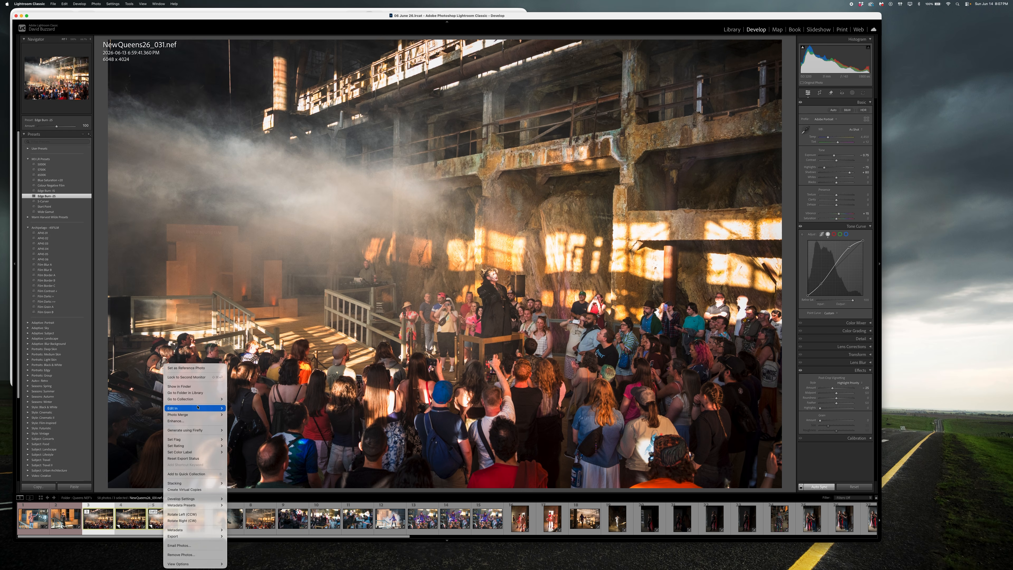
{"action": "mouse_move", "coordinate": [197, 408]}
{"action": "left_click", "coordinate": [251, 453]}
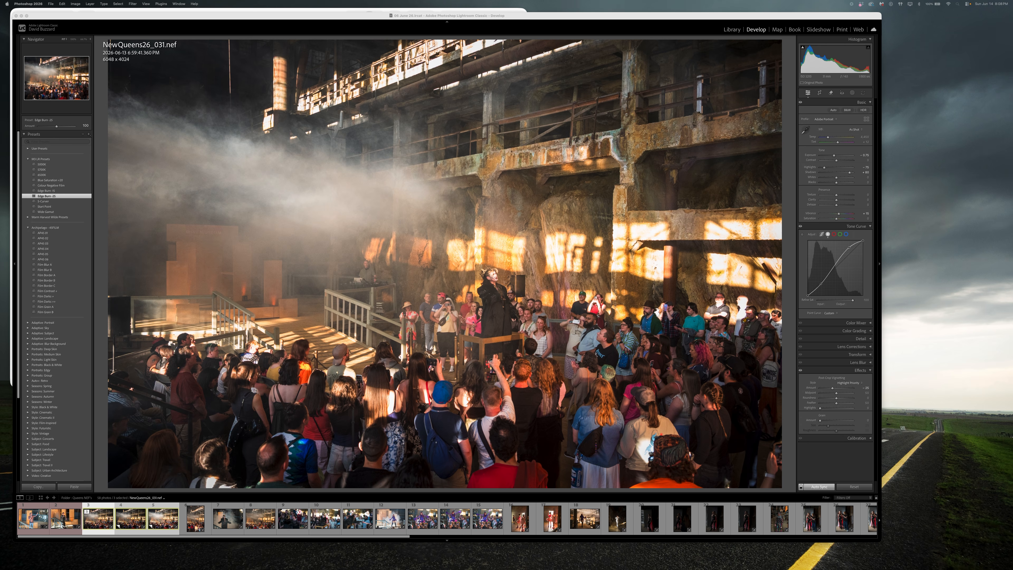
{"action": "left_click_drag", "start_coordinate": [0, 26], "coordinate": [279, 18]}
{"action": "double_click", "coordinate": [279, 18]}
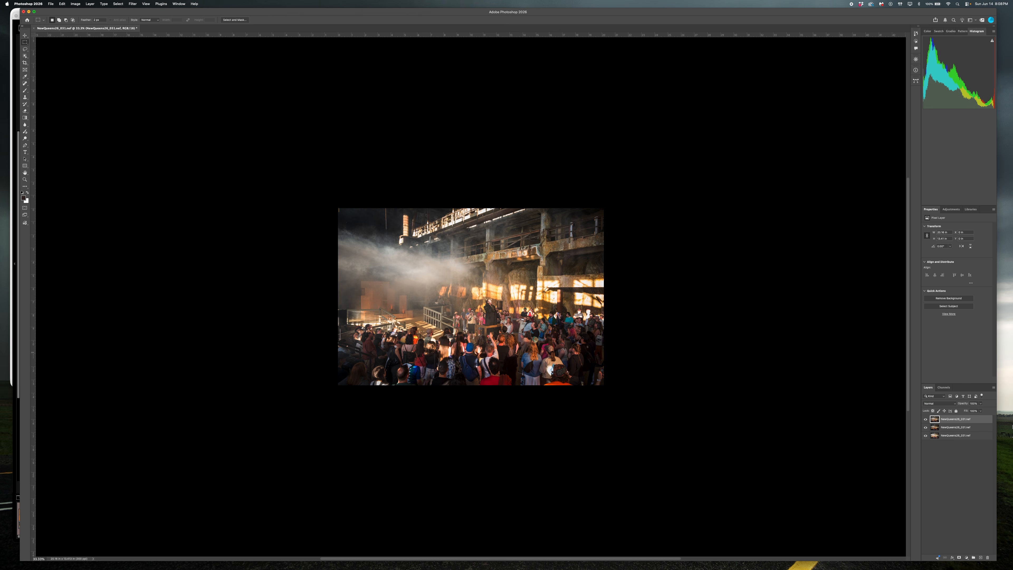
{"action": "key", "text": "super+plus"}
{"action": "key", "text": "super+minus"}
{"action": "key", "text": "super+minus"}
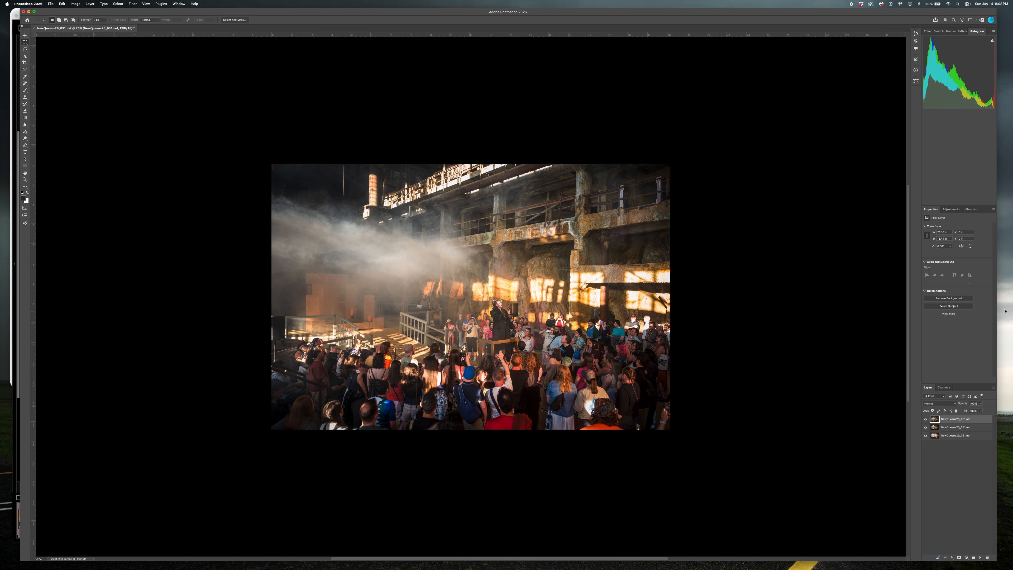
{"action": "key", "text": "super+plus"}
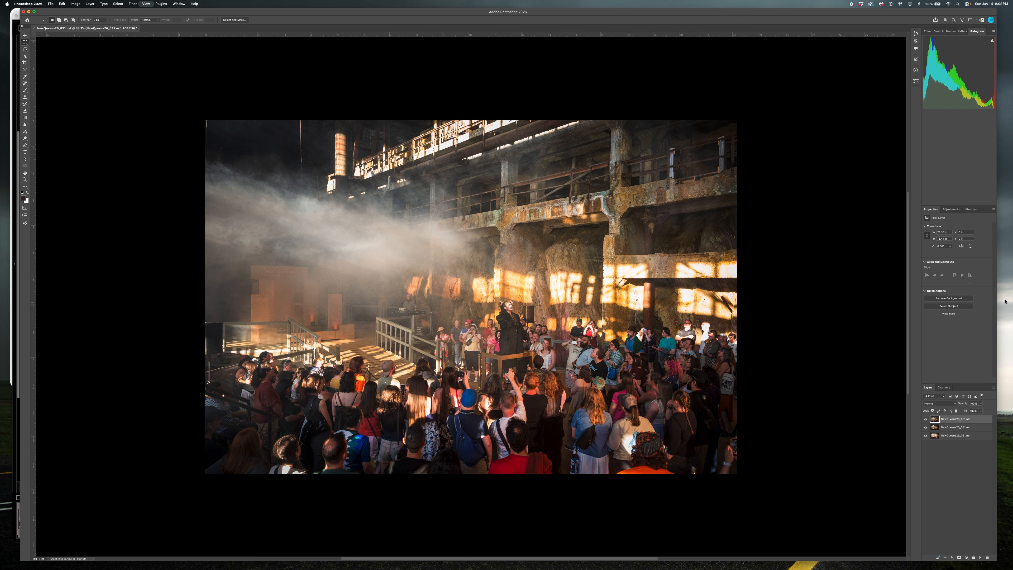
{"action": "key", "text": "super+plus"}
{"action": "key", "text": "super+minus"}
{"action": "left_click_drag", "start_coordinate": [996, 563], "coordinate": [969, 544]}
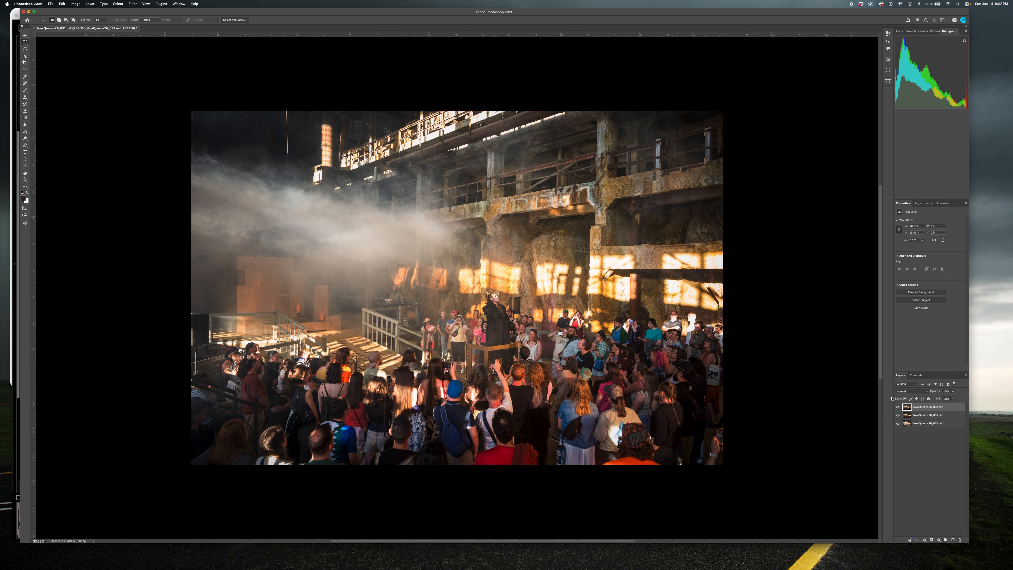
- Compare the upper layers by toggling the top one's visibility, and move the darkest version to the top of the stack
{"action": "left_click", "coordinate": [898, 406]}
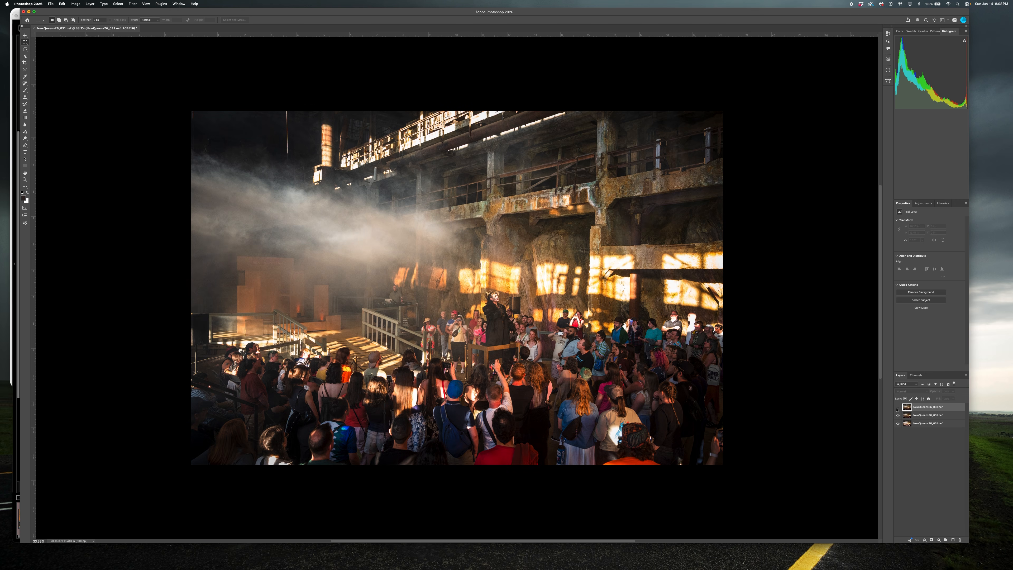
{"action": "left_click", "coordinate": [897, 406]}
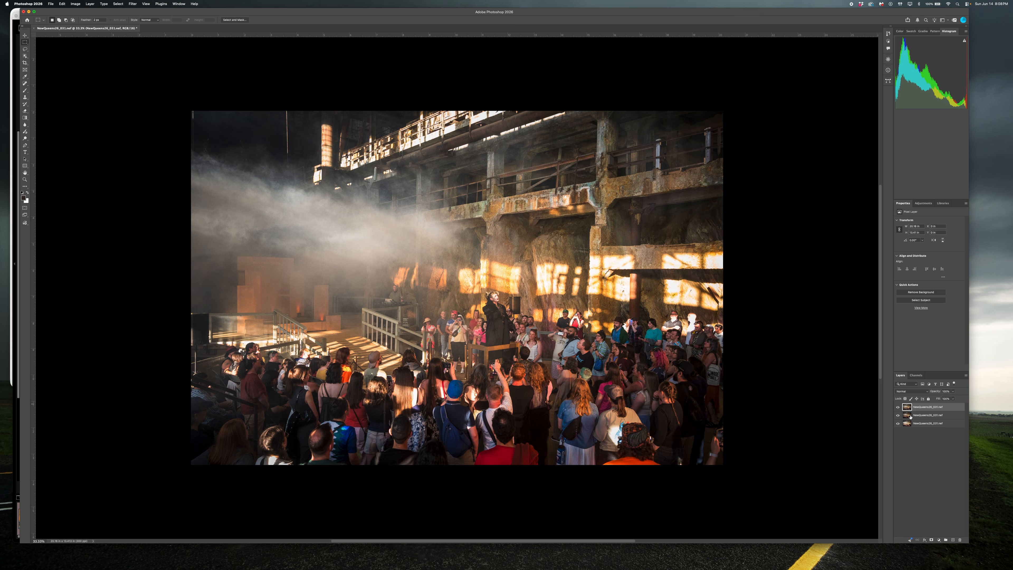
{"action": "left_click", "coordinate": [898, 407]}
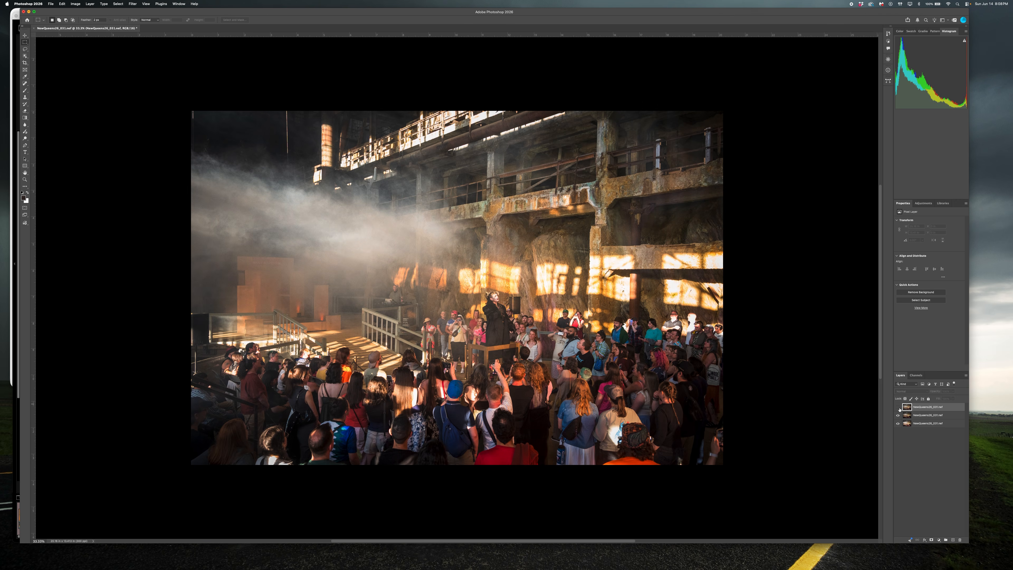
{"action": "left_click", "coordinate": [898, 406]}
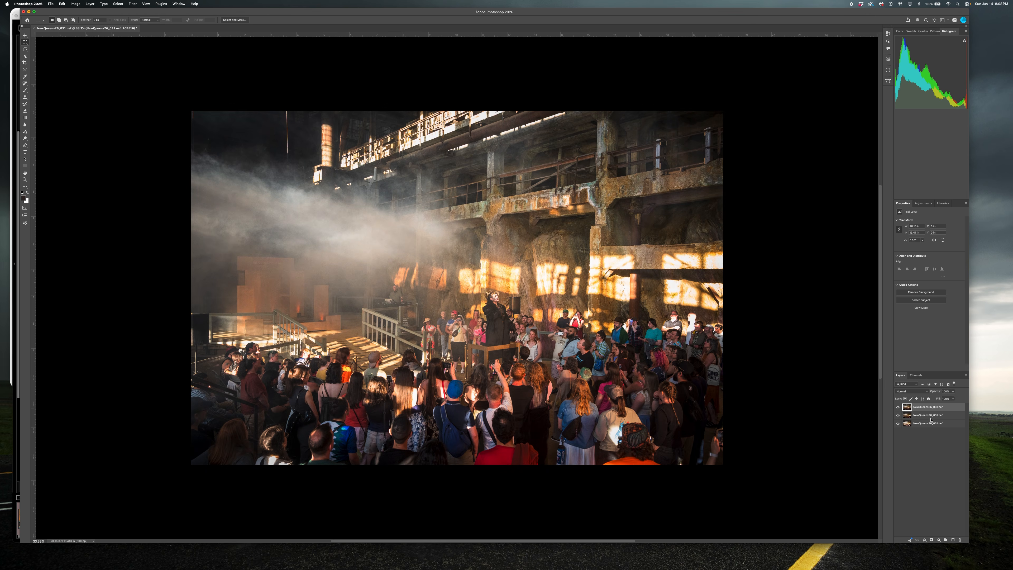
{"action": "left_click_drag", "start_coordinate": [930, 416], "coordinate": [929, 402]}
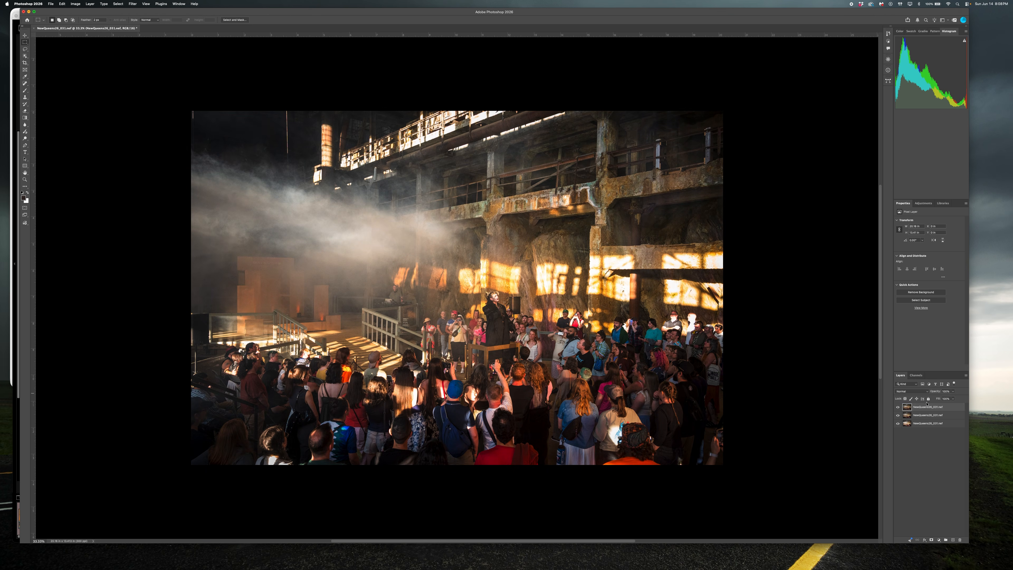
- Check the lower layers by toggling visibility, move the brightest version to the middle, and show the darkest layer again
{"action": "left_click", "coordinate": [898, 408]}
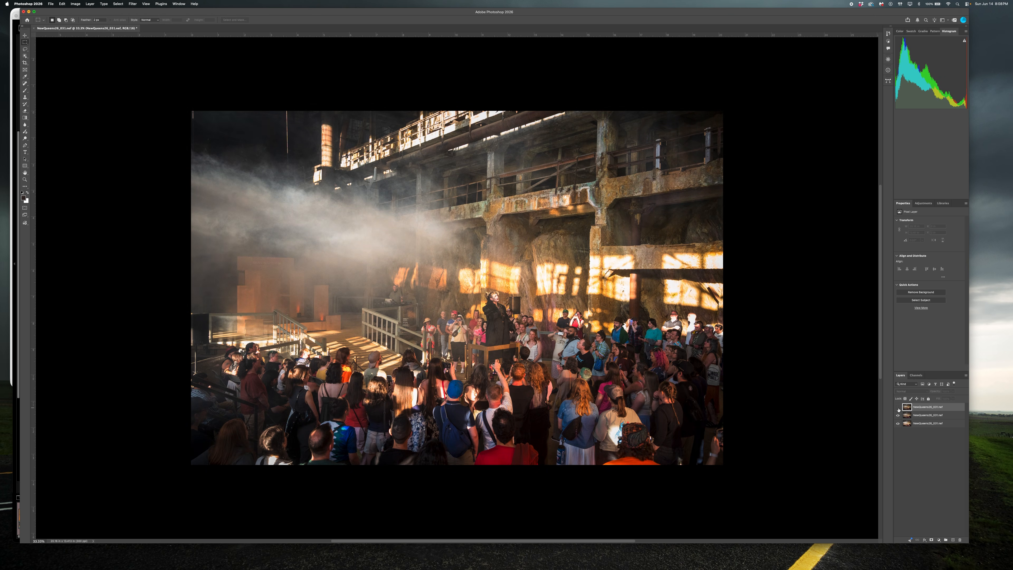
{"action": "left_click", "coordinate": [898, 416]}
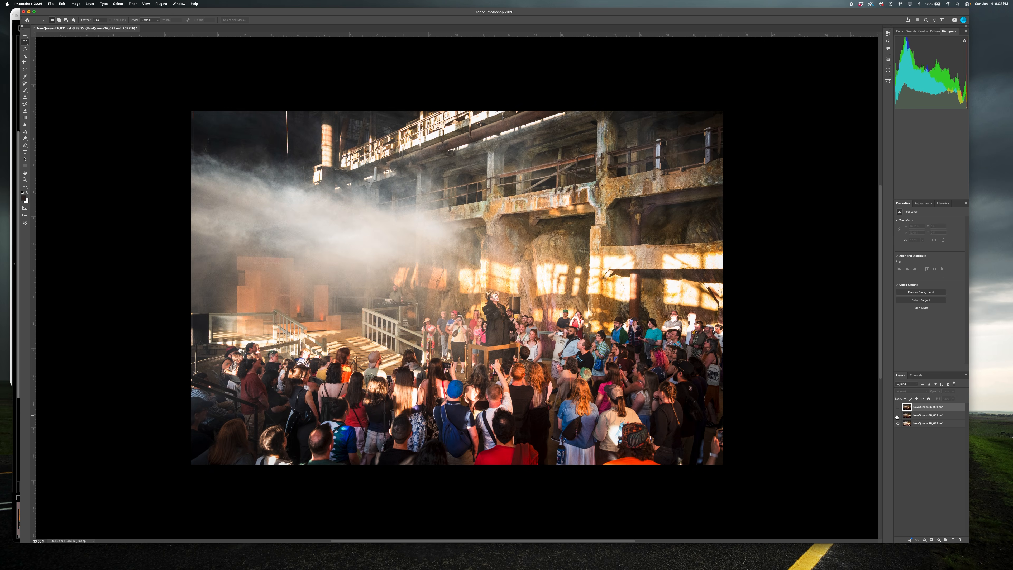
{"action": "left_click", "coordinate": [897, 416]}
{"action": "left_click", "coordinate": [922, 417]}
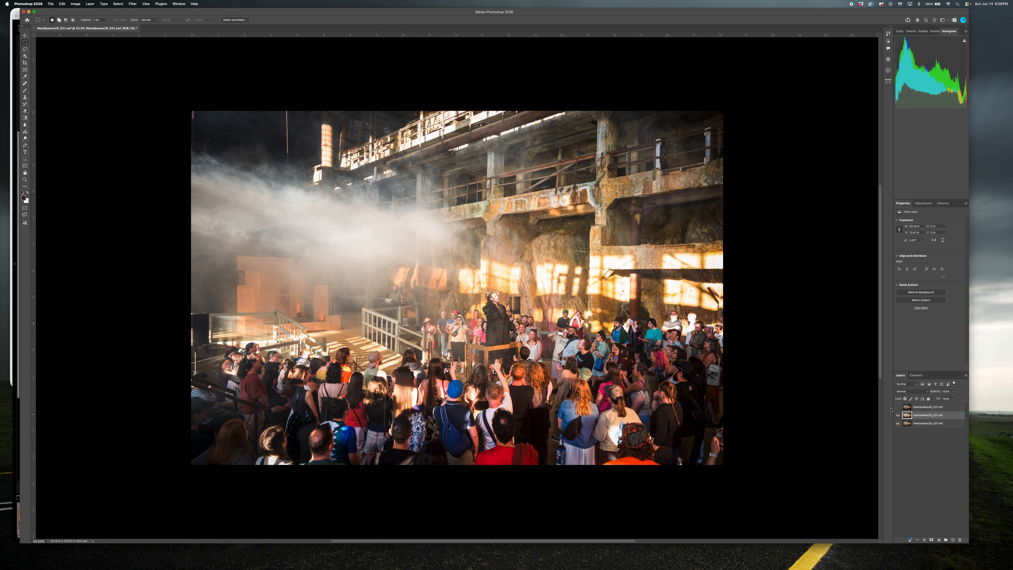
{"action": "left_click", "coordinate": [898, 407]}
{"action": "left_click", "coordinate": [926, 409]}
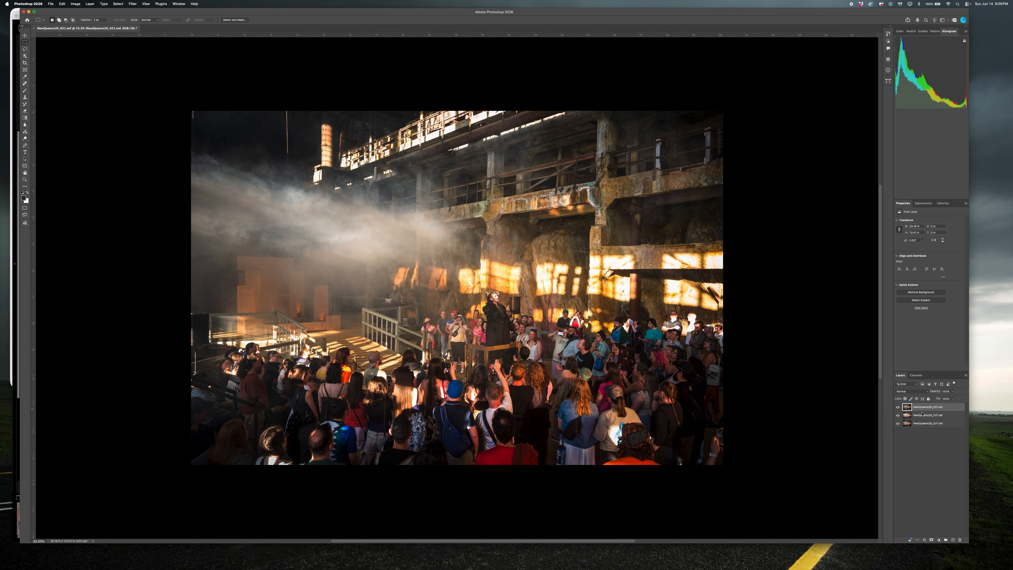
- Select all three layers and auto-align them
{"action": "left_click", "coordinate": [923, 423], "text": "shift"}
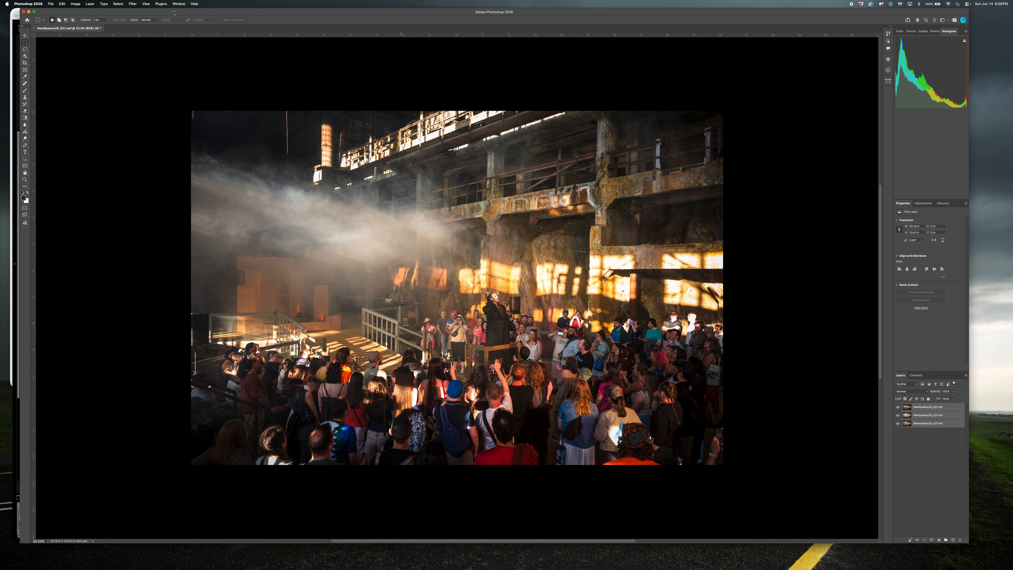
{"action": "left_click", "coordinate": [966, 376]}
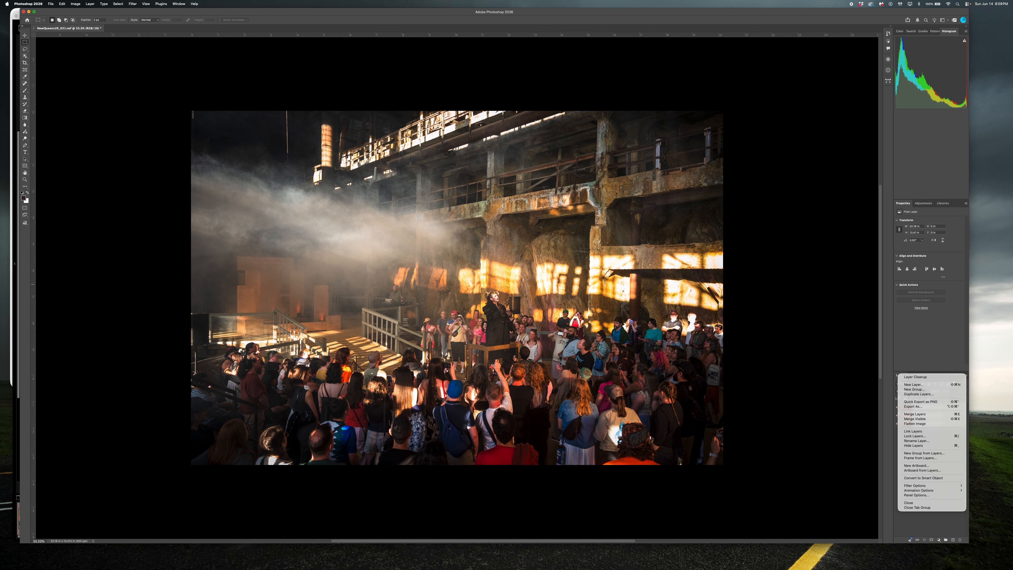
{"action": "left_click", "coordinate": [71, 5]}
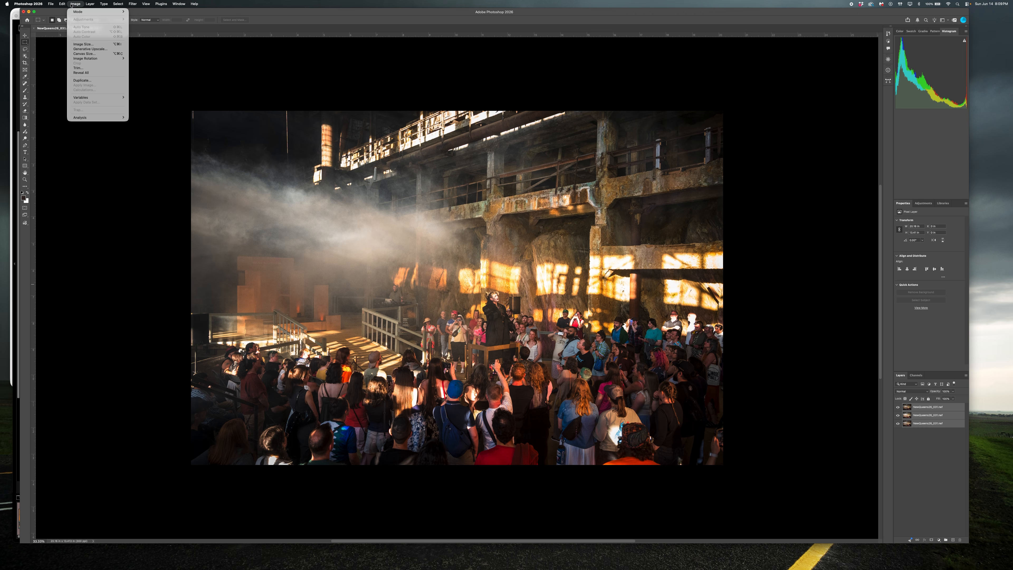
{"action": "mouse_move", "coordinate": [90, 4]}
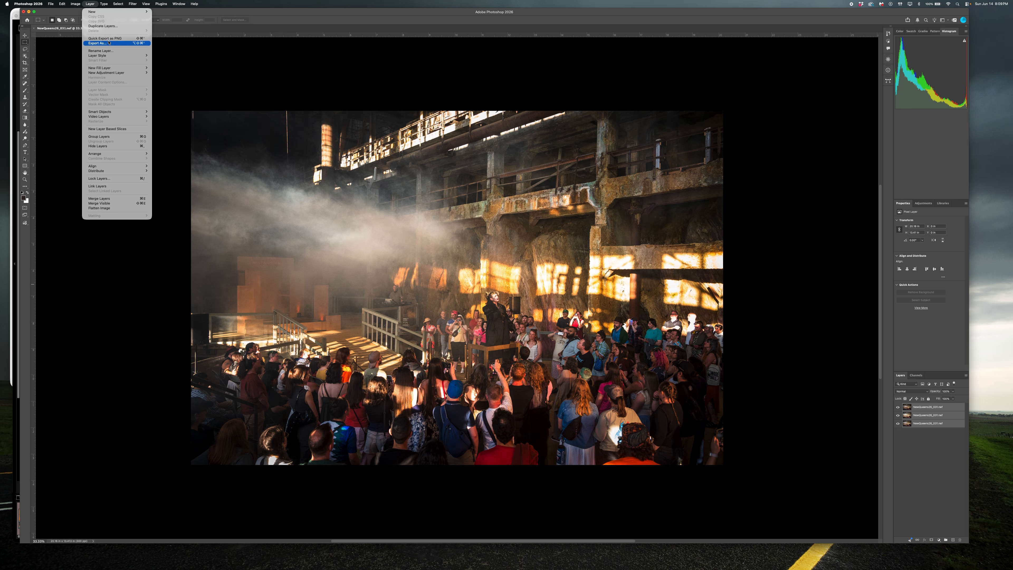
{"action": "left_click", "coordinate": [245, 32]}
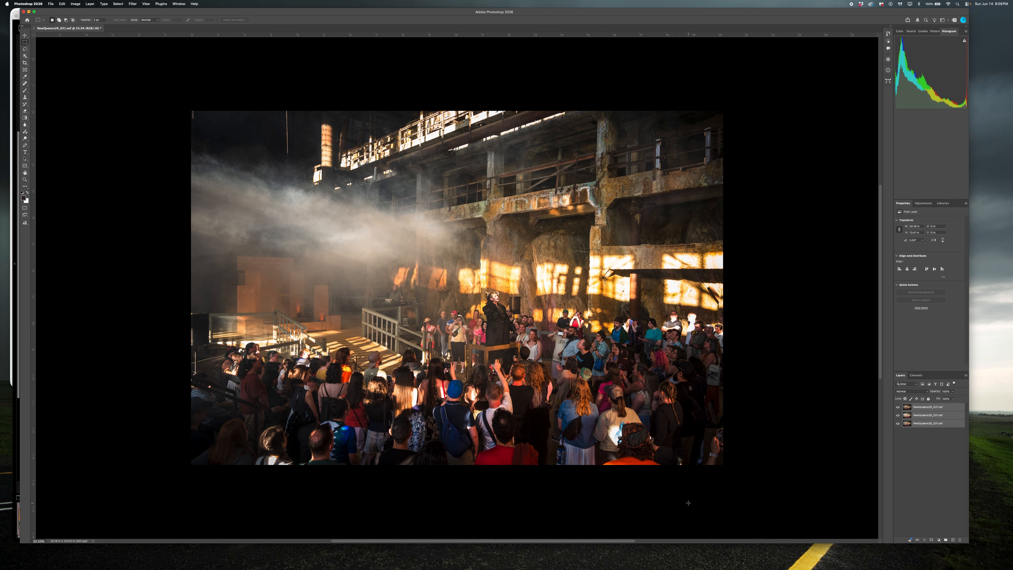
{"action": "left_click", "coordinate": [889, 35]}
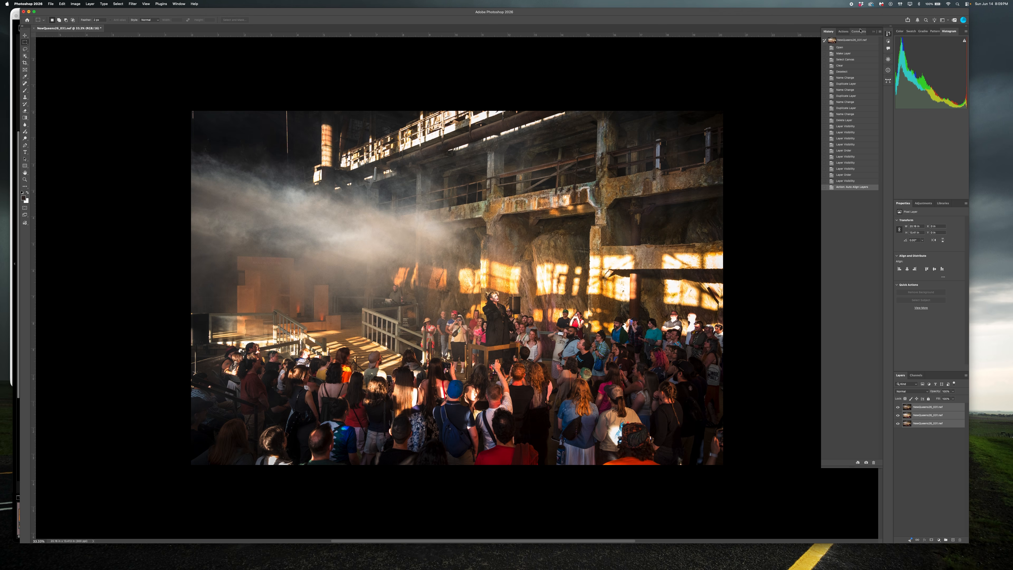
{"action": "left_click", "coordinate": [873, 32]}
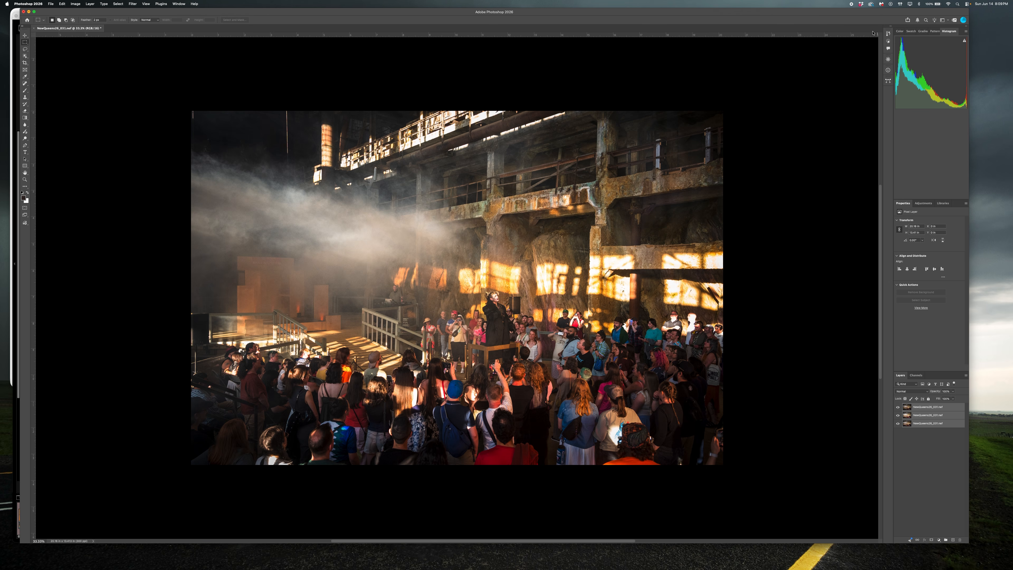
- Hide the darkest and brightest layers with black layer masks, and activate the Brush tool on the brightest layer's mask
{"action": "left_click", "coordinate": [933, 464]}
{"action": "left_click", "coordinate": [932, 407]}
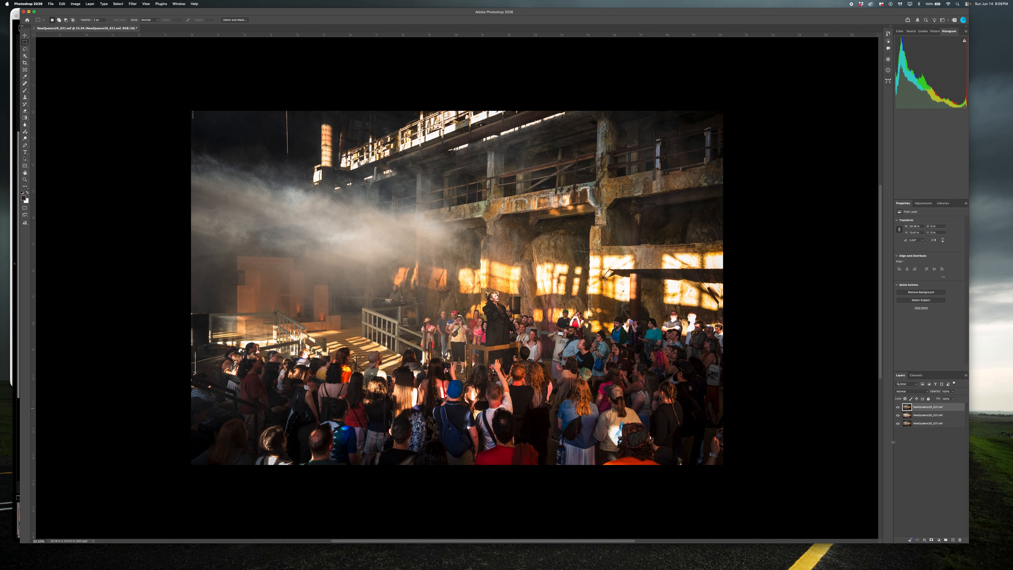
{"action": "left_click", "coordinate": [931, 540], "text": "alt"}
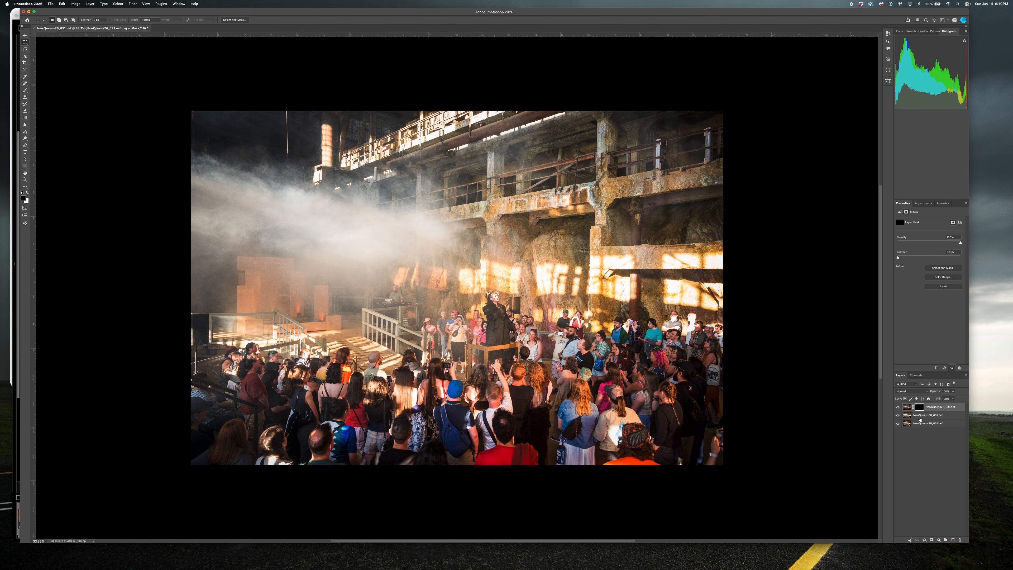
{"action": "left_click", "coordinate": [920, 419]}
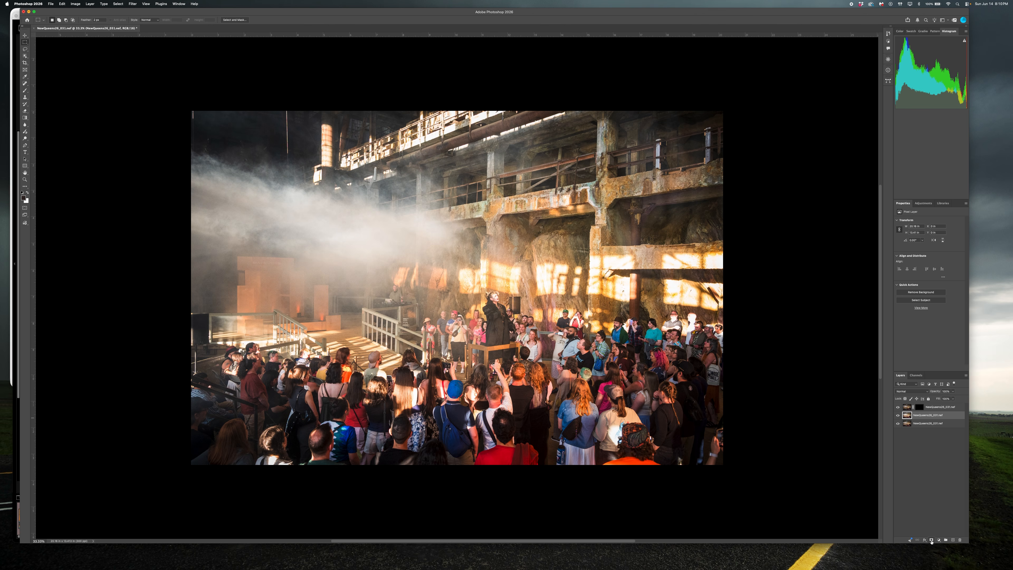
{"action": "left_click", "coordinate": [931, 541], "text": "alt"}
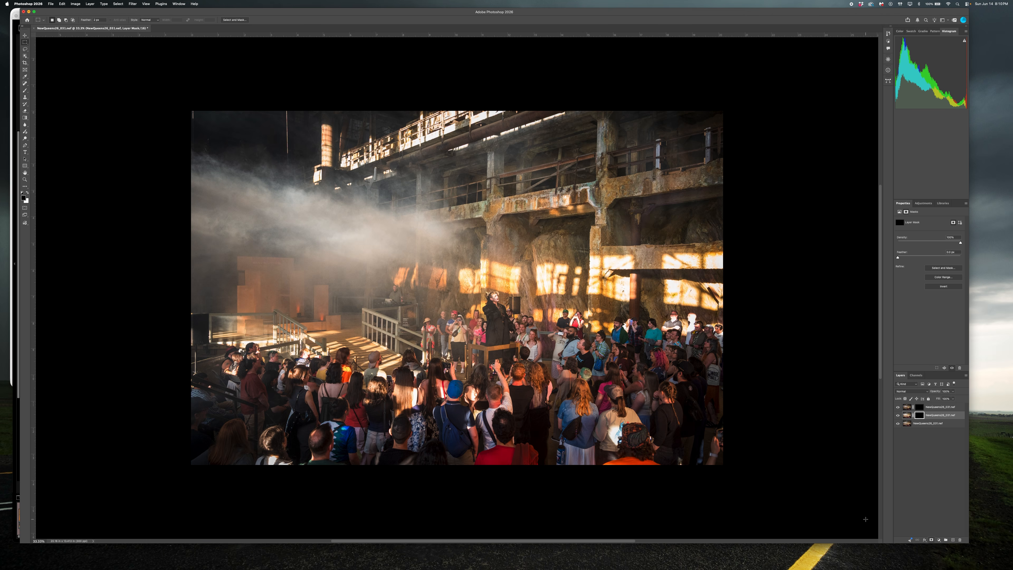
{"action": "key", "text": "b"}
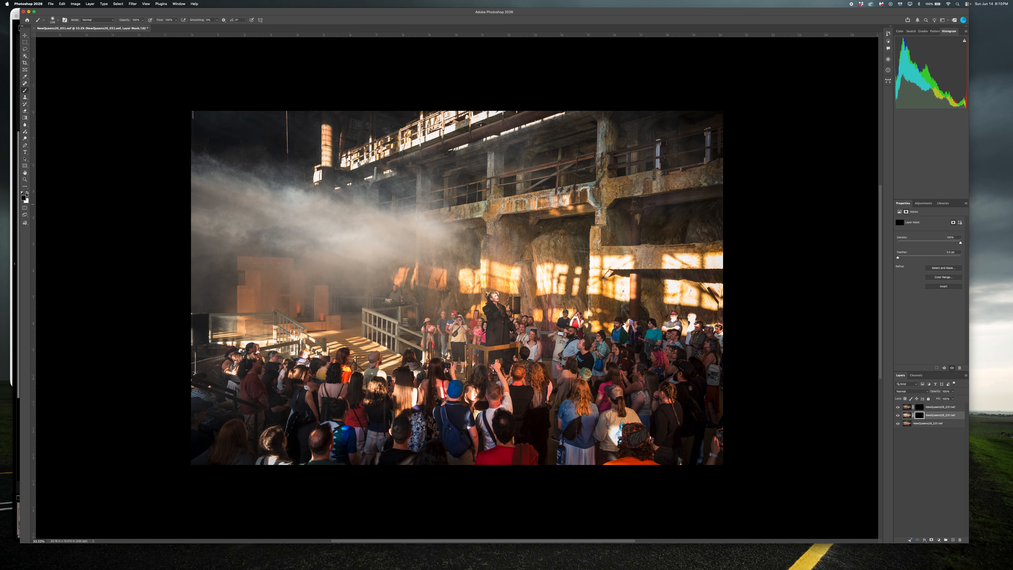
- Paint white over the crowd on the brightest layer's mask with a large soft brush at 0% hardness, and check it by toggling the layer's visibility
{"action": "left_click", "coordinate": [27, 193]}
{"action": "key", "text": "x"}
{"action": "key", "text": "x"}
{"action": "key", "text": "x"}
{"action": "key", "text": "x"}
{"action": "left_click_drag", "start_coordinate": [382, 283], "coordinate": [415, 289]}
{"action": "mouse_move", "coordinate": [417, 288]}
{"action": "left_mouse_down"}
{"action": "mouse_move", "coordinate": [399, 289]}
{"action": "mouse_move", "coordinate": [438, 294]}
{"action": "mouse_move", "coordinate": [395, 291]}
{"action": "mouse_move", "coordinate": [455, 294]}
{"action": "mouse_move", "coordinate": [442, 295]}
{"action": "left_mouse_up"}
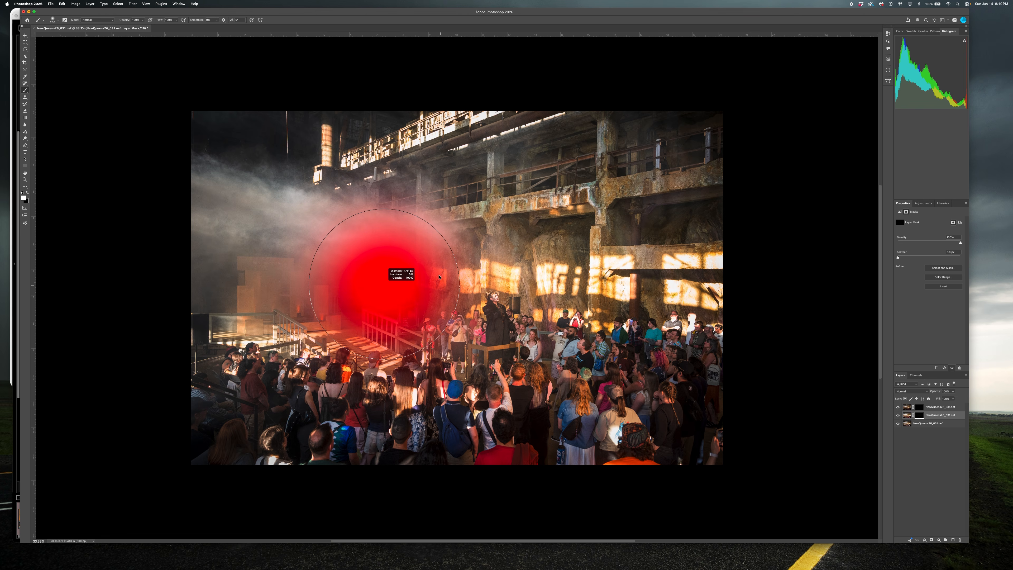
{"action": "mouse_move", "coordinate": [428, 227]}
{"action": "left_mouse_down"}
{"action": "mouse_move", "coordinate": [428, 343]}
{"action": "mouse_move", "coordinate": [428, 167]}
{"action": "left_mouse_up"}
{"action": "mouse_move", "coordinate": [432, 313]}
{"action": "left_mouse_down"}
{"action": "mouse_move", "coordinate": [446, 314]}
{"action": "mouse_move", "coordinate": [425, 318]}
{"action": "left_mouse_up"}
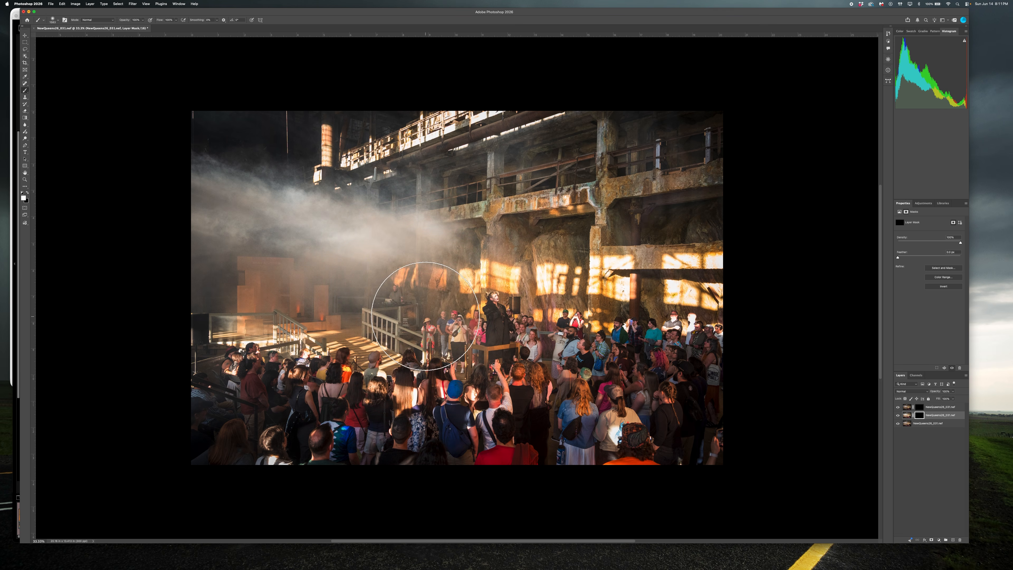
{"action": "mouse_move", "coordinate": [386, 381]}
{"action": "left_mouse_down"}
{"action": "mouse_move", "coordinate": [354, 364]}
{"action": "mouse_move", "coordinate": [448, 398]}
{"action": "mouse_move", "coordinate": [538, 402]}
{"action": "mouse_move", "coordinate": [569, 399]}
{"action": "mouse_move", "coordinate": [616, 356]}
{"action": "mouse_move", "coordinate": [624, 366]}
{"action": "mouse_move", "coordinate": [569, 388]}
{"action": "mouse_move", "coordinate": [413, 400]}
{"action": "mouse_move", "coordinate": [289, 381]}
{"action": "mouse_move", "coordinate": [552, 392]}
{"action": "mouse_move", "coordinate": [620, 362]}
{"action": "left_mouse_up"}
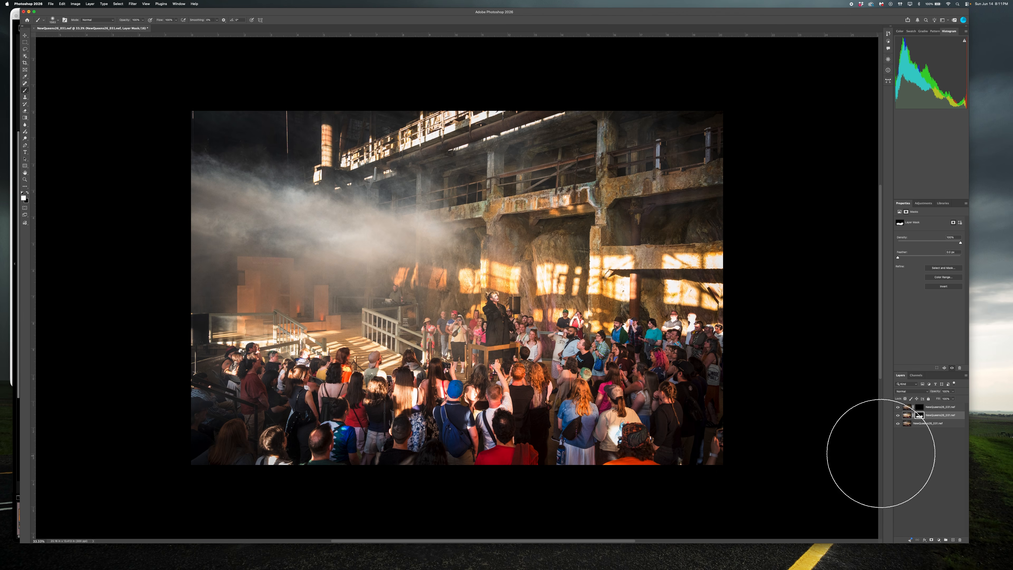
{"action": "left_click", "coordinate": [899, 416]}
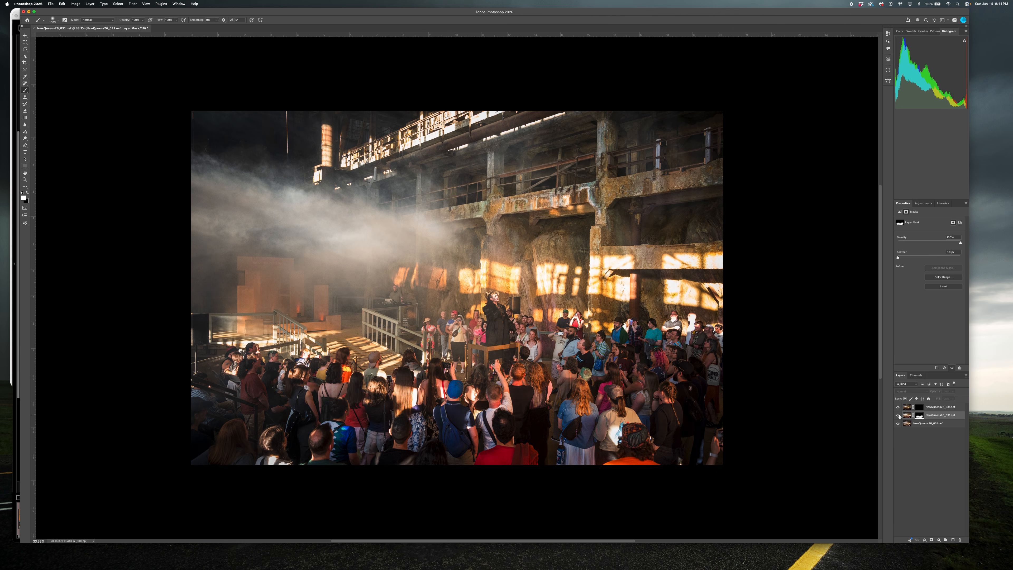
{"action": "left_click", "coordinate": [899, 415]}
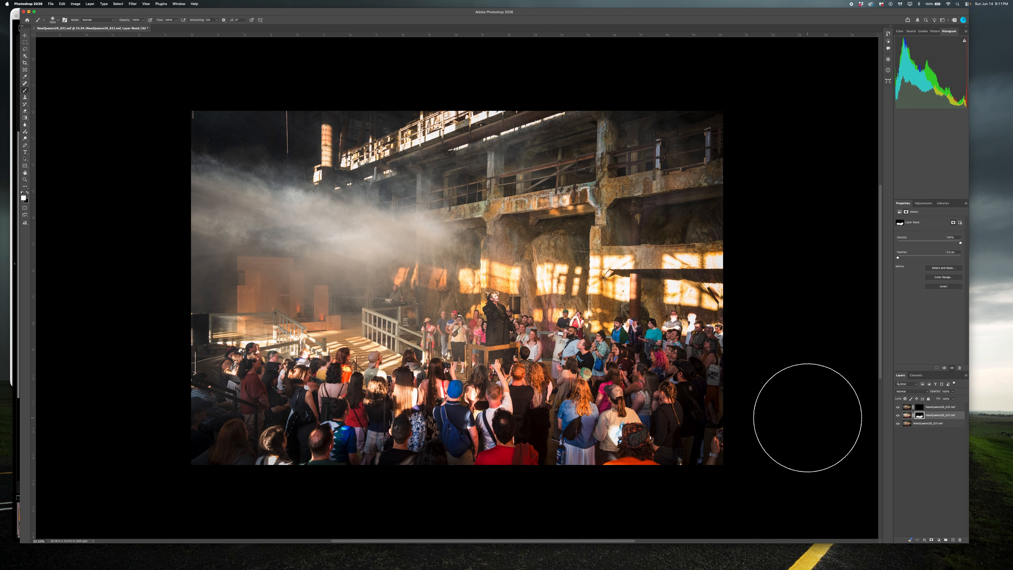
- Paint white over the smoke and the upper part of the building on the darkest layer's mask
{"action": "left_click", "coordinate": [919, 407]}
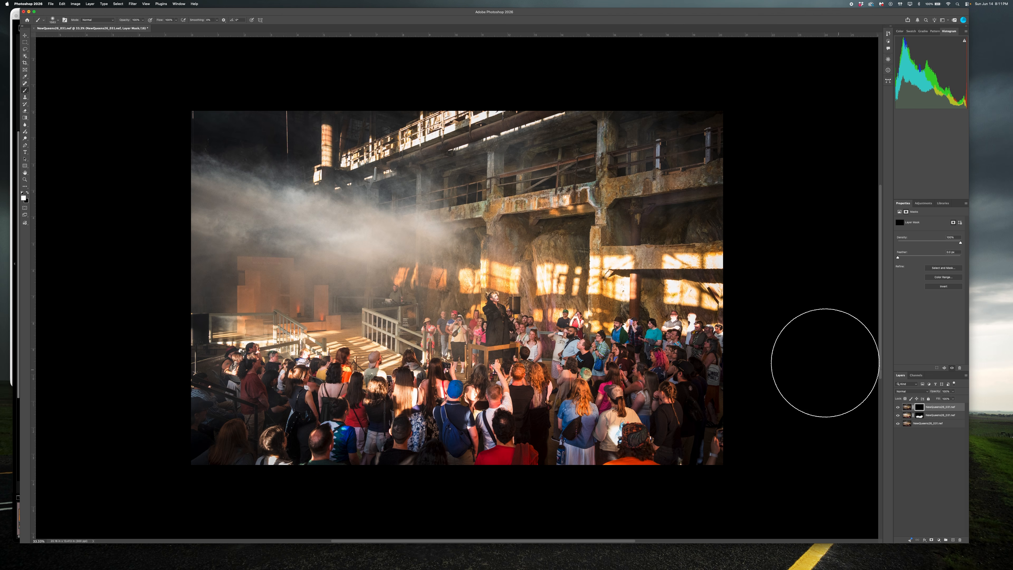
{"action": "mouse_move", "coordinate": [233, 220]}
{"action": "left_mouse_down"}
{"action": "mouse_move", "coordinate": [233, 203]}
{"action": "mouse_move", "coordinate": [396, 237]}
{"action": "mouse_move", "coordinate": [359, 232]}
{"action": "left_mouse_up"}
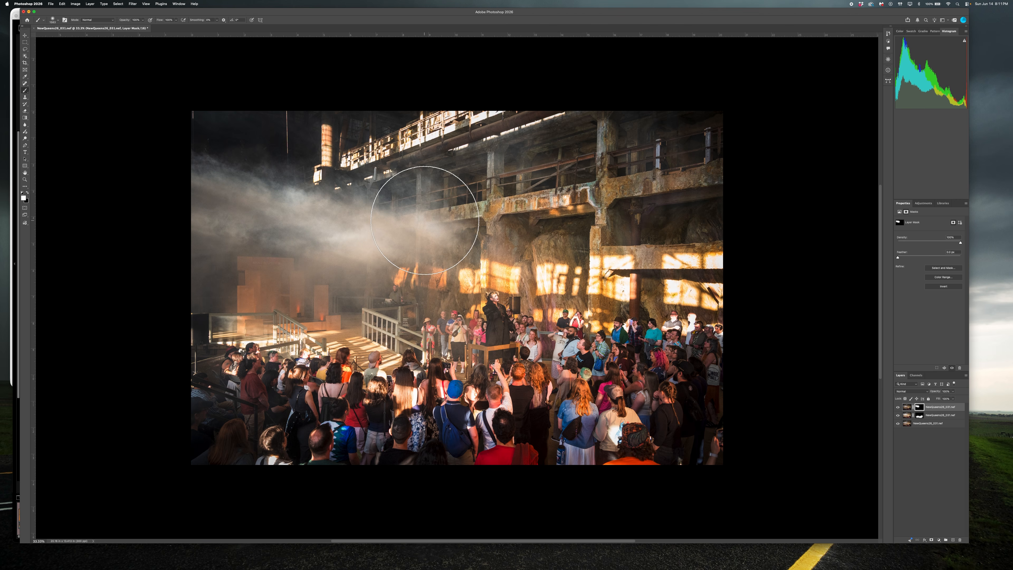
{"action": "mouse_move", "coordinate": [237, 214]}
{"action": "left_mouse_down"}
{"action": "mouse_move", "coordinate": [321, 286]}
{"action": "mouse_move", "coordinate": [421, 299]}
{"action": "mouse_move", "coordinate": [469, 318]}
{"action": "mouse_move", "coordinate": [337, 276]}
{"action": "left_mouse_up"}
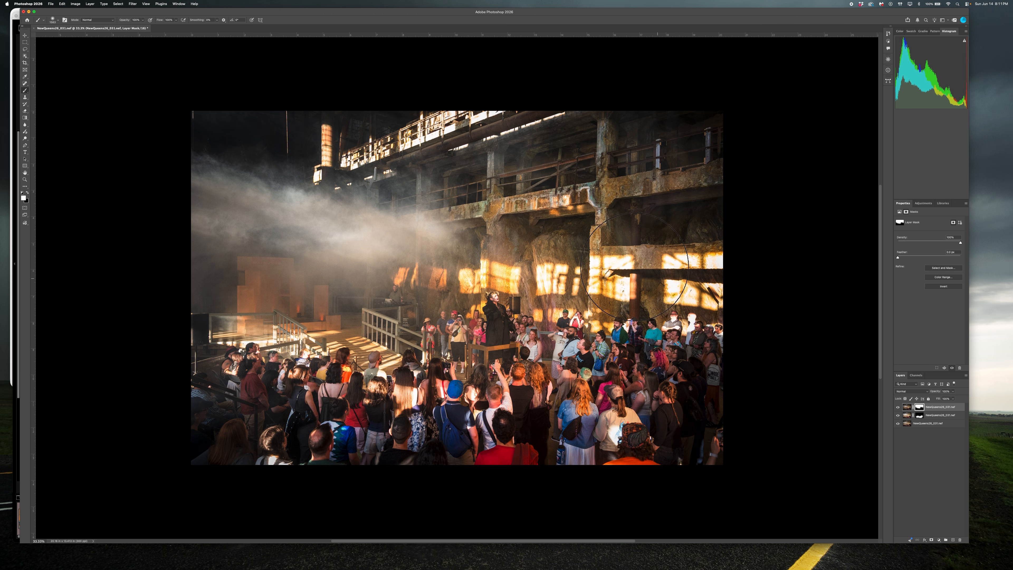
- Reduce the brush size, and switch between the brightest and darkest layers' masks and between white and black paint
{"action": "left_click", "coordinate": [920, 417]}
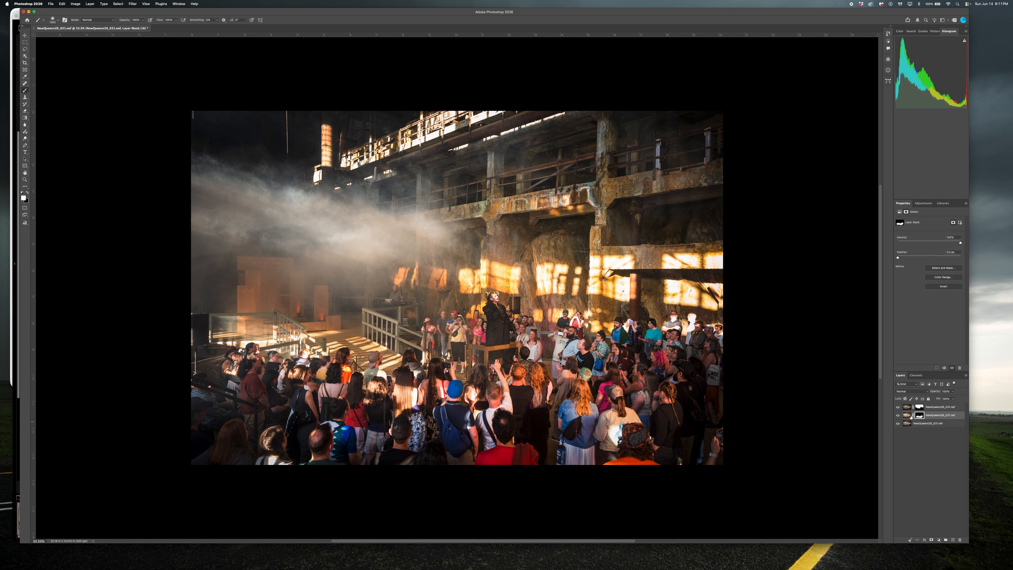
{"action": "left_click", "coordinate": [923, 406]}
{"action": "mouse_move", "coordinate": [541, 340]}
{"action": "left_mouse_down"}
{"action": "mouse_move", "coordinate": [482, 344]}
{"action": "mouse_move", "coordinate": [528, 336]}
{"action": "left_mouse_up"}
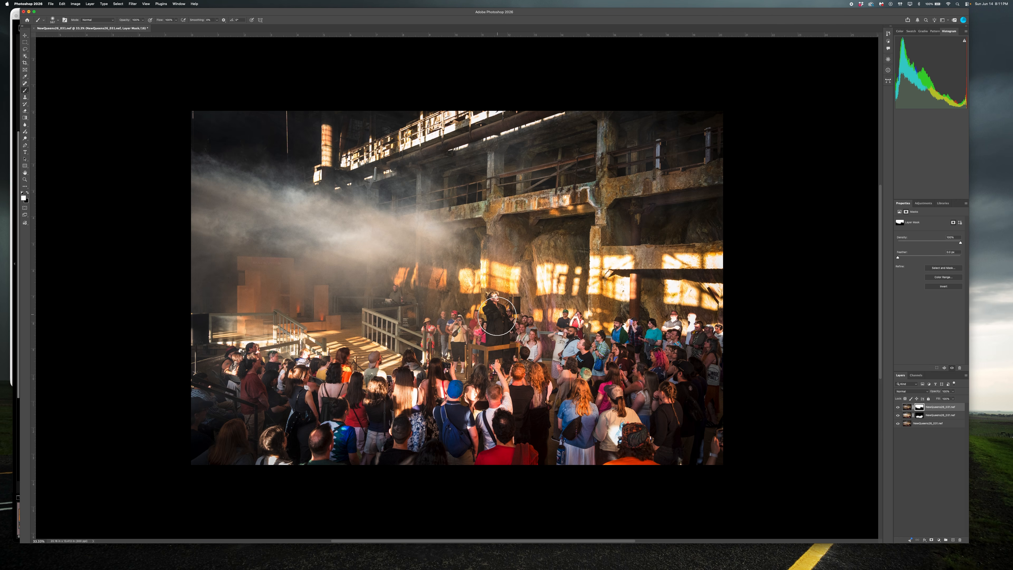
{"action": "key", "text": "x"}
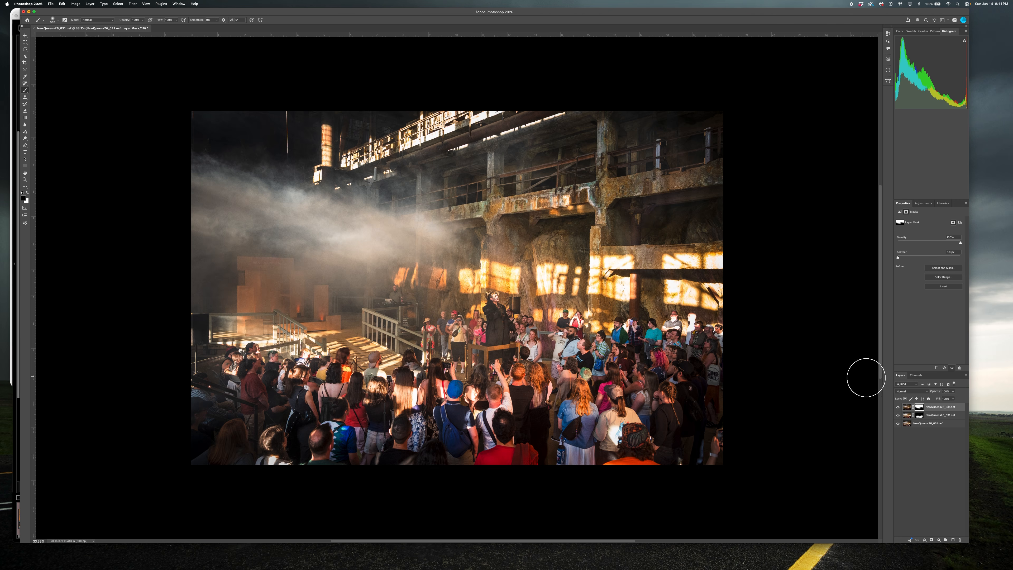
{"action": "left_click", "coordinate": [919, 416]}
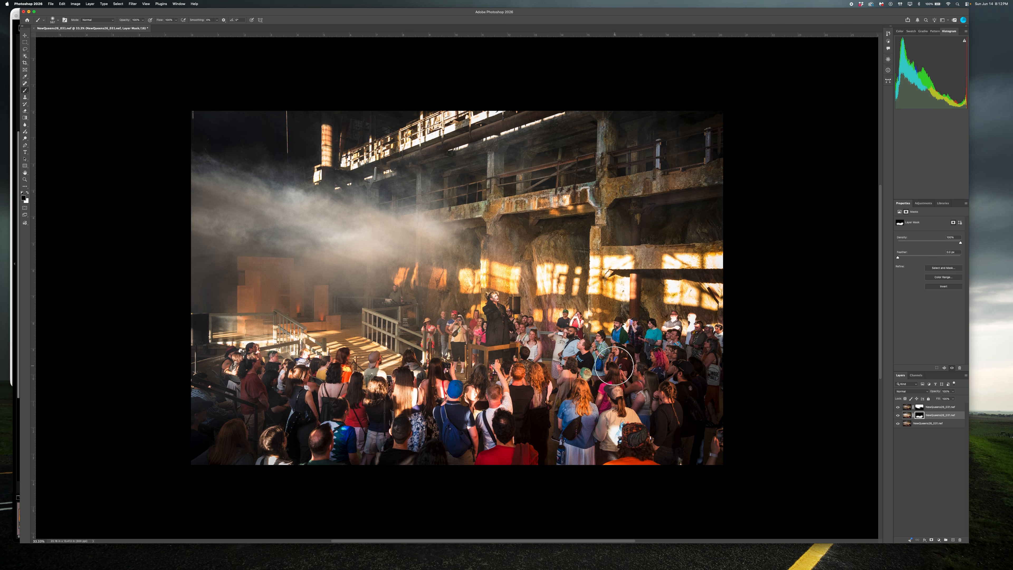
{"action": "key", "text": "x"}
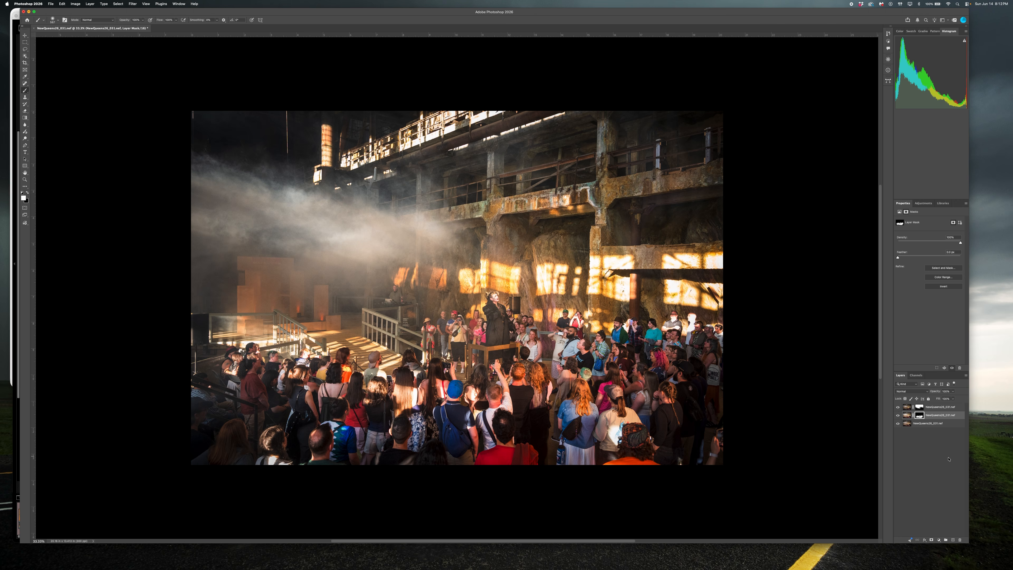
- Select the darkest layer and compare the blend by toggling the visibility of the two masked layers
{"action": "left_click", "coordinate": [930, 408]}
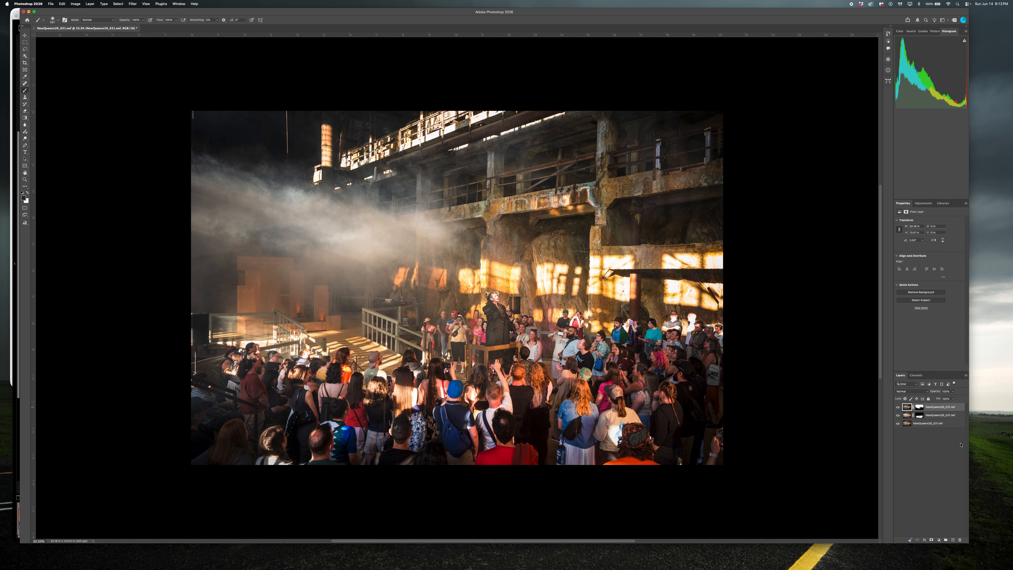
{"action": "left_click", "coordinate": [898, 416]}
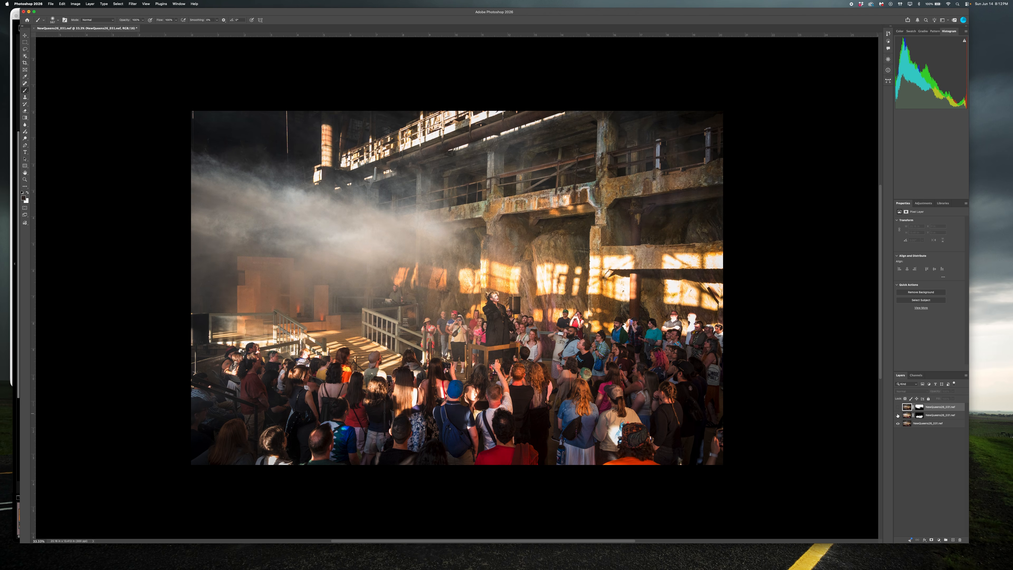
{"action": "left_click", "coordinate": [898, 407]}
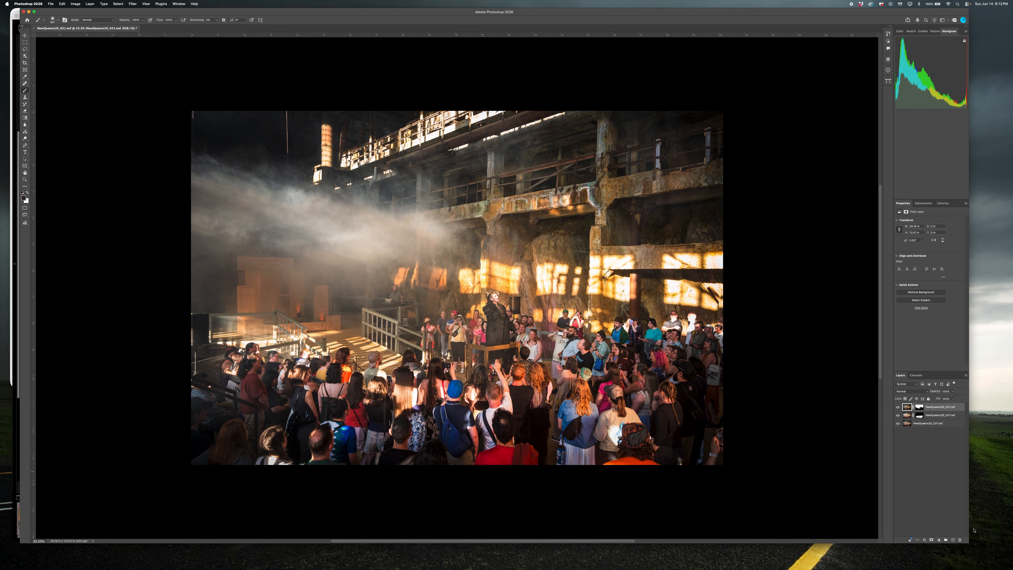
- Add a Levels adjustment layer above the darkest layer and raise its black input level slightly
{"action": "left_click", "coordinate": [939, 541]}
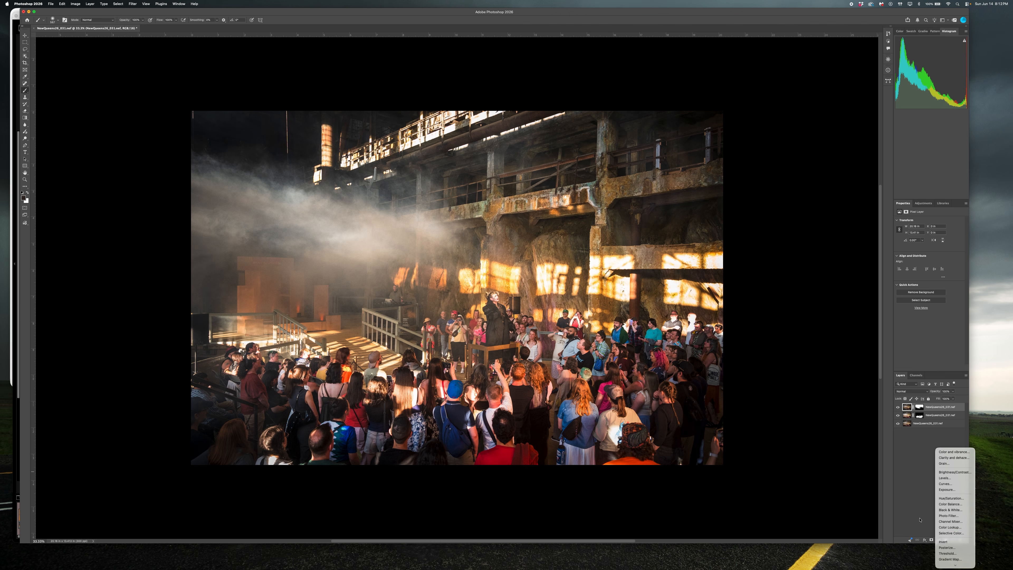
{"action": "left_click", "coordinate": [939, 541]}
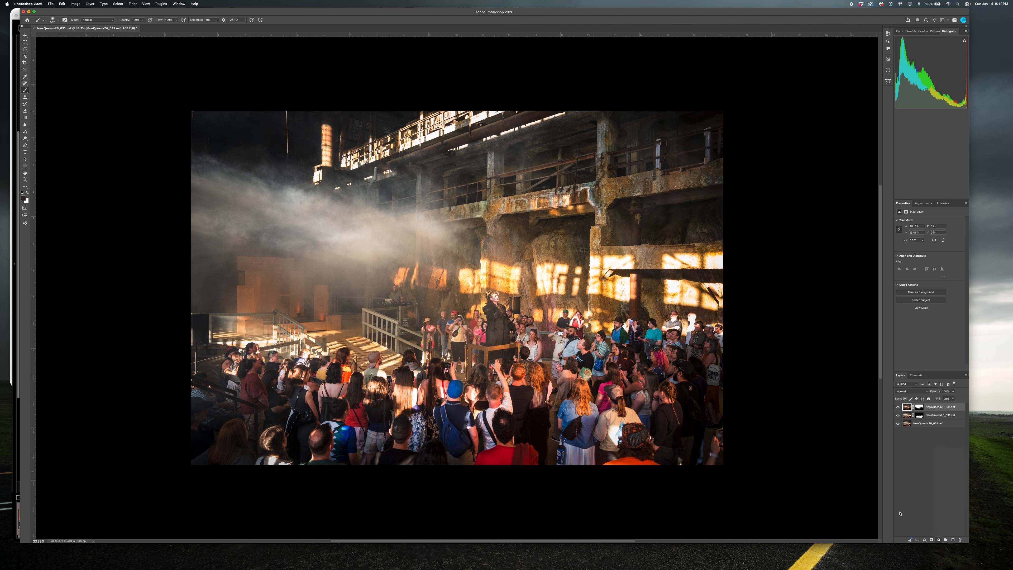
{"action": "left_click", "coordinate": [939, 541]}
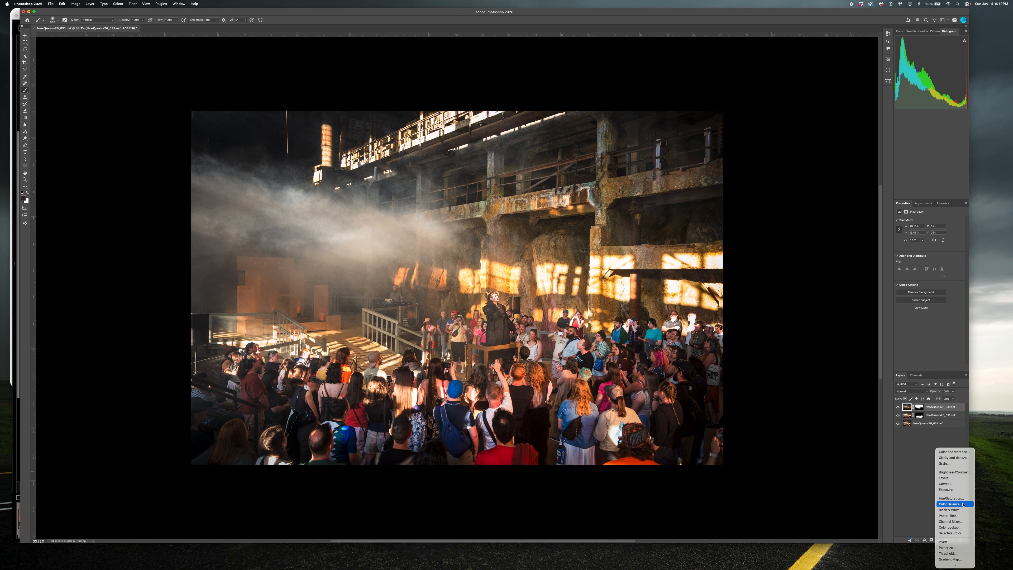
{"action": "left_click", "coordinate": [953, 478]}
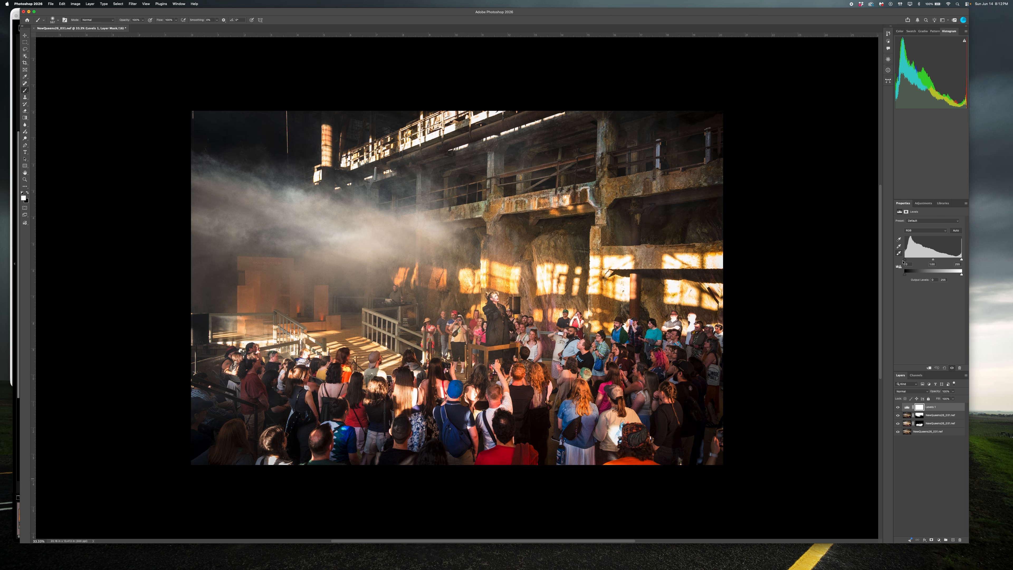
{"action": "left_click_drag", "start_coordinate": [905, 260], "coordinate": [907, 262]}
{"action": "left_click", "coordinate": [971, 386]}
{"action": "left_click", "coordinate": [971, 385]}
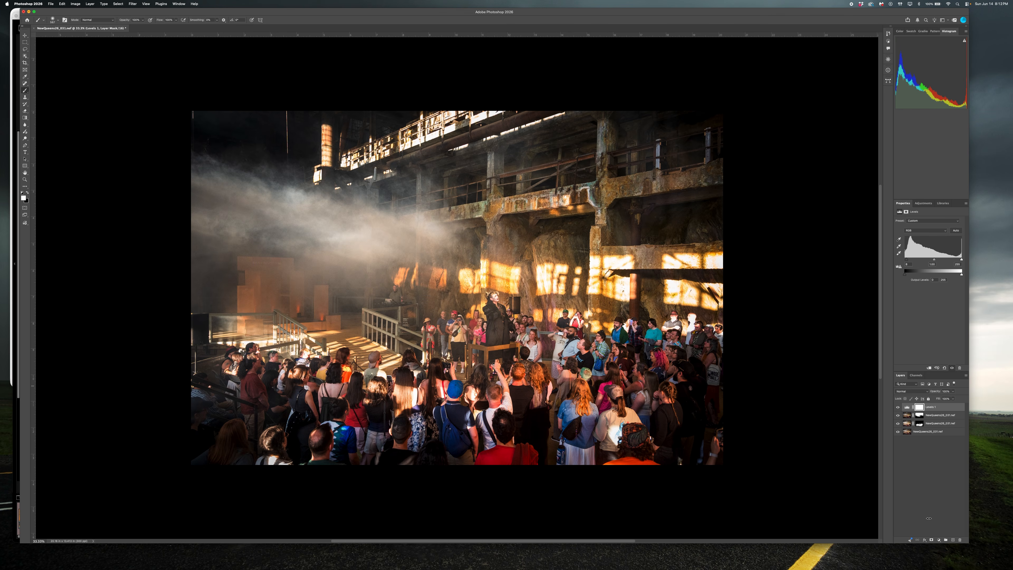
- Add a Curves adjustment layer with a gentle S-curve that lifts the highlights and lowers the shadows, removing the accidental extra mask
{"action": "left_click", "coordinate": [939, 540]}
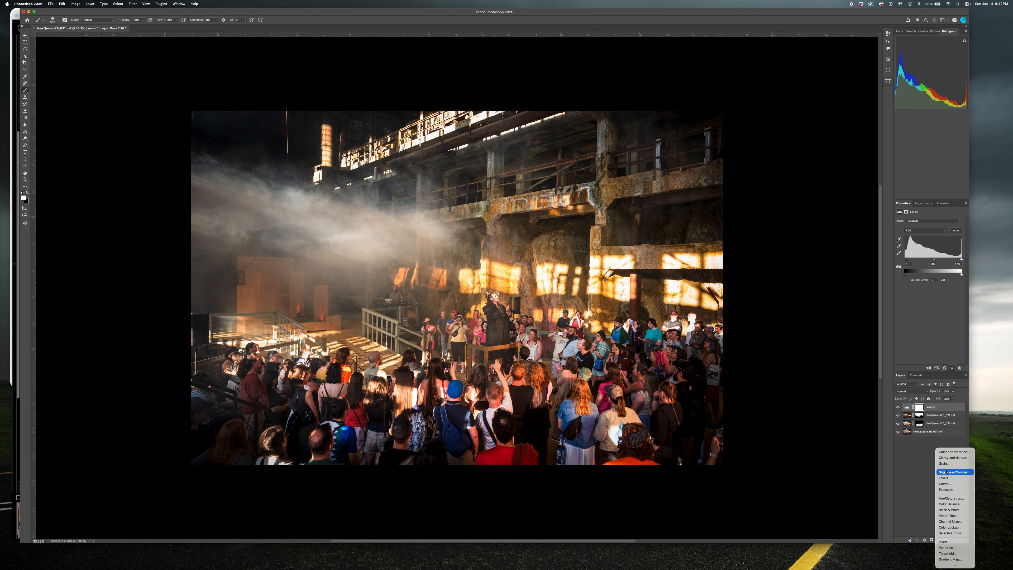
{"action": "left_click", "coordinate": [946, 483]}
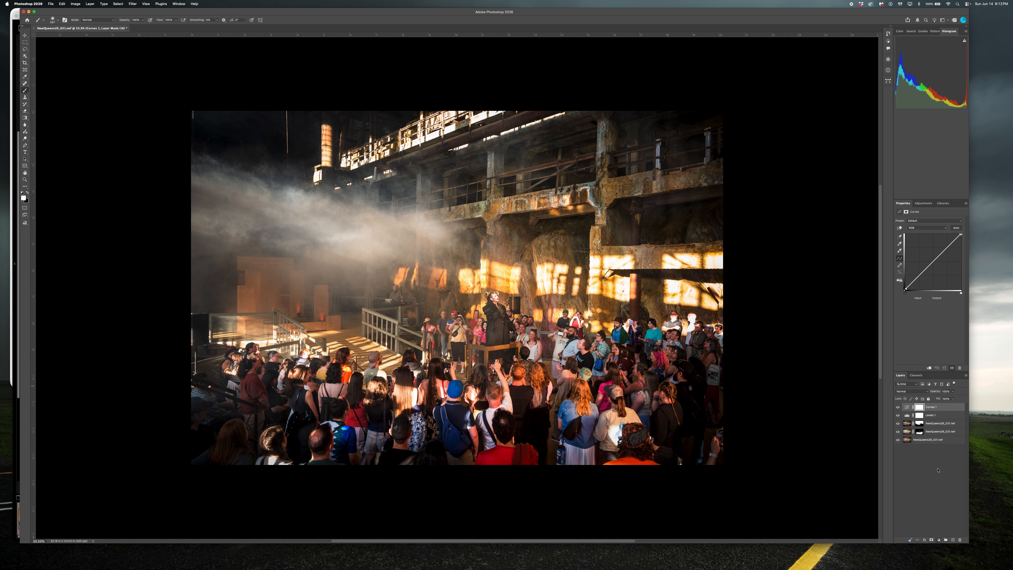
{"action": "left_click", "coordinate": [943, 250]}
{"action": "left_click_drag", "start_coordinate": [943, 250], "coordinate": [944, 248]}
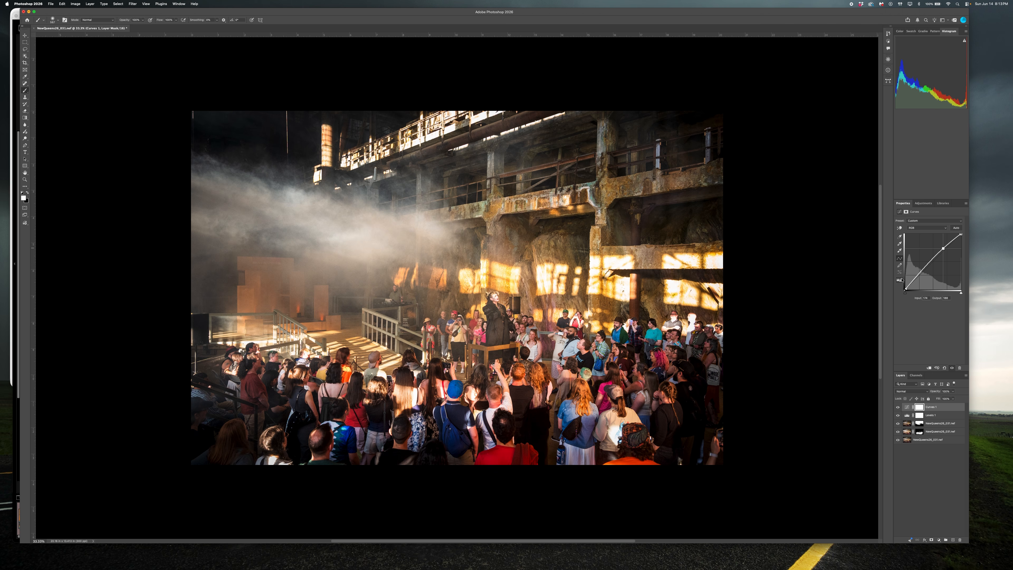
{"action": "left_click_drag", "start_coordinate": [919, 274], "coordinate": [920, 275]}
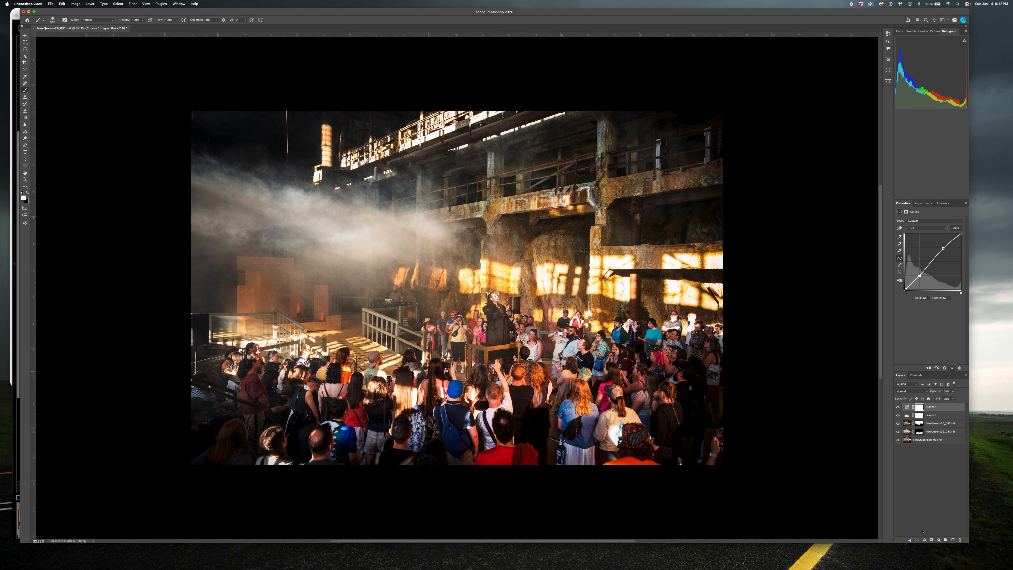
{"action": "left_click", "coordinate": [932, 540]}
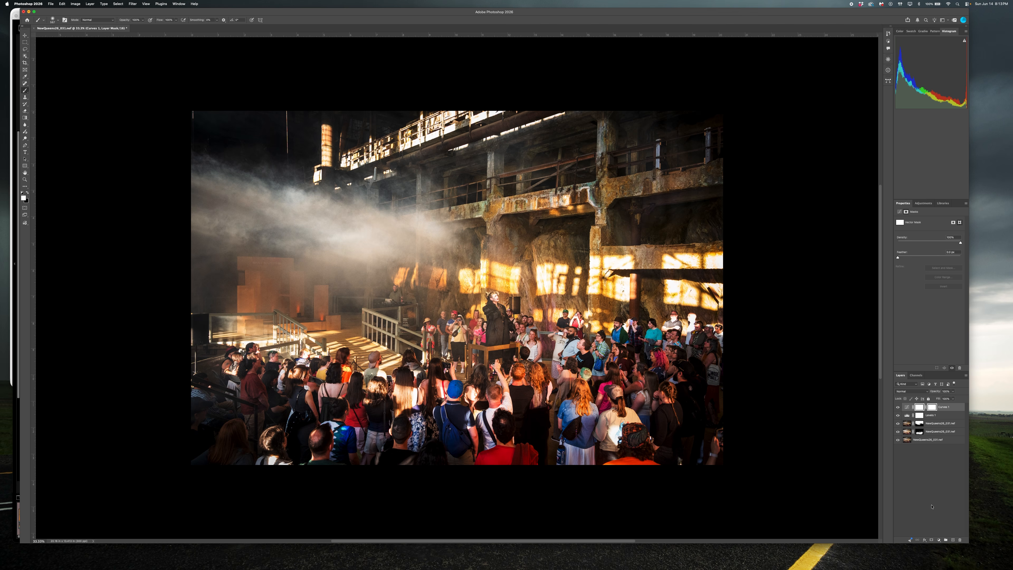
{"action": "key", "text": "super+z"}
- Add a second Curves adjustment layer with a stronger S-curve that deepens the shadows and lifts the highlights
{"action": "left_click", "coordinate": [938, 541]}
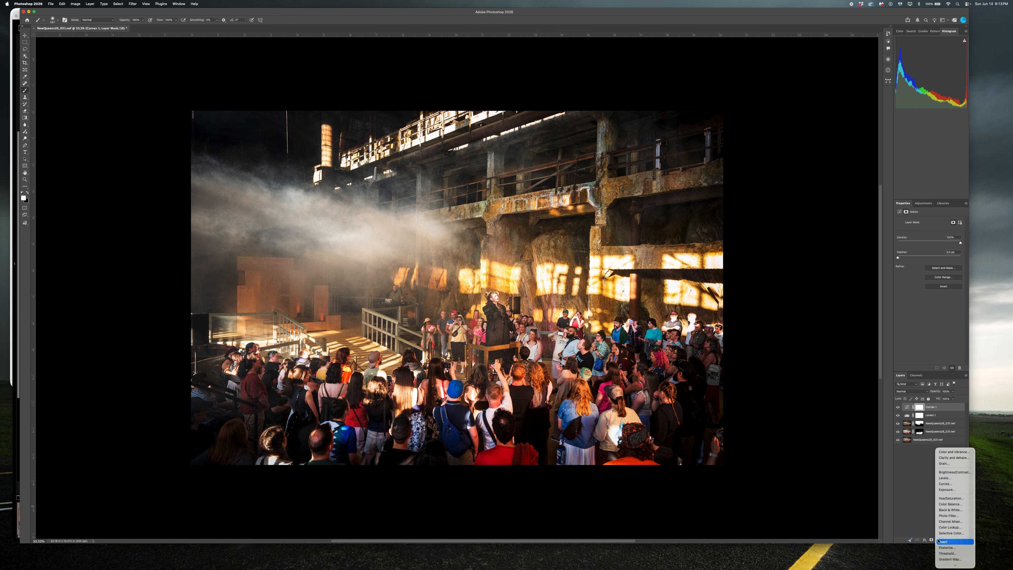
{"action": "left_click", "coordinate": [942, 484]}
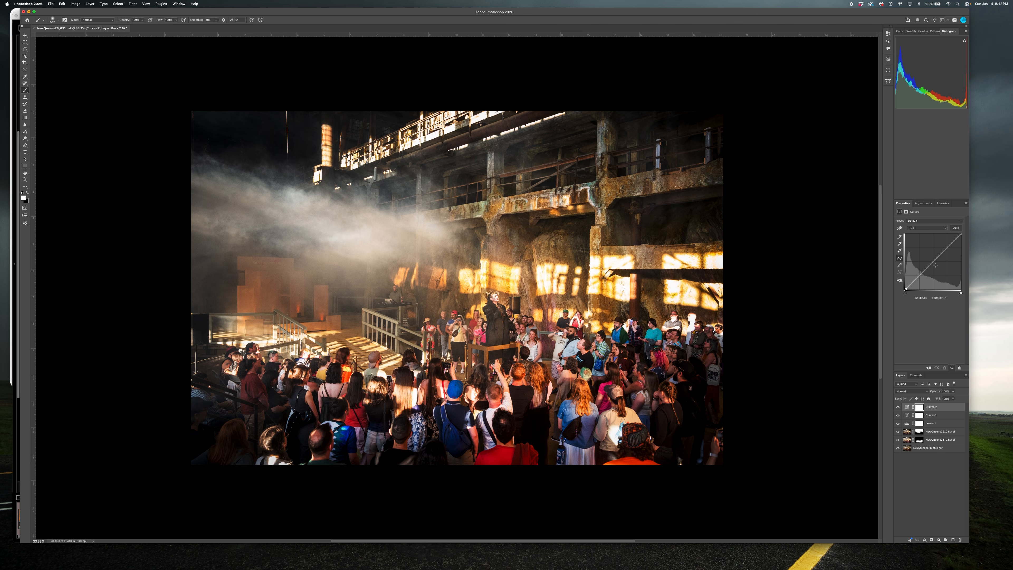
{"action": "left_click_drag", "start_coordinate": [923, 274], "coordinate": [923, 279]}
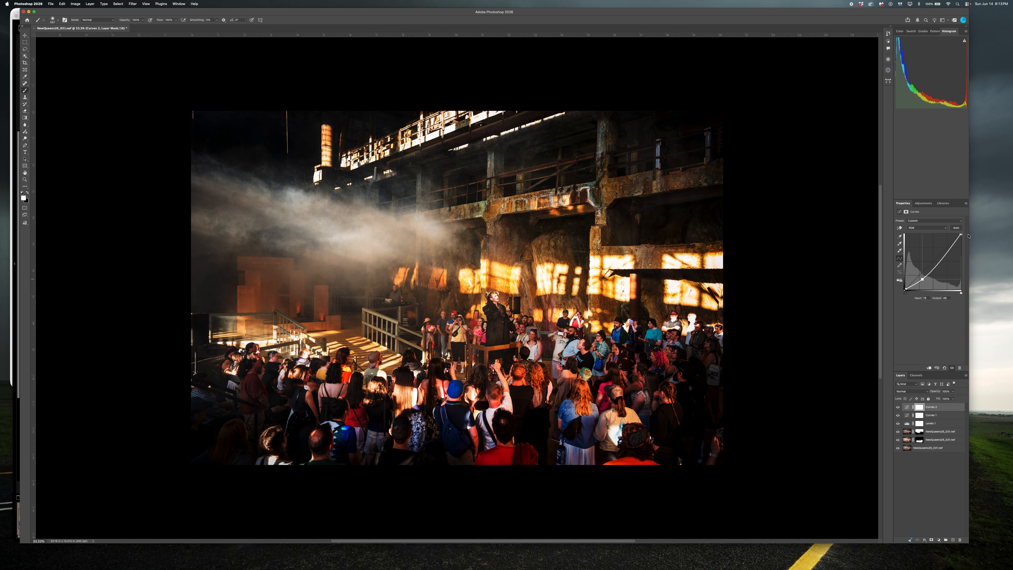
{"action": "left_click_drag", "start_coordinate": [956, 244], "coordinate": [948, 246]}
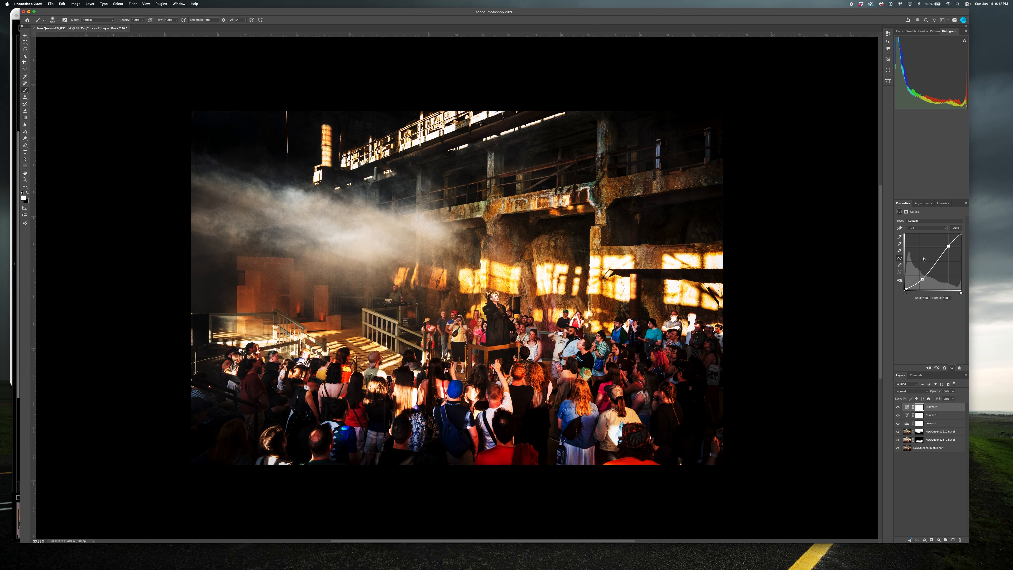
- Invert the second Curves layer's mask to black after comparing it with the white mask, and enlarge the brush over the smoke
{"action": "left_click", "coordinate": [917, 407]}
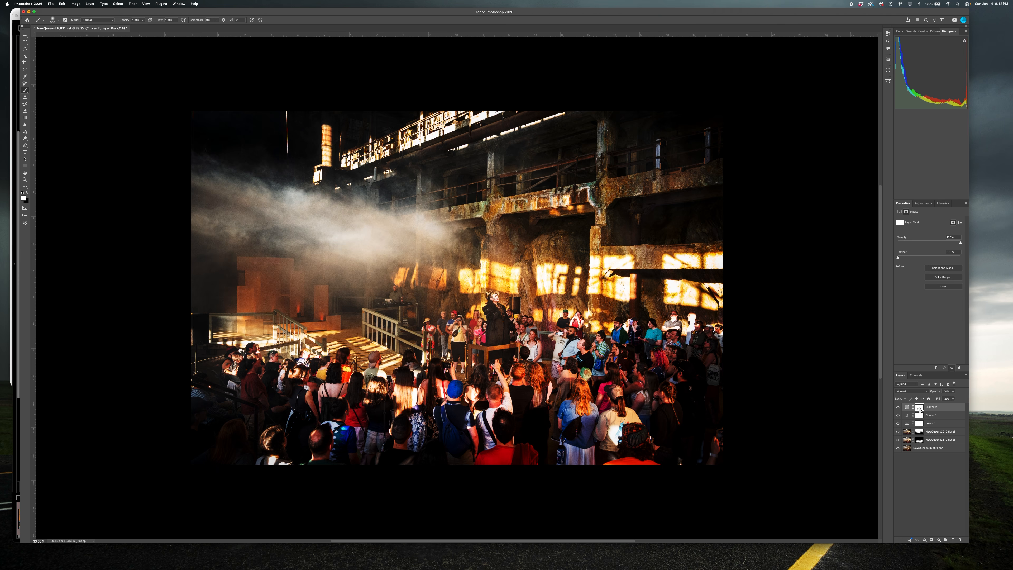
{"action": "key", "text": "super+i"}
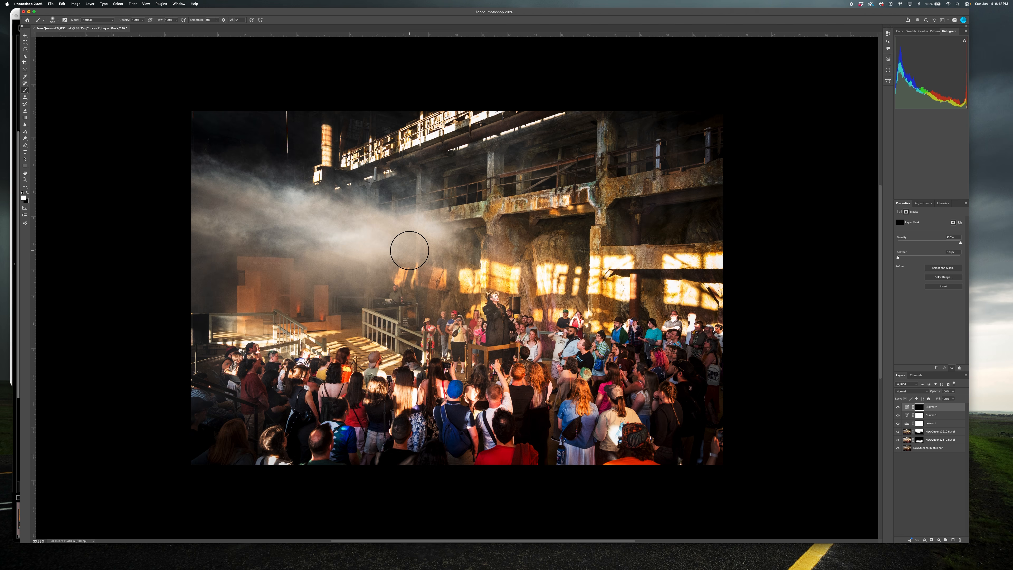
{"action": "key", "text": "super+i"}
{"action": "key", "text": "super+i"}
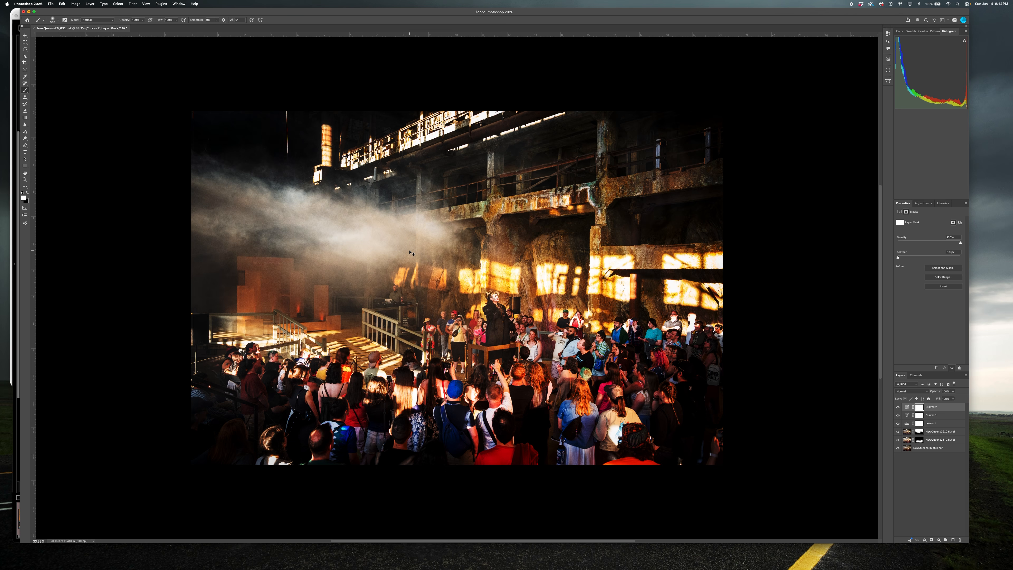
{"action": "key", "text": "super+i"}
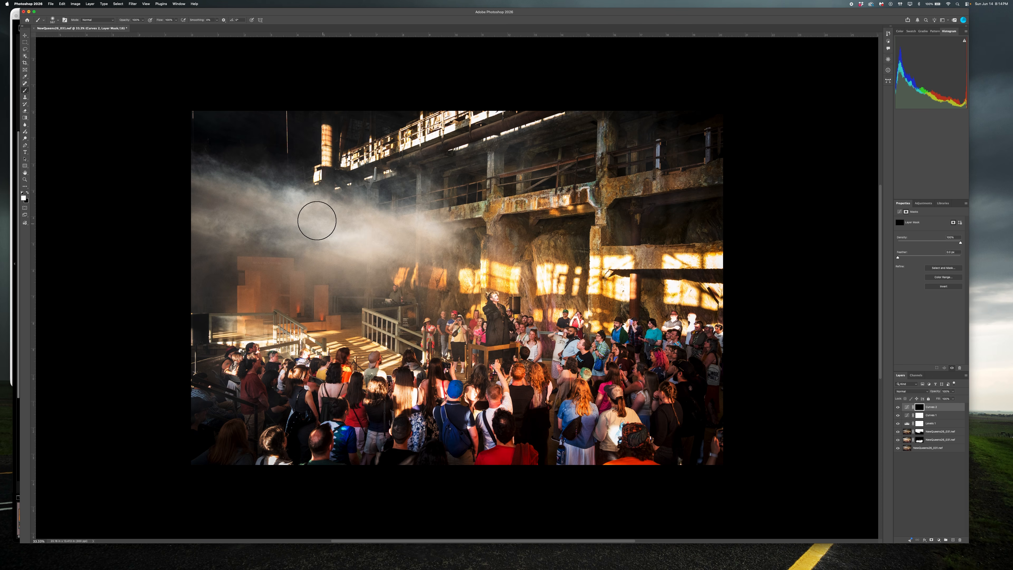
{"action": "left_click_drag", "start_coordinate": [255, 195], "coordinate": [330, 194]}
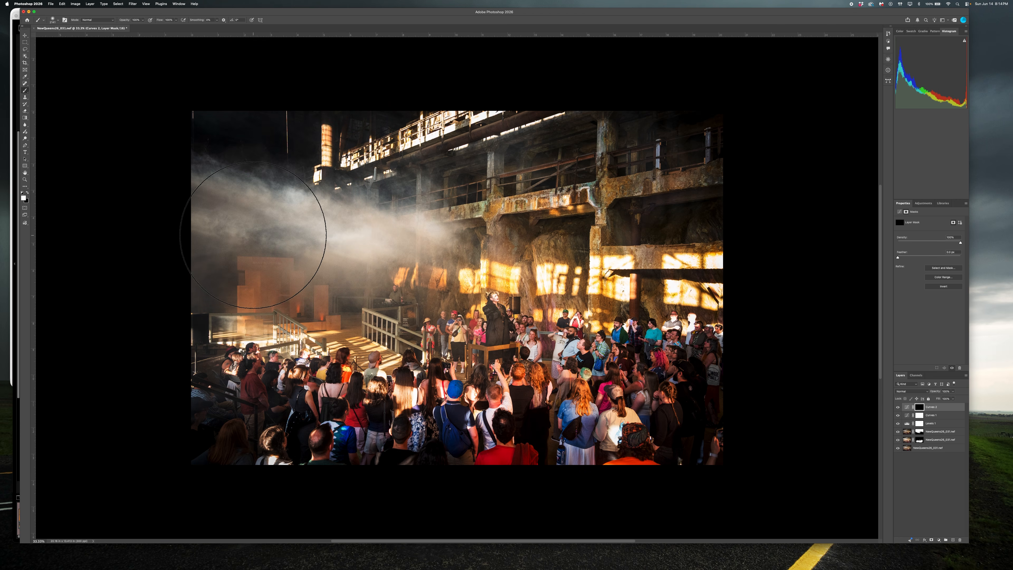
- Paint white on the second Curves layer's mask over the smoke, compare the result with the layer hidden, and switch the brush to black
{"action": "mouse_move", "coordinate": [324, 200]}
{"action": "left_mouse_down"}
{"action": "mouse_move", "coordinate": [420, 180]}
{"action": "mouse_move", "coordinate": [439, 165]}
{"action": "mouse_move", "coordinate": [463, 217]}
{"action": "mouse_move", "coordinate": [409, 234]}
{"action": "mouse_move", "coordinate": [311, 232]}
{"action": "left_mouse_up"}
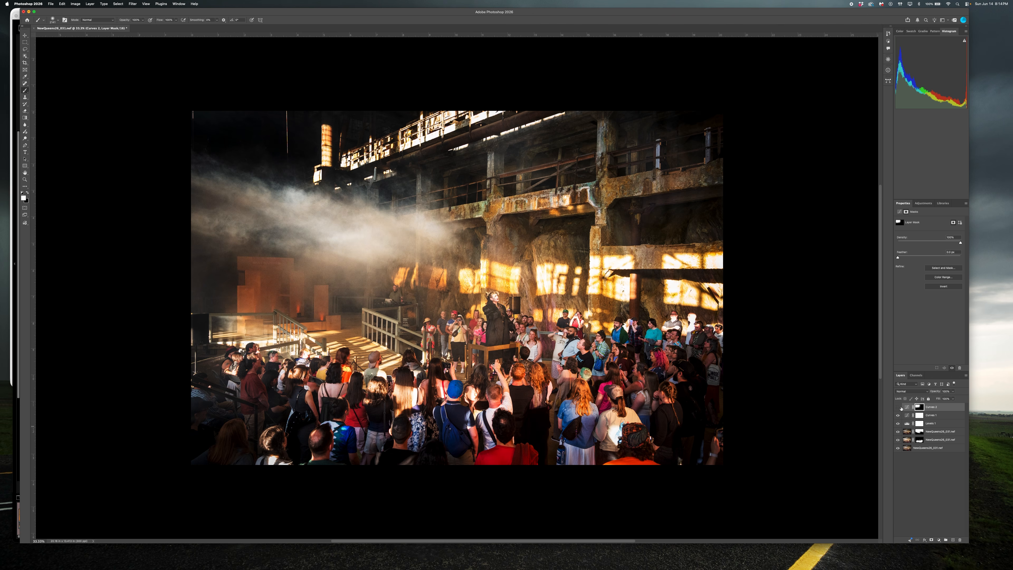
{"action": "left_click", "coordinate": [900, 407]}
{"action": "left_click", "coordinate": [901, 408]}
{"action": "left_click", "coordinate": [900, 408]}
{"action": "left_click", "coordinate": [900, 407]}
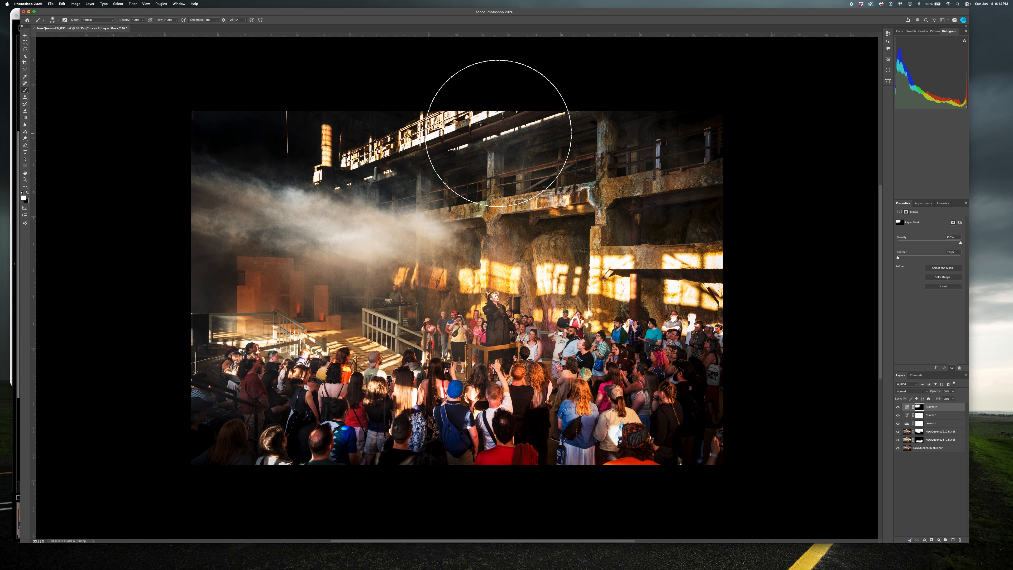
{"action": "key", "text": "x"}
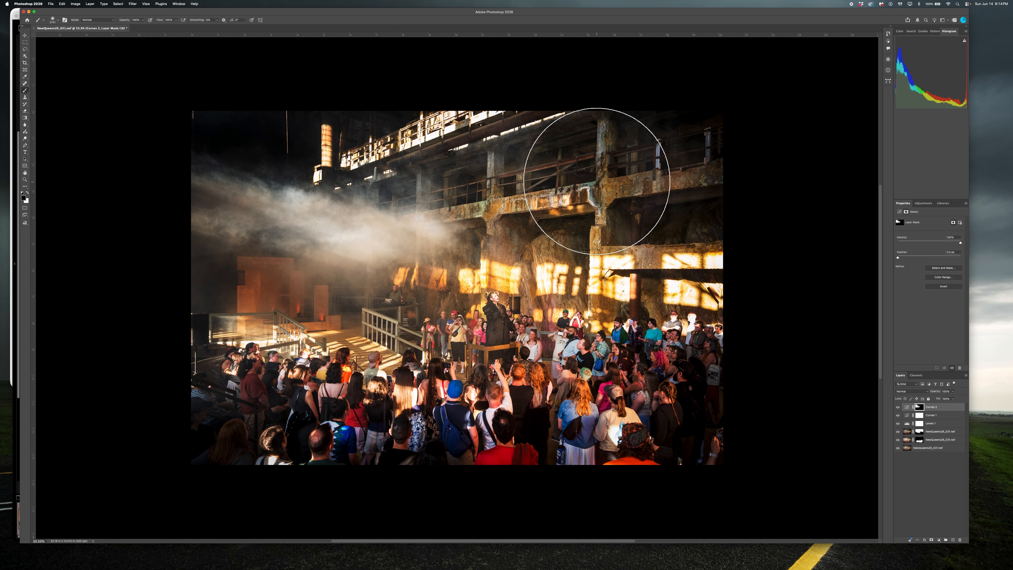
- Add a third Curves adjustment layer that lifts the highlights and midtones, undoing the accidental extra mask on the second Curves layer
{"action": "left_click", "coordinate": [931, 540]}
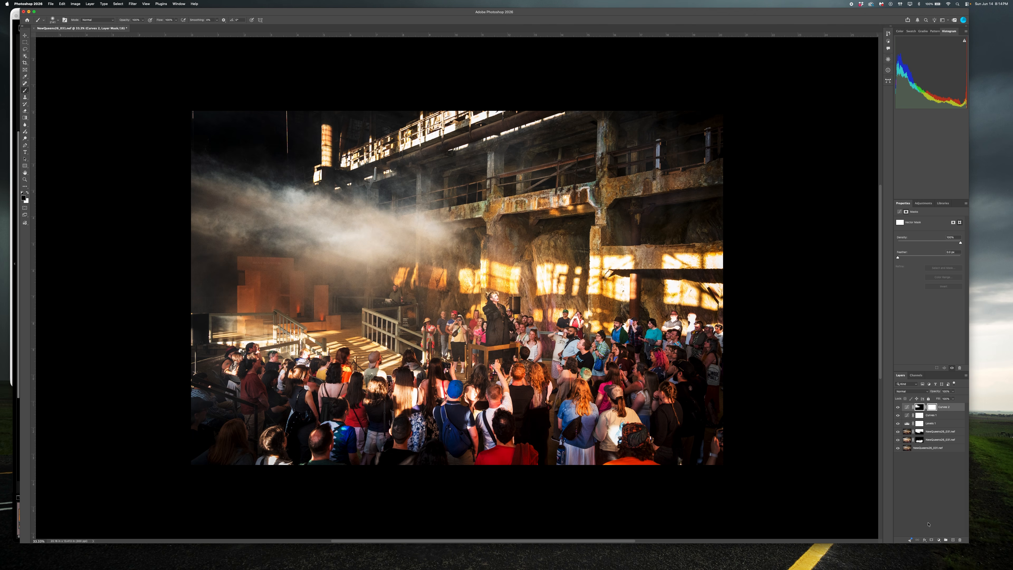
{"action": "key", "text": "super+z"}
{"action": "left_click", "coordinate": [939, 540]}
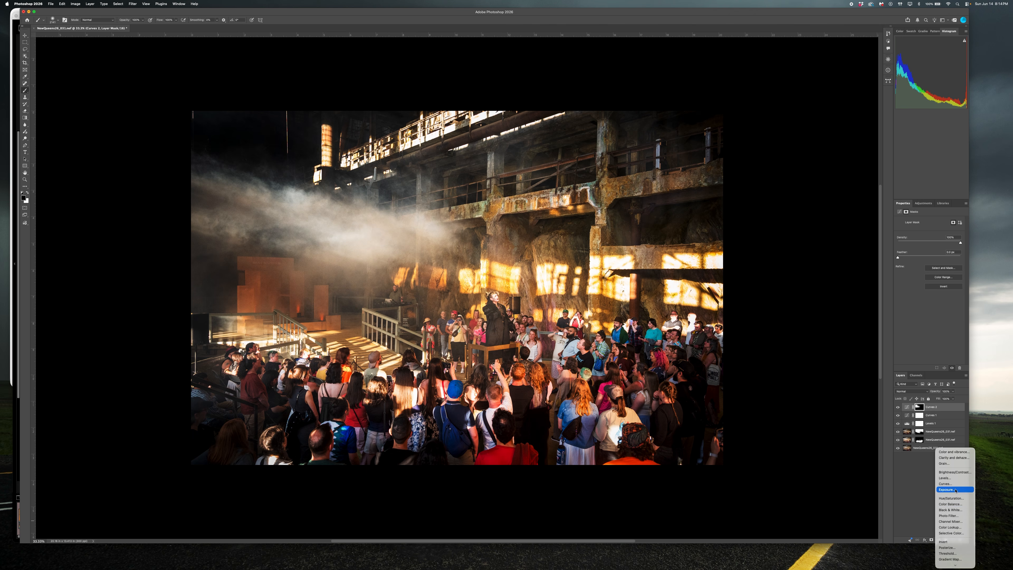
{"action": "left_click", "coordinate": [956, 484]}
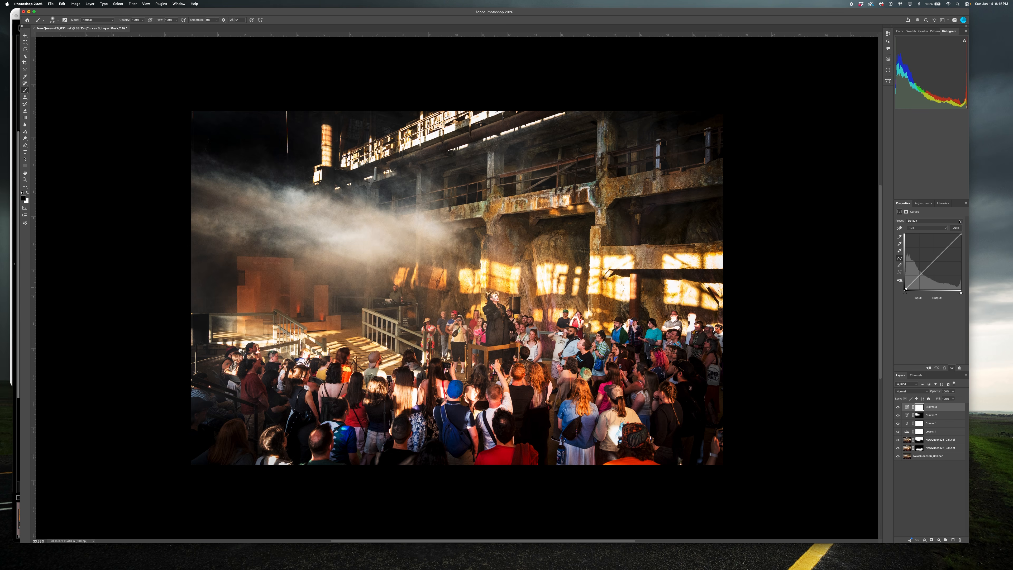
{"action": "left_click_drag", "start_coordinate": [949, 246], "coordinate": [949, 240]}
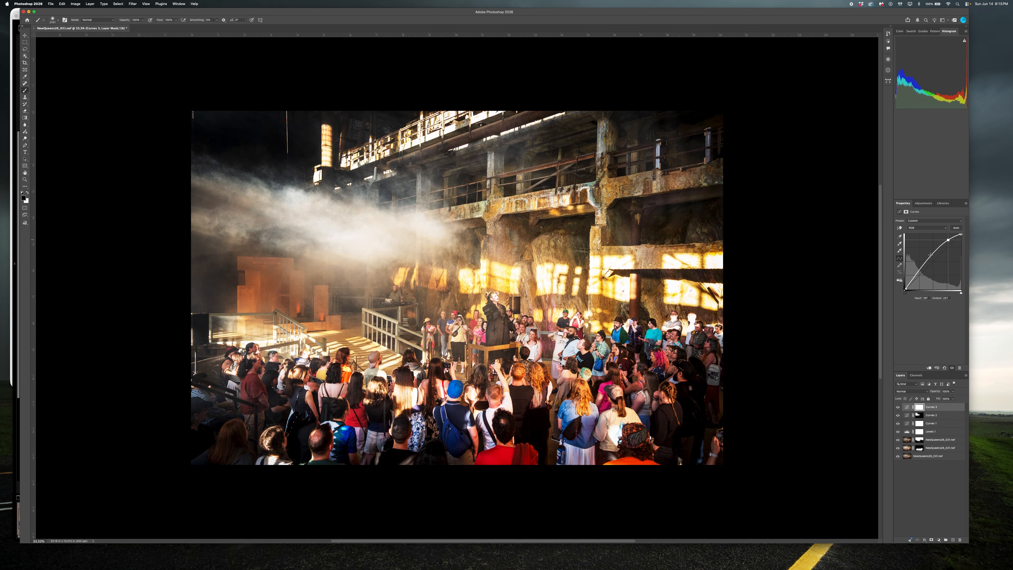
{"action": "left_click_drag", "start_coordinate": [930, 257], "coordinate": [930, 259]}
- Invert the third Curves layer's mask to black and paint white over the upper building structure and the rock wall
{"action": "key", "text": "super+i"}
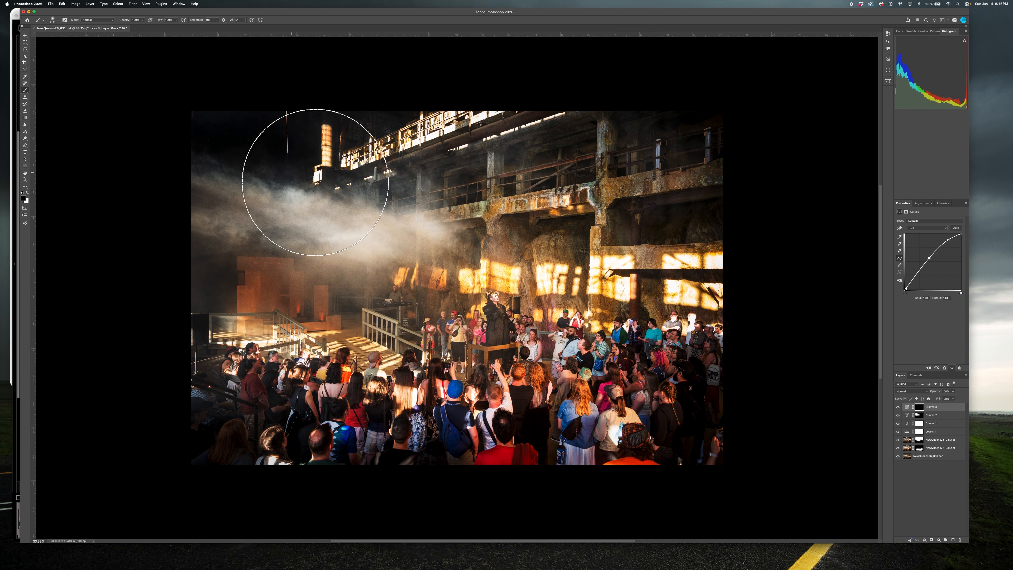
{"action": "key", "text": "x"}
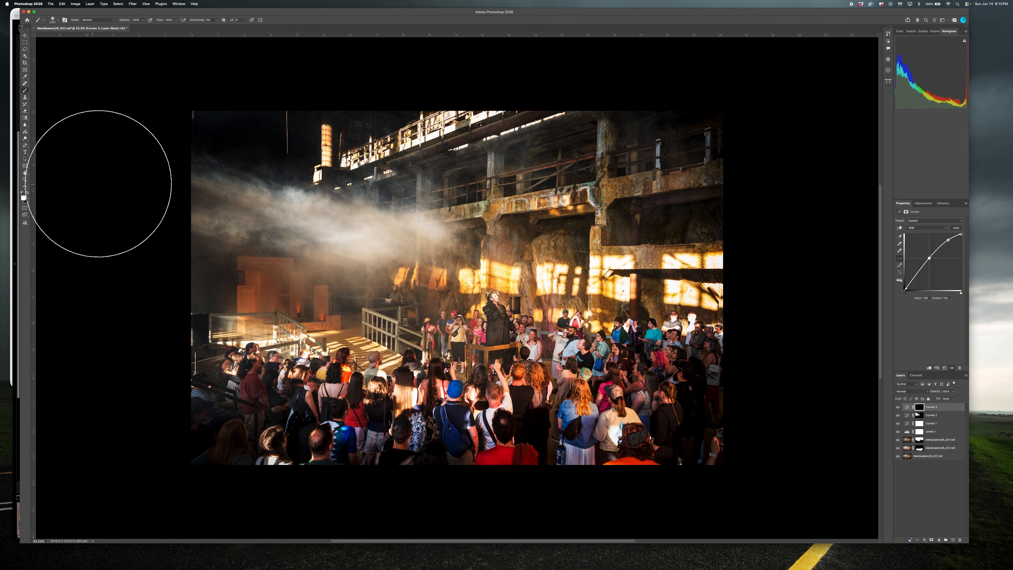
{"action": "mouse_move", "coordinate": [429, 143]}
{"action": "left_mouse_down"}
{"action": "mouse_move", "coordinate": [614, 155]}
{"action": "mouse_move", "coordinate": [663, 224]}
{"action": "left_mouse_up"}
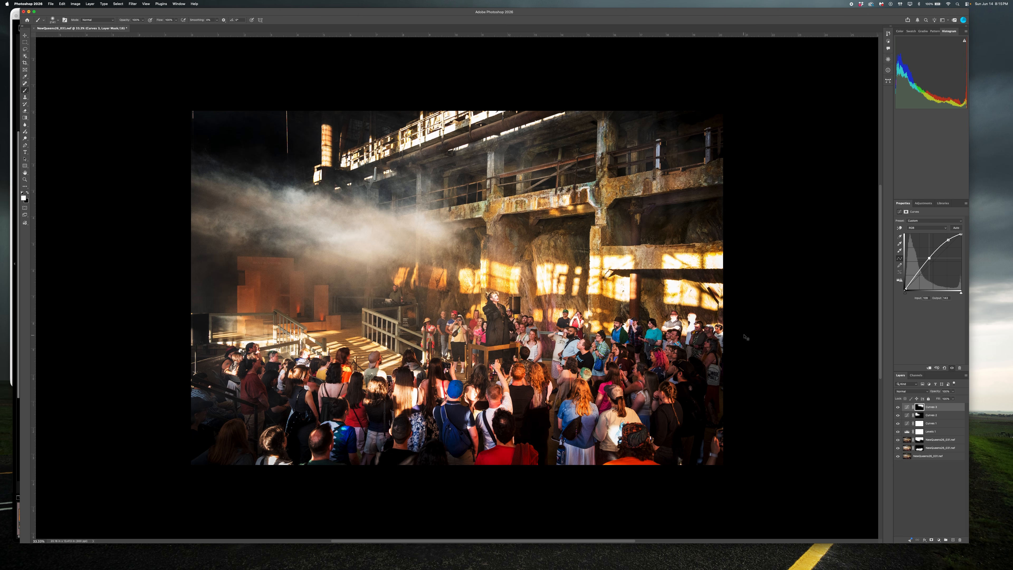
{"action": "left_click_drag", "start_coordinate": [656, 274], "coordinate": [587, 289]}
{"action": "key", "text": "x"}
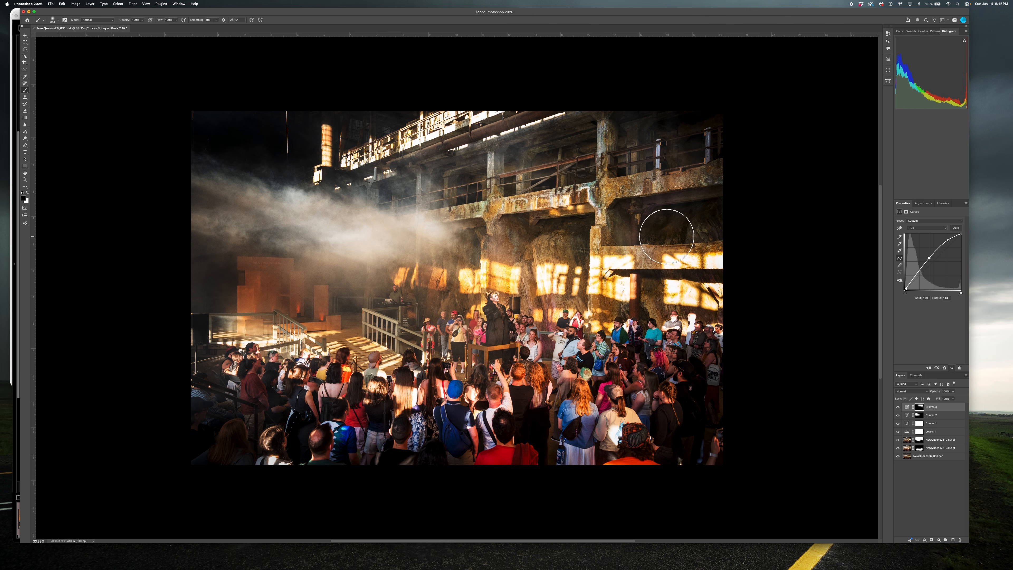
{"action": "key", "text": "x"}
{"action": "left_click", "coordinate": [517, 231]}
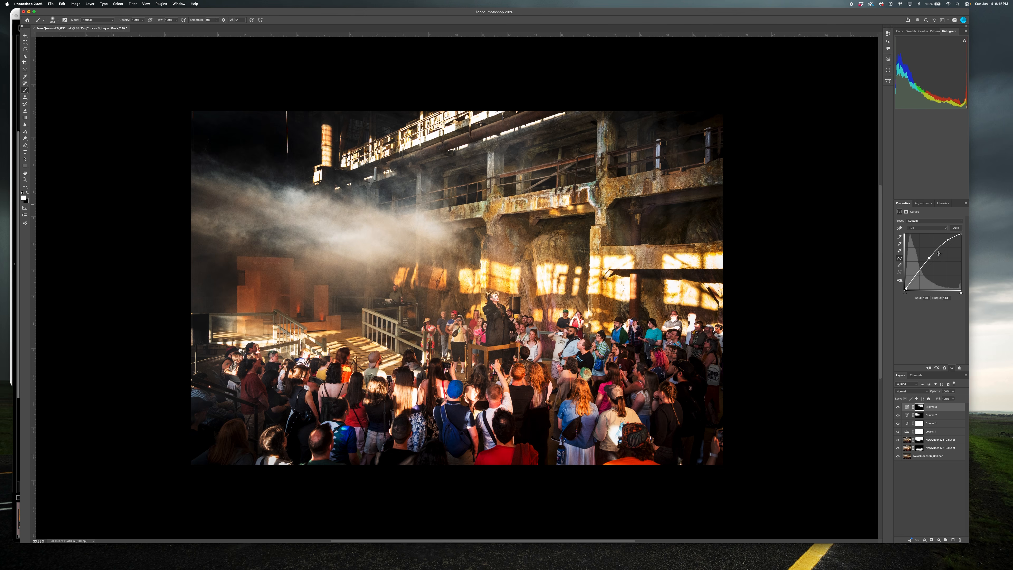
- Strengthen the third Curves layer's contrast by moving the lower point toward the shadows and raising the highlight point, comparing with the layer hidden
{"action": "left_click_drag", "start_coordinate": [930, 258], "coordinate": [921, 267]}
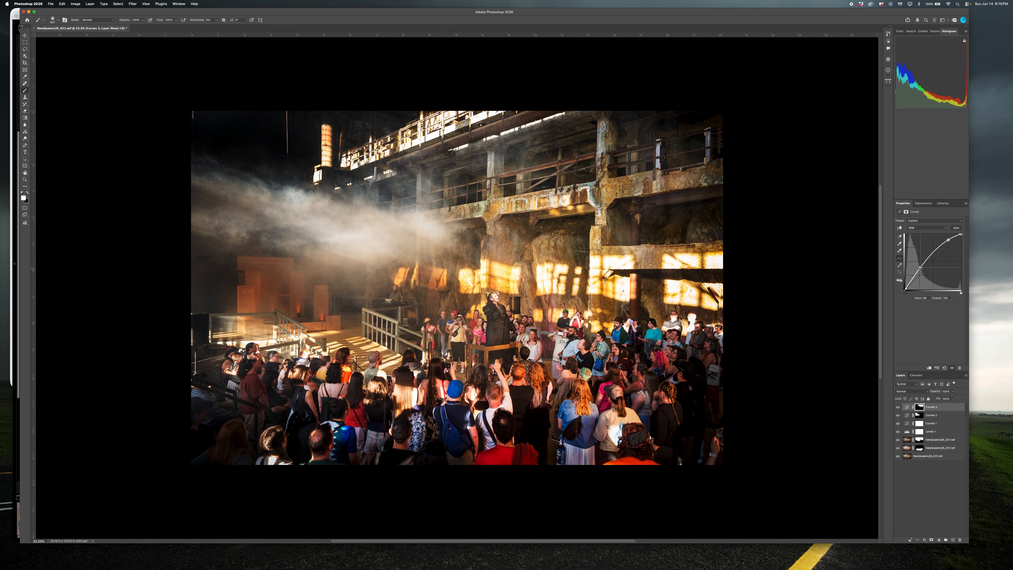
{"action": "left_click_drag", "start_coordinate": [949, 240], "coordinate": [950, 238]}
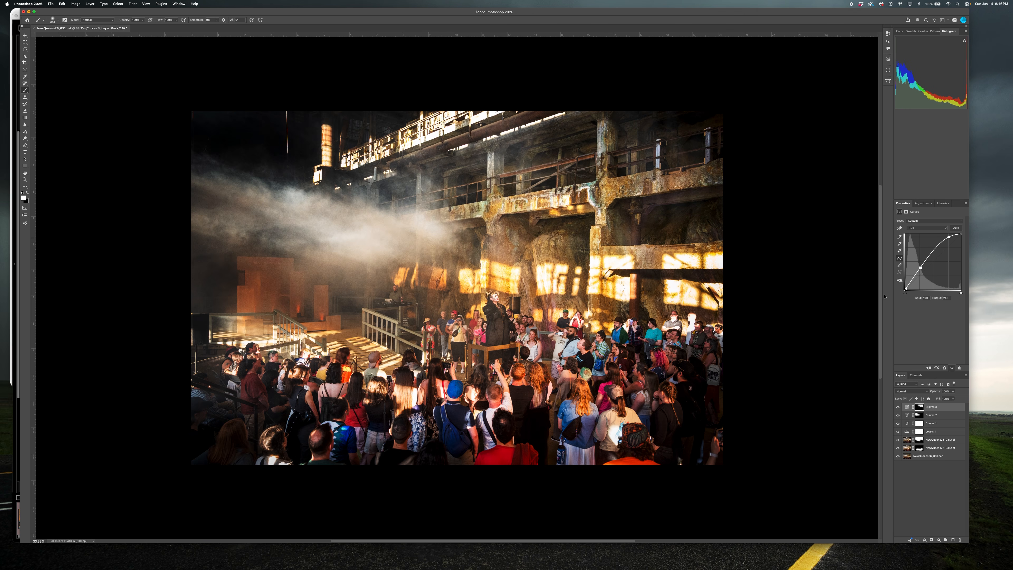
{"action": "left_click", "coordinate": [898, 408]}
{"action": "left_click", "coordinate": [898, 408]}
- Hide every layer above the base photo, then show them again one by one from the bottom up to review each contribution
{"action": "left_click_drag", "start_coordinate": [899, 428], "coordinate": [898, 447]}
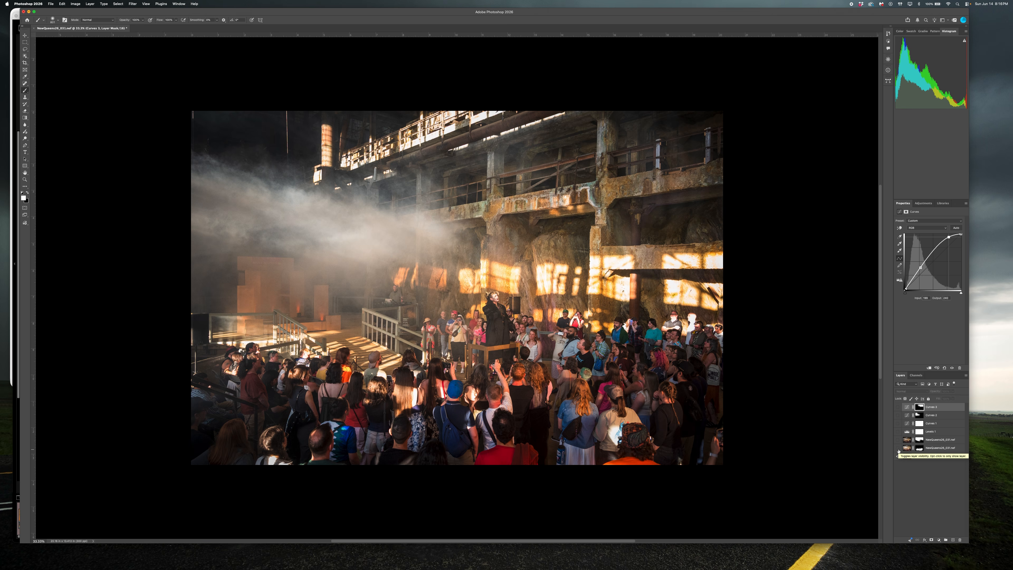
{"action": "left_click_drag", "start_coordinate": [899, 451], "coordinate": [900, 427]}
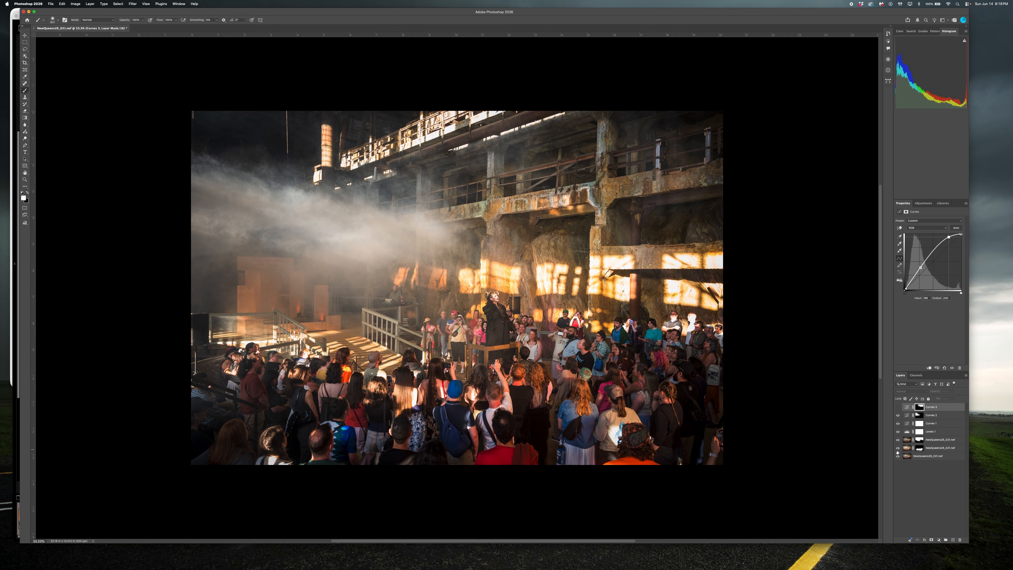
{"action": "left_click", "coordinate": [898, 448]}
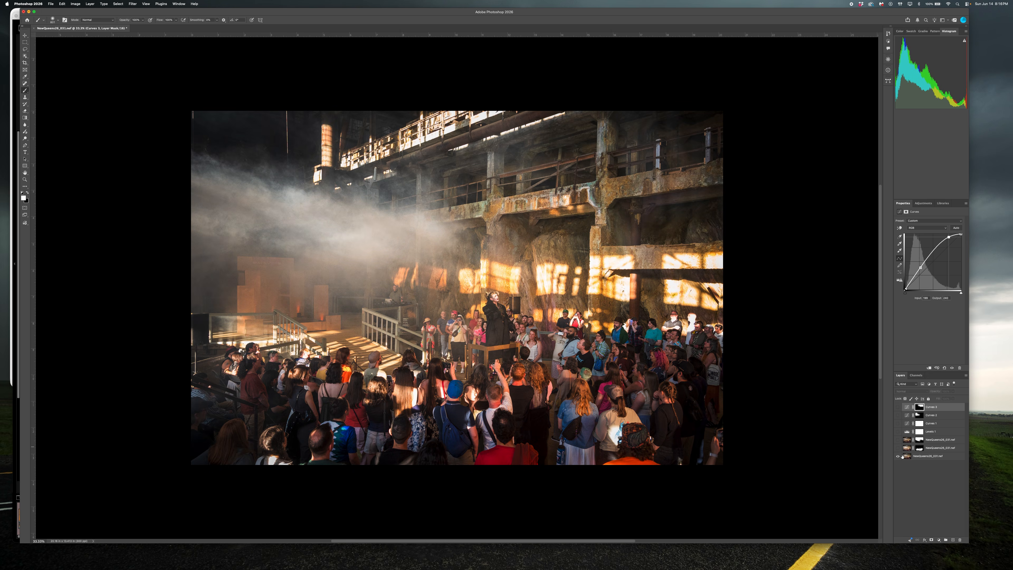
{"action": "left_click", "coordinate": [898, 448]}
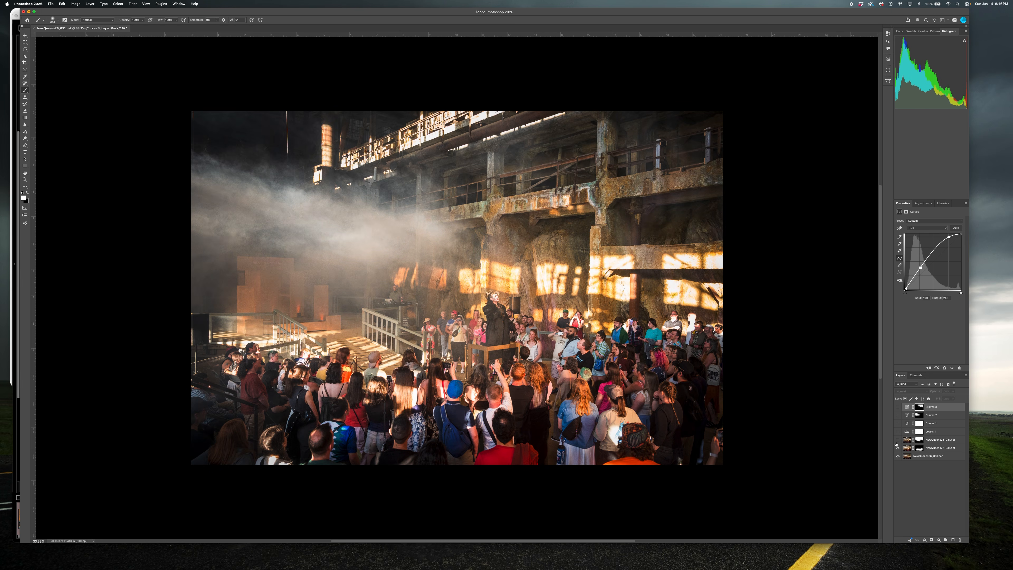
{"action": "left_click", "coordinate": [898, 439]}
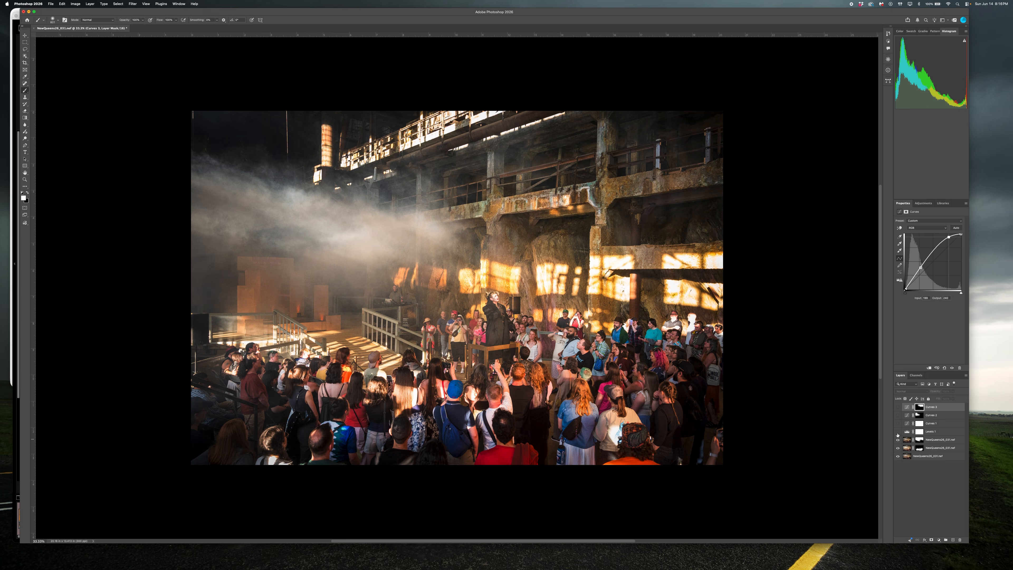
{"action": "left_click", "coordinate": [898, 432]}
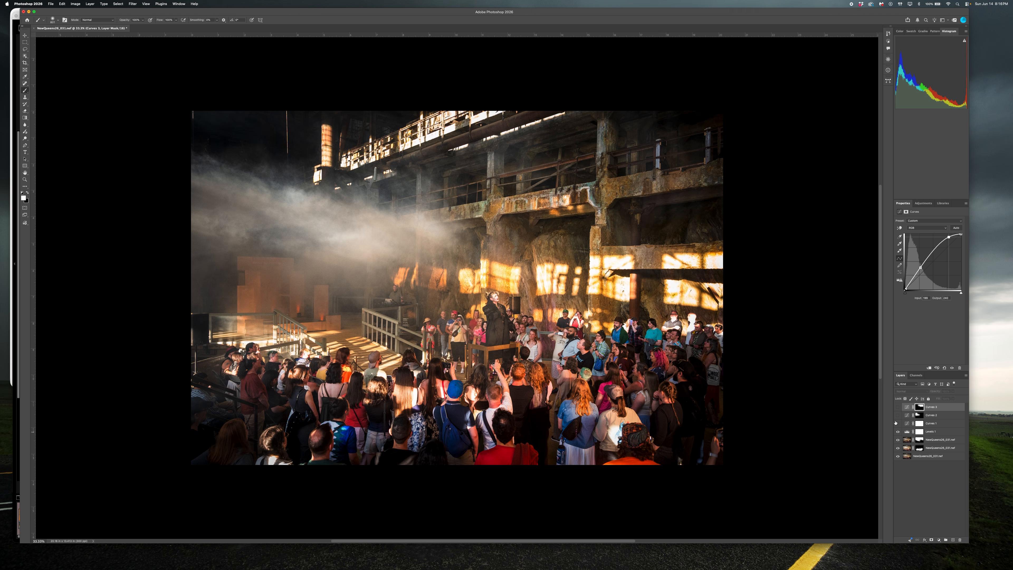
{"action": "left_click", "coordinate": [898, 424]}
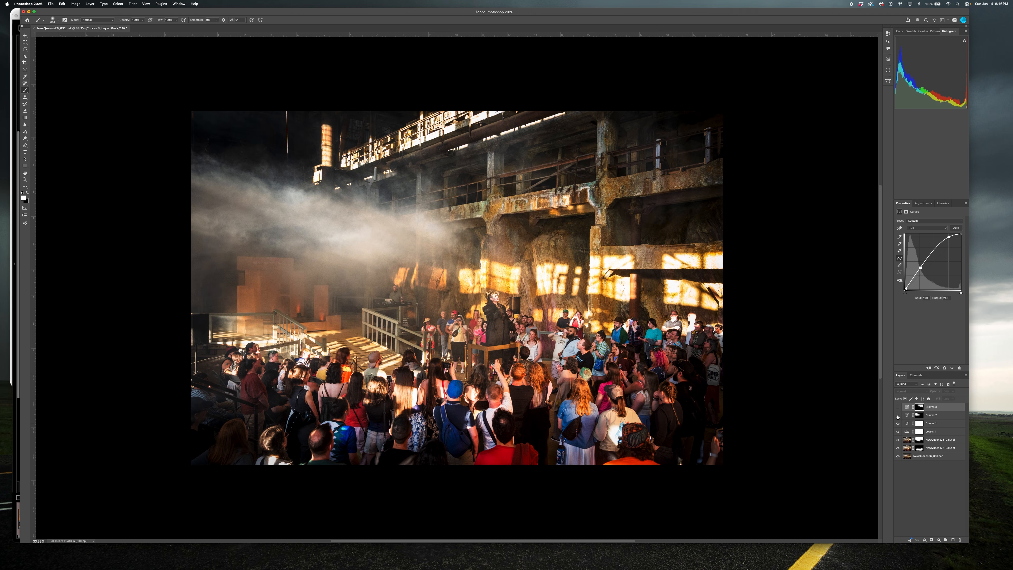
{"action": "left_click", "coordinate": [898, 416]}
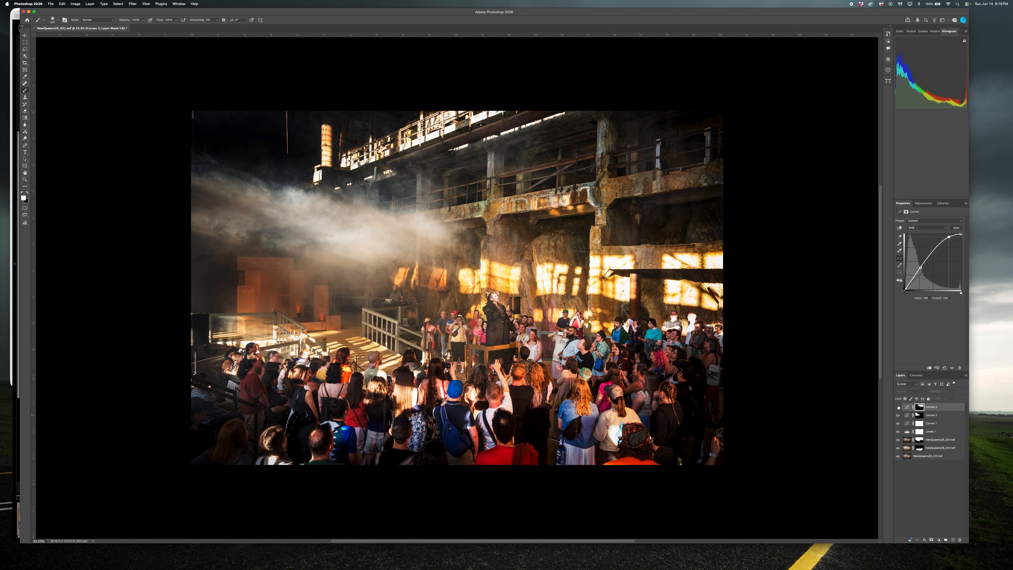
{"action": "left_click", "coordinate": [898, 406]}
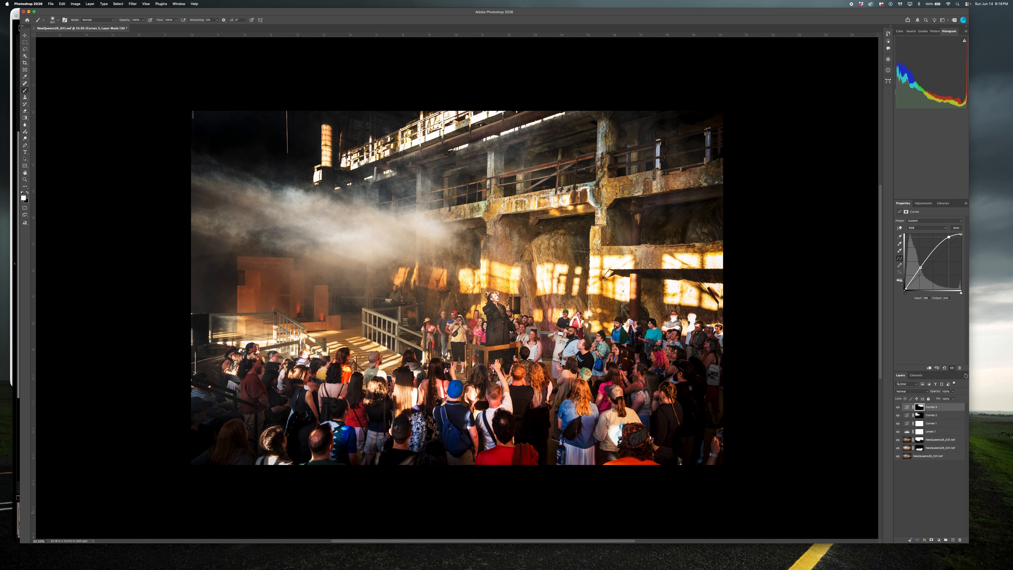
- Flatten the layered image into a single background and start saving it as a new file
{"action": "left_click", "coordinate": [966, 375]}
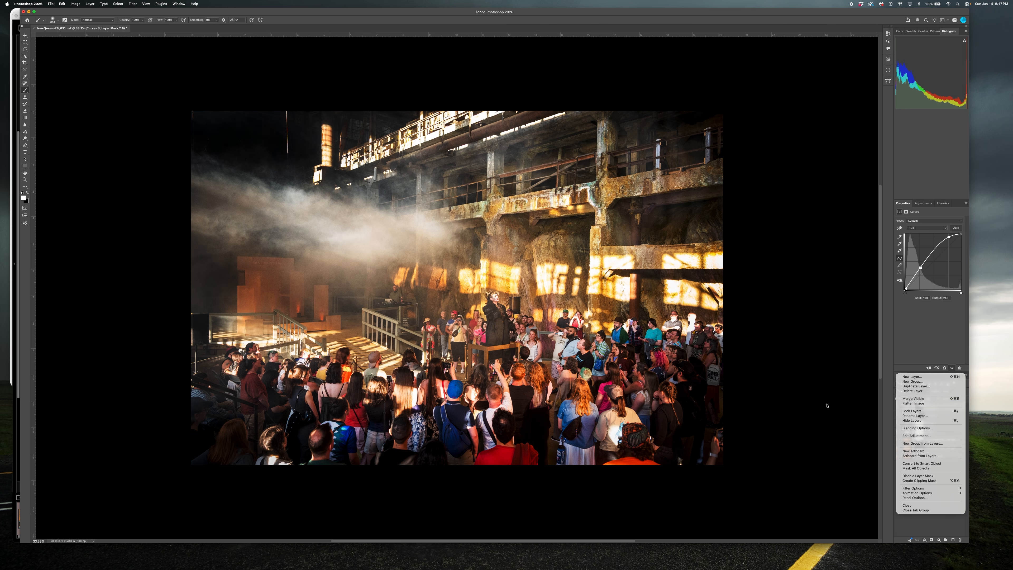
{"action": "left_click", "coordinate": [906, 360]}
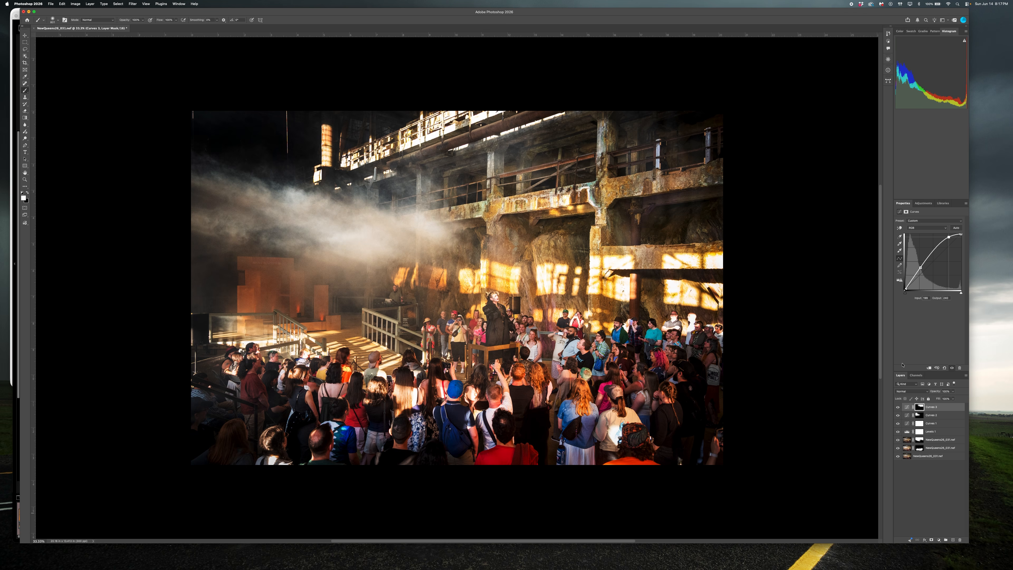
{"action": "key", "text": "super+shift+s"}
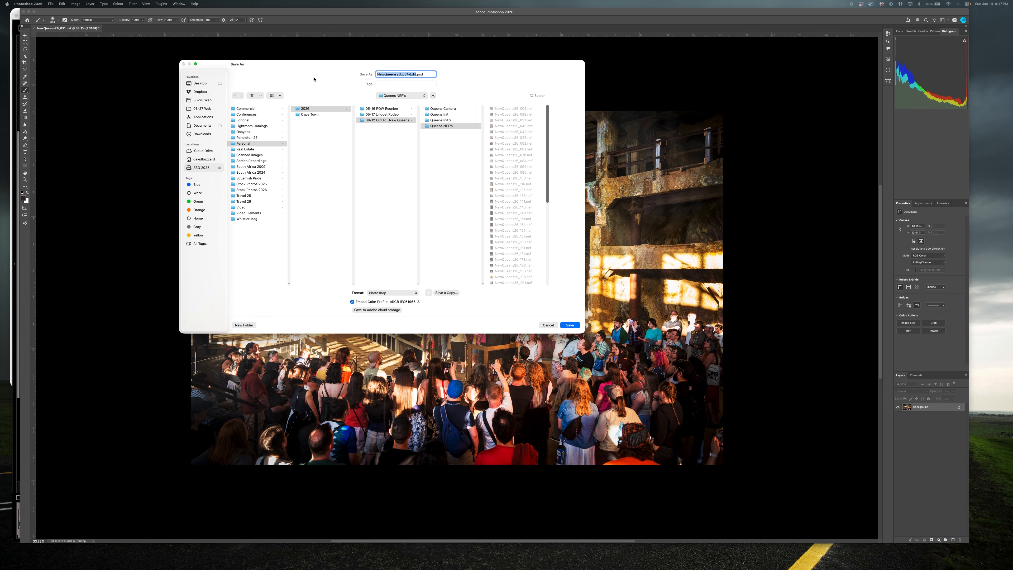
- Create a folder named Photos inside the 06-12 Old Town New Queens folder as the save location
{"action": "left_click", "coordinate": [437, 208]}
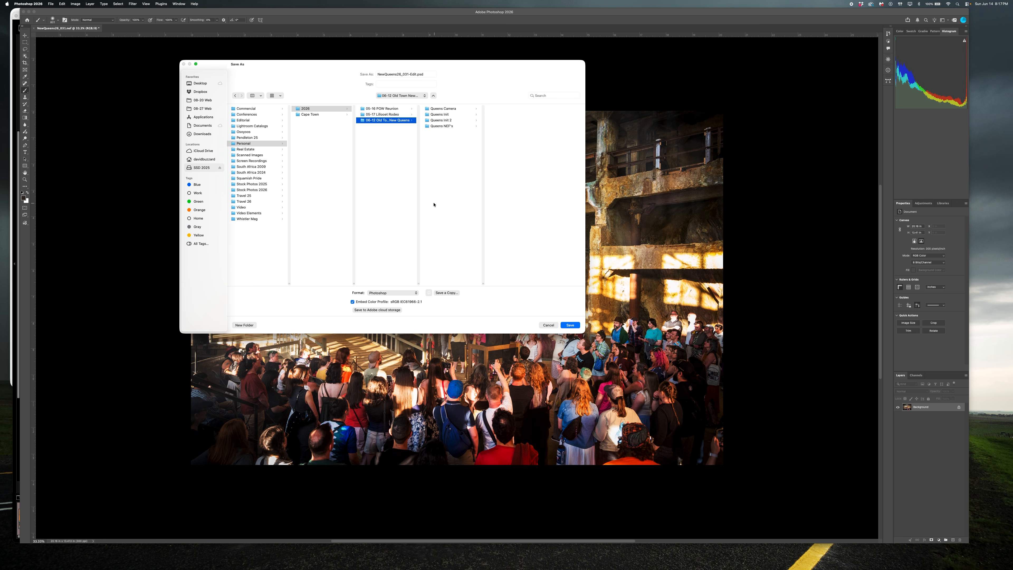
{"action": "key", "text": "super+shift+n"}
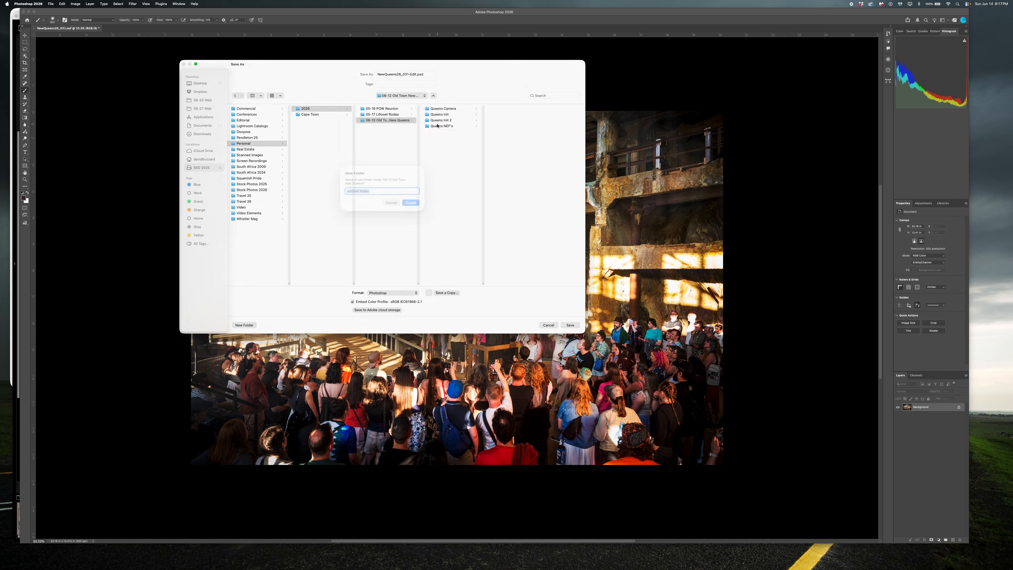
{"action": "type", "text": "Photos"}
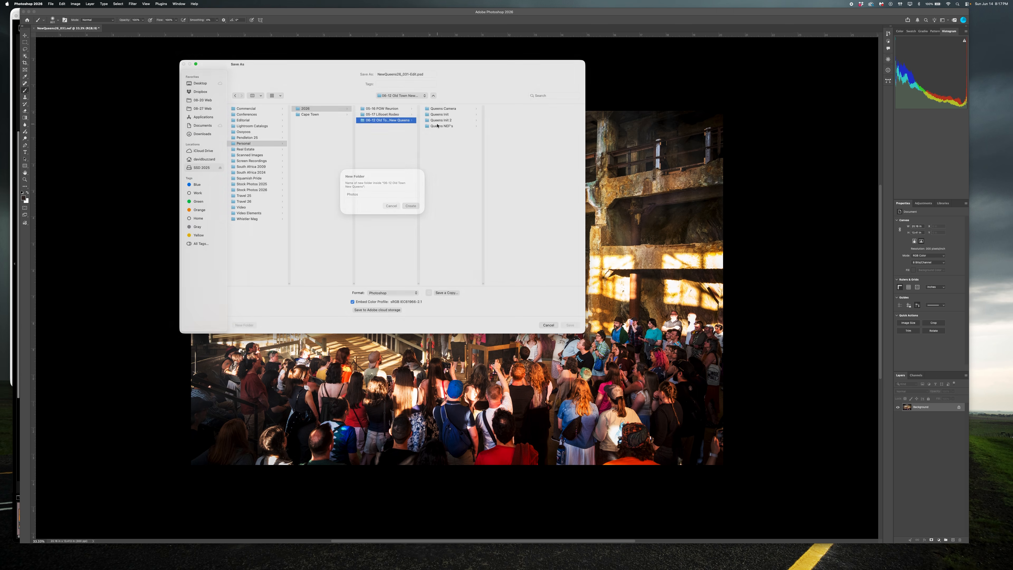
{"action": "key", "text": "Return"}
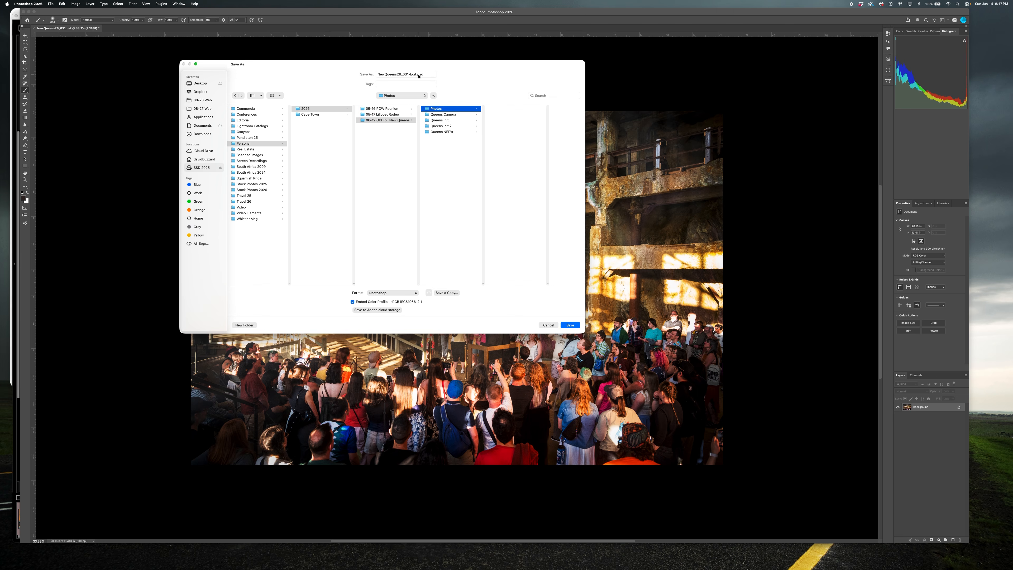
- Remove the "-Edit" suffix so the file is named NewQueens26_031, and choose JPEG as the format
{"action": "left_click", "coordinate": [416, 75]}
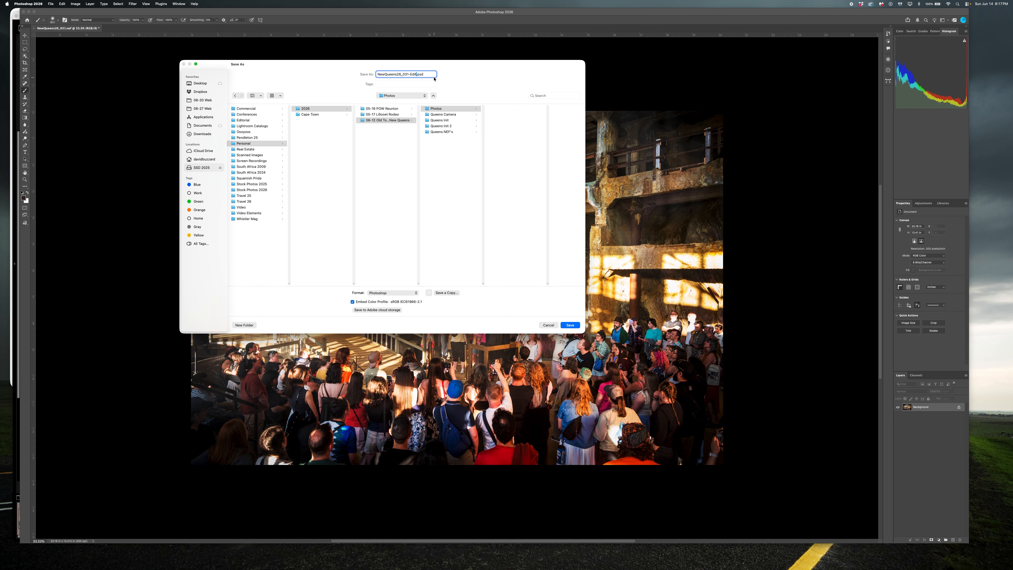
{"action": "key", "text": "BackSpace"}
{"action": "key", "text": "BackSpace"}
{"action": "key", "text": "BackSpace"}
{"action": "key", "text": "BackSpace"}
{"action": "left_click", "coordinate": [406, 293]}
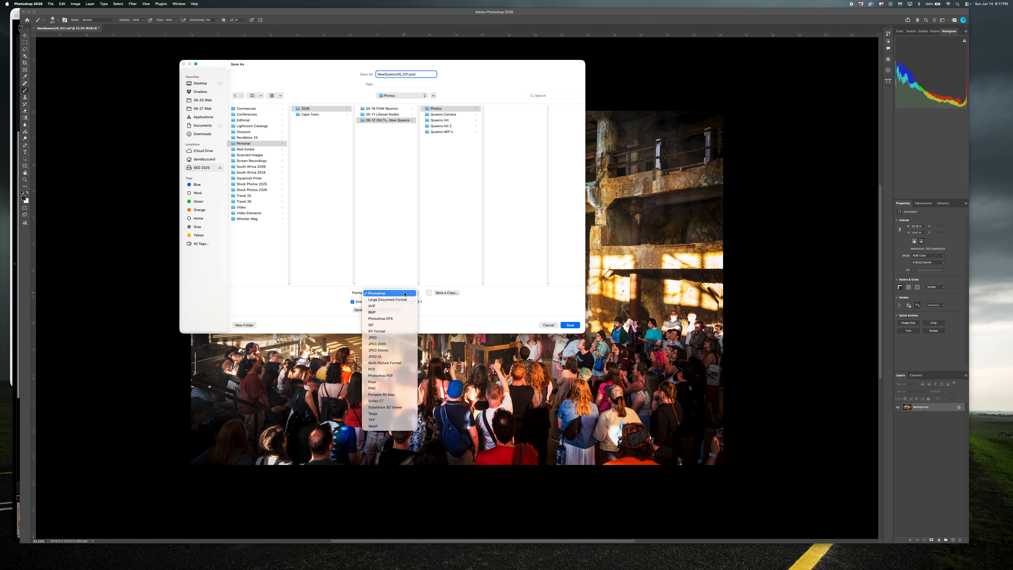
{"action": "left_click", "coordinate": [401, 337]}
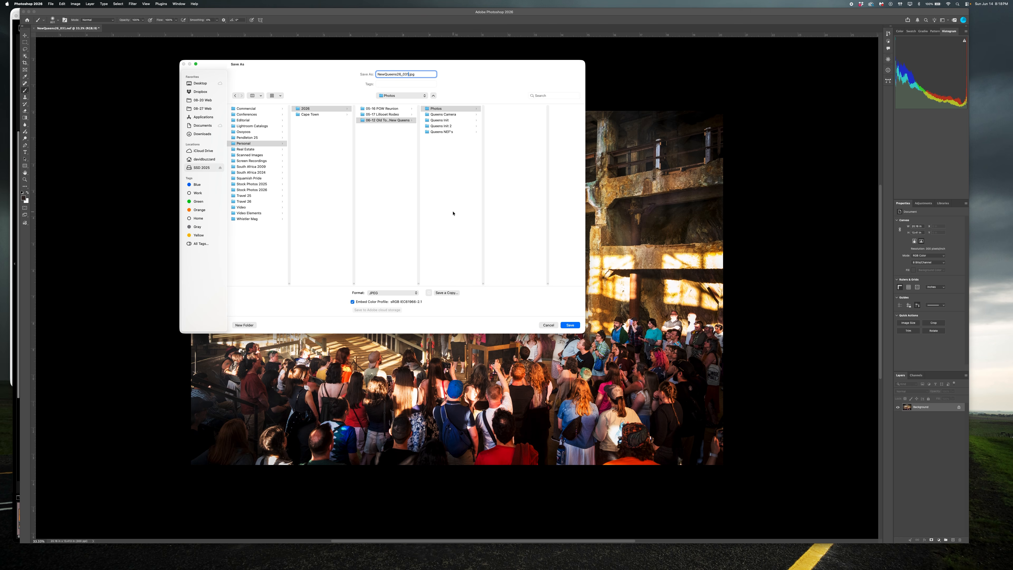
- Save the photo into the Photos folder with Maximum JPEG quality and the Baseline ("Standard") format option
{"action": "left_click", "coordinate": [570, 324]}
{"action": "key", "text": "h"}
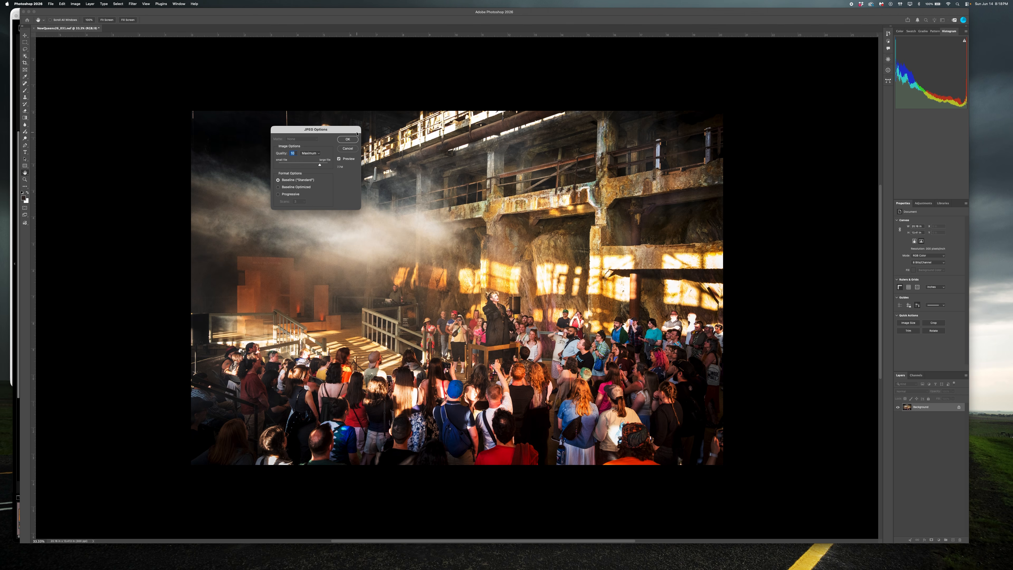
{"action": "left_click", "coordinate": [348, 140]}
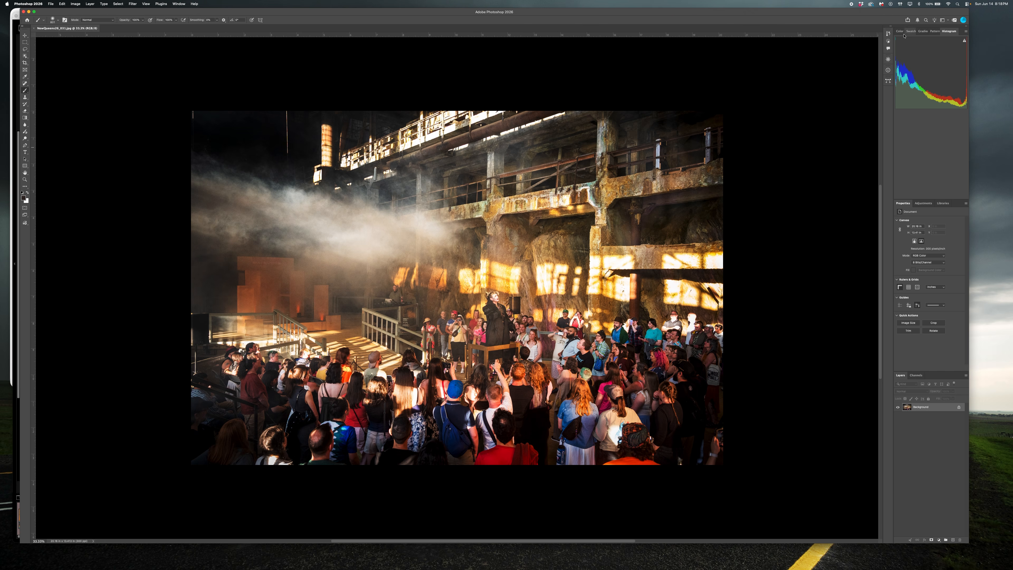
- Restore the layered state from before flattening and add a Black & White adjustment layer on top
{"action": "left_click", "coordinate": [889, 34]}
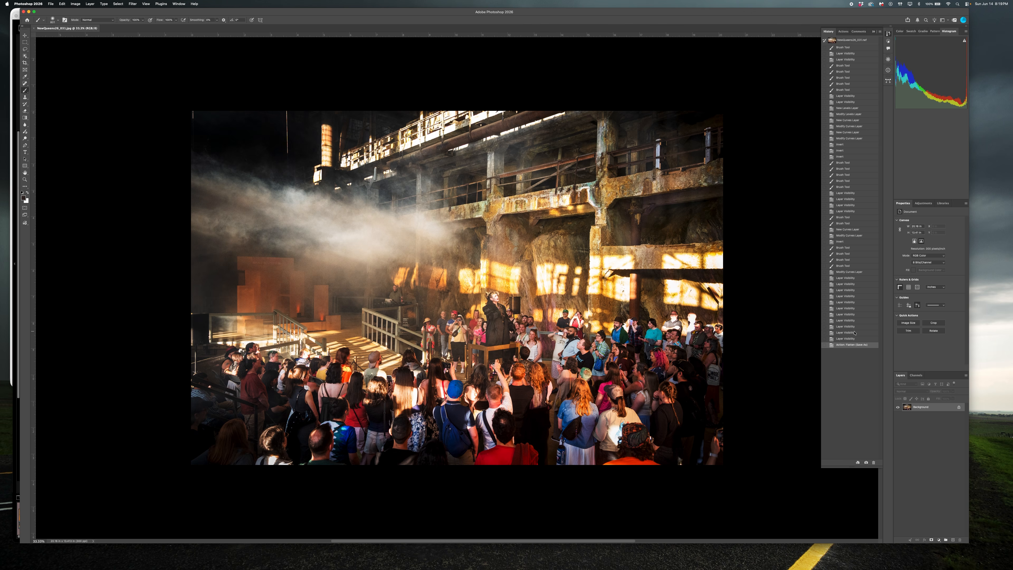
{"action": "left_click", "coordinate": [850, 339]}
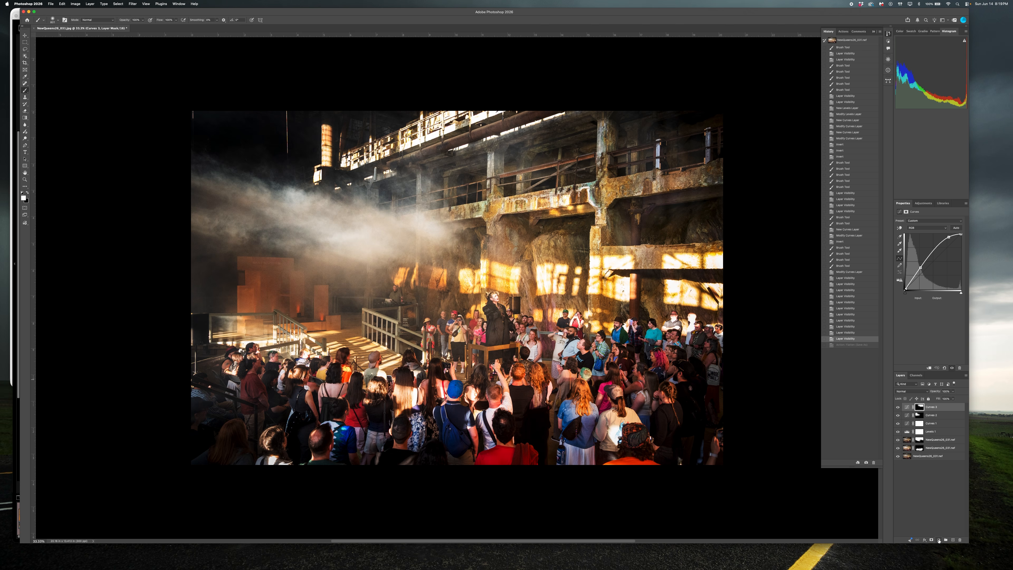
{"action": "left_click", "coordinate": [939, 540]}
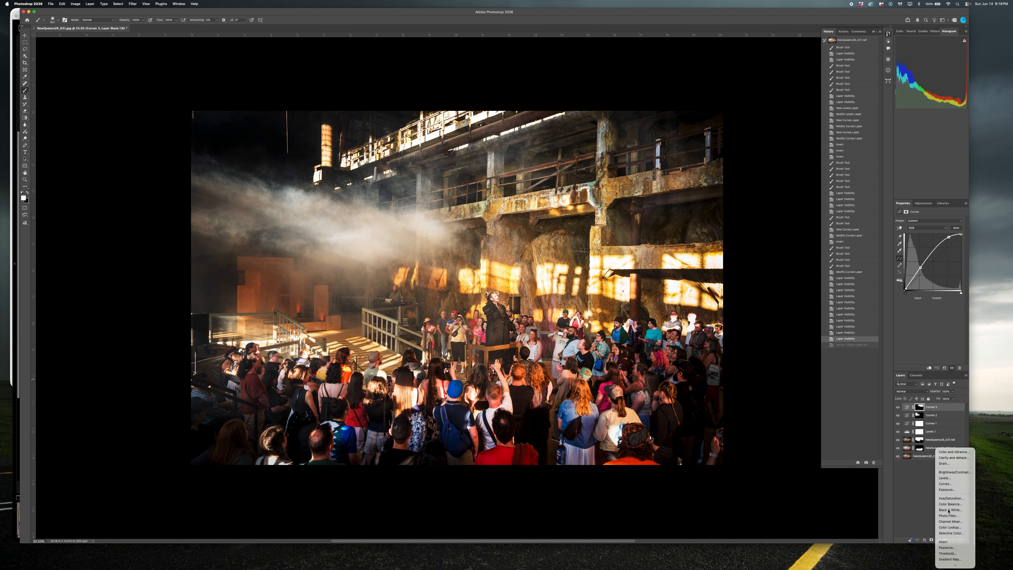
{"action": "left_click", "coordinate": [949, 510]}
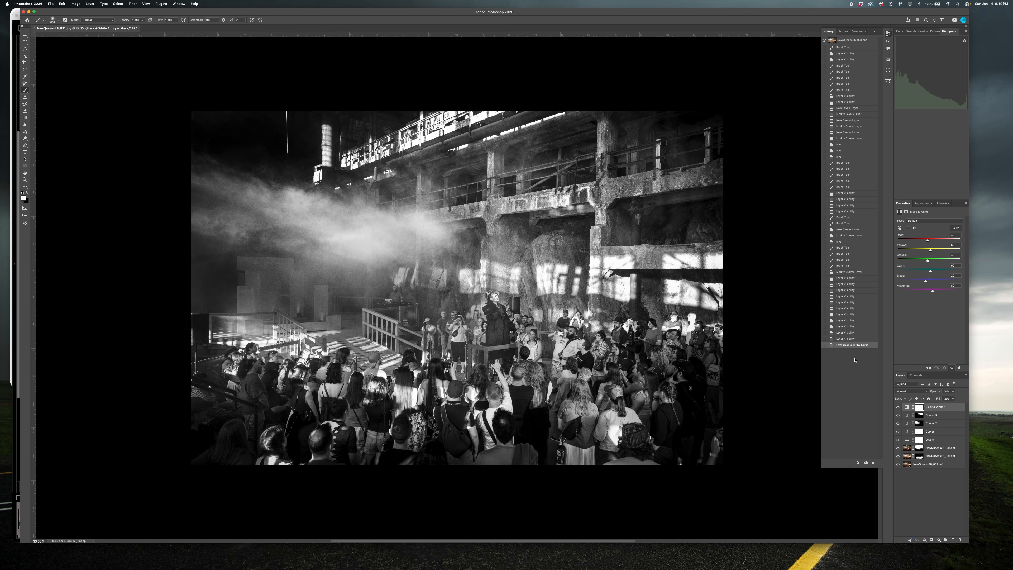
- Compare the Curves layer directly beneath Black & White on and off, and lower its shadow point slightly
{"action": "left_click", "coordinate": [939, 417]}
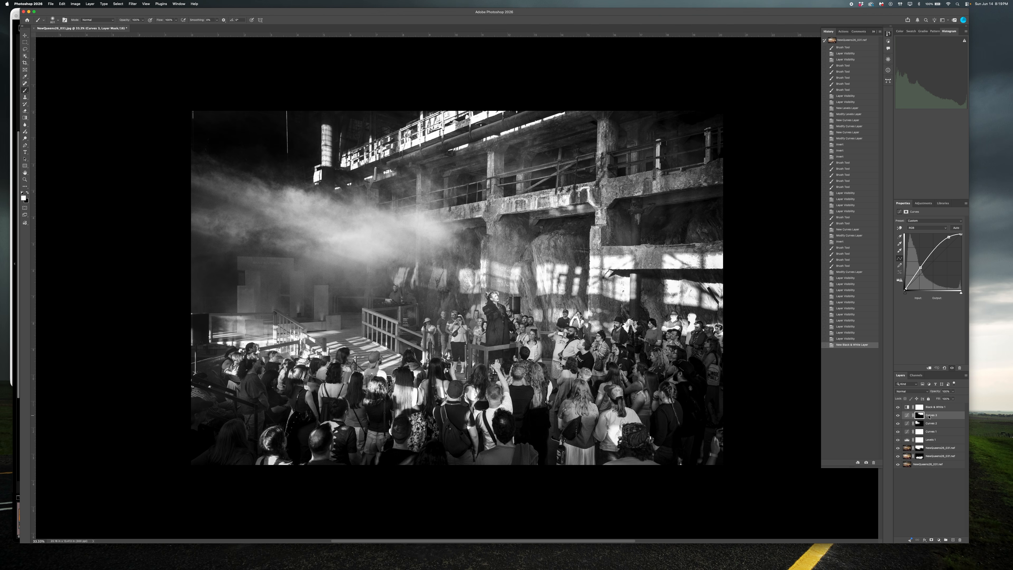
{"action": "left_click", "coordinate": [898, 415]}
{"action": "left_click", "coordinate": [898, 415]}
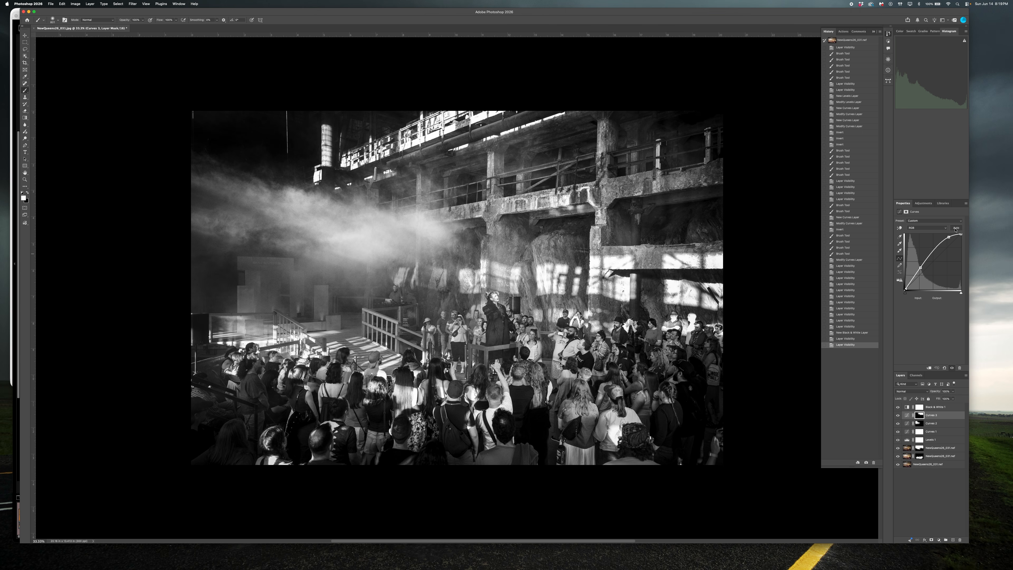
{"action": "left_click_drag", "start_coordinate": [949, 237], "coordinate": [921, 273]}
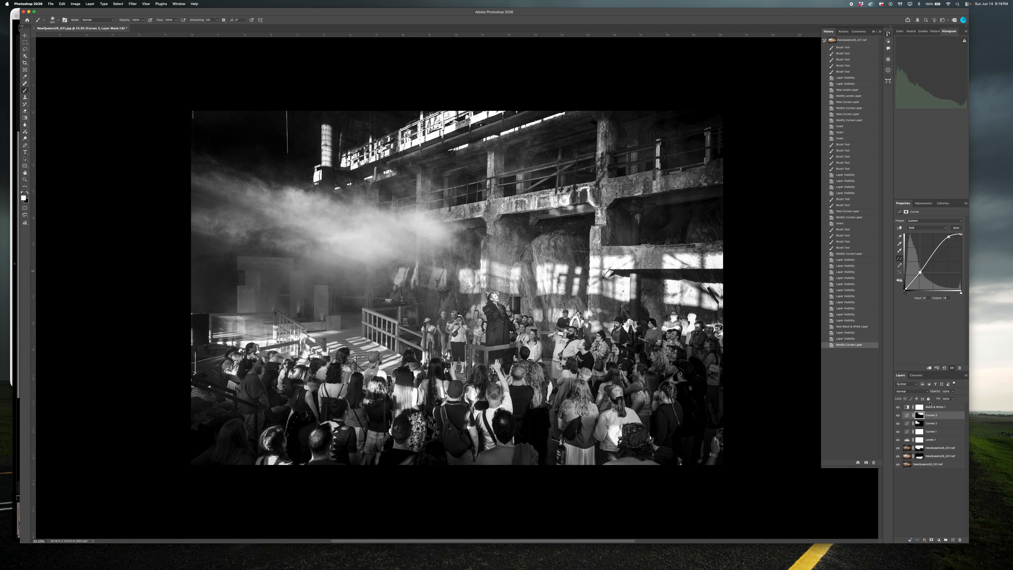
- Add a Curves layer beneath Black & White, lift its shadows and highlights strongly, and invert its mask to black
{"action": "key", "text": "F2"}
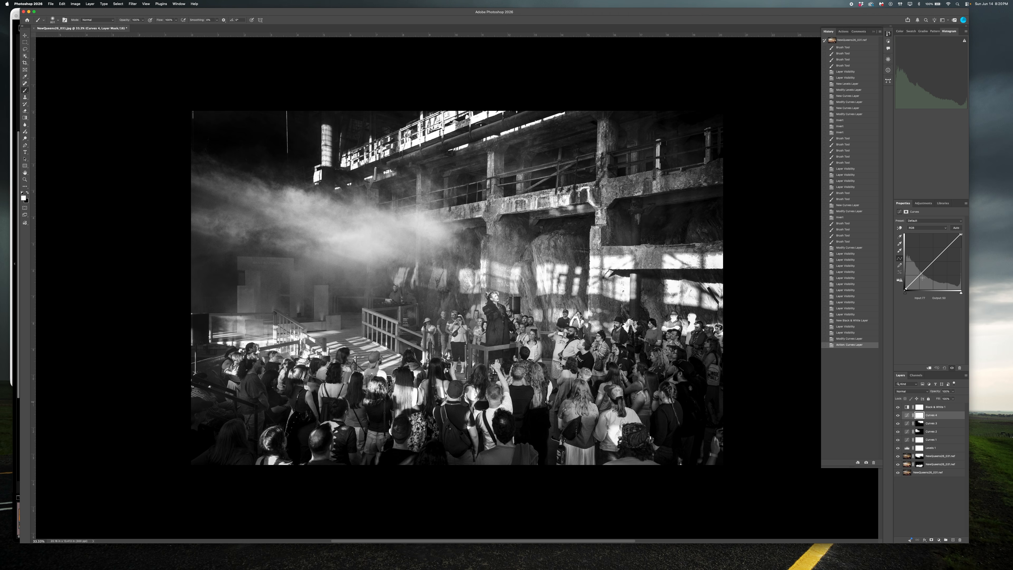
{"action": "left_click", "coordinate": [919, 274]}
{"action": "left_click_drag", "start_coordinate": [919, 273], "coordinate": [914, 274]}
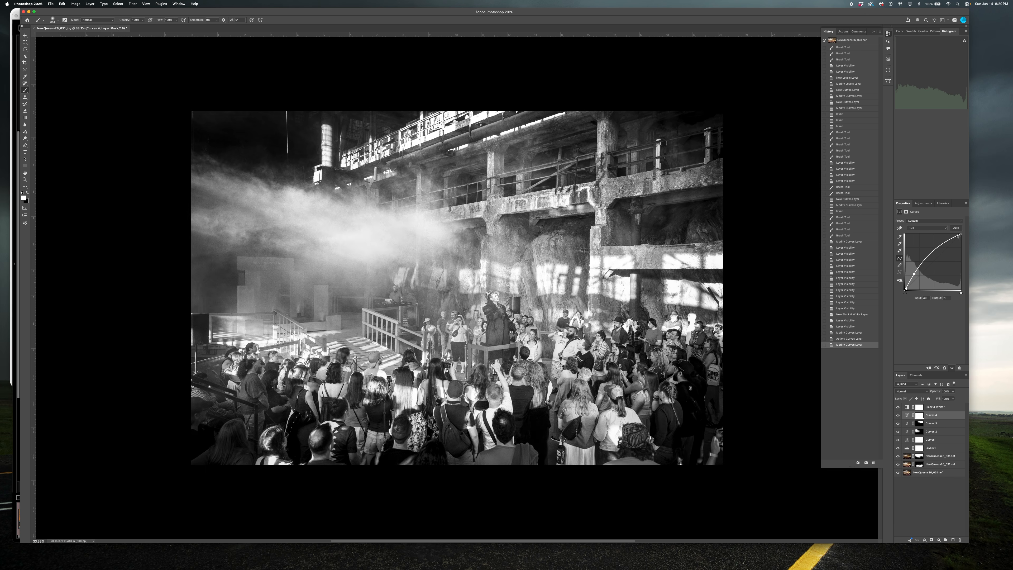
{"action": "left_click", "coordinate": [954, 239]}
{"action": "left_click_drag", "start_coordinate": [954, 239], "coordinate": [952, 236]}
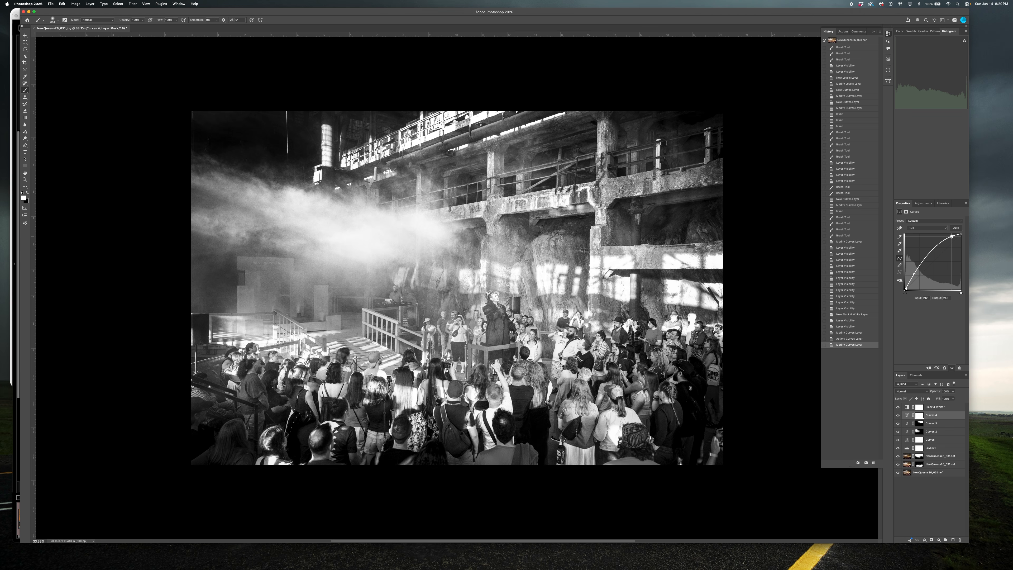
{"action": "key", "text": "super+i"}
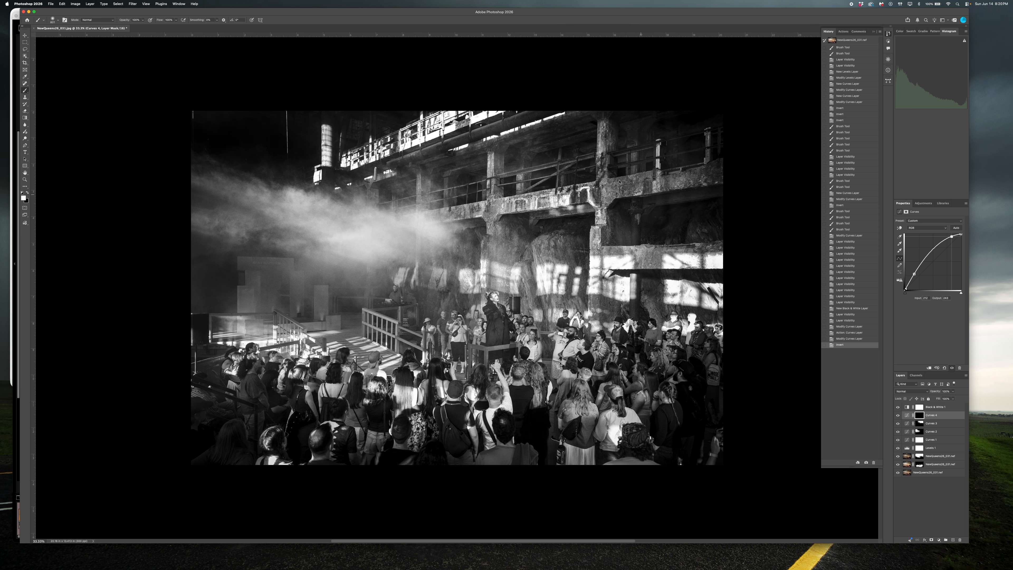
- Paint the new curve's brightening over the upper-right building structure, compare it on and off, and ease its shadow point slightly
{"action": "left_click_drag", "start_coordinate": [634, 185], "coordinate": [715, 173]}
{"action": "left_click_drag", "start_coordinate": [670, 144], "coordinate": [629, 140]}
{"action": "left_click_drag", "start_coordinate": [568, 149], "coordinate": [613, 190]}
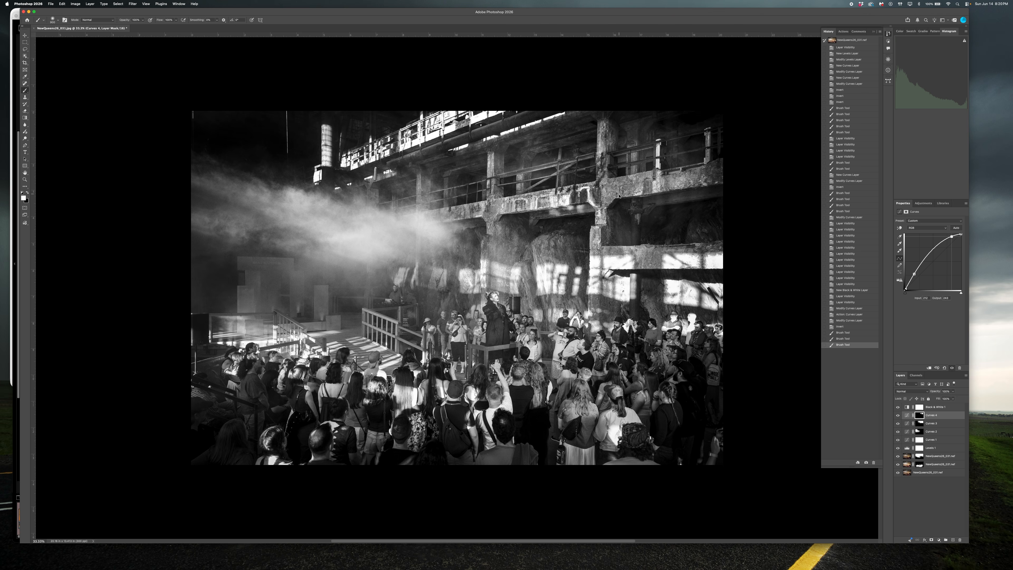
{"action": "left_click_drag", "start_coordinate": [646, 224], "coordinate": [713, 214]}
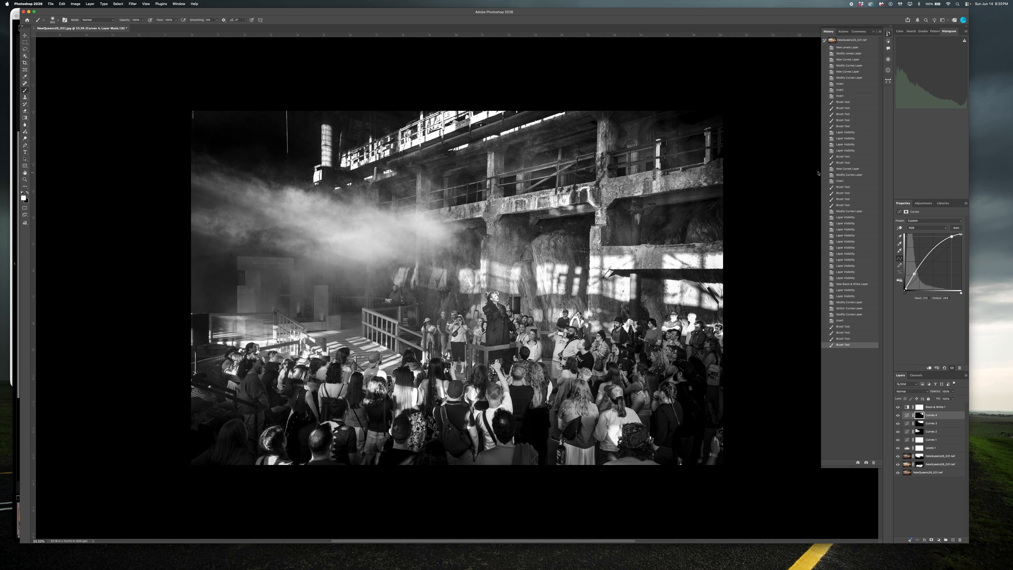
{"action": "left_click", "coordinate": [898, 416]}
{"action": "left_click", "coordinate": [898, 416]}
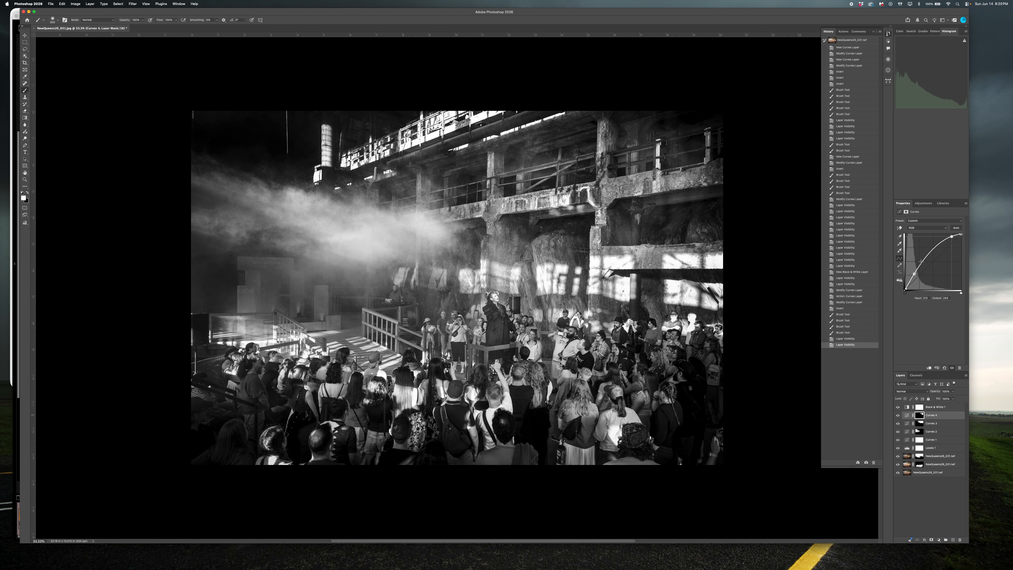
{"action": "left_click_drag", "start_coordinate": [915, 274], "coordinate": [916, 273]}
- Add another Curves layer that darkens shadows while anchoring highlights, invert its mask, and paint the effect over the central smoke
{"action": "key", "text": "F2"}
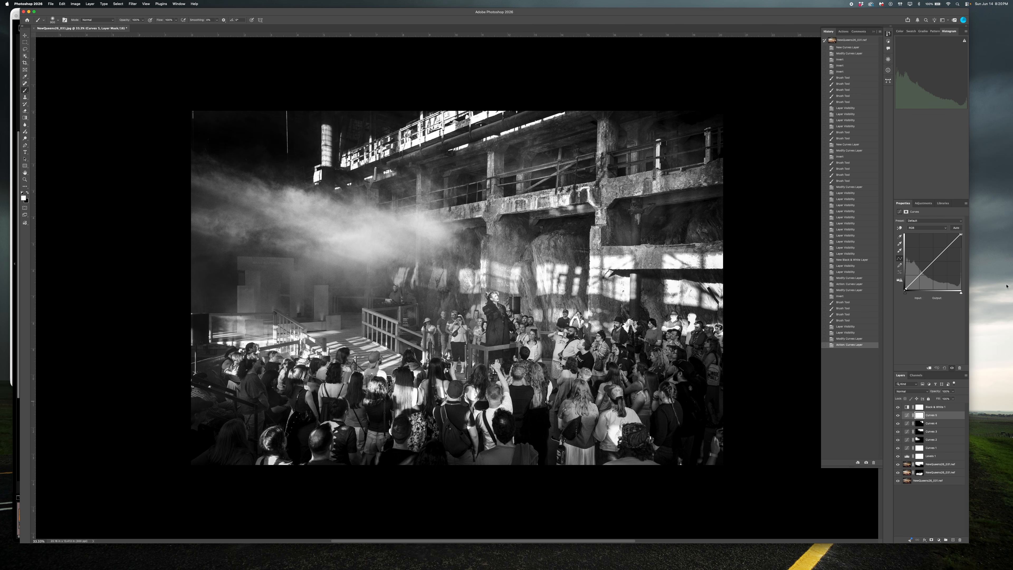
{"action": "left_click", "coordinate": [922, 273]}
{"action": "left_click", "coordinate": [948, 246]}
{"action": "left_click_drag", "start_coordinate": [921, 274], "coordinate": [923, 275]}
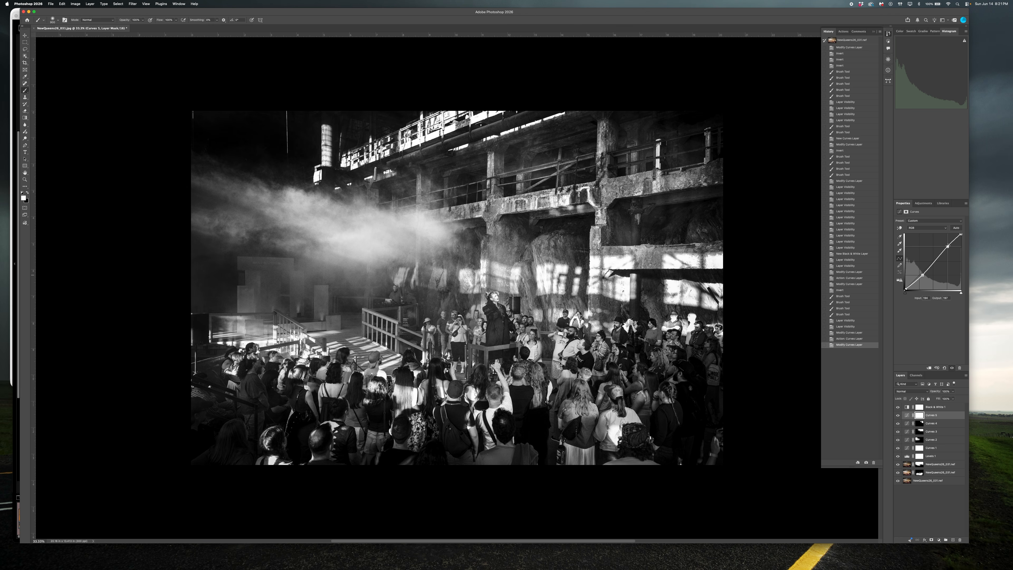
{"action": "left_click_drag", "start_coordinate": [948, 246], "coordinate": [949, 246]}
{"action": "key", "text": "super+i"}
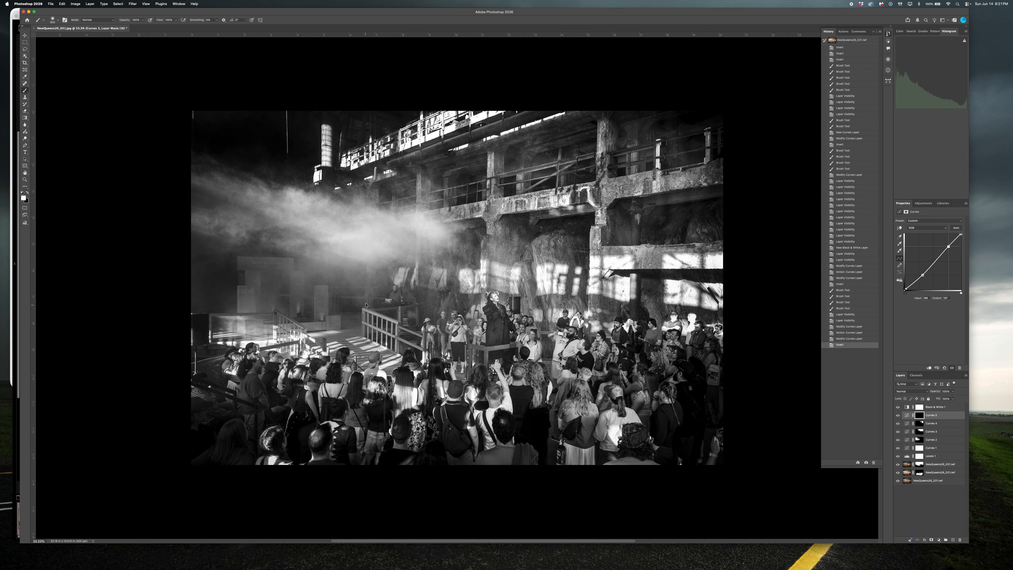
{"action": "left_click_drag", "start_coordinate": [355, 242], "coordinate": [365, 243]}
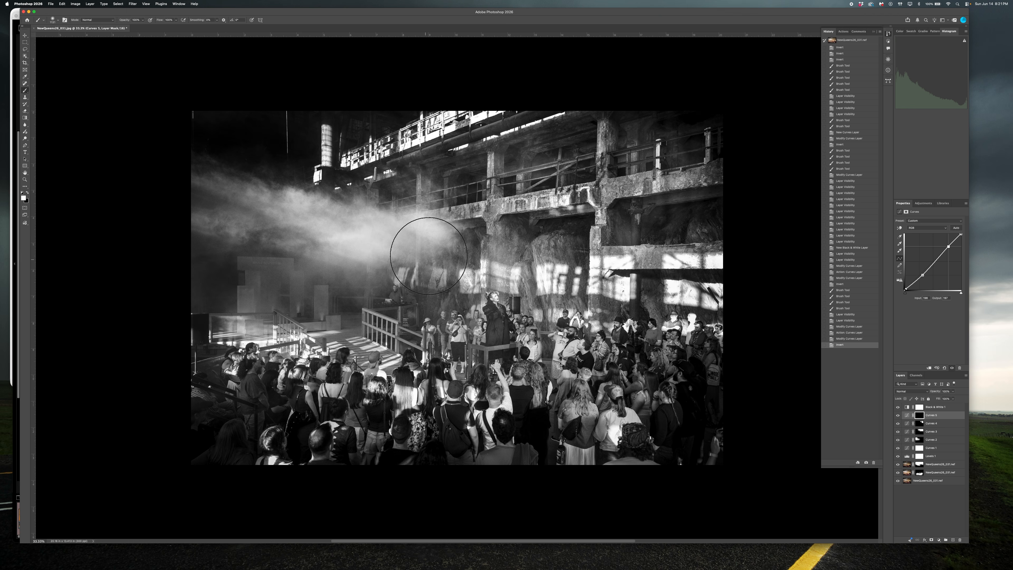
{"action": "mouse_move", "coordinate": [457, 227]}
{"action": "left_mouse_down"}
{"action": "mouse_move", "coordinate": [389, 208]}
{"action": "mouse_move", "coordinate": [367, 213]}
{"action": "left_mouse_up"}
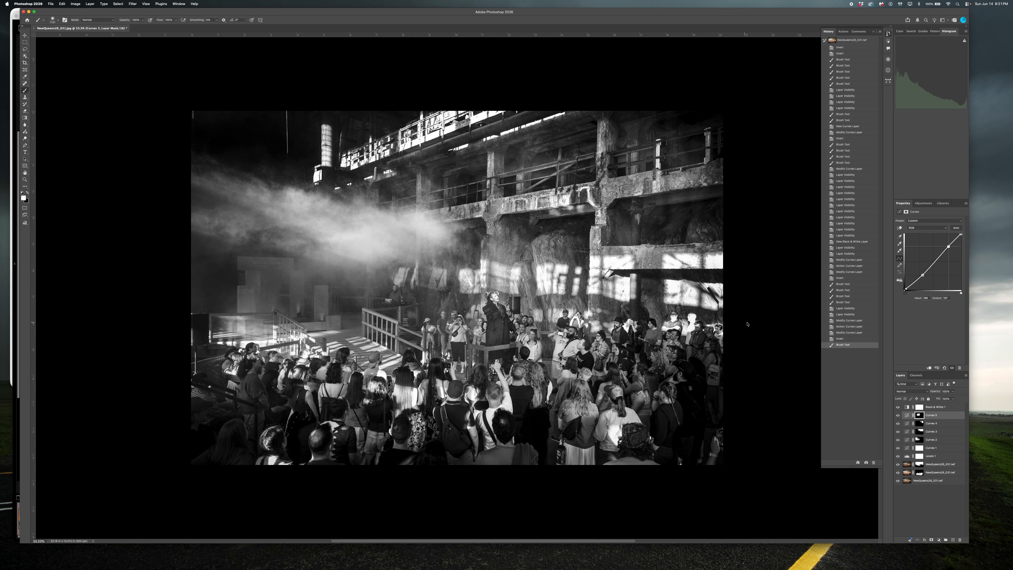
- Add a Curves layer that lifts midtones and shadows, invert its mask, and paint the brightening over the scene's left side
{"action": "key", "text": "F2"}
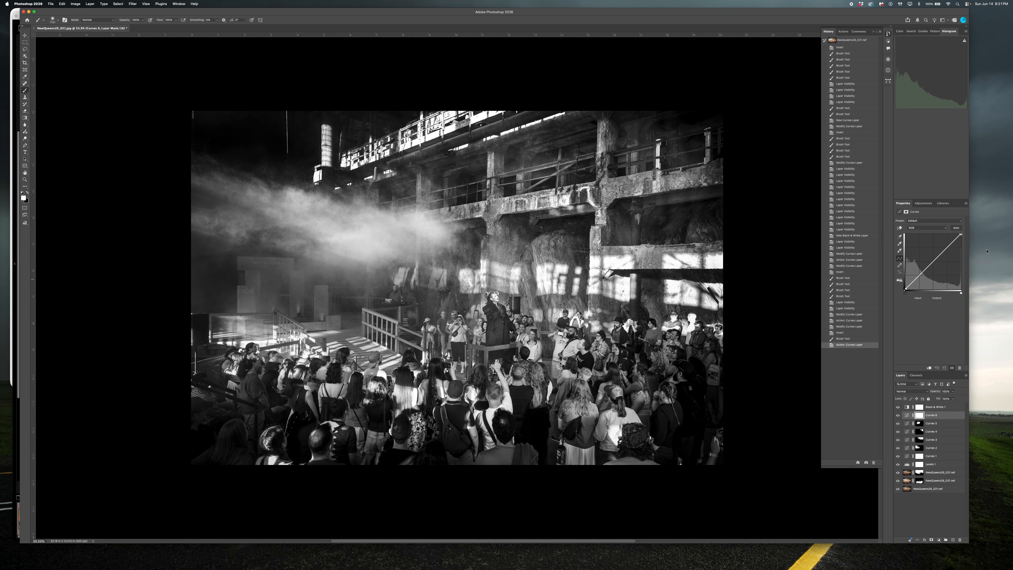
{"action": "left_click", "coordinate": [934, 260]}
{"action": "left_click_drag", "start_coordinate": [934, 260], "coordinate": [931, 259]}
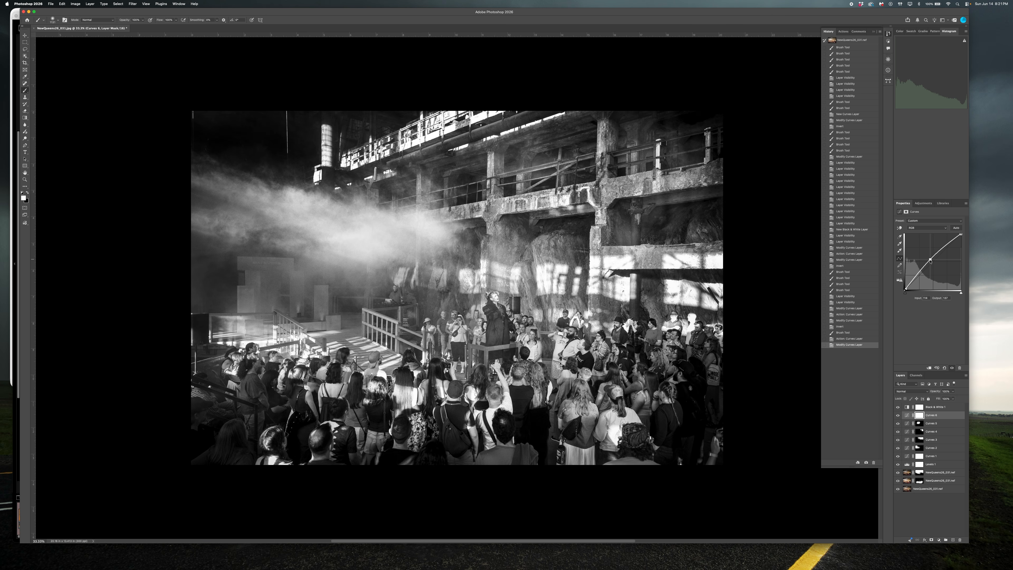
{"action": "left_click_drag", "start_coordinate": [920, 272], "coordinate": [920, 272]}
{"action": "key", "text": "super+i"}
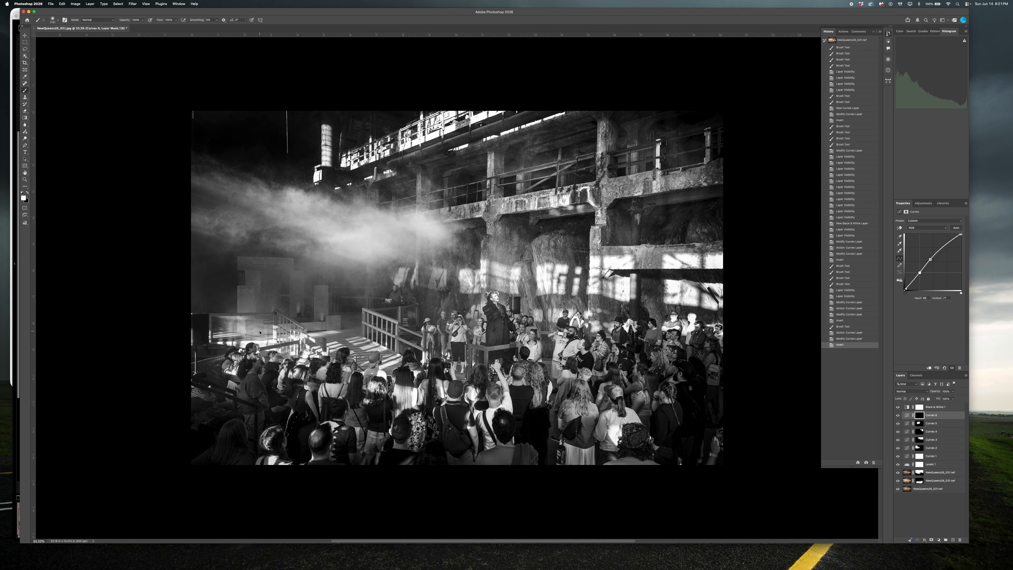
{"action": "mouse_move", "coordinate": [266, 220]}
{"action": "left_mouse_down"}
{"action": "mouse_move", "coordinate": [236, 209]}
{"action": "mouse_move", "coordinate": [202, 185]}
{"action": "mouse_move", "coordinate": [232, 218]}
{"action": "left_mouse_up"}
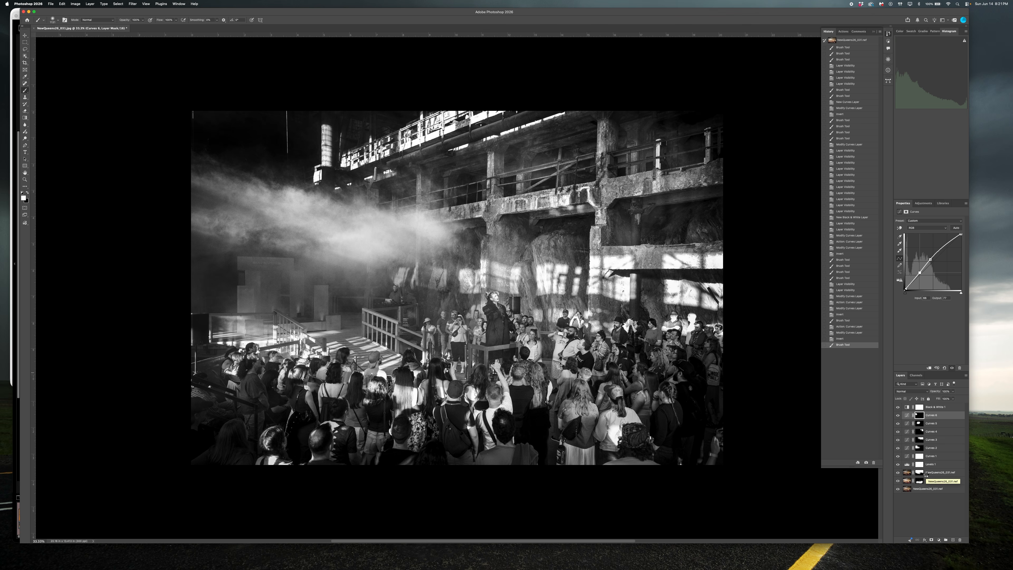
- Flatten the black-and-white version and save it in the Photos folder as a separately named, Maximum quality, Baseline ("Standard") JPEG
{"action": "key", "text": "F2"}
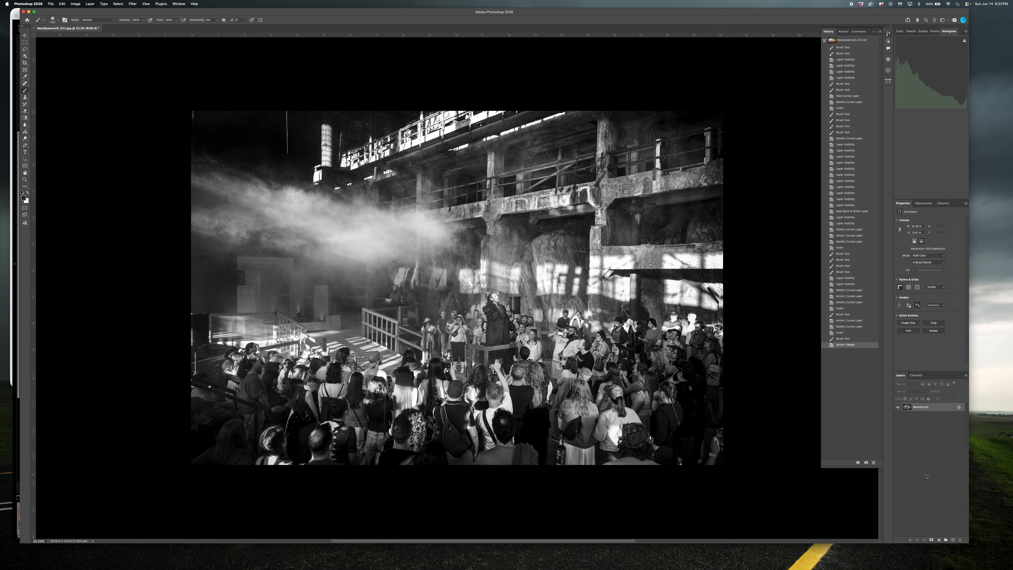
{"action": "key", "text": "super+s"}
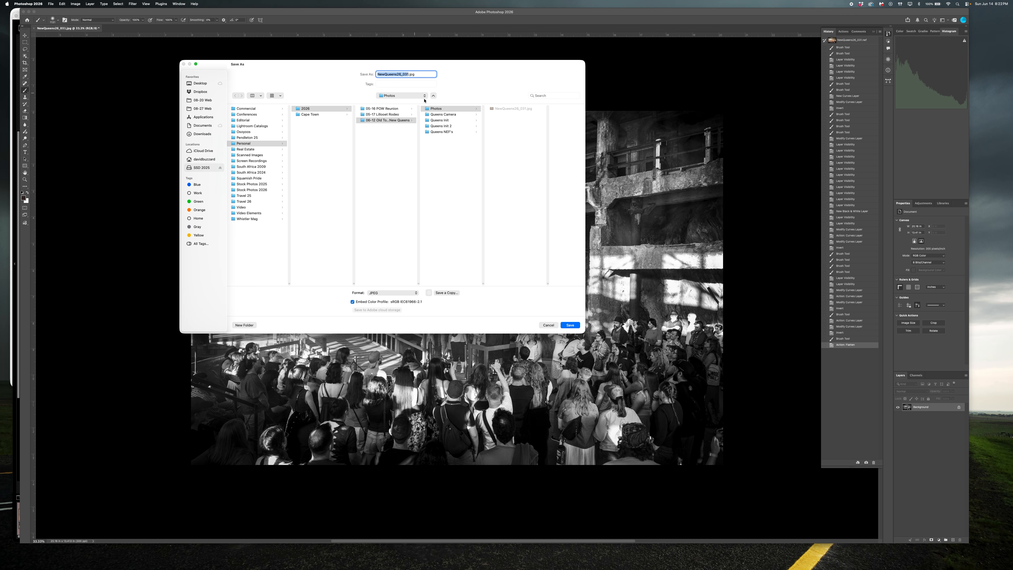
{"action": "left_click", "coordinate": [409, 75]}
{"action": "left_click", "coordinate": [571, 325]}
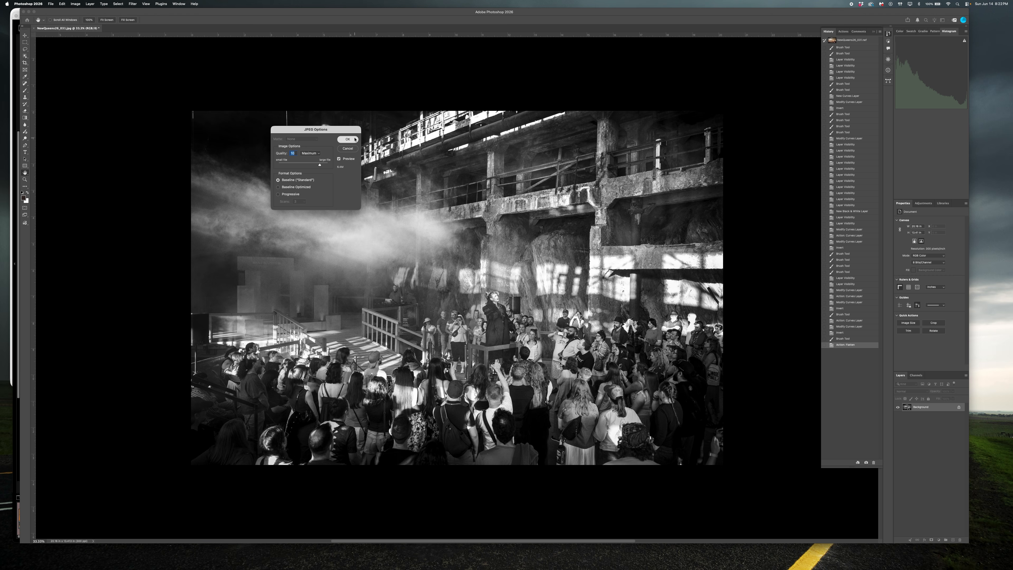
{"action": "left_click", "coordinate": [348, 139]}
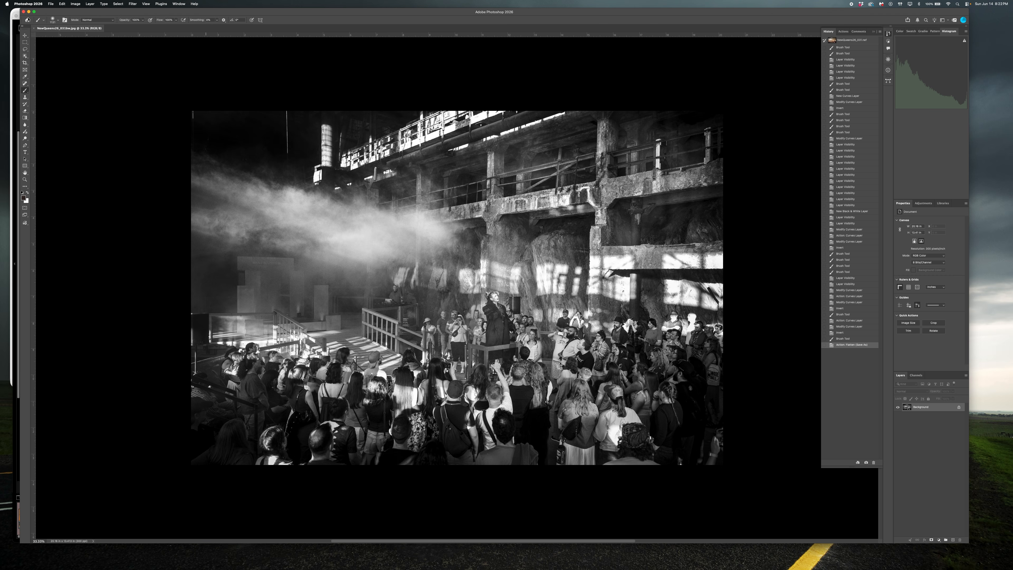
- Close the saved photo and bring up NewQueens26_043.nef in Lightroom Classic's Develop module
{"action": "left_click", "coordinate": [34, 29]}
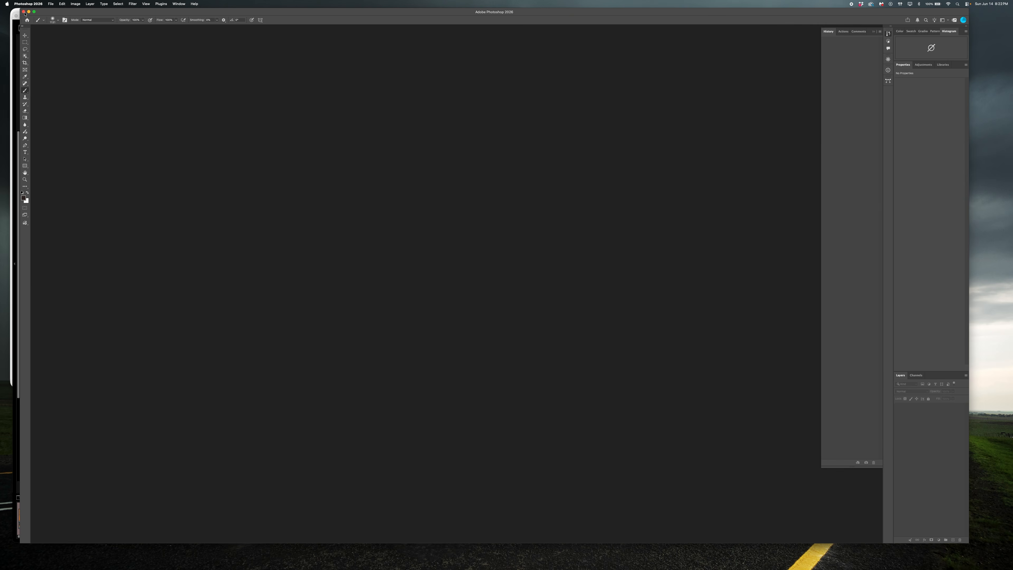
{"action": "left_click", "coordinate": [24, 12]}
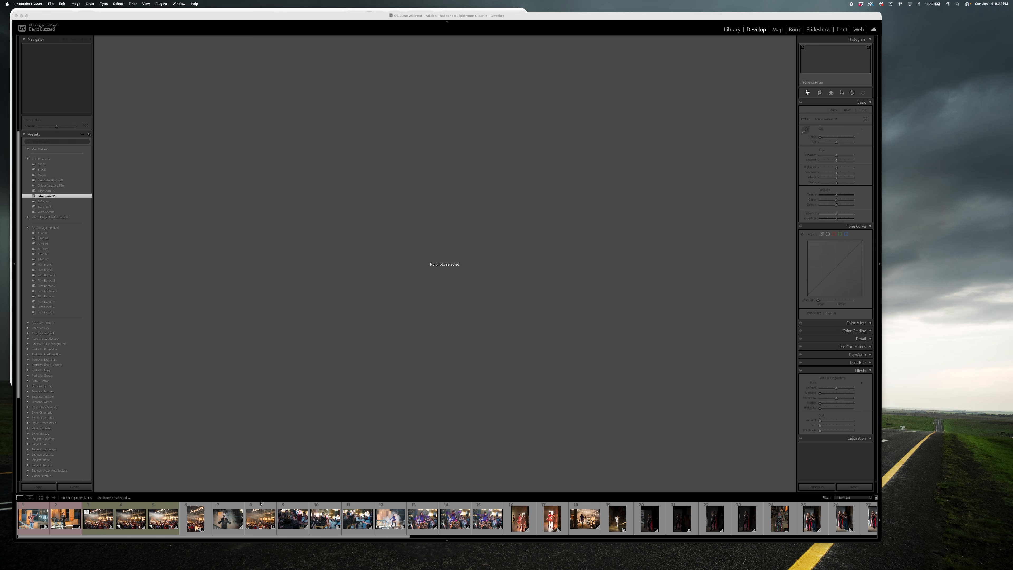
{"action": "left_click", "coordinate": [106, 514]}
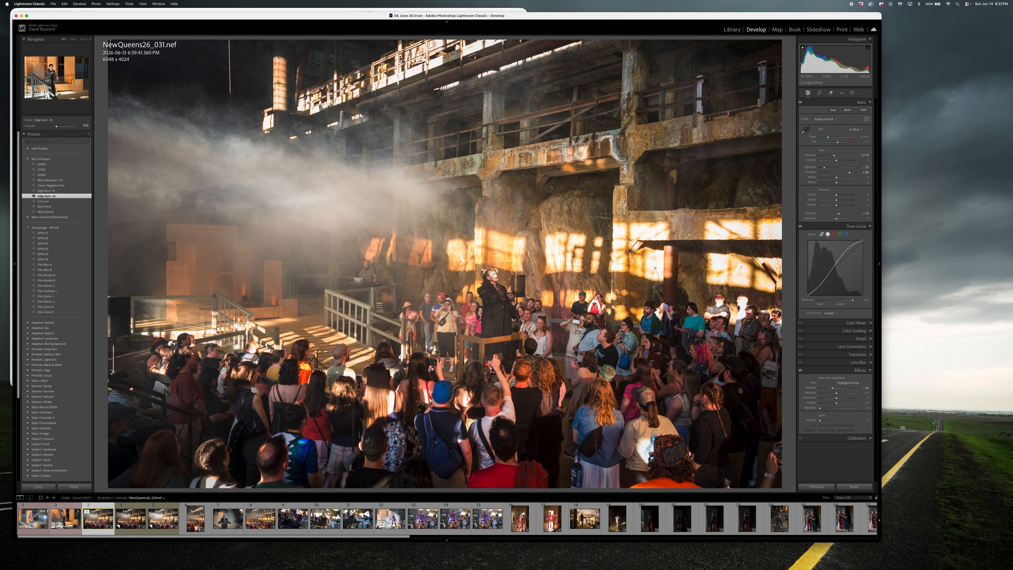
{"action": "left_click", "coordinate": [191, 524]}
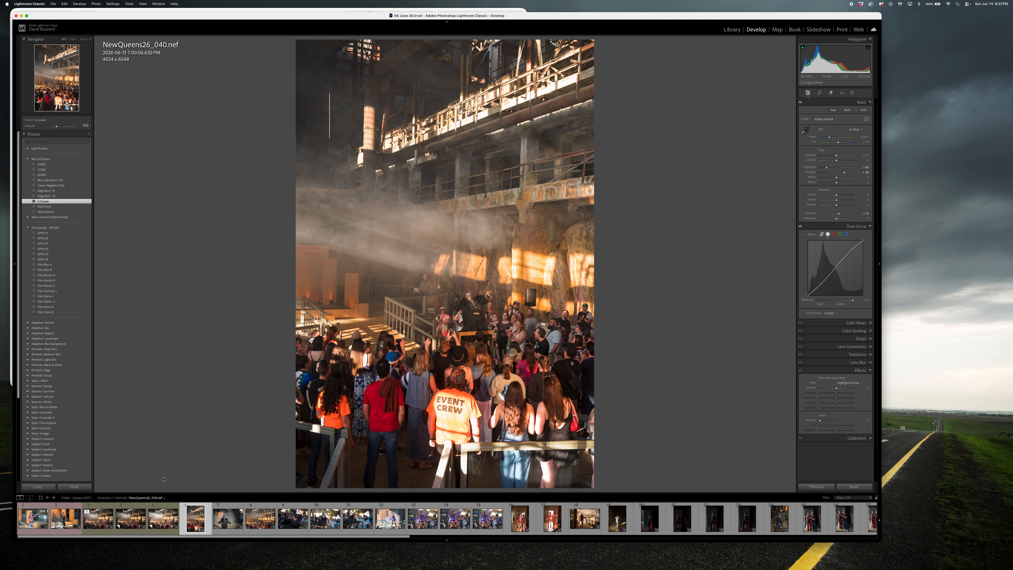
{"action": "key", "text": "Right"}
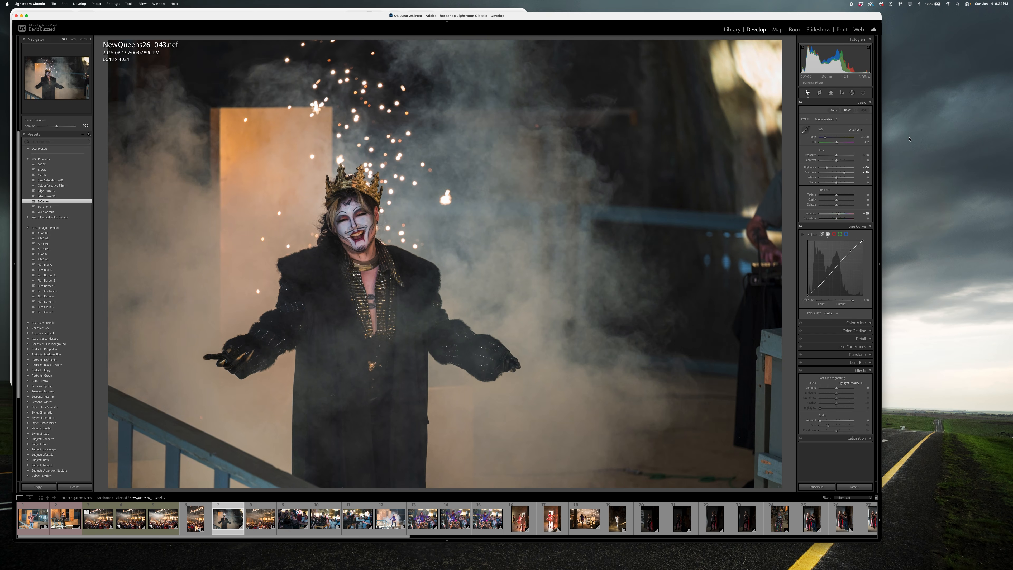
- Adjust the white balance of NewQueens26_043.nef, raise its exposure, and apply the stronger Edge Burn preset
{"action": "left_click", "coordinate": [869, 143]}
{"action": "left_click_drag", "start_coordinate": [837, 156], "coordinate": [839, 156]}
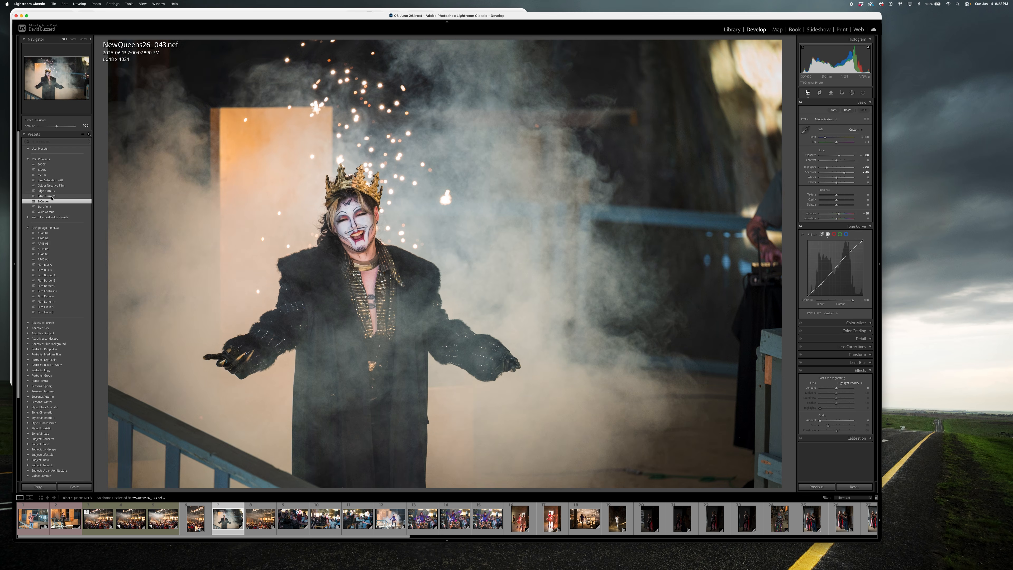
{"action": "left_click", "coordinate": [50, 196]}
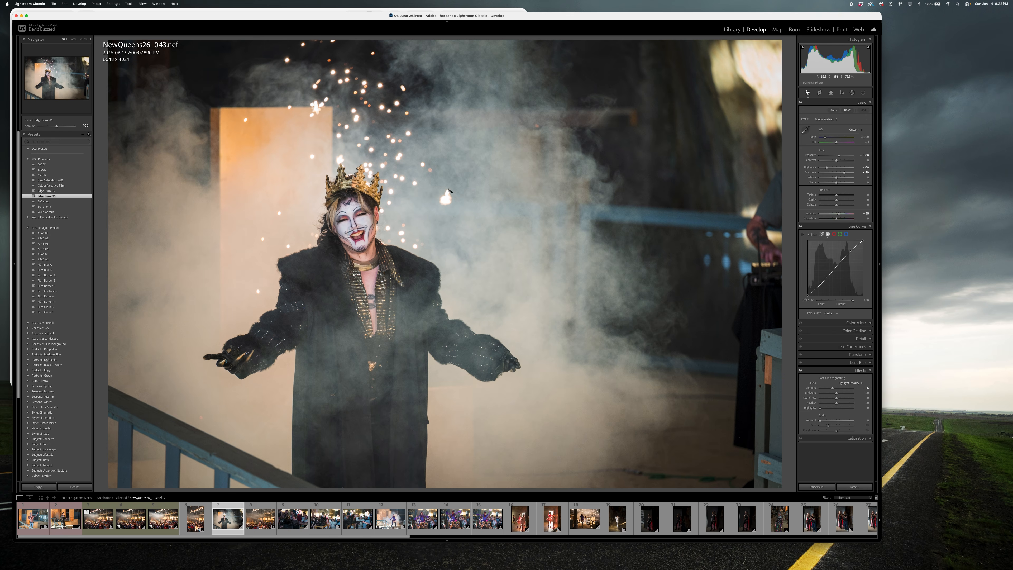
- Crop NewQueens26_043.nef tighter around the crowned performer, trimming the equipment at the edge, to about 5108 x 3398 pixels
{"action": "key", "text": "r"}
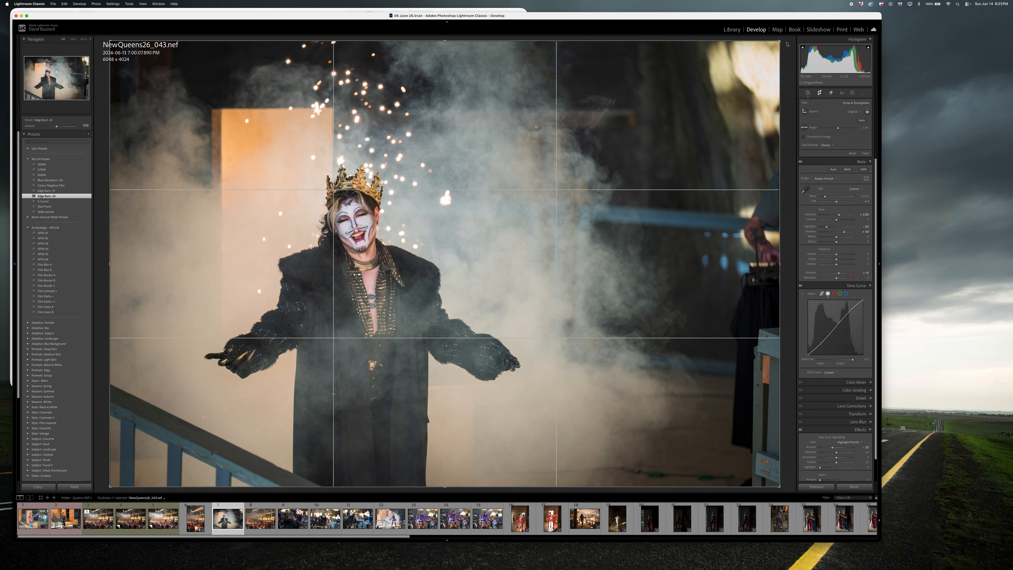
{"action": "left_click_drag", "start_coordinate": [780, 41], "coordinate": [721, 52]}
{"action": "left_click_drag", "start_coordinate": [575, 160], "coordinate": [566, 169]}
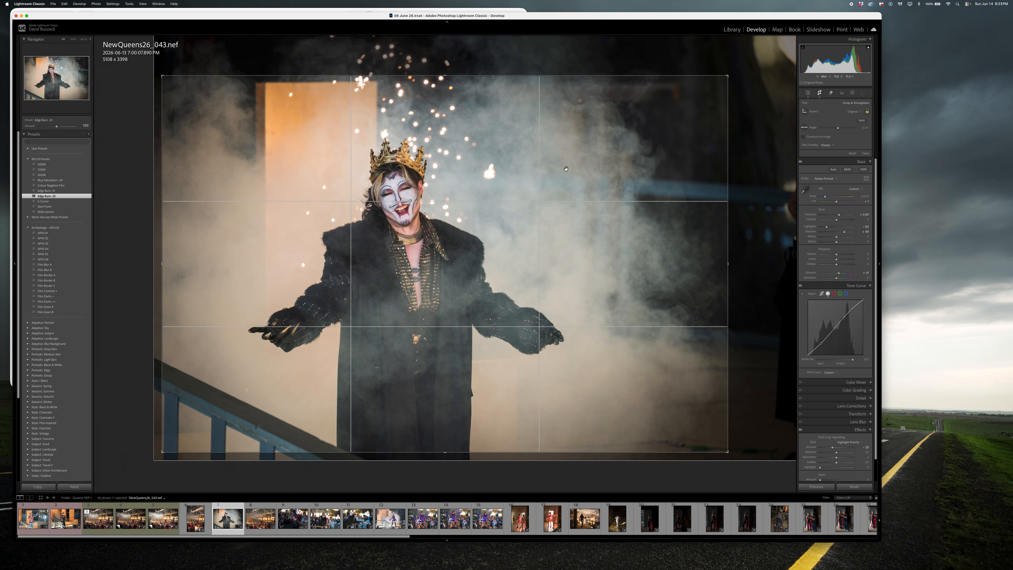
{"action": "key", "text": "Return"}
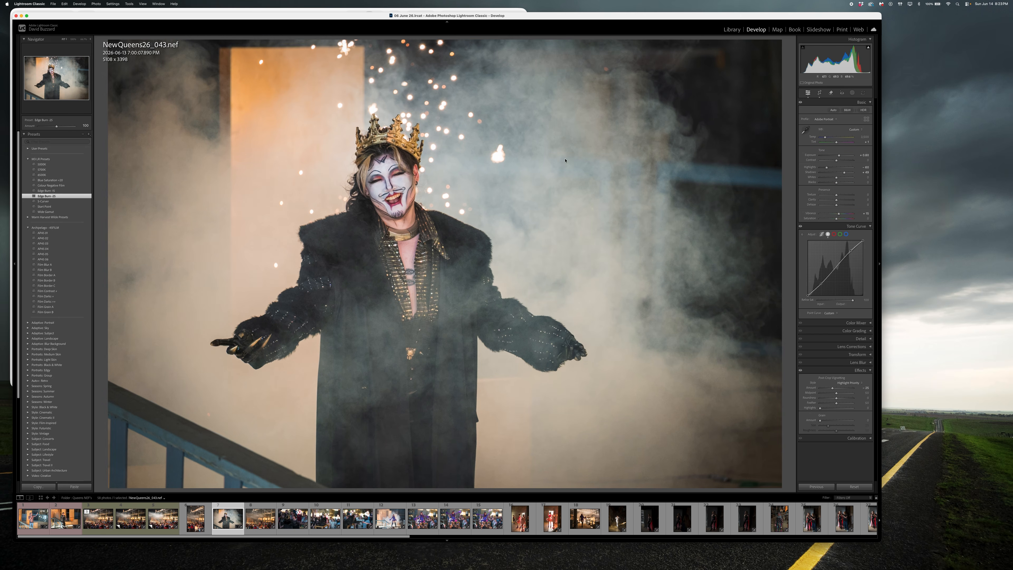
- Adjust the tone curve of NewQueens26_043.nef, pulling the shadows down and lifting the highlights for more contrast
{"action": "left_click_drag", "start_coordinate": [820, 283], "coordinate": [818, 291]}
{"action": "left_click_drag", "start_coordinate": [850, 255], "coordinate": [849, 250]}
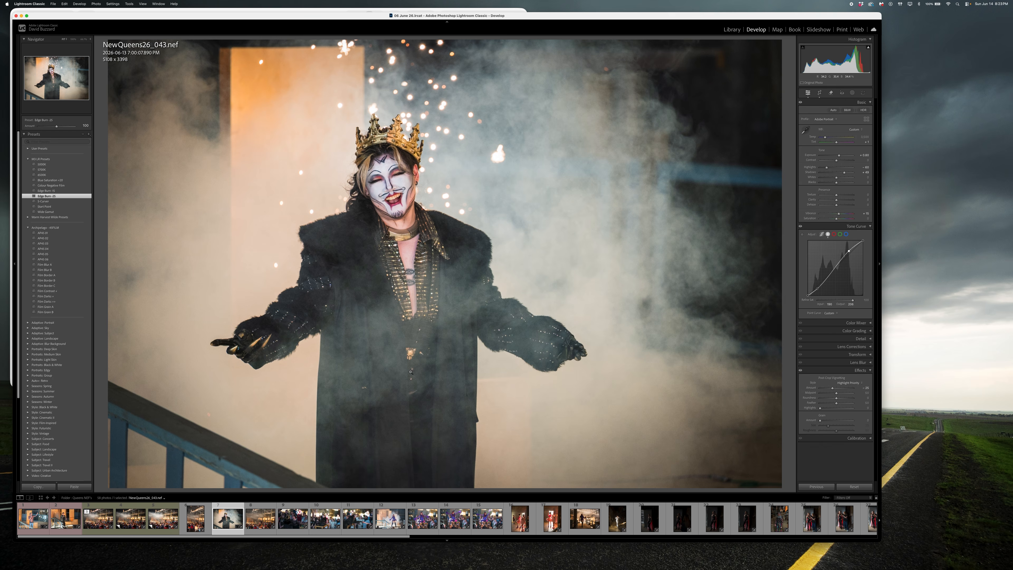
{"action": "right_click", "coordinate": [419, 316]}
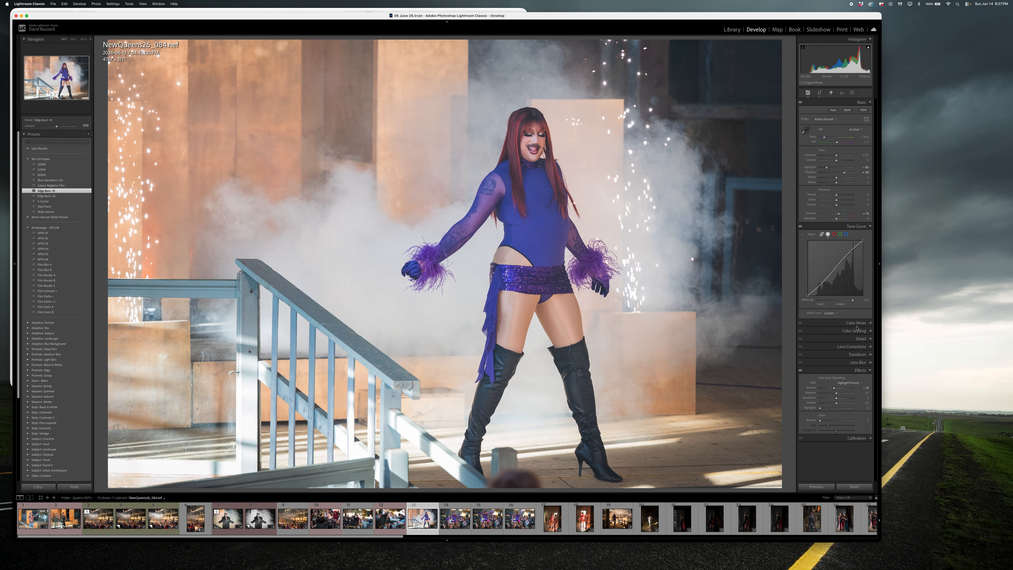
- Reshape the tone curve of NewQueens26_084.nef to deepen the shadows and midtones while keeping the highlights bright
{"action": "left_click", "coordinate": [808, 296]}
{"action": "left_click_drag", "start_coordinate": [807, 297], "coordinate": [816, 297]}
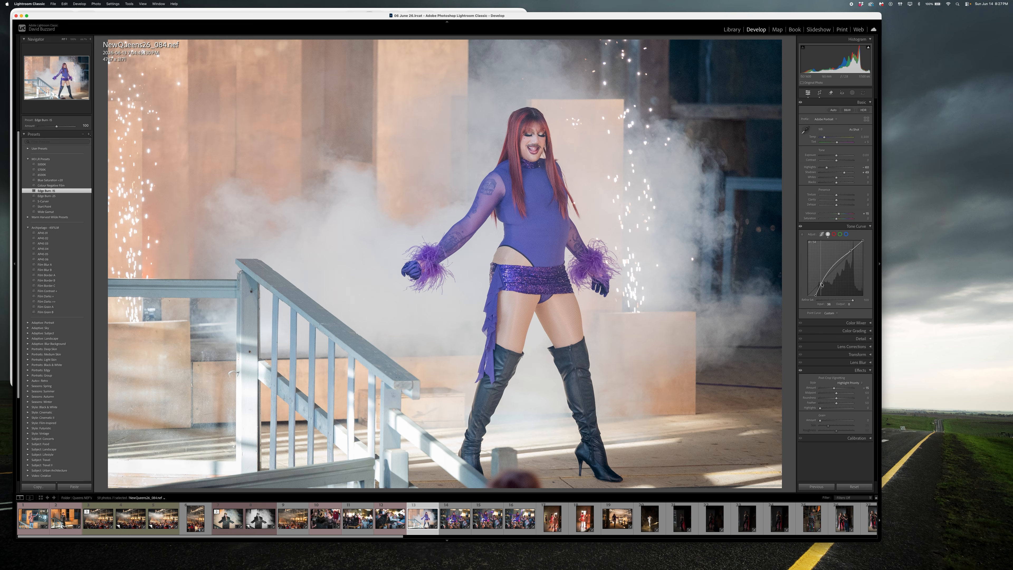
{"action": "left_click_drag", "start_coordinate": [821, 284], "coordinate": [833, 274]}
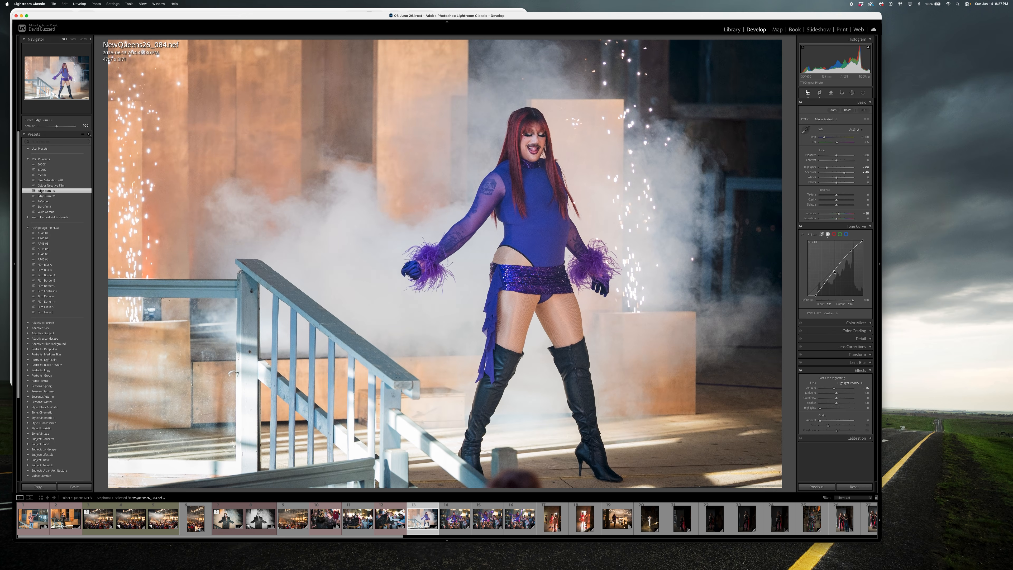
{"action": "left_click_drag", "start_coordinate": [834, 272], "coordinate": [850, 249]}
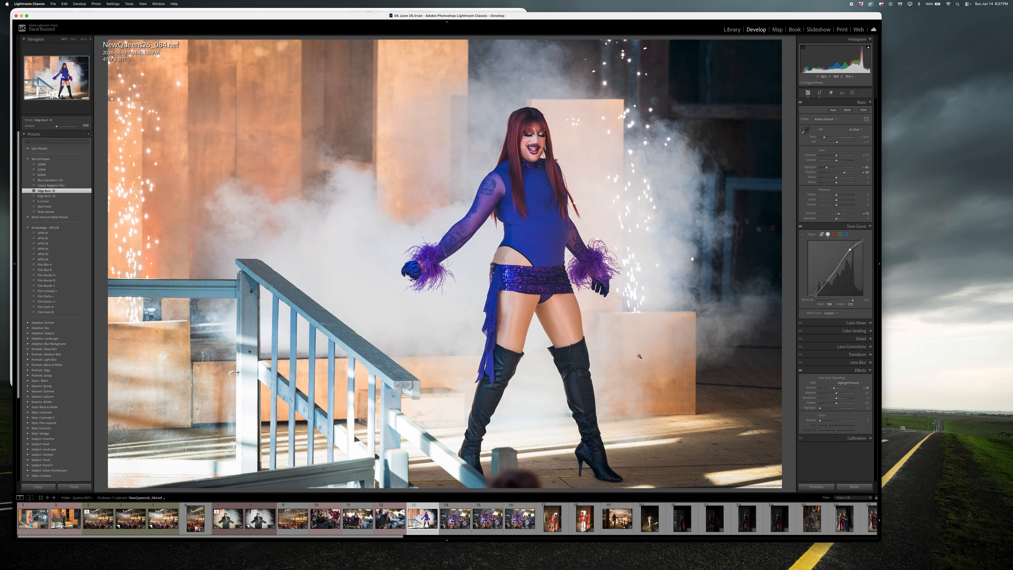
- Select the three consecutive photos starting at NewQueens26_093.nef and apply the stronger Edge Burn preset to them
{"action": "left_click", "coordinate": [465, 519]}
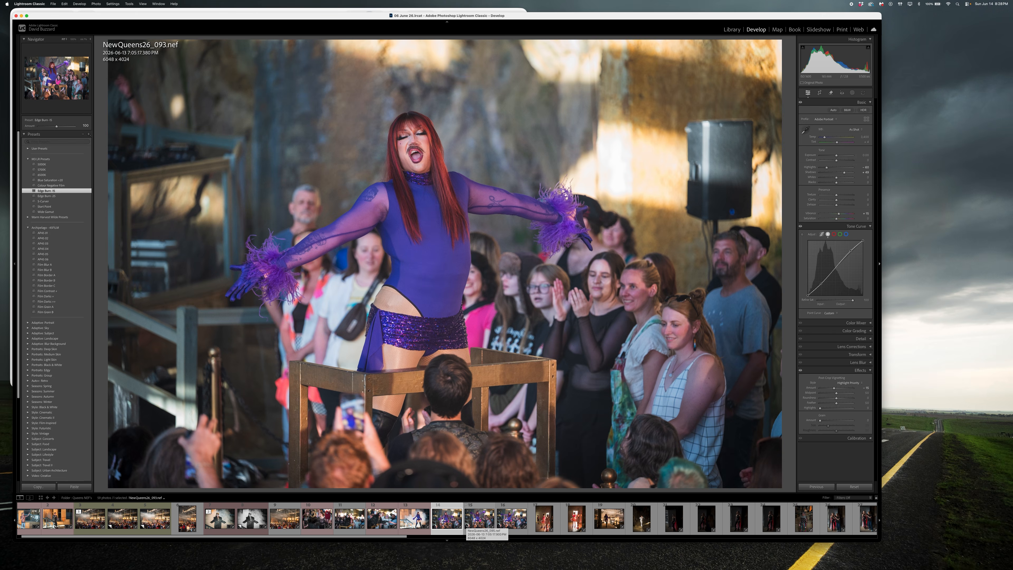
{"action": "left_click", "coordinate": [510, 516], "text": "shift"}
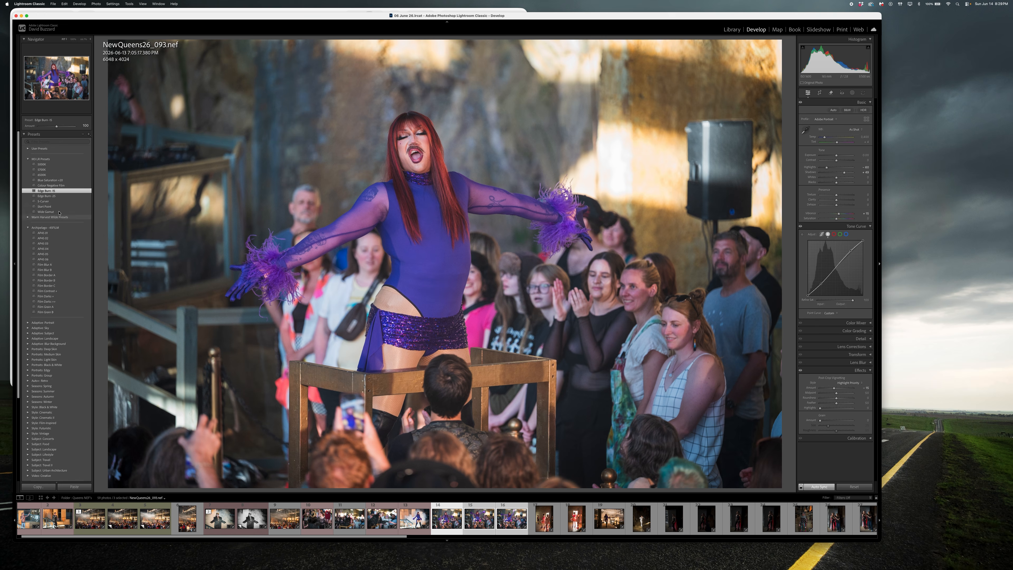
{"action": "left_click", "coordinate": [56, 197]}
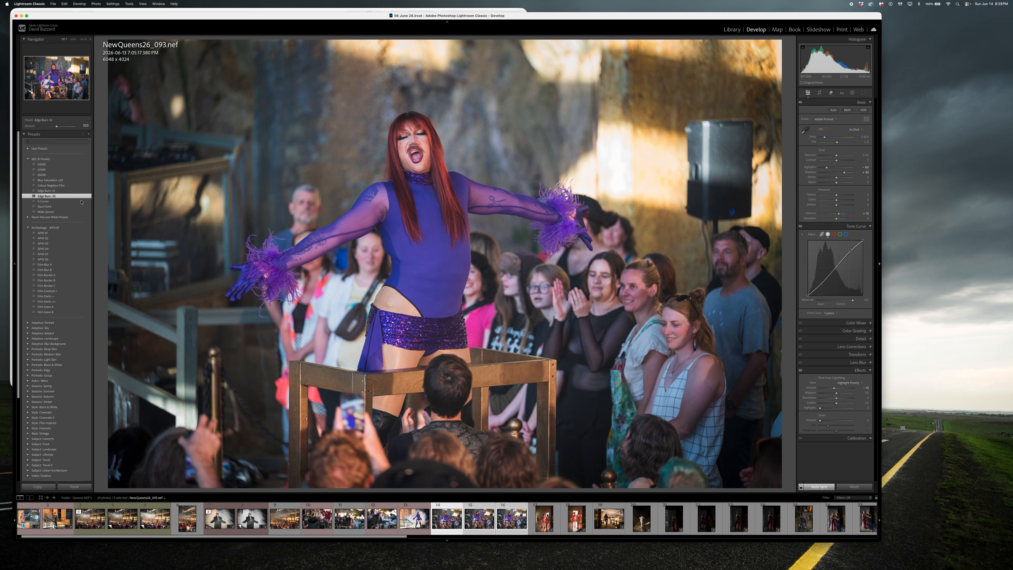
- Raise the exposure of the three selected photos slightly and add contrast with brighter highlights and darker shadows on the tone curve
{"action": "left_click_drag", "start_coordinate": [838, 157], "coordinate": [838, 157]}
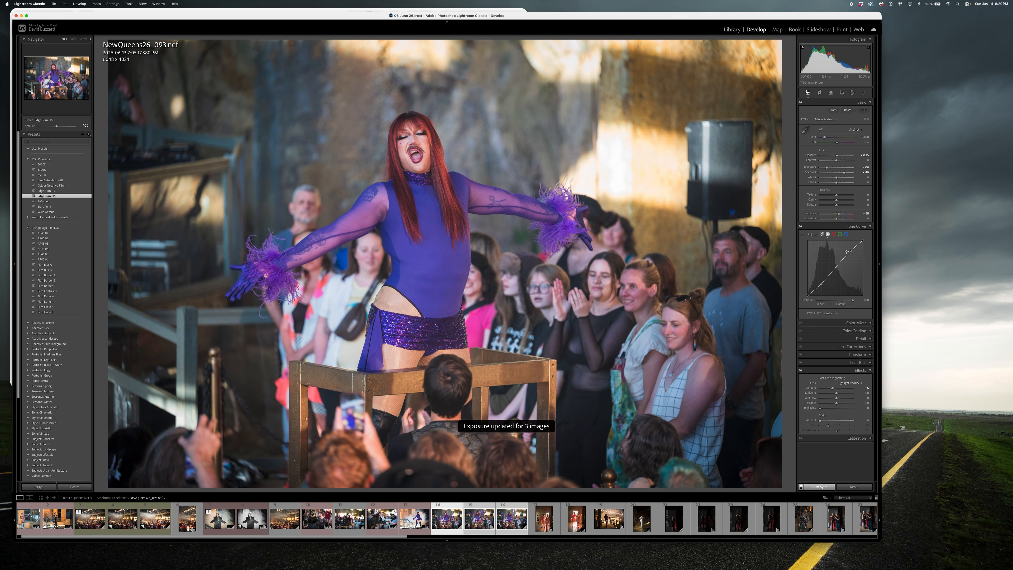
{"action": "left_click_drag", "start_coordinate": [852, 251], "coordinate": [848, 252]}
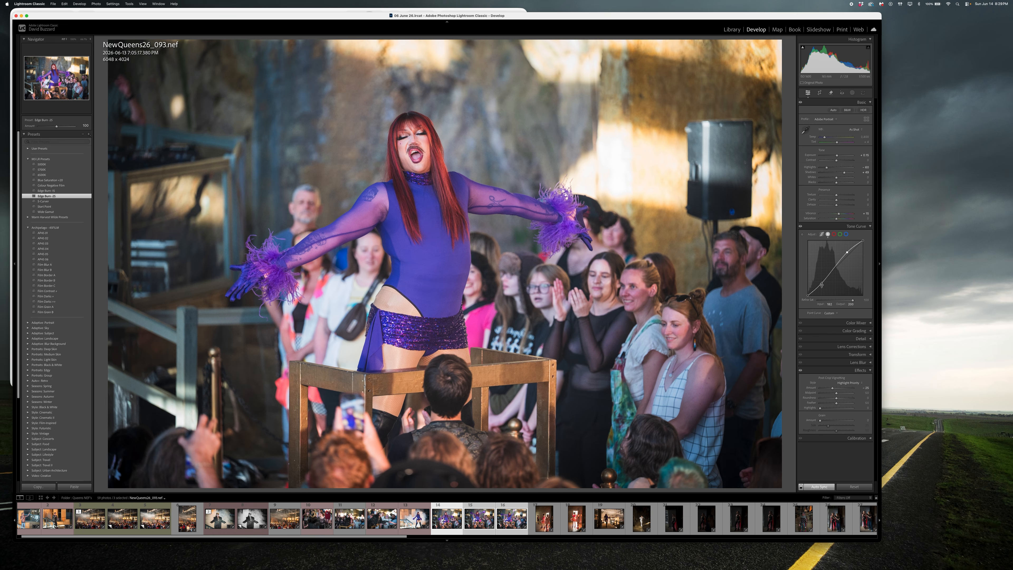
{"action": "left_click_drag", "start_coordinate": [822, 286], "coordinate": [818, 287]}
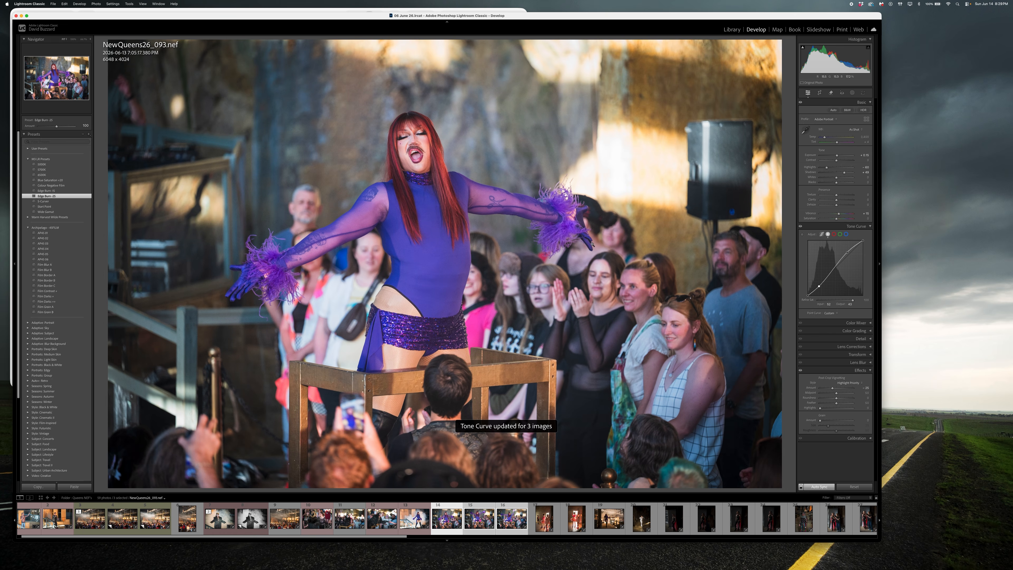
- Set custom white balance temperature and tint values for the three selected photos
{"action": "left_click", "coordinate": [862, 137]}
{"action": "type", "text": "3,"}
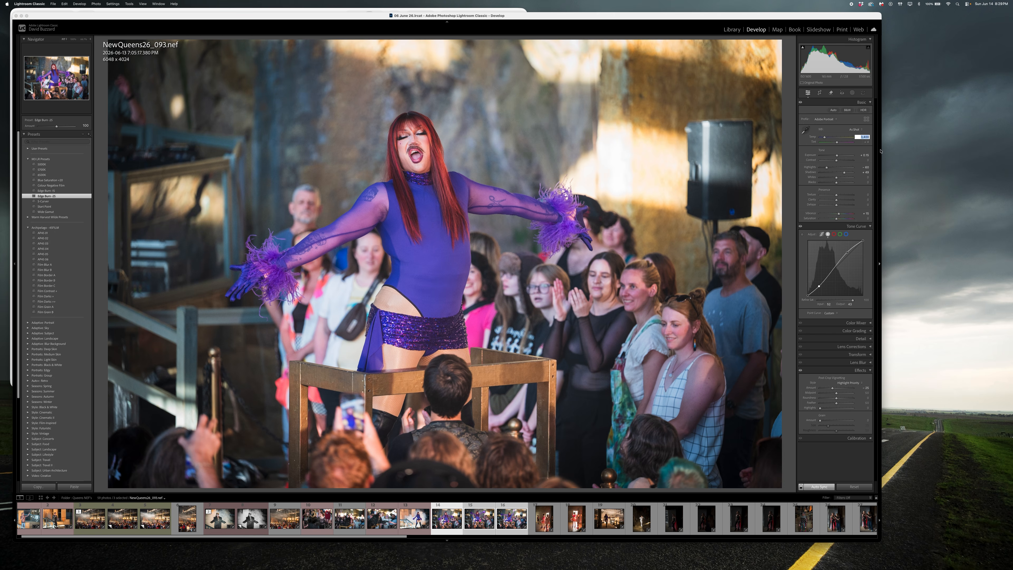
{"action": "type", "text": "500"}
{"action": "key", "text": "Return"}
{"action": "left_click", "coordinate": [867, 143]}
{"action": "type", "text": "1"}
{"action": "key", "text": "Return"}
- Assign the red color label to the three selected photos
{"action": "right_click", "coordinate": [482, 519]}
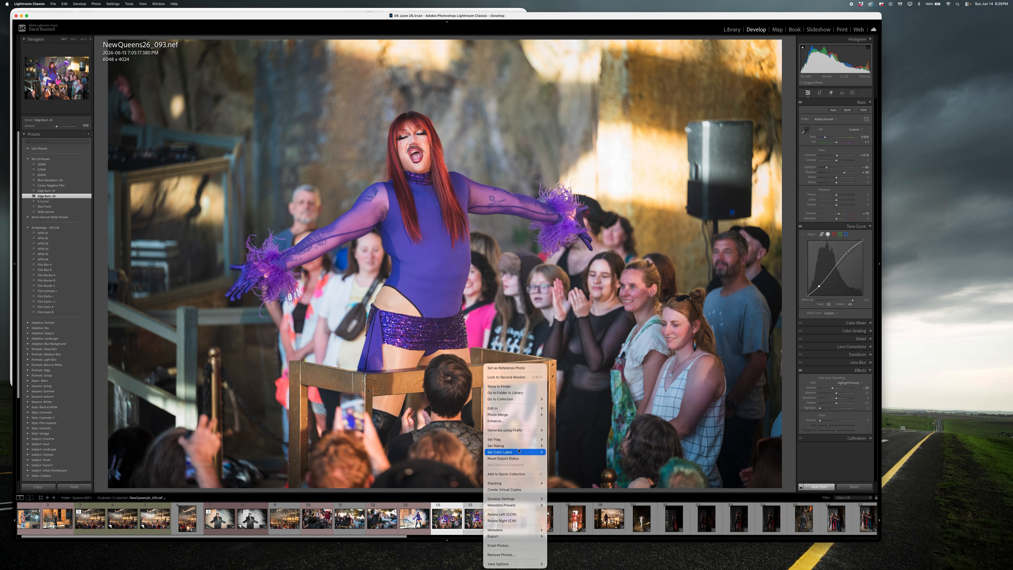
{"action": "mouse_move", "coordinate": [518, 452]}
{"action": "left_click", "coordinate": [551, 453]}
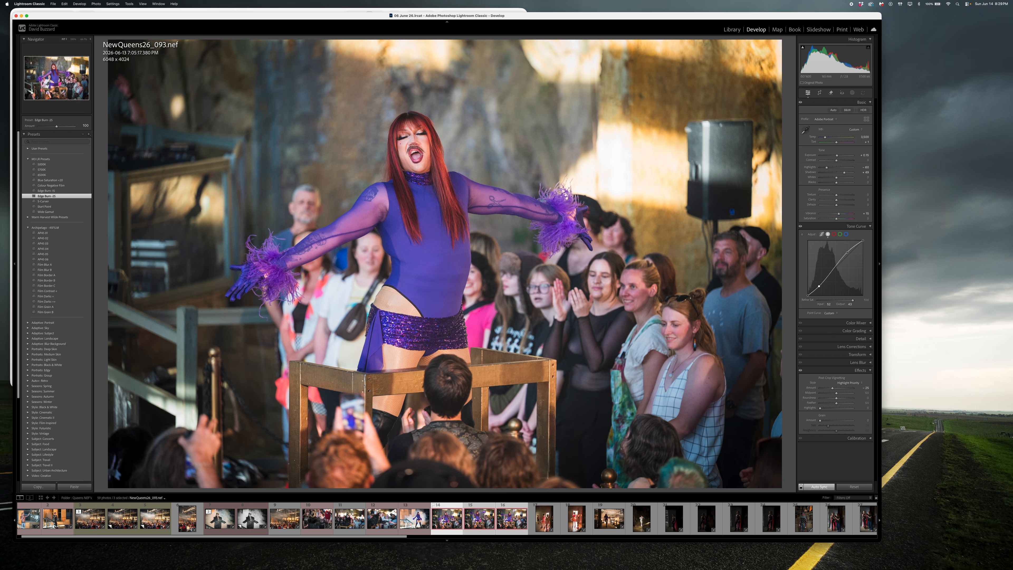
- Compare the edited crowd shots one by one, from NewQueens26_093.nef to NewQueens26_095.nef
{"action": "left_click", "coordinate": [449, 521]}
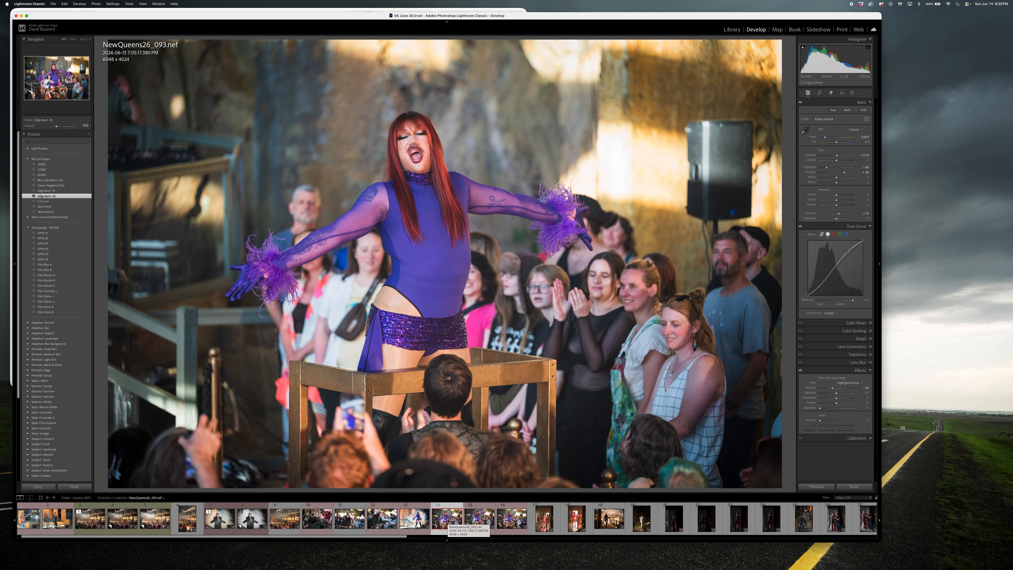
{"action": "key", "text": "Right"}
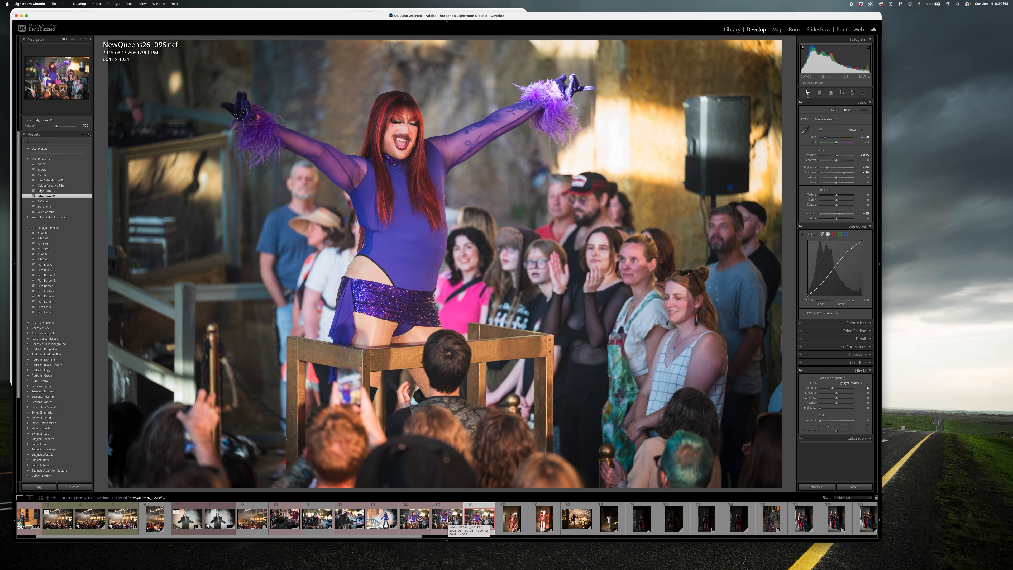
{"action": "key", "text": "Left"}
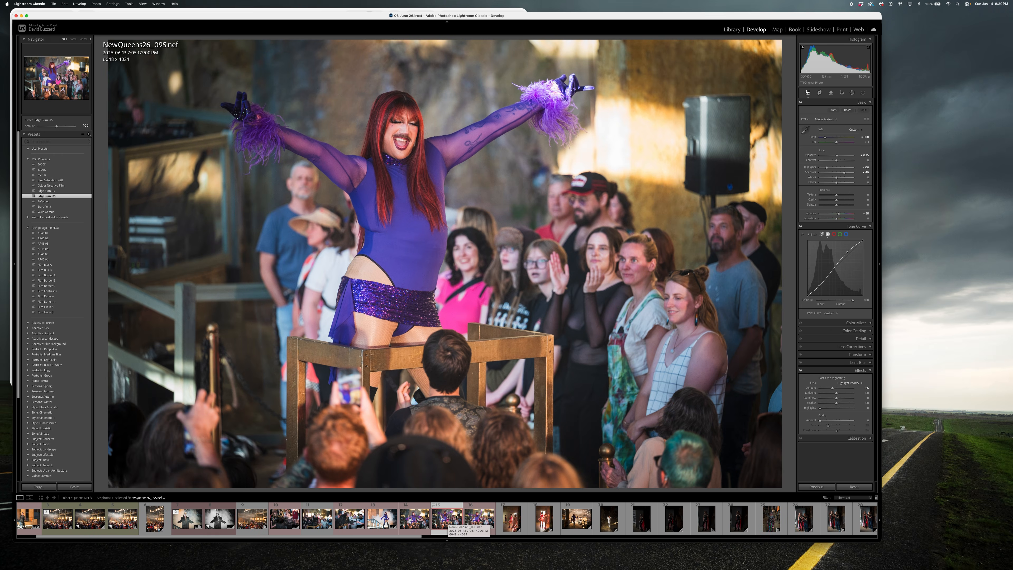
- Convert photo NewQueens26_095 to black and white and adjust the upper part of its tone curve
{"action": "left_click", "coordinate": [852, 112]}
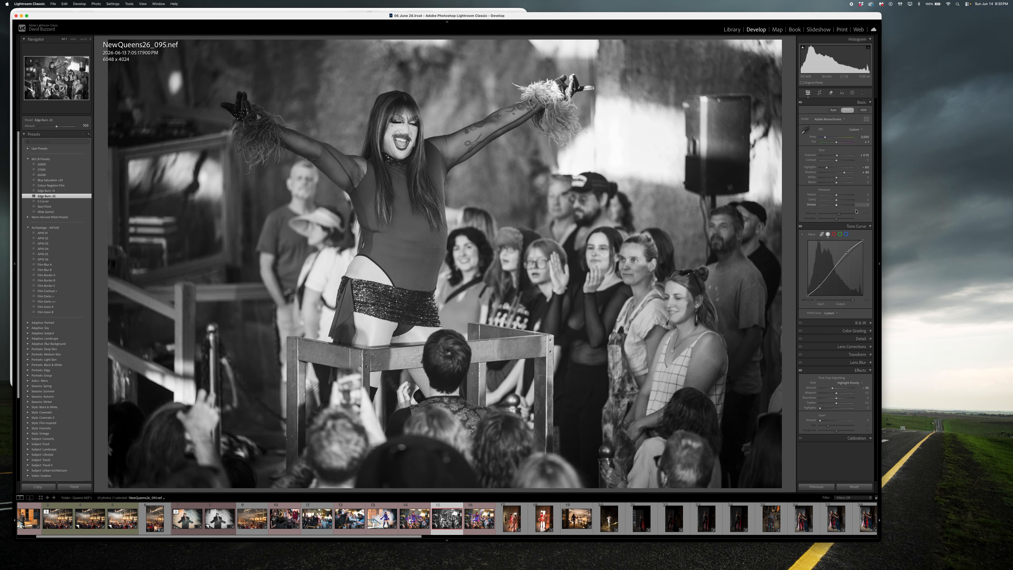
{"action": "left_click_drag", "start_coordinate": [848, 254], "coordinate": [845, 253]}
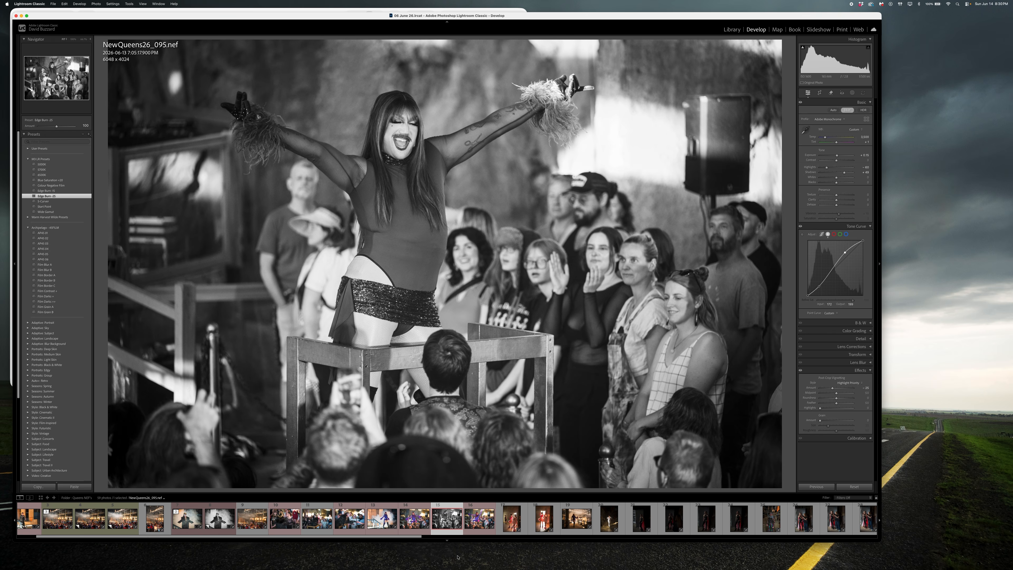
- Straighten photo NewQueens26_116 and crop it tighter around the two performers in pink, keeping the original aspect ratio
{"action": "left_click", "coordinate": [507, 525]}
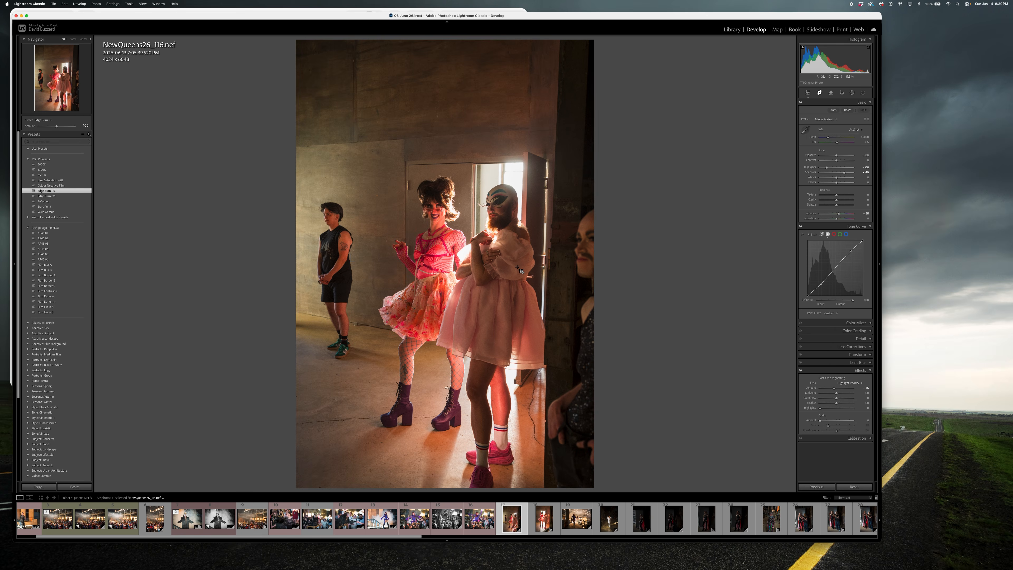
{"action": "key", "text": "r"}
{"action": "left_click_drag", "start_coordinate": [645, 255], "coordinate": [646, 249]}
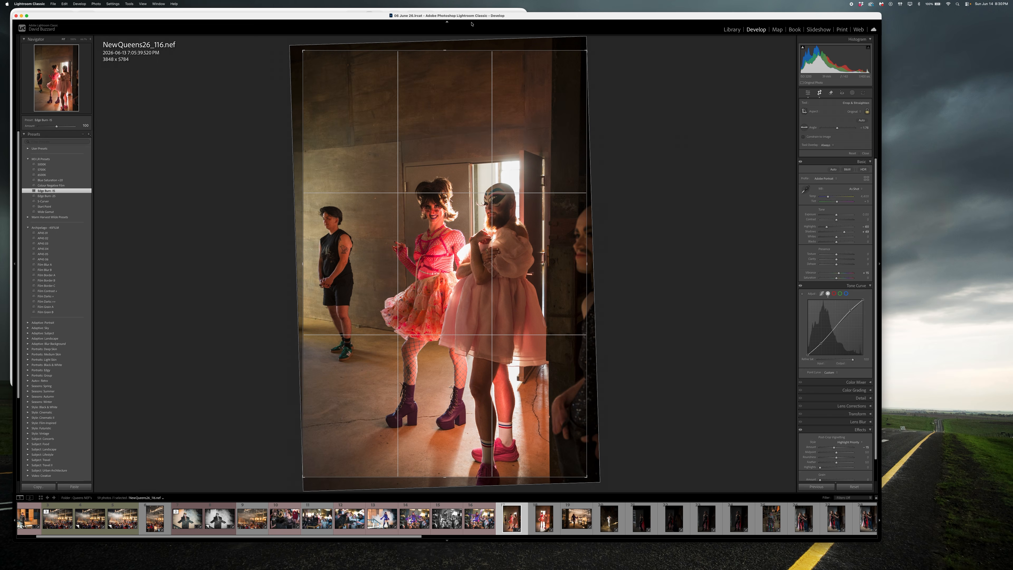
{"action": "left_click_drag", "start_coordinate": [665, 159], "coordinate": [663, 167]}
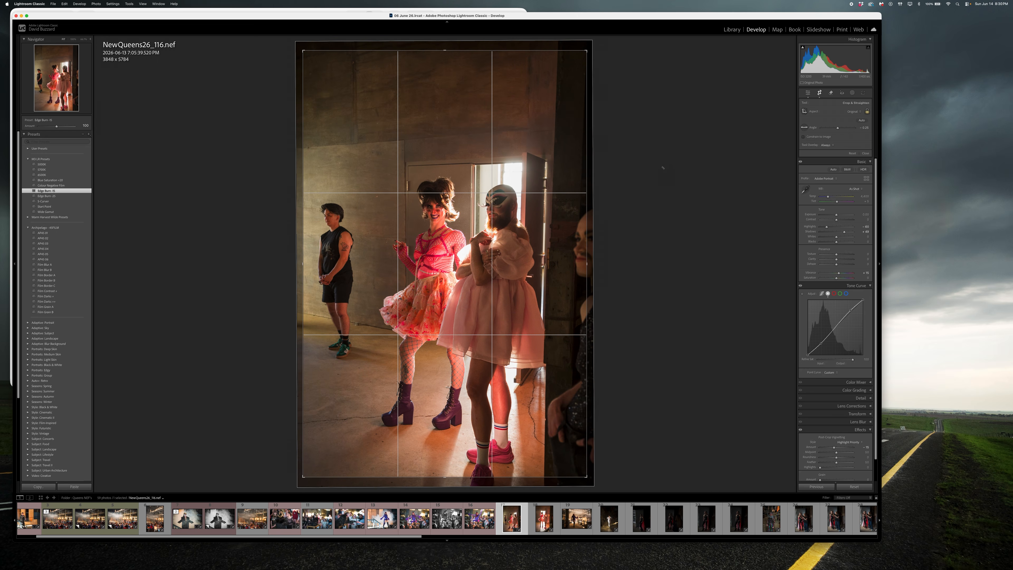
{"action": "left_click_drag", "start_coordinate": [484, 124], "coordinate": [482, 115]}
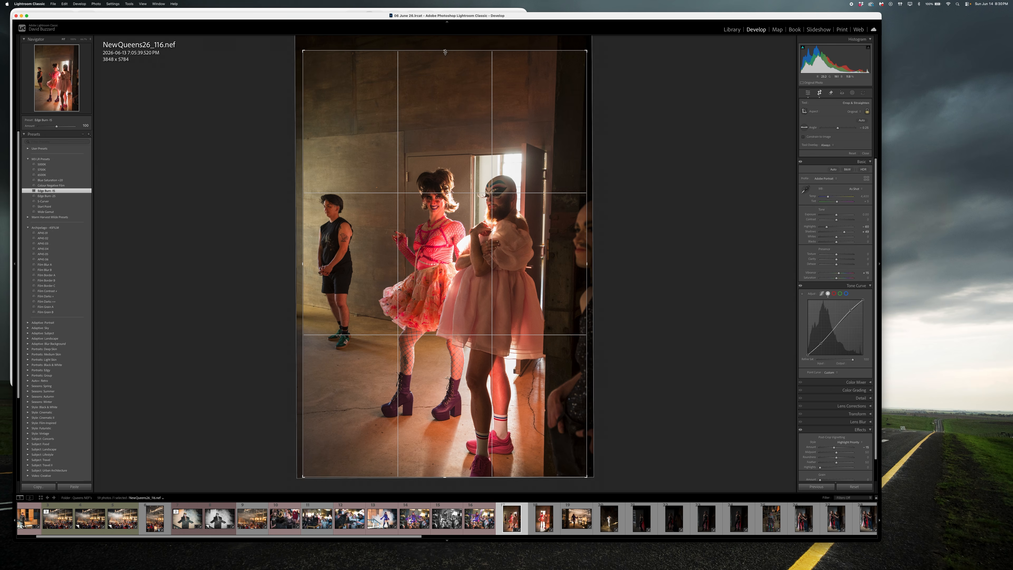
{"action": "left_click_drag", "start_coordinate": [446, 50], "coordinate": [421, 82]}
{"action": "left_click_drag", "start_coordinate": [364, 177], "coordinate": [343, 176]}
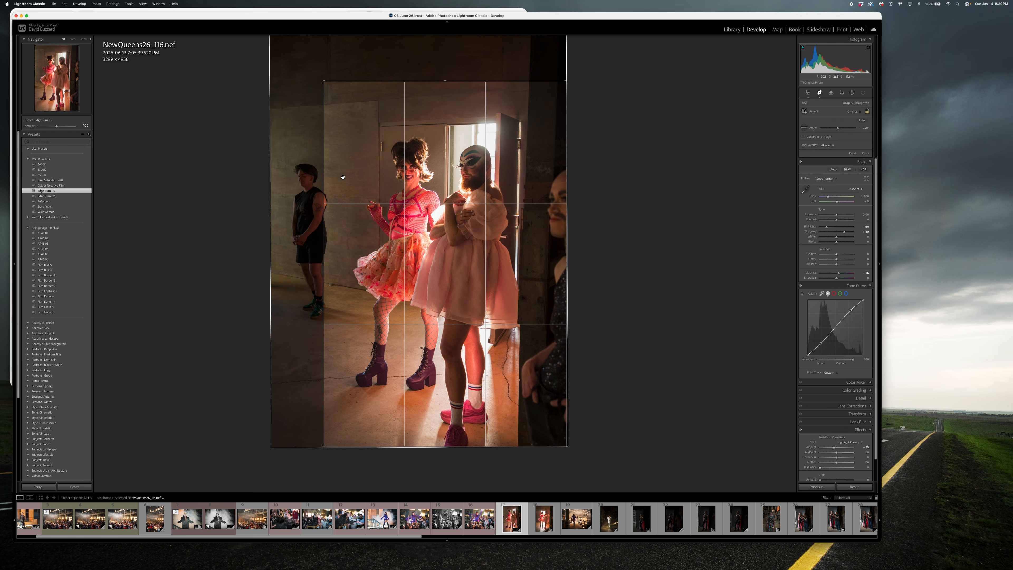
{"action": "key", "text": "Return"}
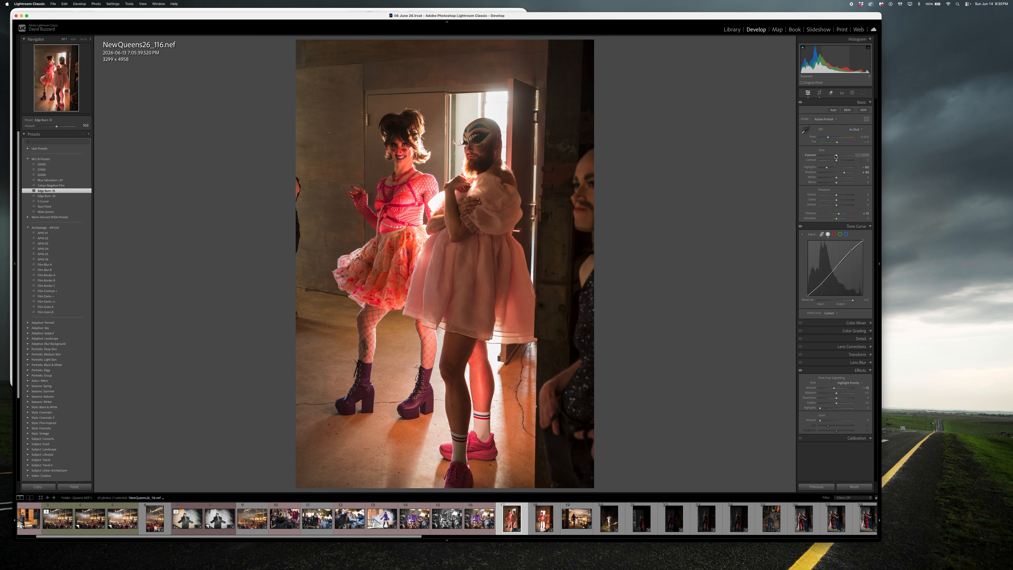
- Brighten NewQueens26_116, apply the Edge Burn -20 preset, adjust its tone curve highlights and give it a red color label
{"action": "left_click_drag", "start_coordinate": [835, 156], "coordinate": [837, 156]}
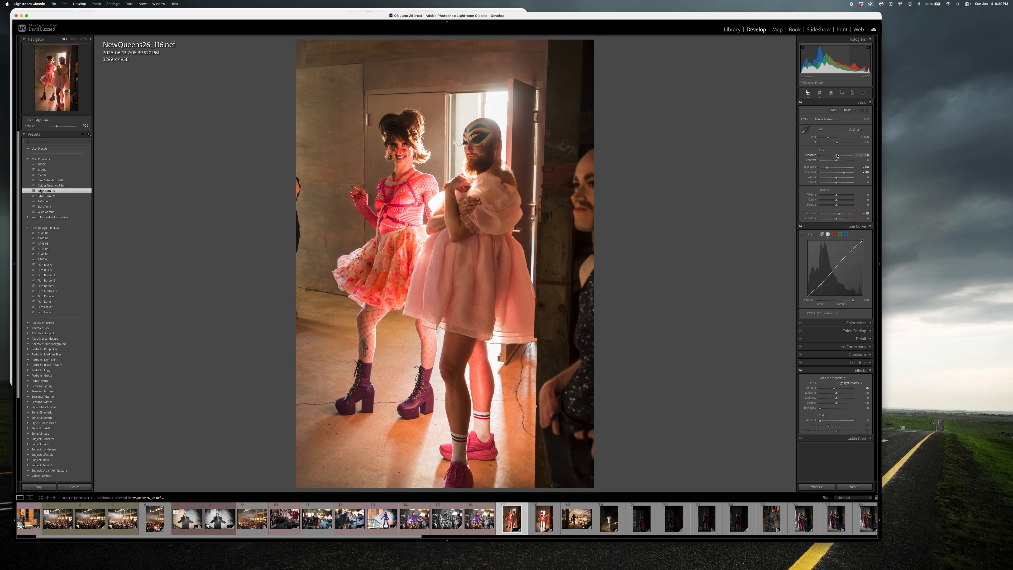
{"action": "left_click", "coordinate": [60, 197]}
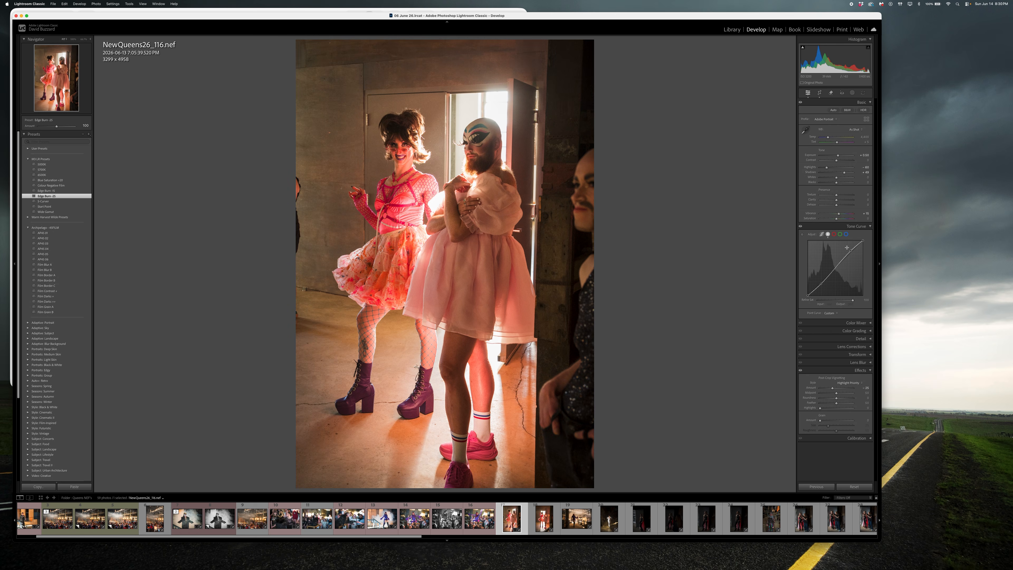
{"action": "left_click_drag", "start_coordinate": [851, 251], "coordinate": [850, 253]}
{"action": "right_click", "coordinate": [422, 274]}
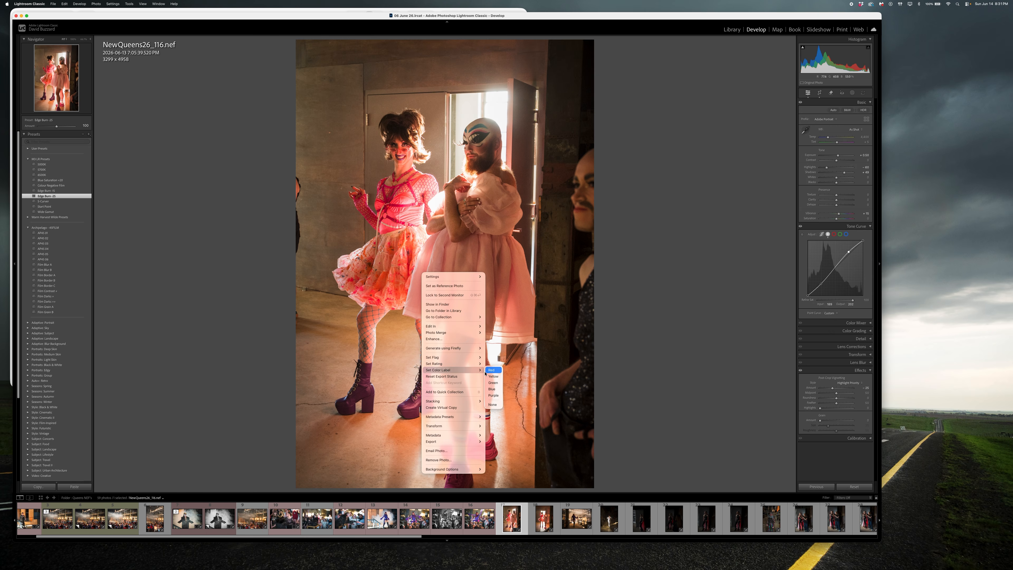
{"action": "left_click", "coordinate": [491, 370]}
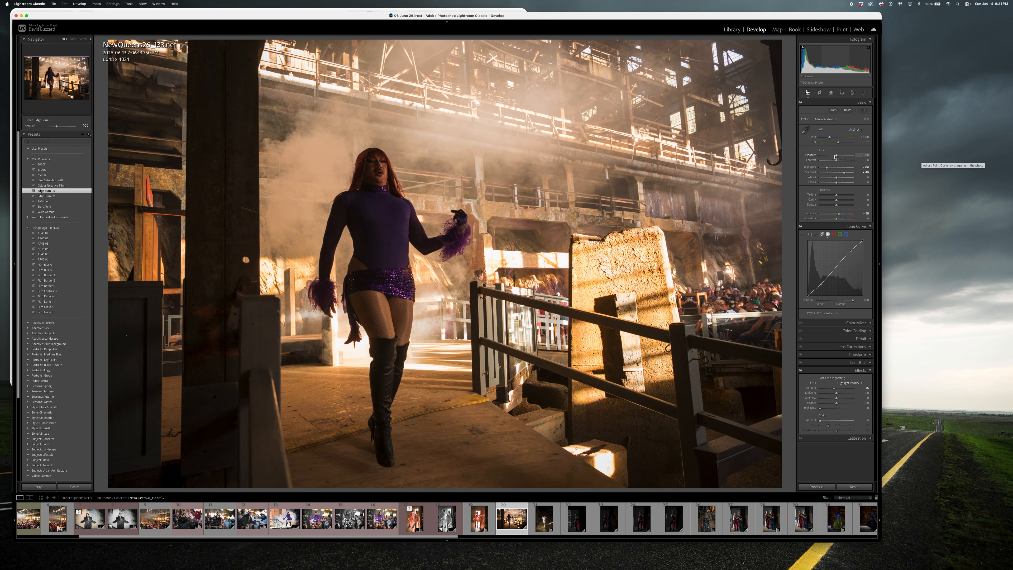
- Lower the exposure of photo NewQueens26_133 slightly
{"action": "left_click_drag", "start_coordinate": [836, 157], "coordinate": [835, 157]}
- Try white balance temperatures of 3500 and 4000 with a shifted tint, and set the white balance back to As Shot
{"action": "left_click", "coordinate": [865, 138]}
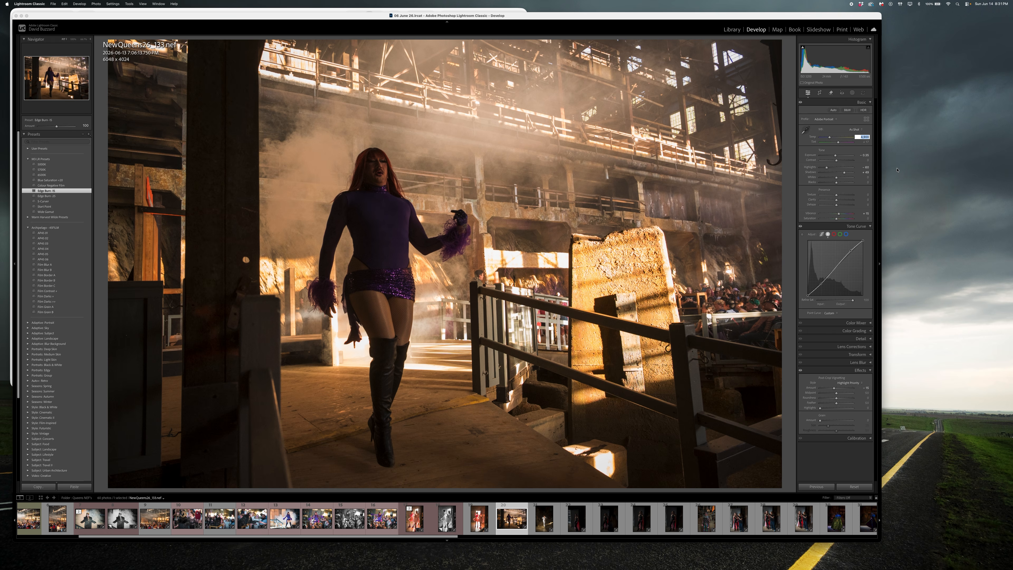
{"action": "type", "text": "3,500"}
{"action": "key", "text": "Return"}
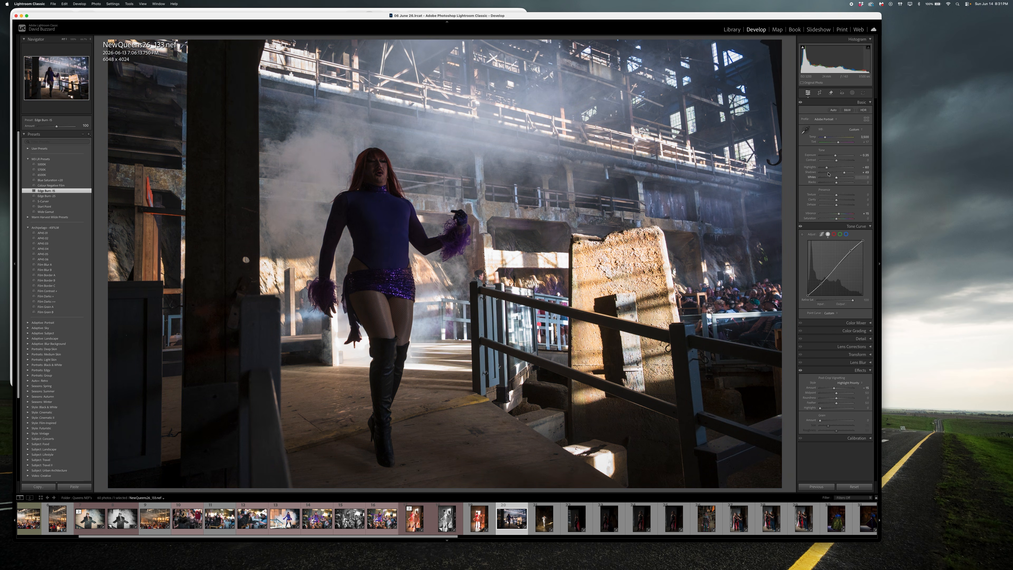
{"action": "left_click", "coordinate": [866, 137]}
{"action": "type", "text": "4000"}
{"action": "key", "text": "Return"}
{"action": "left_click_drag", "start_coordinate": [837, 143], "coordinate": [835, 143]}
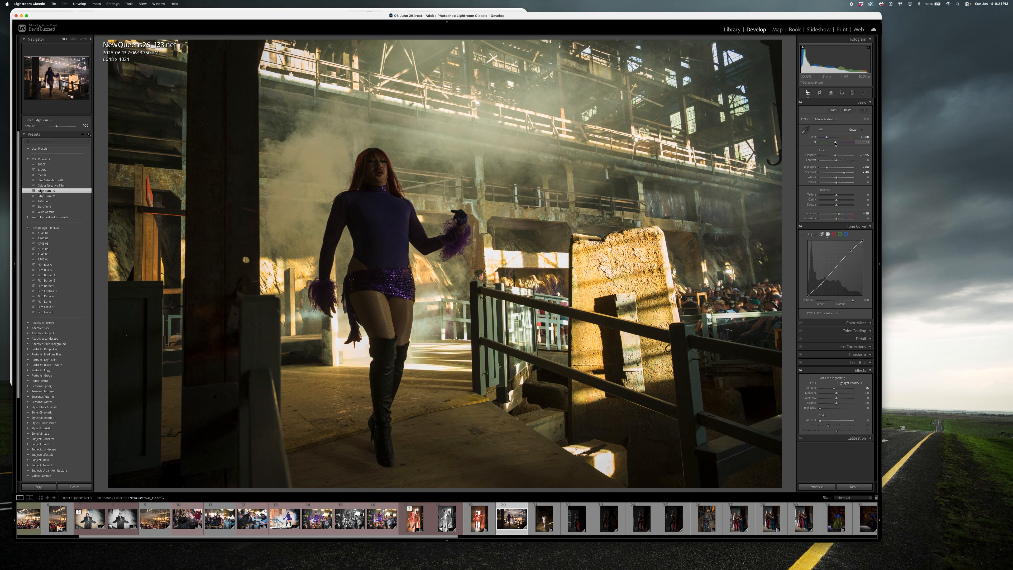
{"action": "left_click_drag", "start_coordinate": [836, 143], "coordinate": [836, 143]}
{"action": "left_click", "coordinate": [862, 130]}
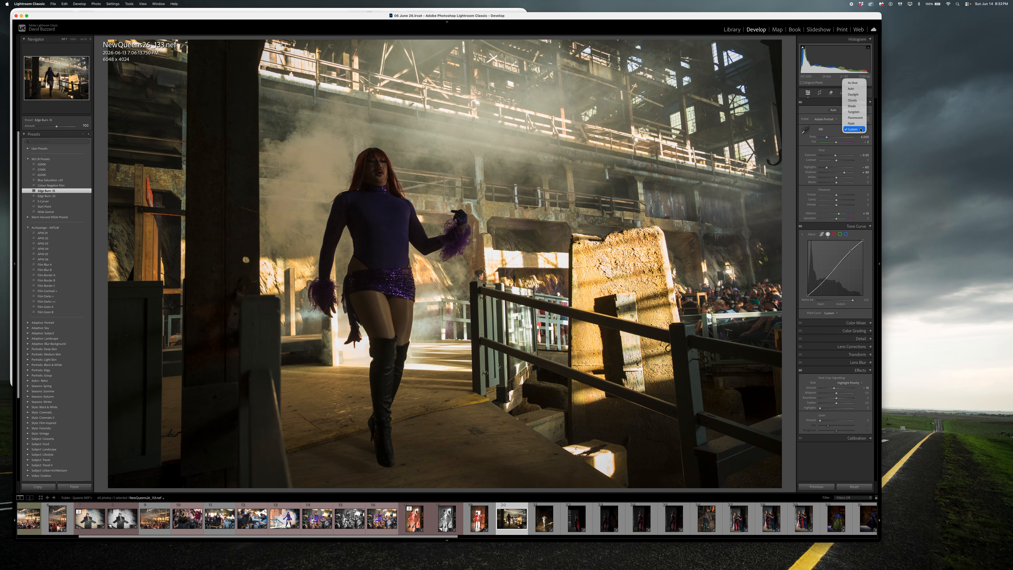
{"action": "left_click", "coordinate": [853, 83]}
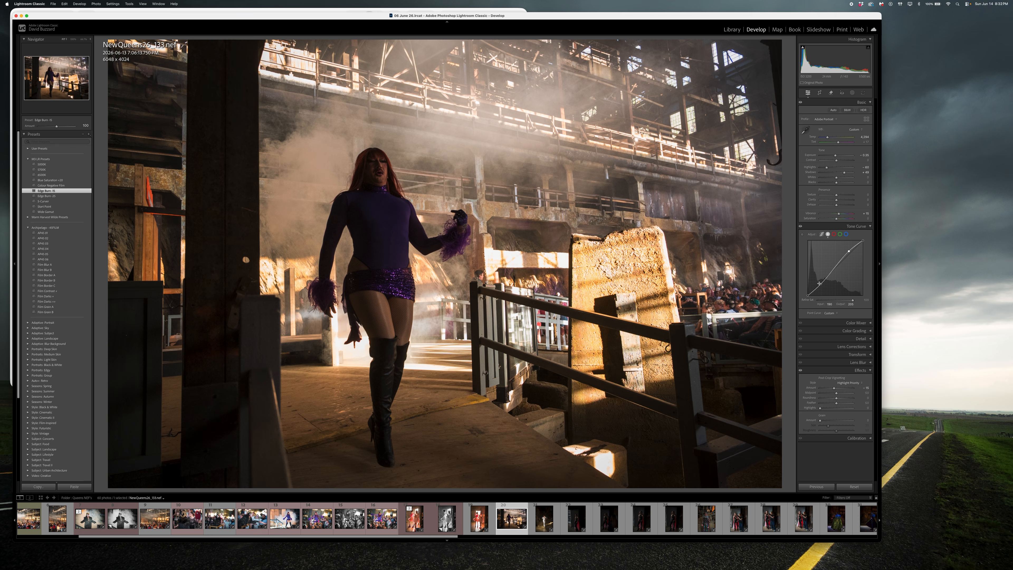
- Adjust the shadow point of NewQueens26_133's tone curve and give the photo a yellow color label
{"action": "left_click_drag", "start_coordinate": [820, 285], "coordinate": [820, 285]}
{"action": "right_click", "coordinate": [499, 509]}
{"action": "mouse_move", "coordinate": [567, 452]}
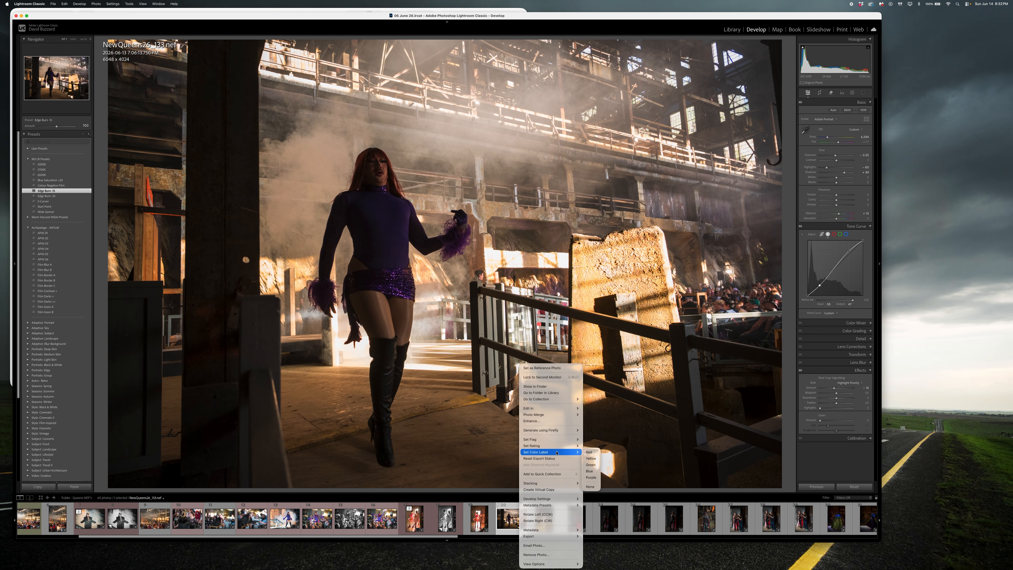
{"action": "left_click", "coordinate": [590, 459]}
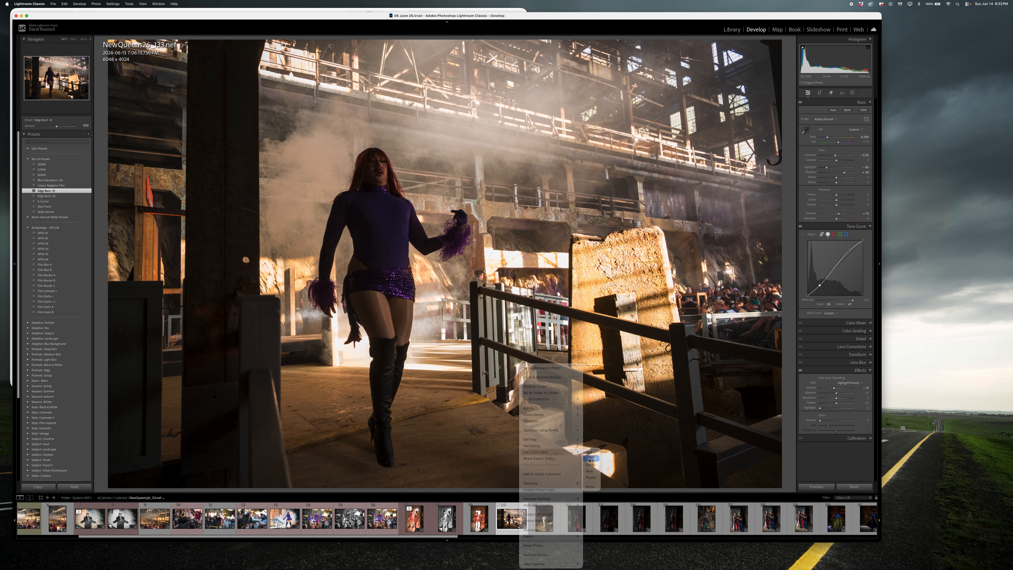
- Create a virtual copy of NewQueens26_133, flatten its tone curve highlights and raise its exposure to brighten the performer
{"action": "key", "text": "super+apostrophe"}
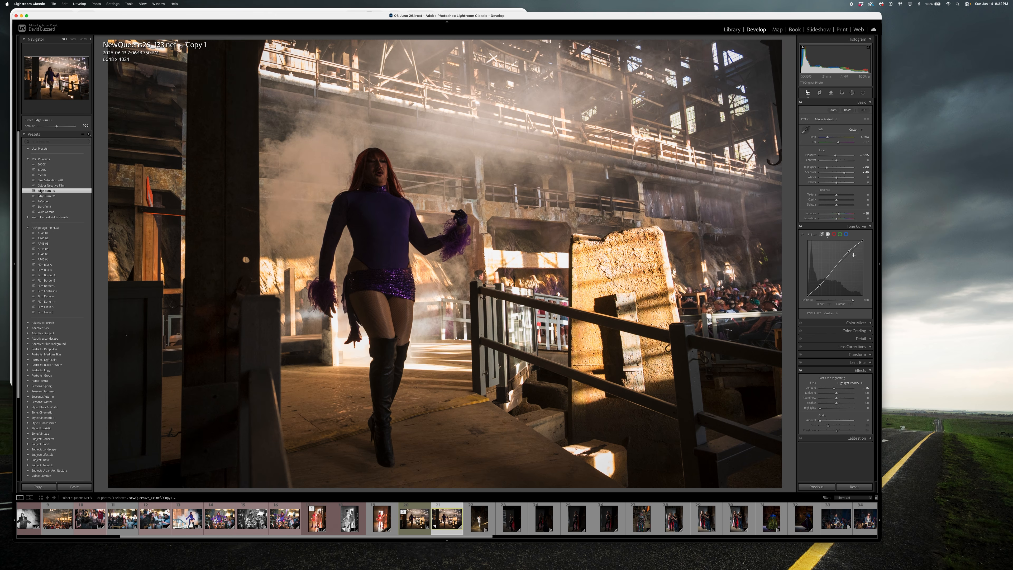
{"action": "left_click_drag", "start_coordinate": [850, 252], "coordinate": [849, 255]}
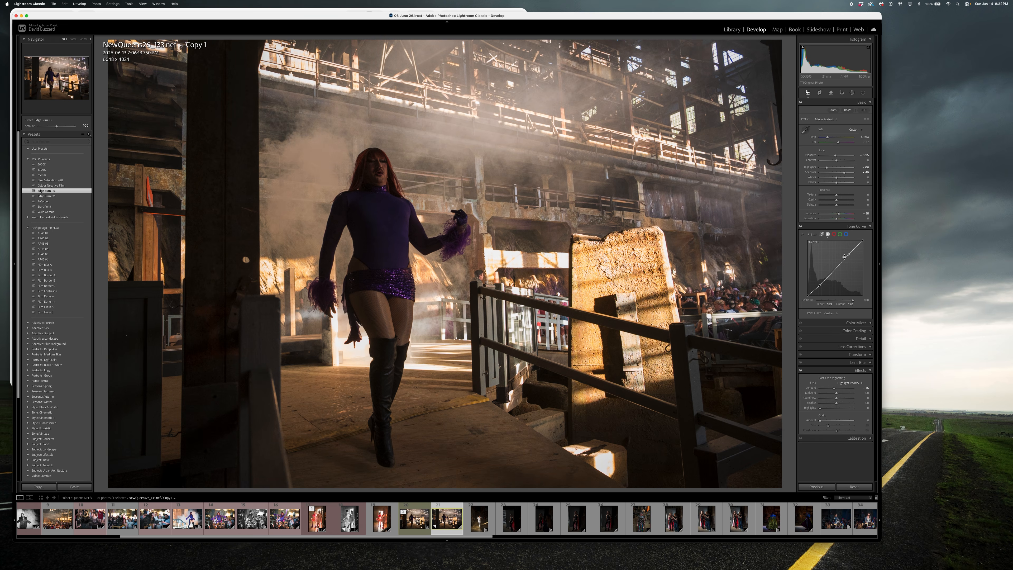
{"action": "left_click_drag", "start_coordinate": [835, 157], "coordinate": [839, 155]}
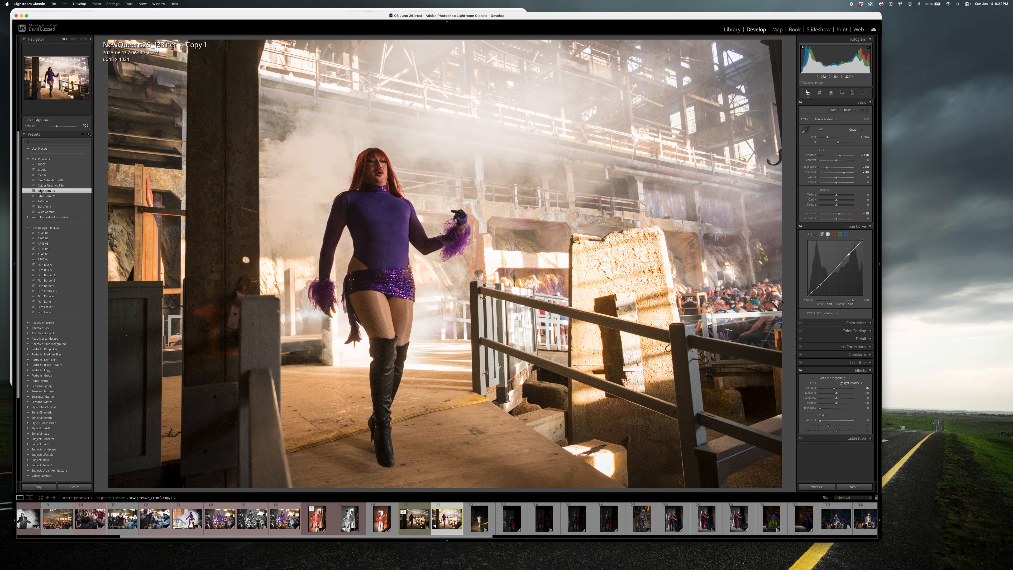
- Select the dark original and the bright virtual copy of NewQueens26_133 and open them together as layers in Photoshop
{"action": "left_click", "coordinate": [405, 521], "text": "super"}
{"action": "right_click", "coordinate": [406, 521]}
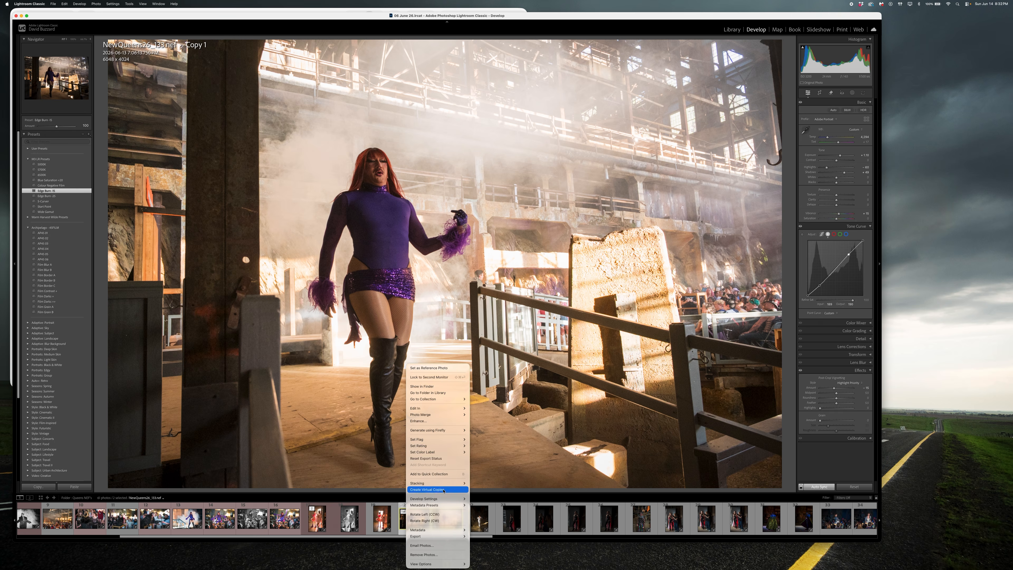
{"action": "mouse_move", "coordinate": [439, 439]}
{"action": "mouse_move", "coordinate": [414, 408]}
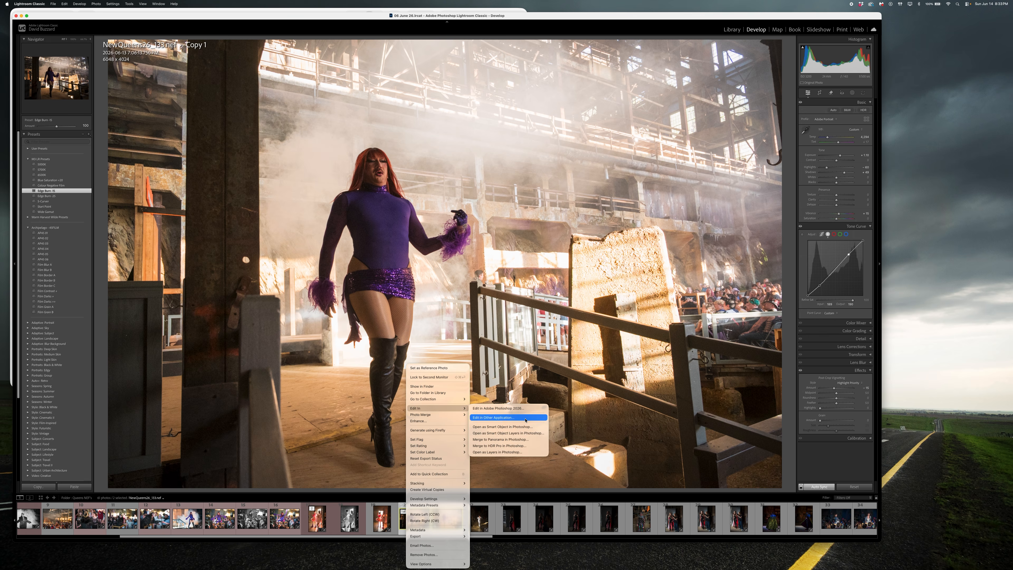
{"action": "left_click", "coordinate": [523, 454]}
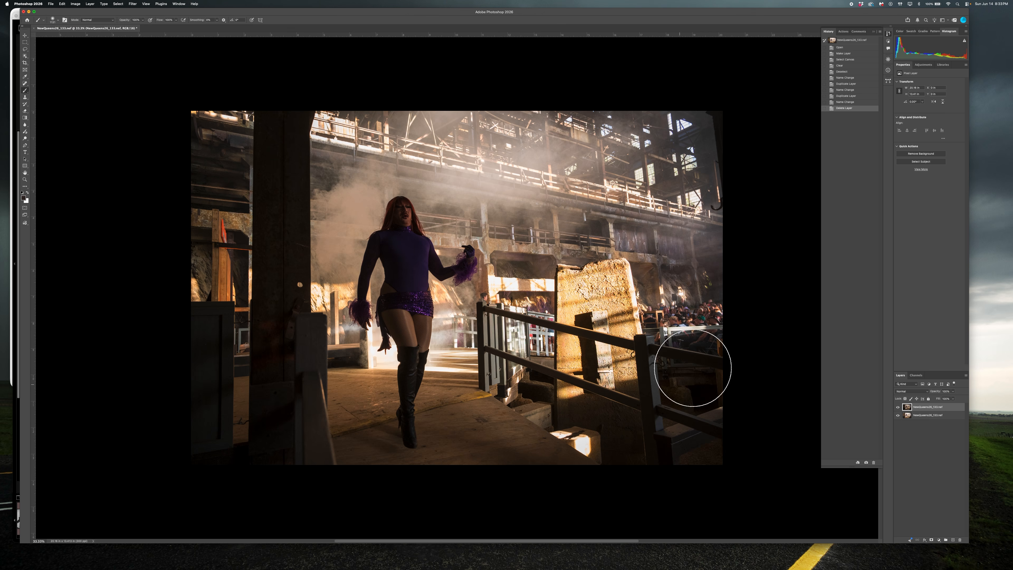
- Move the bright version above the dark one in the layer stack and auto-align the two layers
{"action": "left_click_drag", "start_coordinate": [938, 411], "coordinate": [934, 419]}
{"action": "left_click", "coordinate": [932, 408], "text": "shift"}
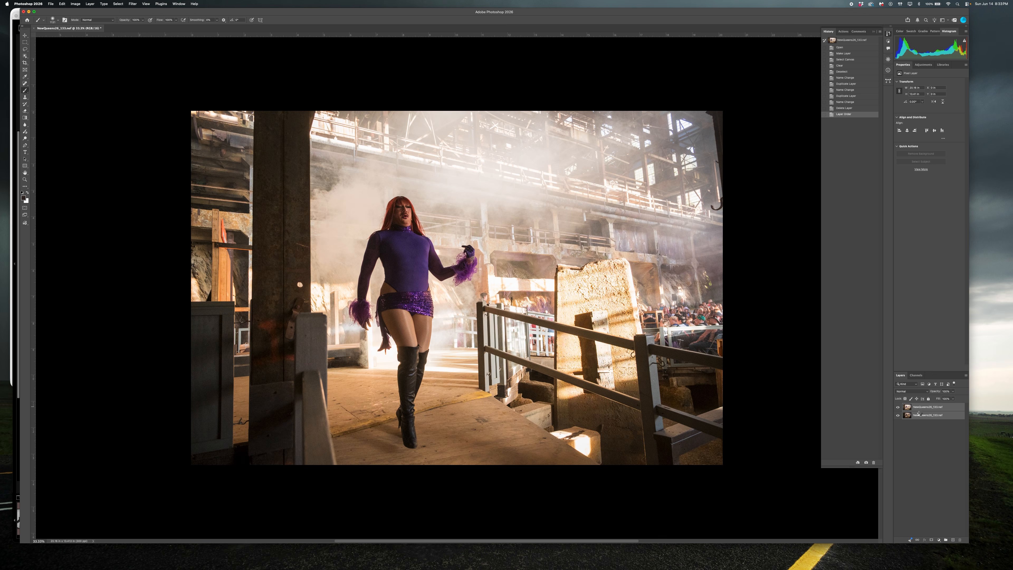
{"action": "left_click", "coordinate": [920, 427]}
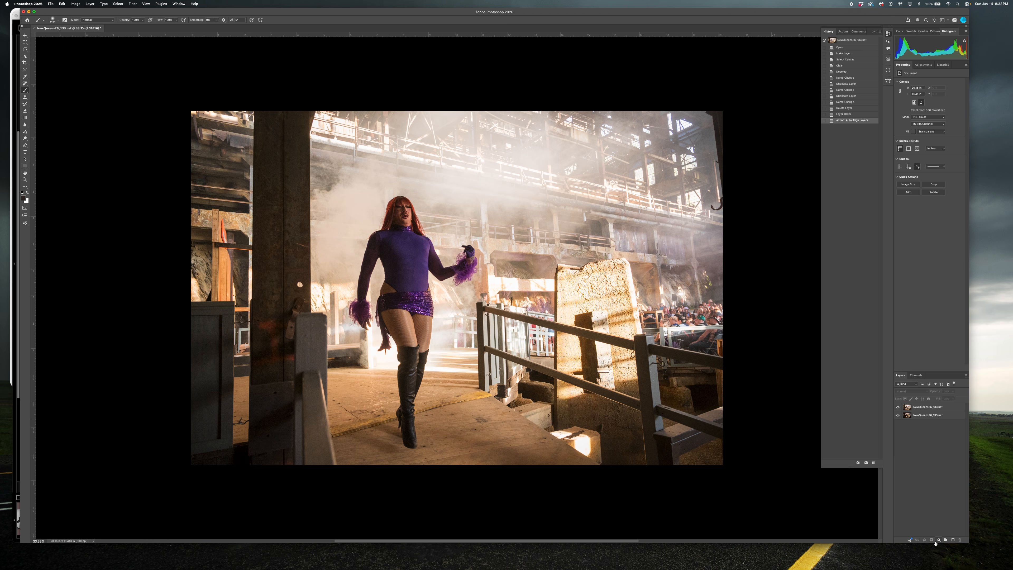
- Add a black layer mask to the bright layer and make white the foreground color
{"action": "left_click", "coordinate": [940, 406]}
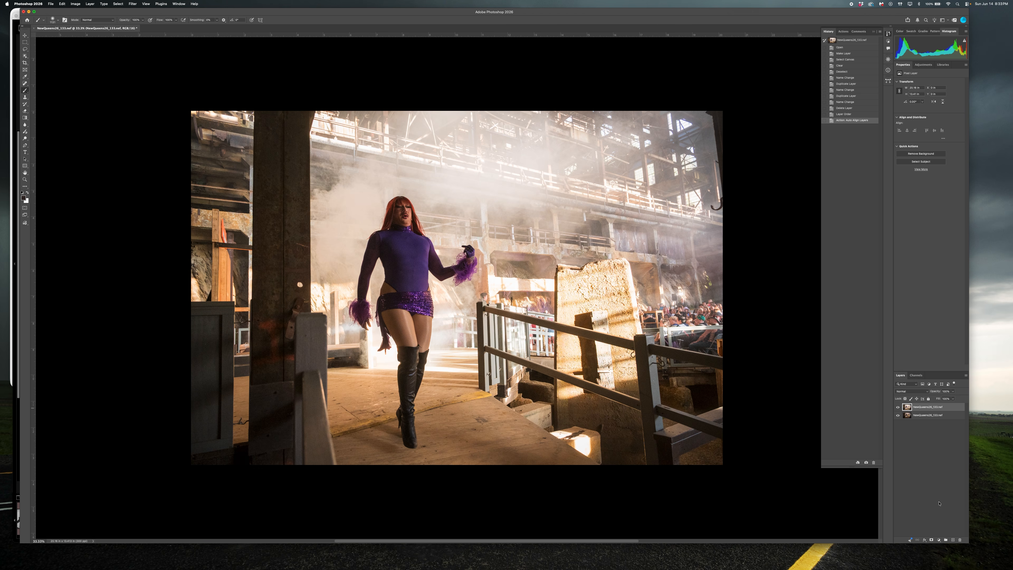
{"action": "left_click", "coordinate": [933, 541], "text": "alt"}
{"action": "key", "text": "x"}
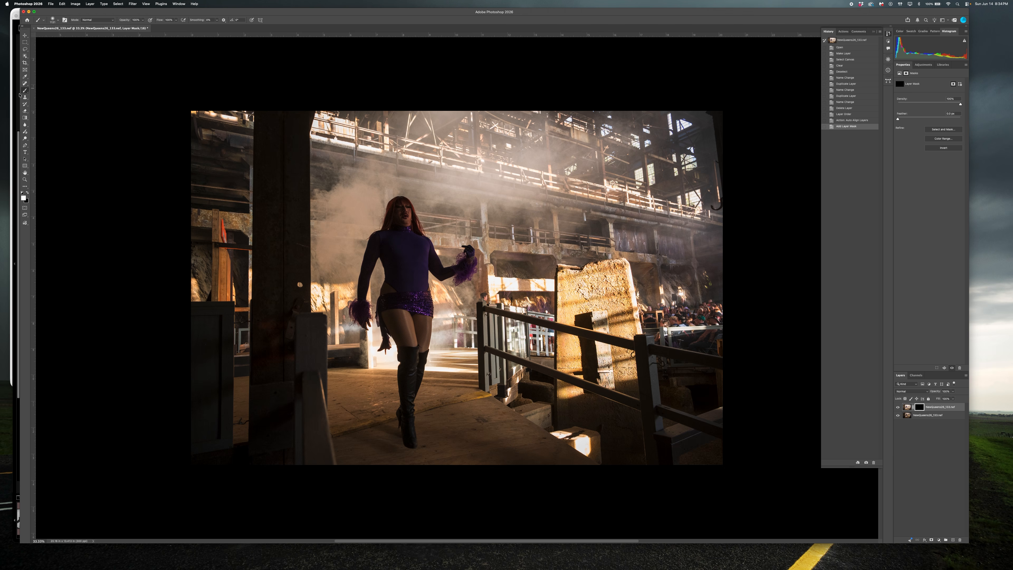
- Paint white on the mask over the performer and the surrounding floor to reveal the bright version, and compare with the layer hidden
{"action": "left_click_drag", "start_coordinate": [206, 204], "coordinate": [204, 208]}
{"action": "mouse_move", "coordinate": [414, 418]}
{"action": "left_mouse_down"}
{"action": "mouse_move", "coordinate": [381, 293]}
{"action": "mouse_move", "coordinate": [408, 233]}
{"action": "mouse_move", "coordinate": [395, 230]}
{"action": "mouse_move", "coordinate": [399, 255]}
{"action": "left_mouse_up"}
{"action": "mouse_move", "coordinate": [393, 256]}
{"action": "left_mouse_down"}
{"action": "mouse_move", "coordinate": [395, 267]}
{"action": "mouse_move", "coordinate": [445, 273]}
{"action": "mouse_move", "coordinate": [438, 284]}
{"action": "left_mouse_up"}
{"action": "mouse_move", "coordinate": [405, 382]}
{"action": "left_mouse_down"}
{"action": "mouse_move", "coordinate": [396, 396]}
{"action": "mouse_move", "coordinate": [439, 418]}
{"action": "mouse_move", "coordinate": [455, 413]}
{"action": "left_mouse_up"}
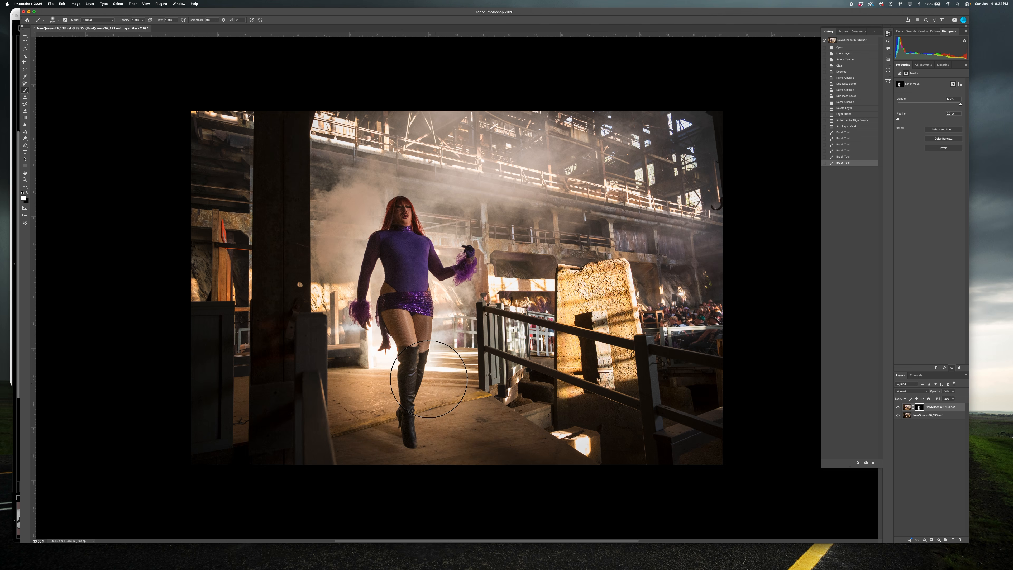
{"action": "left_click_drag", "start_coordinate": [414, 363], "coordinate": [446, 353]}
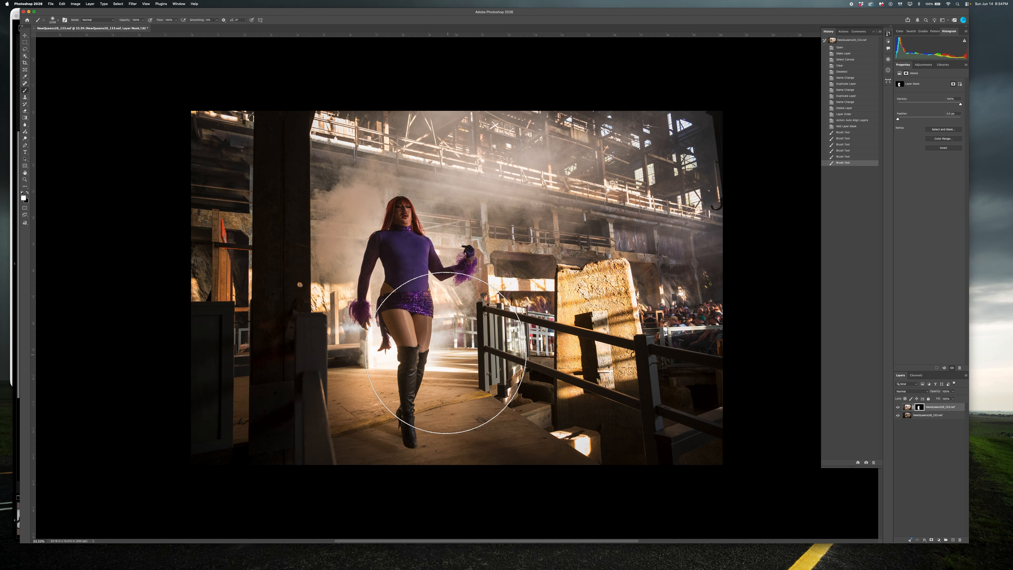
{"action": "left_click", "coordinate": [434, 366]}
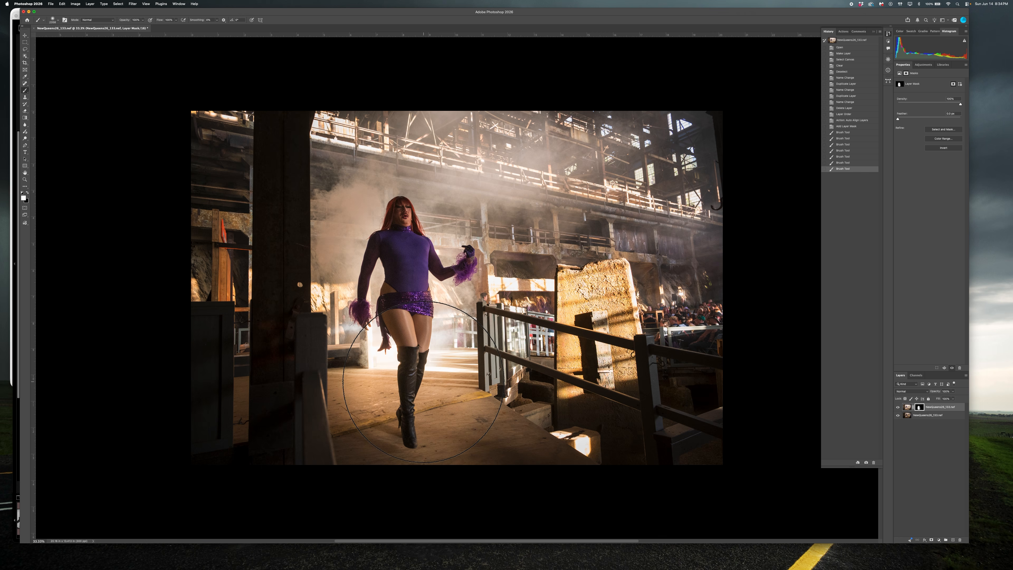
{"action": "left_click", "coordinate": [429, 384]}
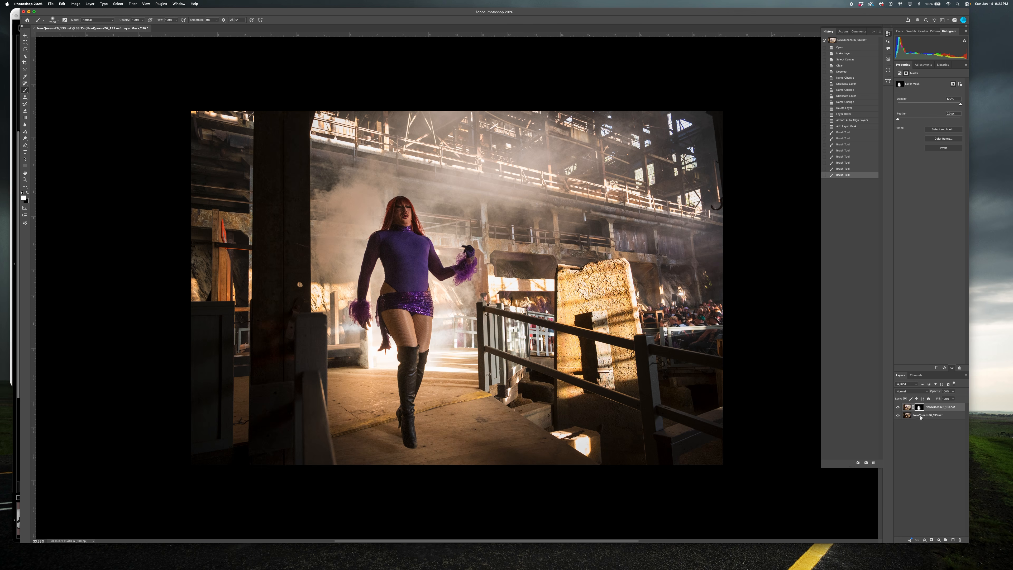
{"action": "left_click", "coordinate": [899, 407]}
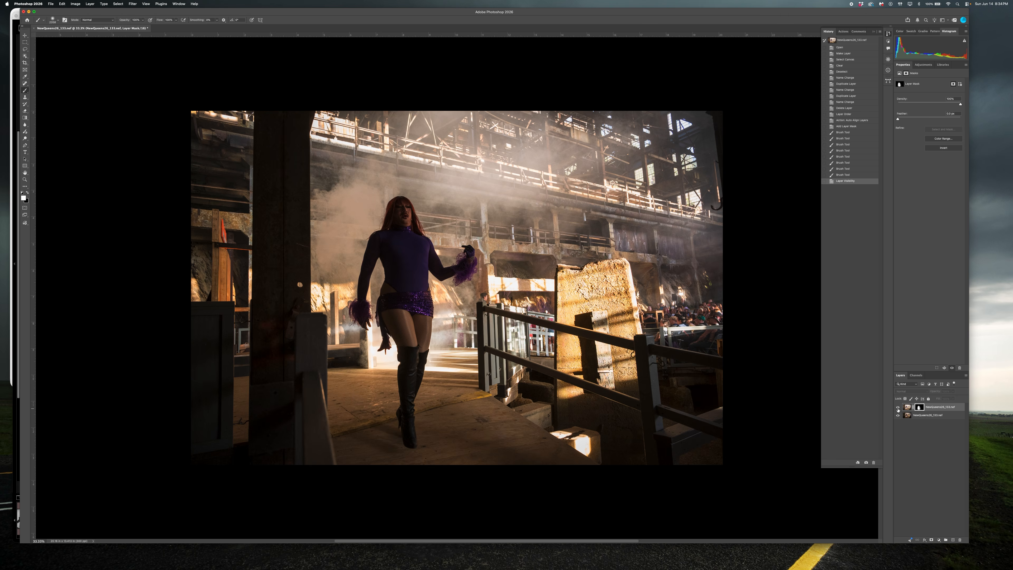
{"action": "left_click", "coordinate": [899, 407]}
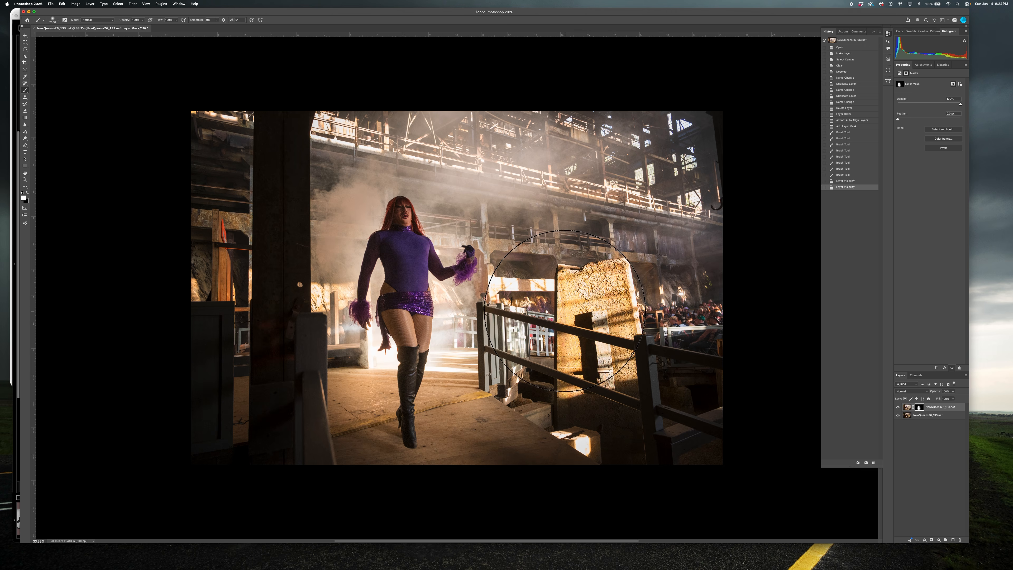
- Paint black on the bright layer's mask over the railing, background and pillar around the performer, and compare with the layer hidden
{"action": "left_click_drag", "start_coordinate": [560, 304], "coordinate": [526, 304]}
{"action": "key", "text": "x"}
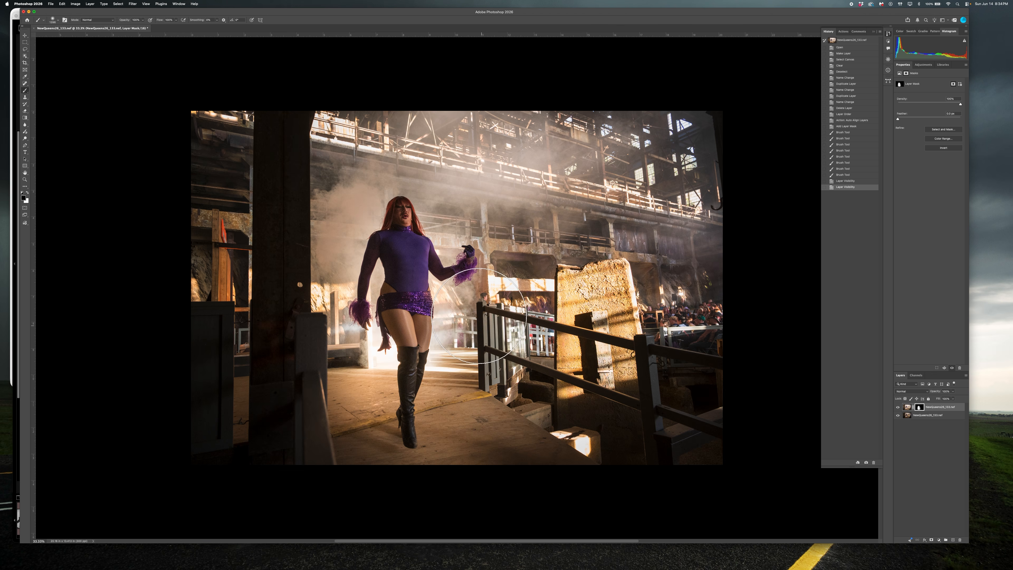
{"action": "left_click_drag", "start_coordinate": [480, 315], "coordinate": [478, 297]}
{"action": "mouse_move", "coordinate": [474, 208]}
{"action": "left_mouse_down"}
{"action": "mouse_move", "coordinate": [479, 192]}
{"action": "mouse_move", "coordinate": [473, 209]}
{"action": "left_mouse_up"}
{"action": "mouse_move", "coordinate": [313, 309]}
{"action": "left_mouse_down"}
{"action": "mouse_move", "coordinate": [333, 248]}
{"action": "mouse_move", "coordinate": [345, 275]}
{"action": "left_mouse_up"}
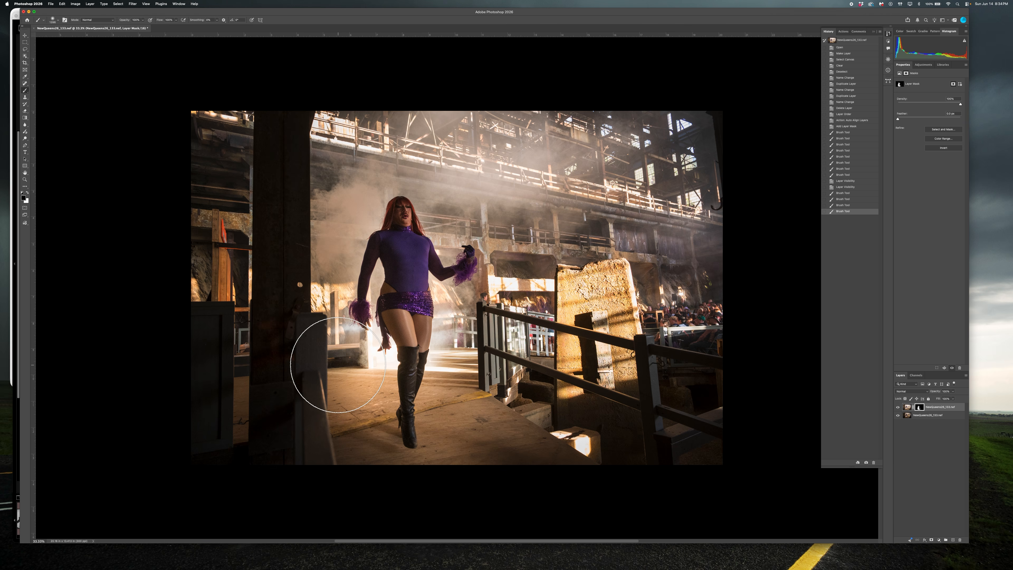
{"action": "left_click_drag", "start_coordinate": [338, 364], "coordinate": [316, 362]}
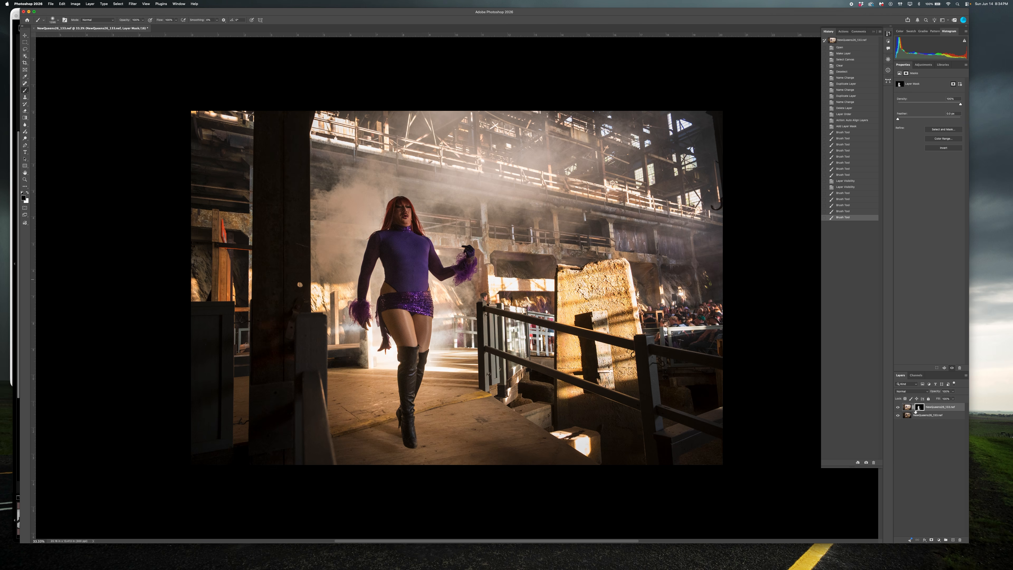
{"action": "left_click", "coordinate": [898, 408]}
{"action": "left_click", "coordinate": [899, 407]}
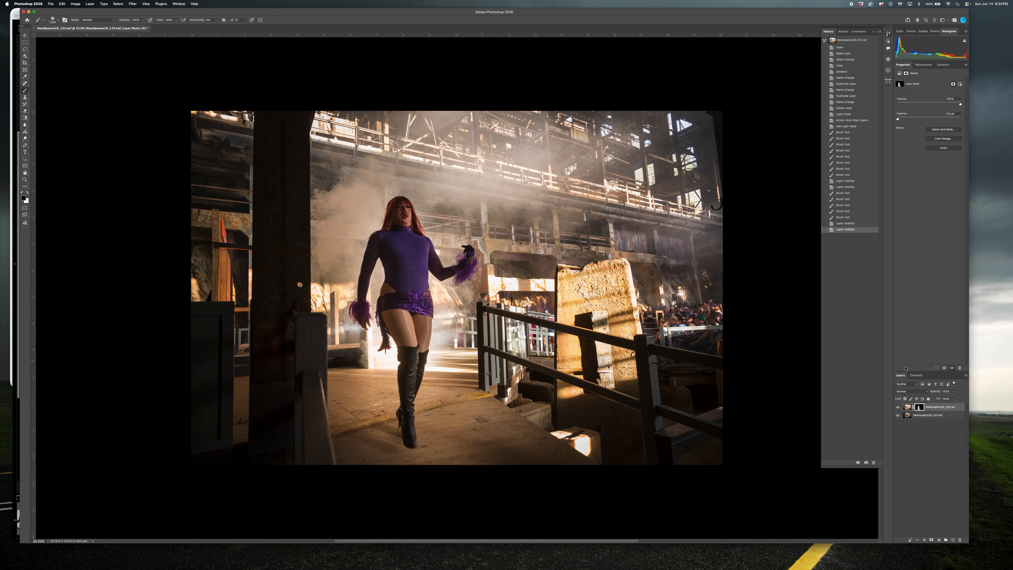
- Run the Start Point action to add Levels and Curves adjustment layers above the blended photo
{"action": "left_click", "coordinate": [889, 34]}
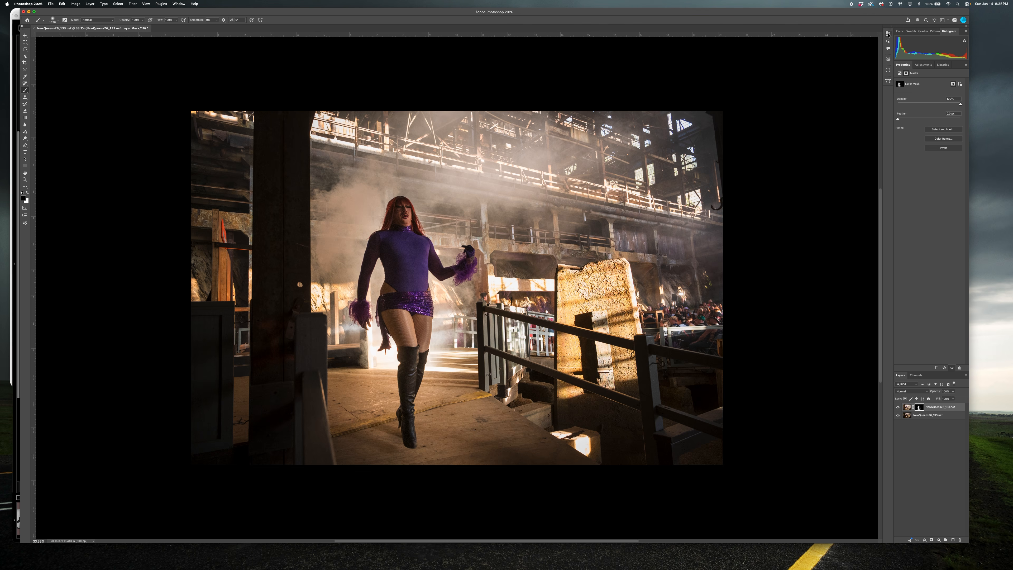
{"action": "left_click", "coordinate": [889, 41]}
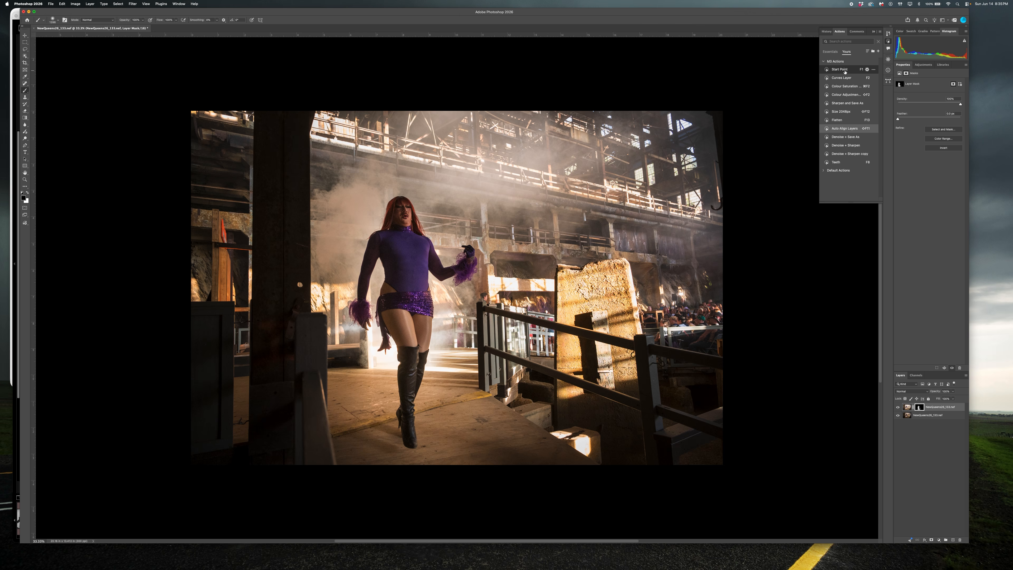
{"action": "key", "text": "F1"}
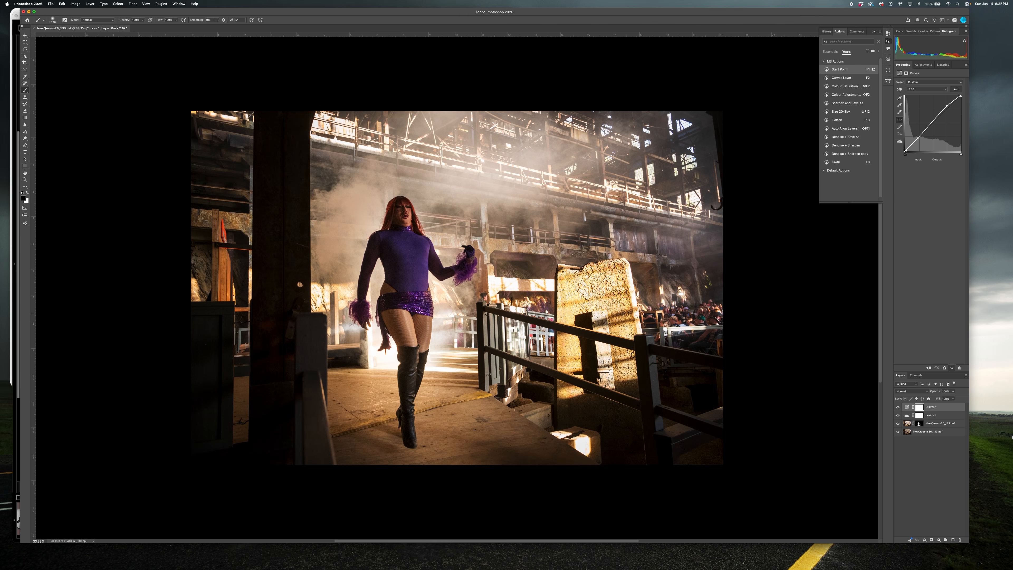
- Fine-tune the highlight input of the Levels layer and the shadow point of the Curves layer
{"action": "left_click", "coordinate": [947, 412]}
{"action": "left_click", "coordinate": [960, 417]}
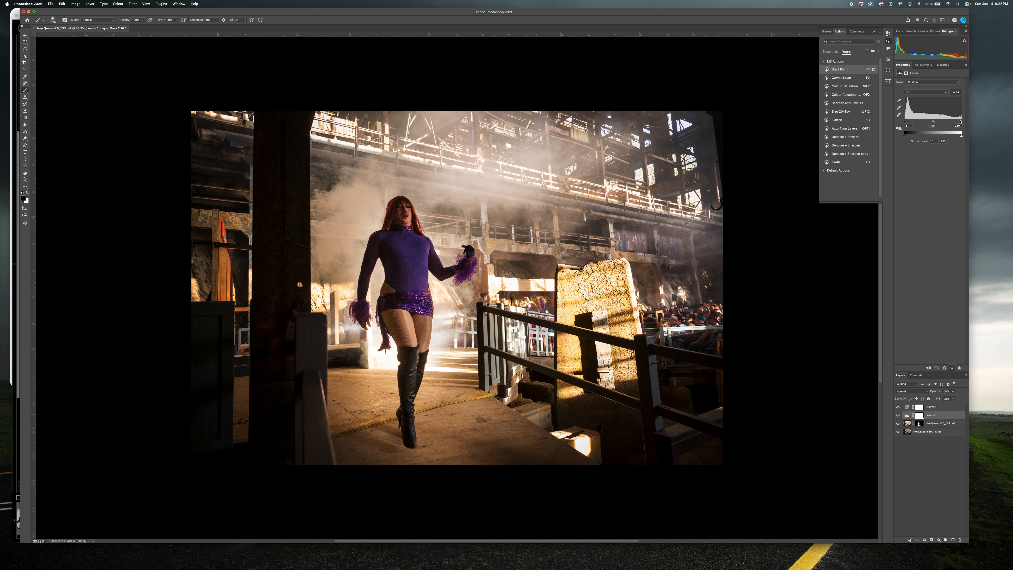
{"action": "left_click_drag", "start_coordinate": [961, 121], "coordinate": [963, 122]}
{"action": "left_click", "coordinate": [959, 408]}
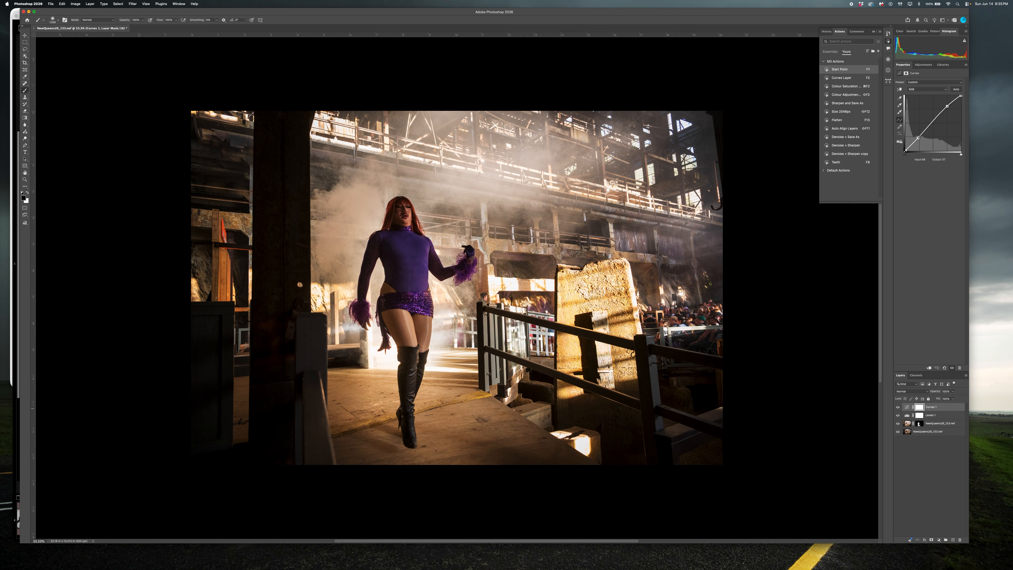
{"action": "left_click_drag", "start_coordinate": [920, 138], "coordinate": [918, 138]}
- Add a second Curves layer, raise its highlight point to brighten the image, and invert its mask to black
{"action": "key", "text": "F2"}
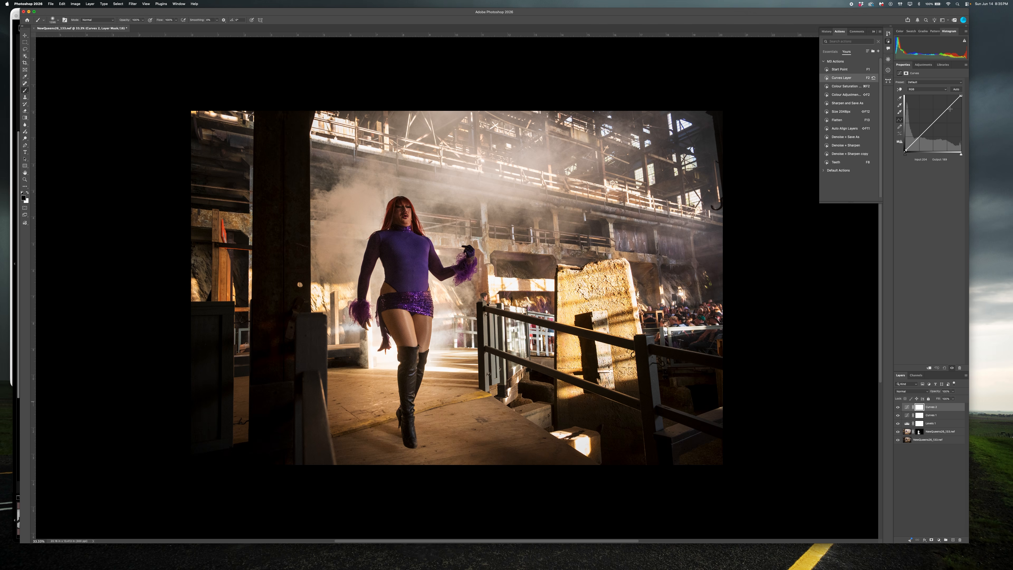
{"action": "left_click_drag", "start_coordinate": [946, 110], "coordinate": [943, 109]}
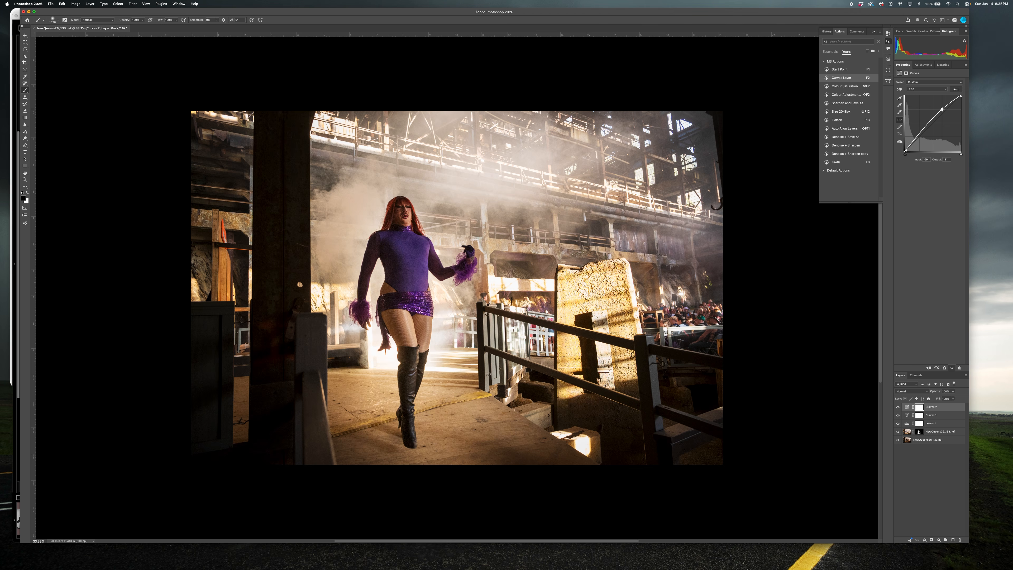
{"action": "key", "text": "super+i"}
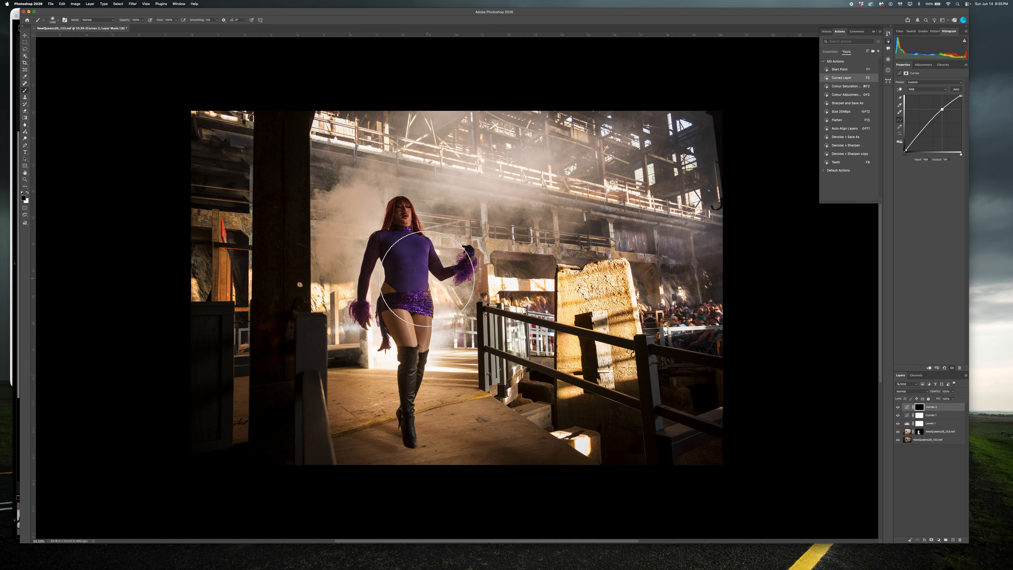
- Paint white with a smaller brush on the brightening Curves mask over the performer's face and body
{"action": "scroll", "coordinate": [425, 279], "scroll_direction": "down", "scroll_amount": 2}
{"action": "scroll", "coordinate": [425, 285], "scroll_direction": "up", "scroll_amount": 4}
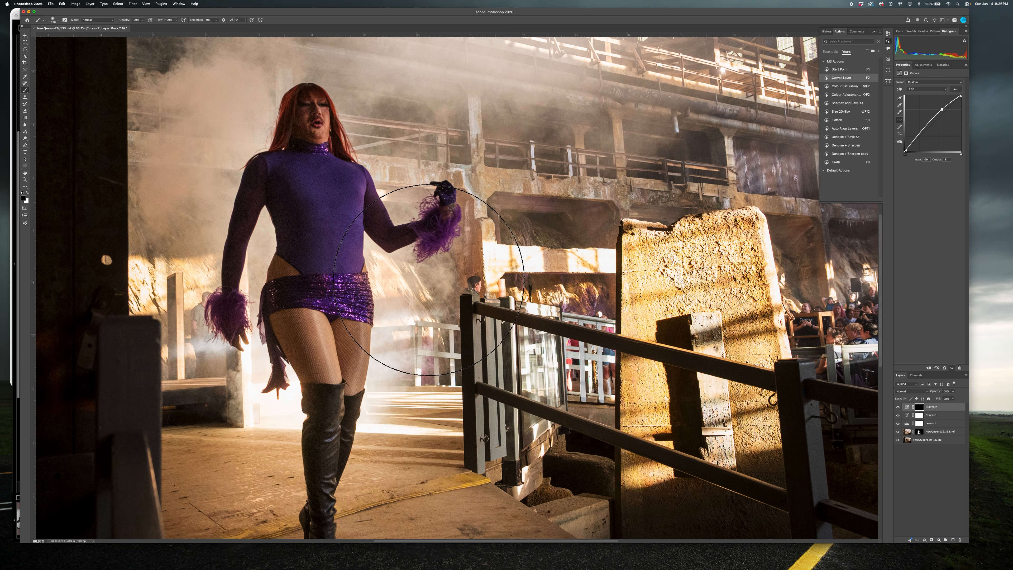
{"action": "mouse_move", "coordinate": [429, 280]}
{"action": "left_mouse_down"}
{"action": "mouse_move", "coordinate": [509, 317]}
{"action": "mouse_move", "coordinate": [536, 312]}
{"action": "mouse_move", "coordinate": [484, 279]}
{"action": "left_mouse_up"}
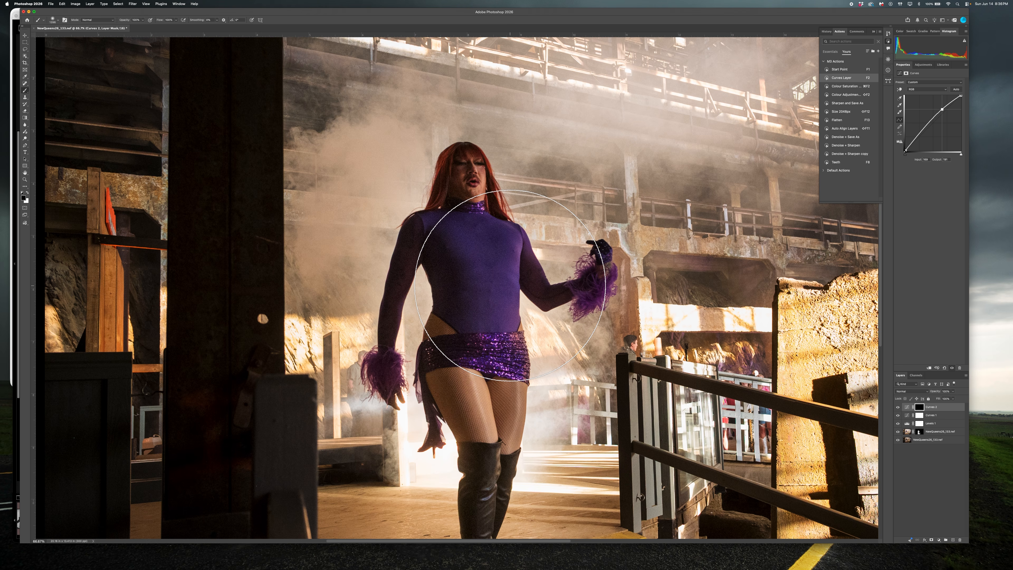
{"action": "mouse_move", "coordinate": [523, 295]}
{"action": "left_mouse_down"}
{"action": "mouse_move", "coordinate": [431, 290]}
{"action": "mouse_move", "coordinate": [486, 295]}
{"action": "left_mouse_up"}
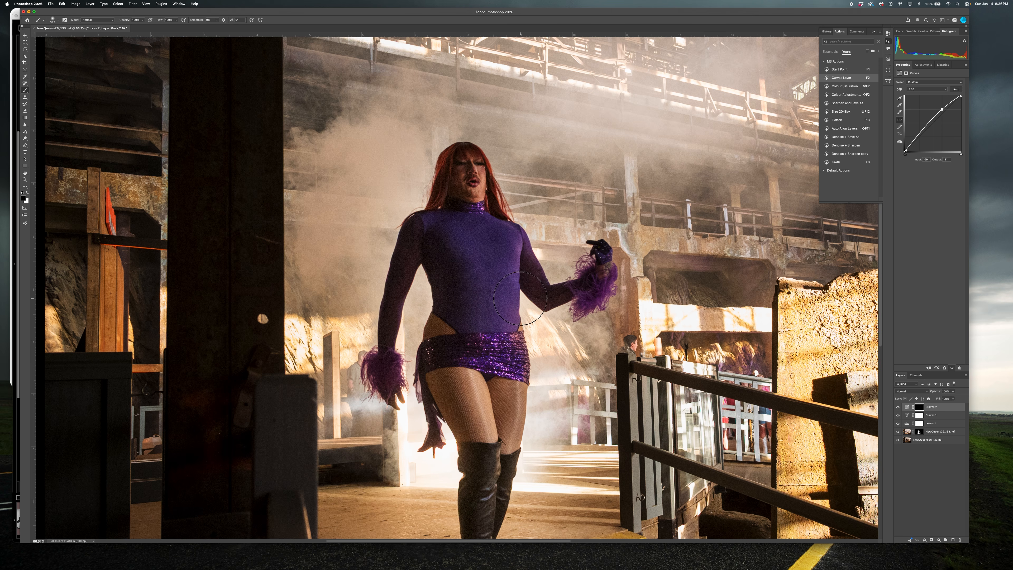
{"action": "key", "text": "x"}
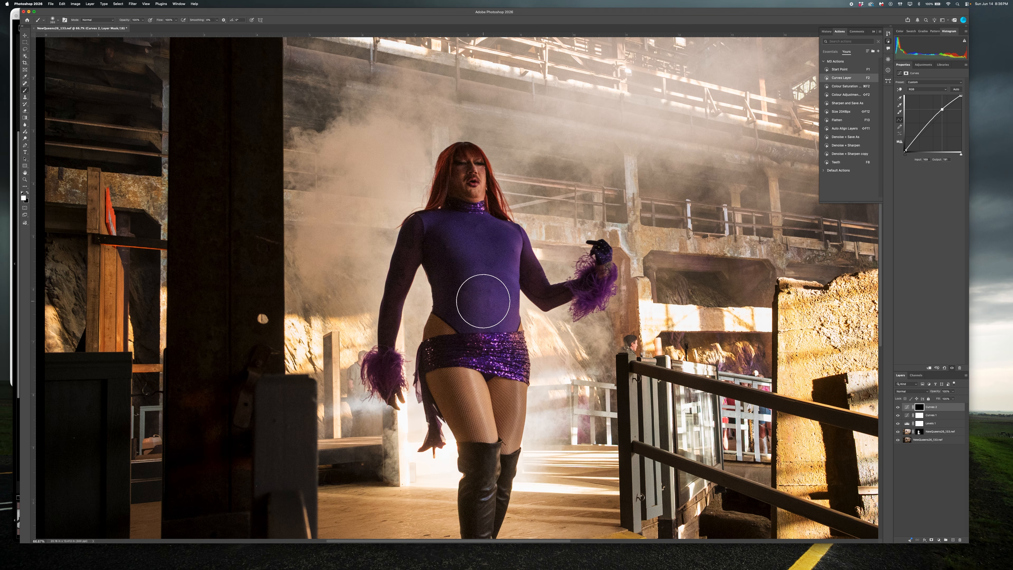
{"action": "mouse_move", "coordinate": [454, 187]}
{"action": "left_mouse_down"}
{"action": "mouse_move", "coordinate": [464, 176]}
{"action": "mouse_move", "coordinate": [467, 188]}
{"action": "left_mouse_up"}
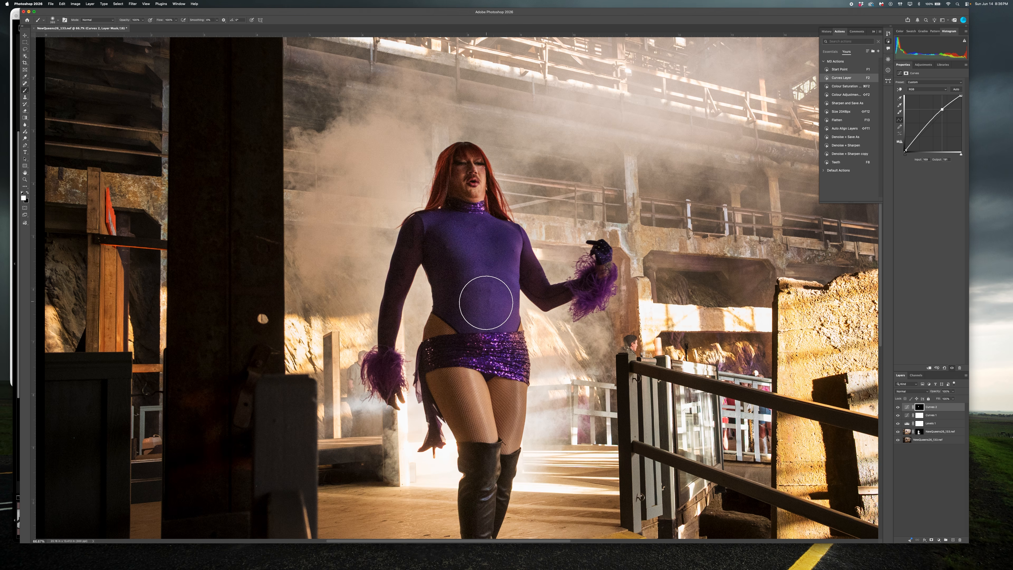
{"action": "mouse_move", "coordinate": [484, 345]}
{"action": "left_mouse_down"}
{"action": "mouse_move", "coordinate": [454, 359]}
{"action": "mouse_move", "coordinate": [497, 354]}
{"action": "left_mouse_up"}
{"action": "key", "text": "super+minus"}
{"action": "key", "text": "super+minus"}
{"action": "key", "text": "super+minus"}
{"action": "key", "text": "super+minus"}
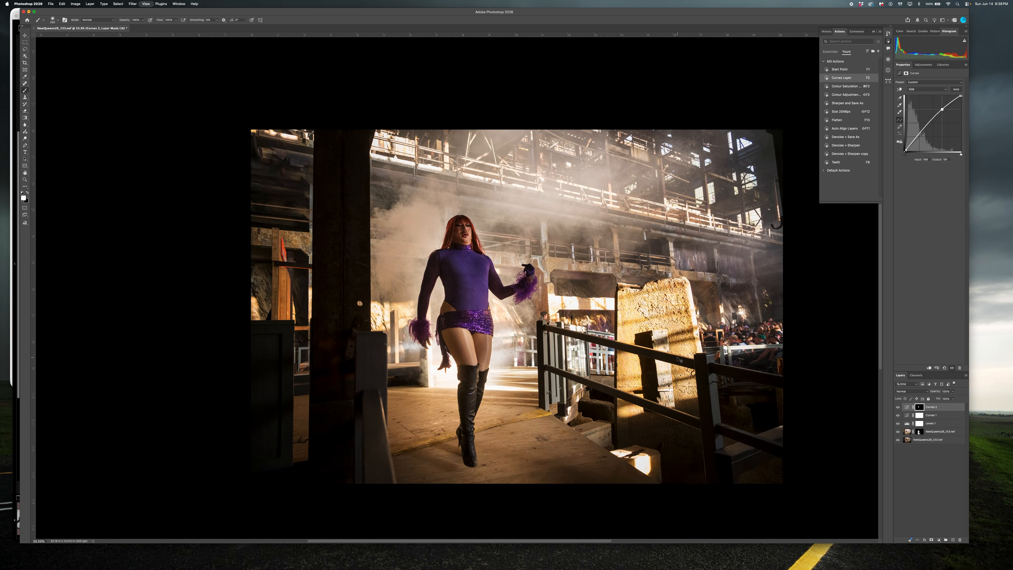
{"action": "key", "text": "super+plus"}
{"action": "key", "text": "super+plus"}
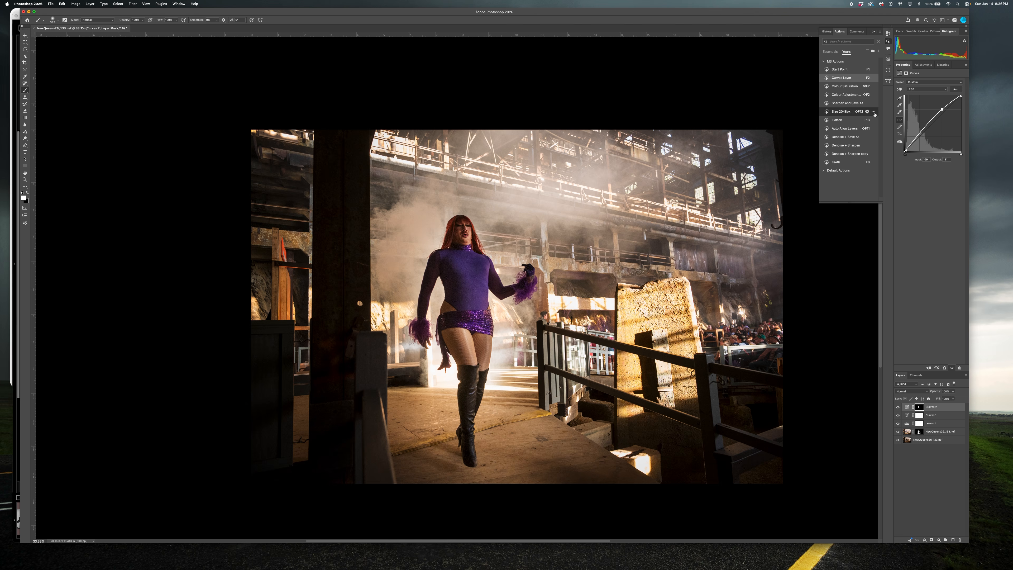
- Add another Curves adjustment layer on top of the stack and delete it
{"action": "left_click", "coordinate": [837, 80]}
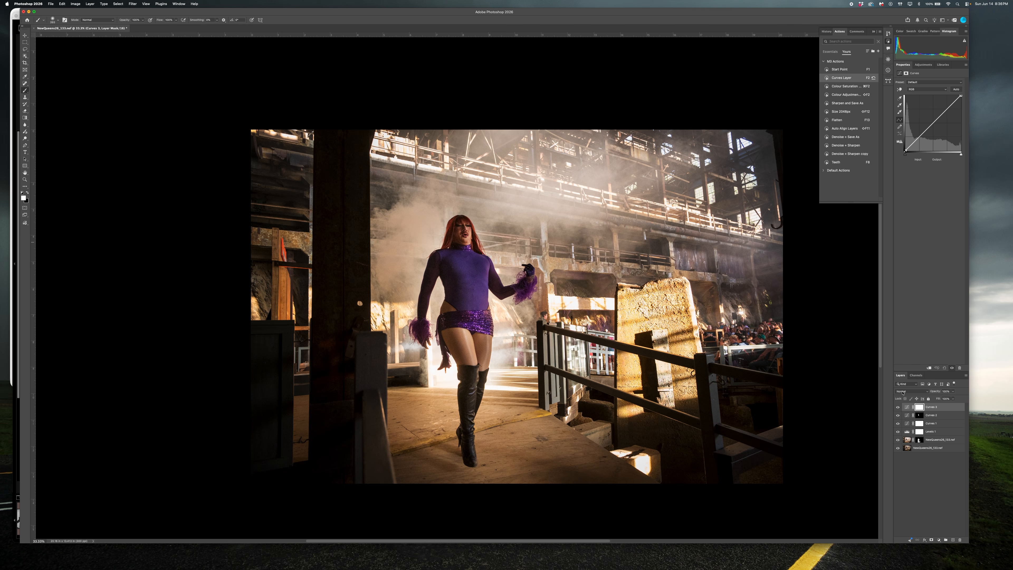
{"action": "left_click_drag", "start_coordinate": [934, 407], "coordinate": [962, 539]}
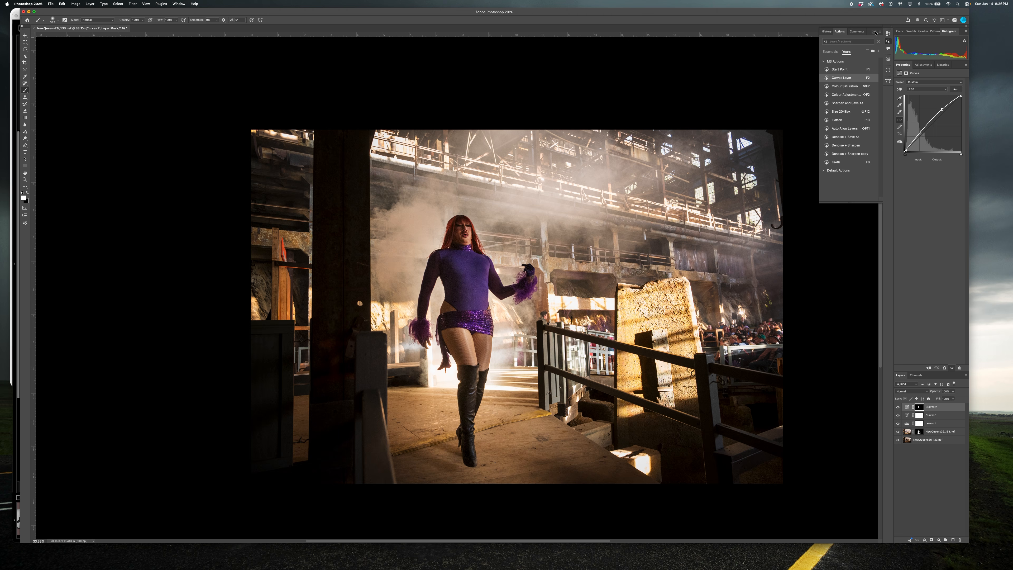
{"action": "left_click", "coordinate": [888, 41]}
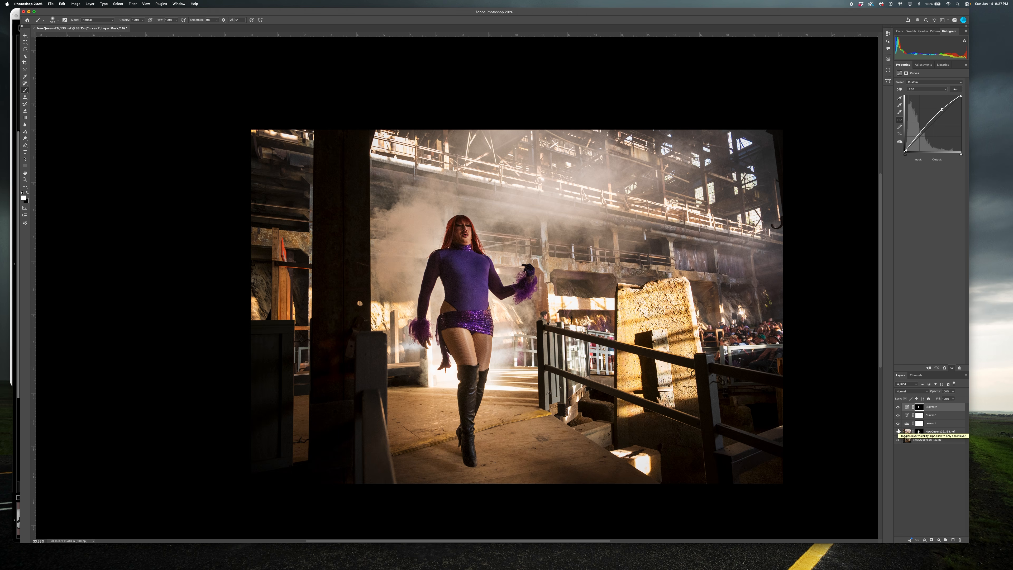
- Flatten the image and choose the Photos folder as the location for saving it under a new name
{"action": "key", "text": "F2"}
{"action": "key", "text": "super+shift+s"}
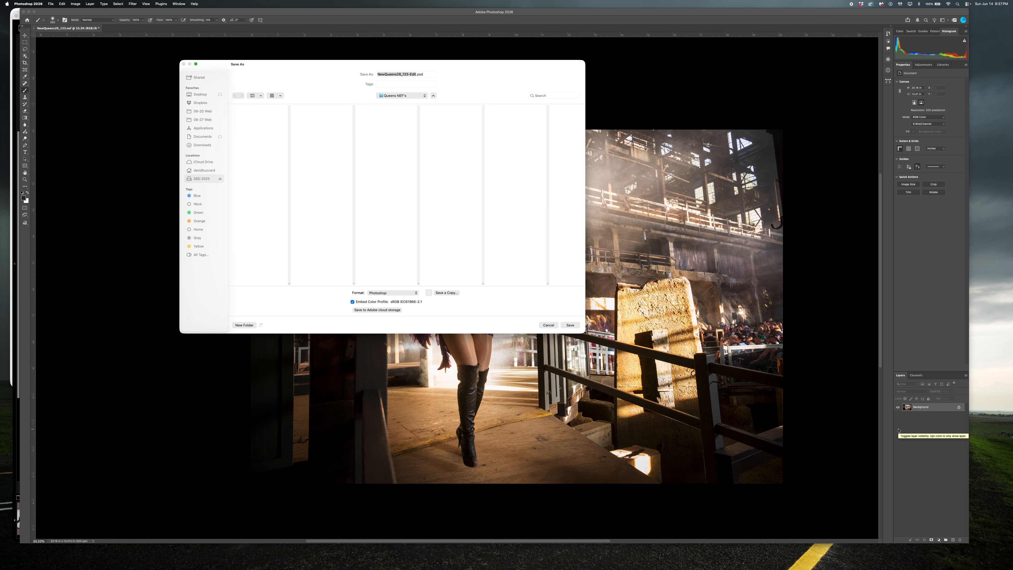
{"action": "left_click", "coordinate": [438, 109]}
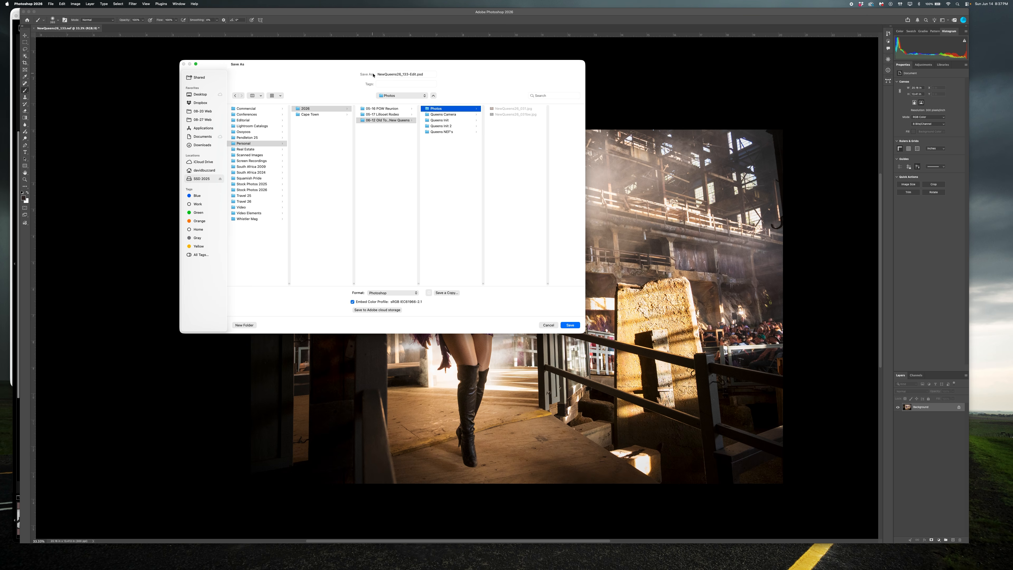
- Remove "-Edit" from the file name and save the photo as the JPEG NewQueens26_133 at maximum quality
{"action": "left_click", "coordinate": [416, 74]}
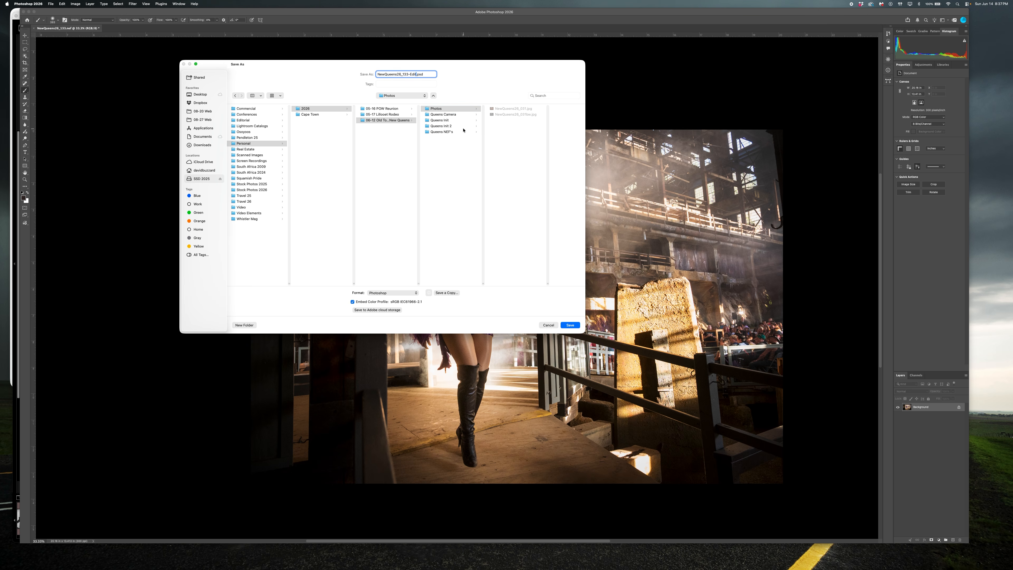
{"action": "key", "text": "BackSpace"}
{"action": "key", "text": "BackSpace"}
{"action": "key", "text": "BackSpace"}
{"action": "left_click", "coordinate": [405, 293]}
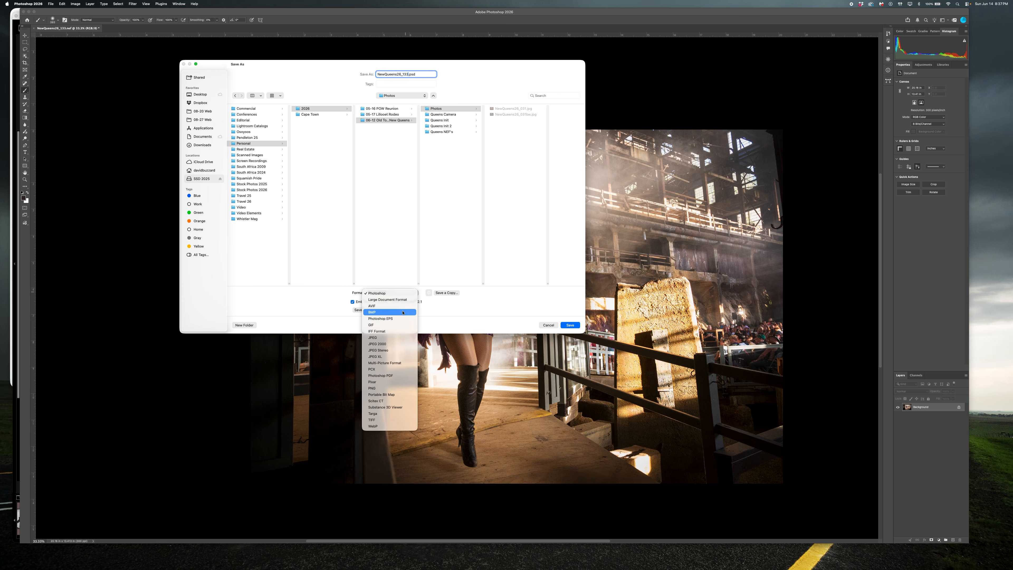
{"action": "left_click", "coordinate": [384, 338]}
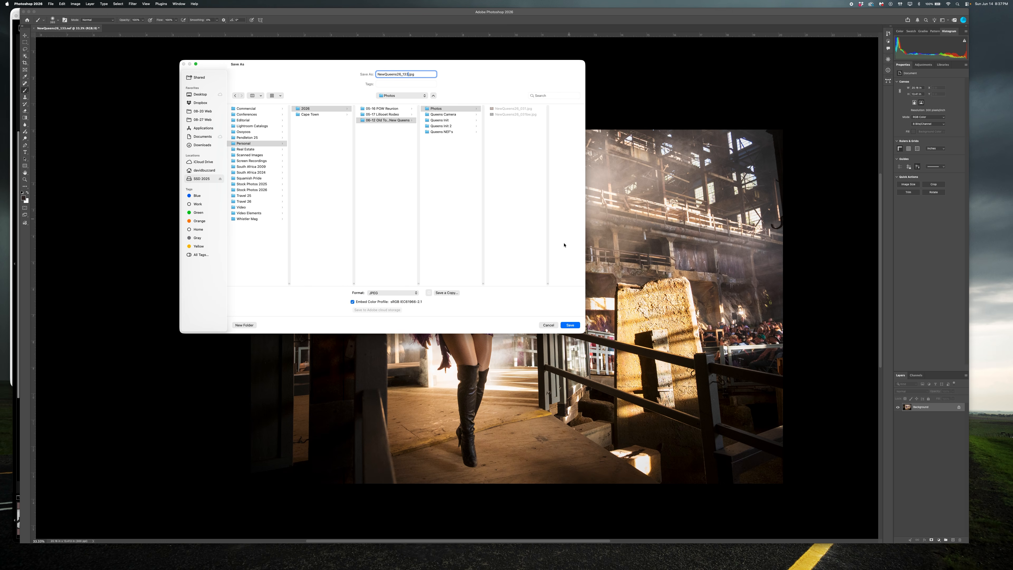
{"action": "left_click", "coordinate": [570, 325]}
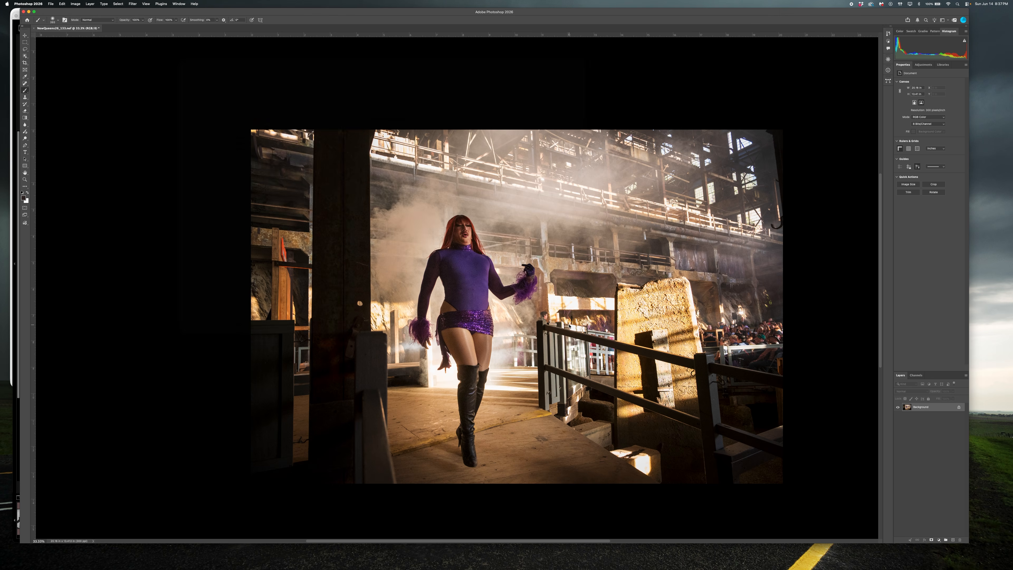
{"action": "left_click", "coordinate": [348, 139]}
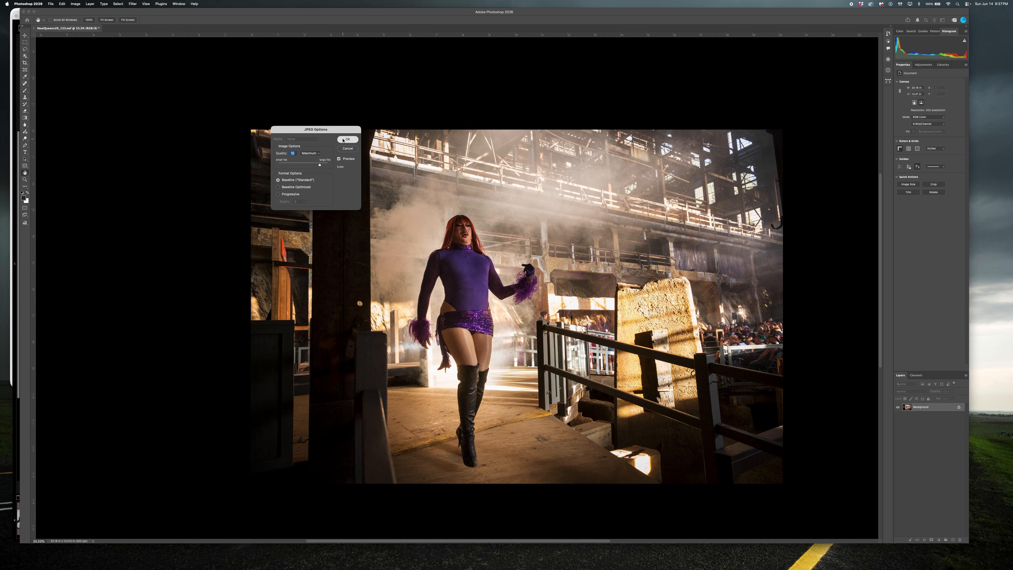
{"action": "key", "text": "b"}
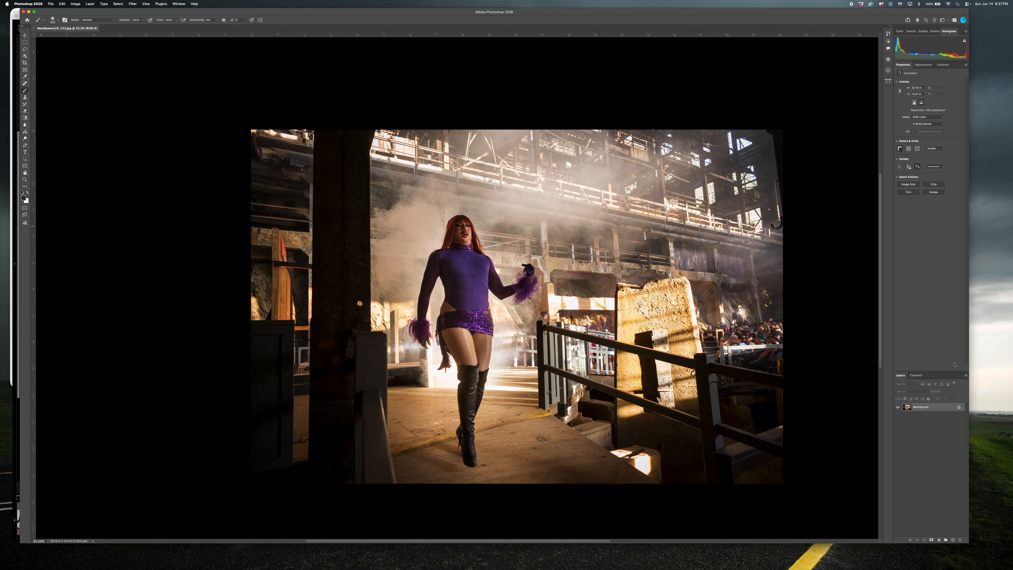
- Return the document to the last Curves Layer action in its history, before the layer deletion and flattening
{"action": "left_click", "coordinate": [889, 35]}
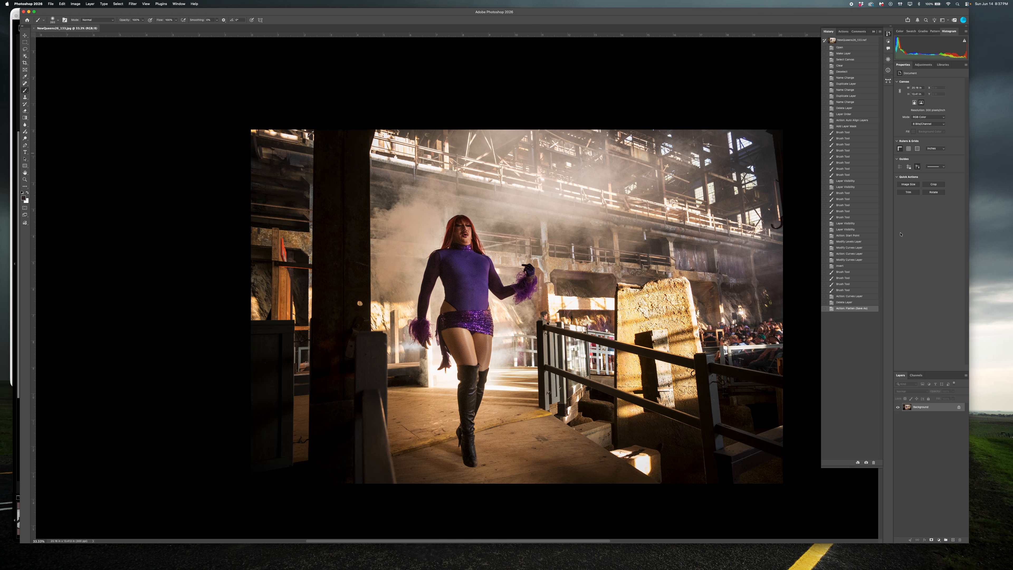
{"action": "left_click", "coordinate": [853, 296]}
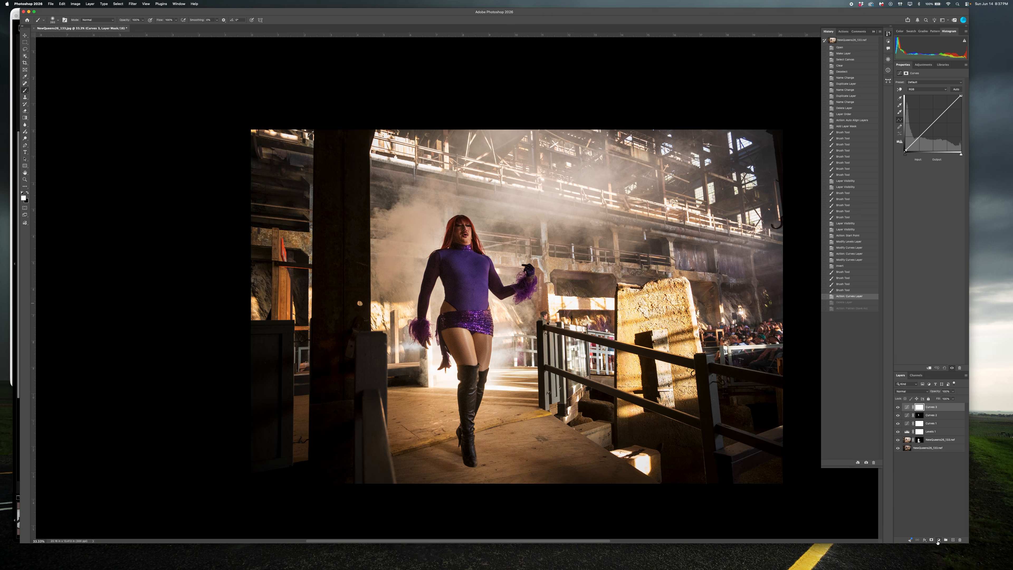
- Add a Black & White adjustment layer on top and a new Curves layer directly beneath it
{"action": "left_click", "coordinate": [940, 542]}
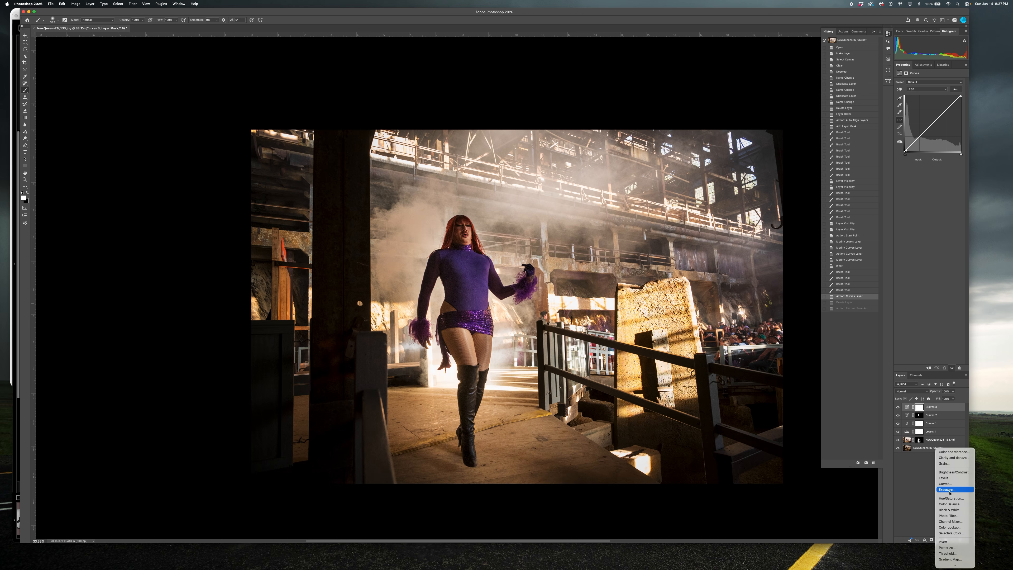
{"action": "left_click", "coordinate": [949, 510]}
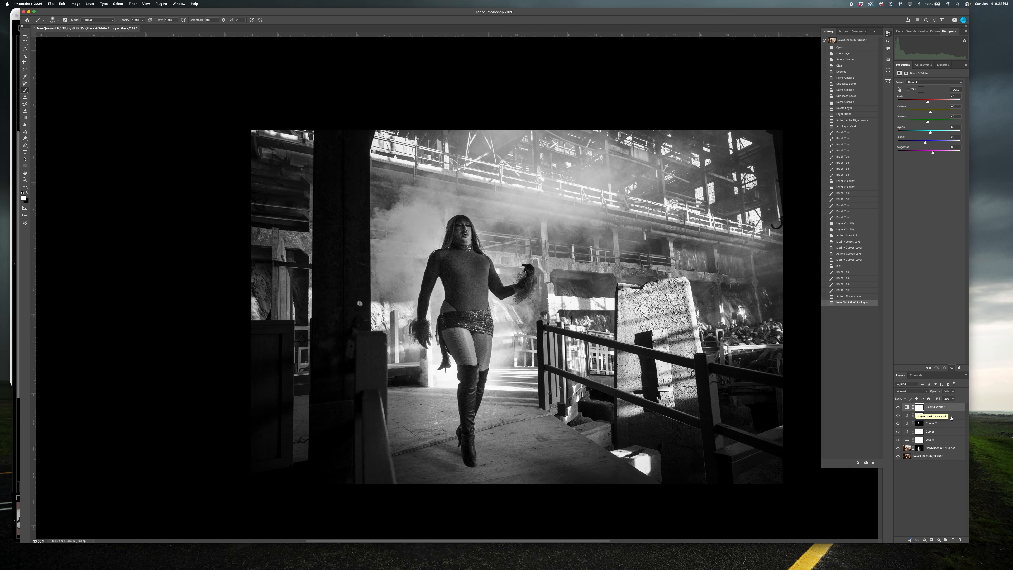
{"action": "left_click", "coordinate": [946, 416]}
{"action": "key", "text": "F2"}
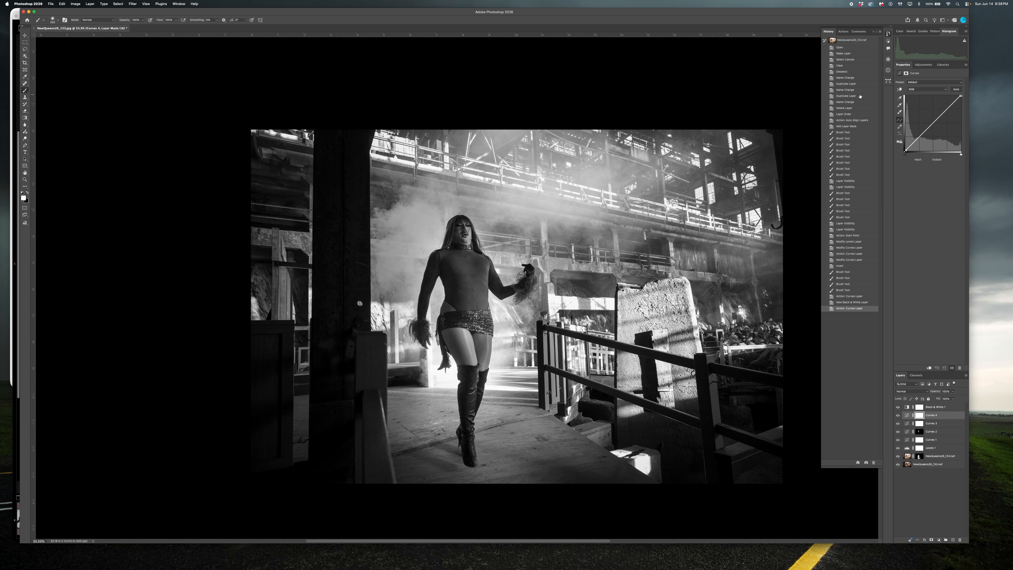
- Shape the new Curves layer into a gentle contrast-boosting S-curve and invert its mask to black
{"action": "left_click_drag", "start_coordinate": [929, 129], "coordinate": [926, 135]}
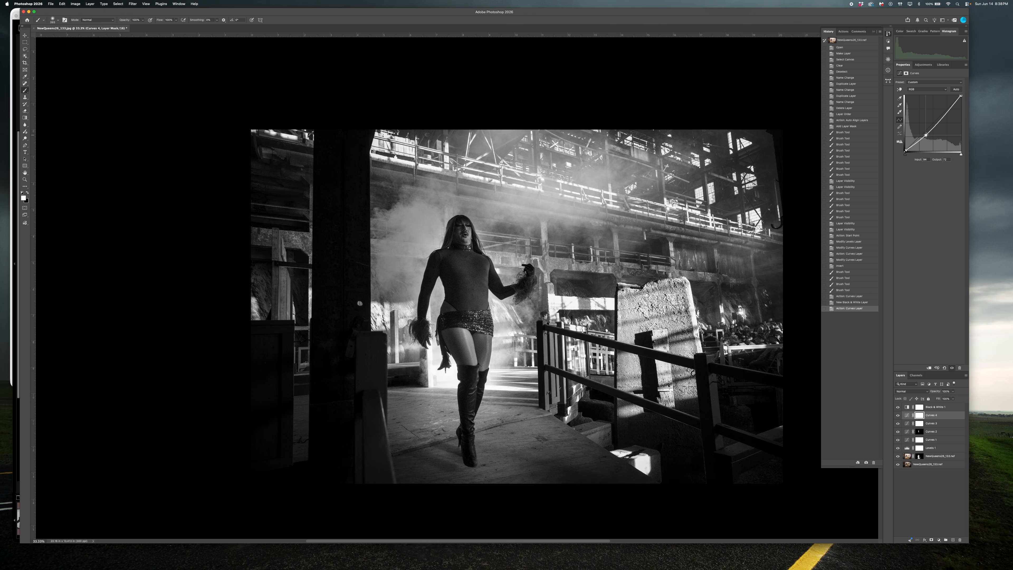
{"action": "left_click", "coordinate": [951, 106]}
{"action": "left_click_drag", "start_coordinate": [951, 107], "coordinate": [953, 101]}
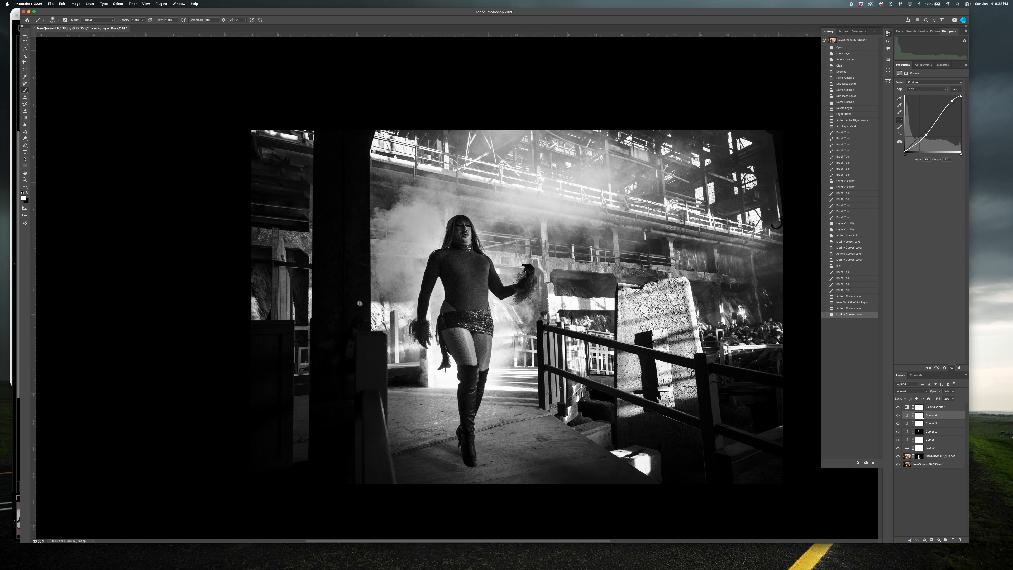
{"action": "key", "text": "super+i"}
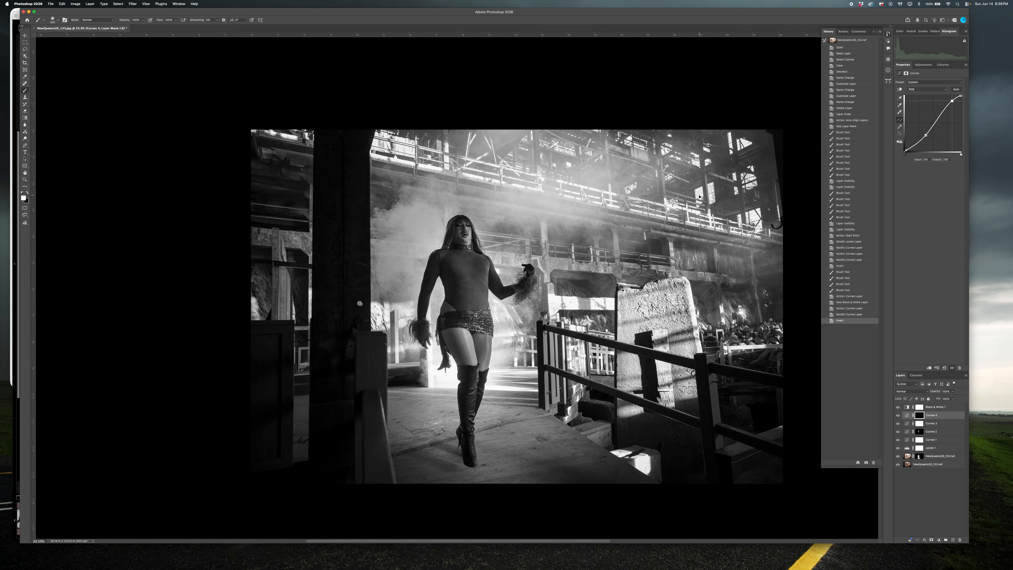
{"action": "key", "text": "super+z"}
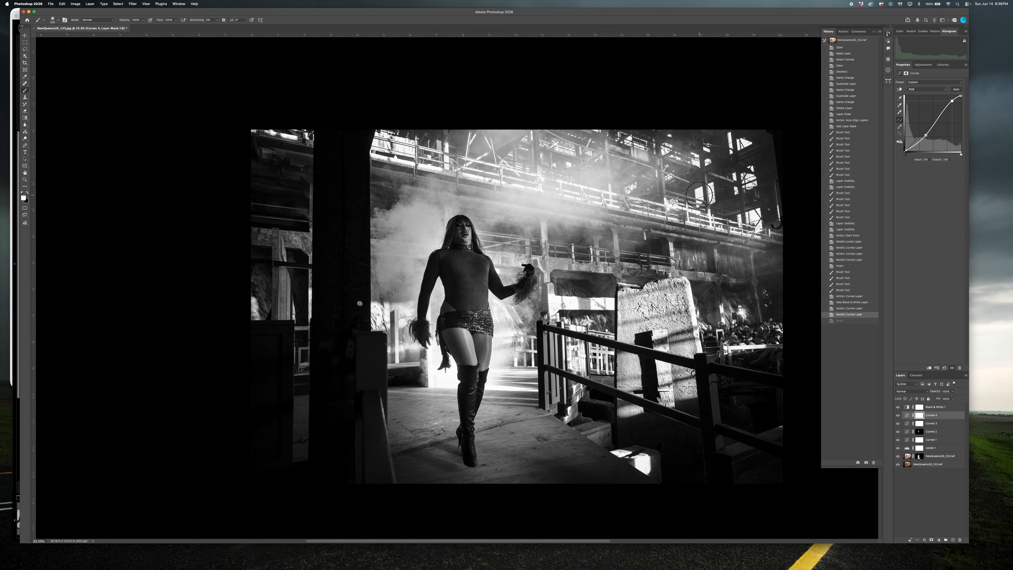
{"action": "key", "text": "super+i"}
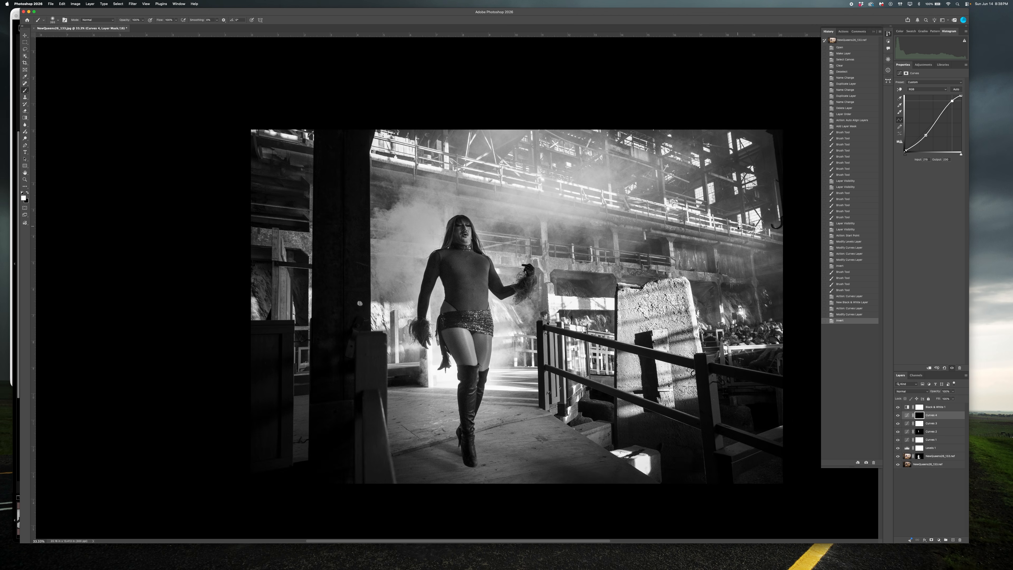
- Enlarge the brush and paint white on the Curves mask over the industrial background surrounding the performer
{"action": "scroll", "coordinate": [782, 131], "scroll_direction": "up", "scroll_amount": 1}
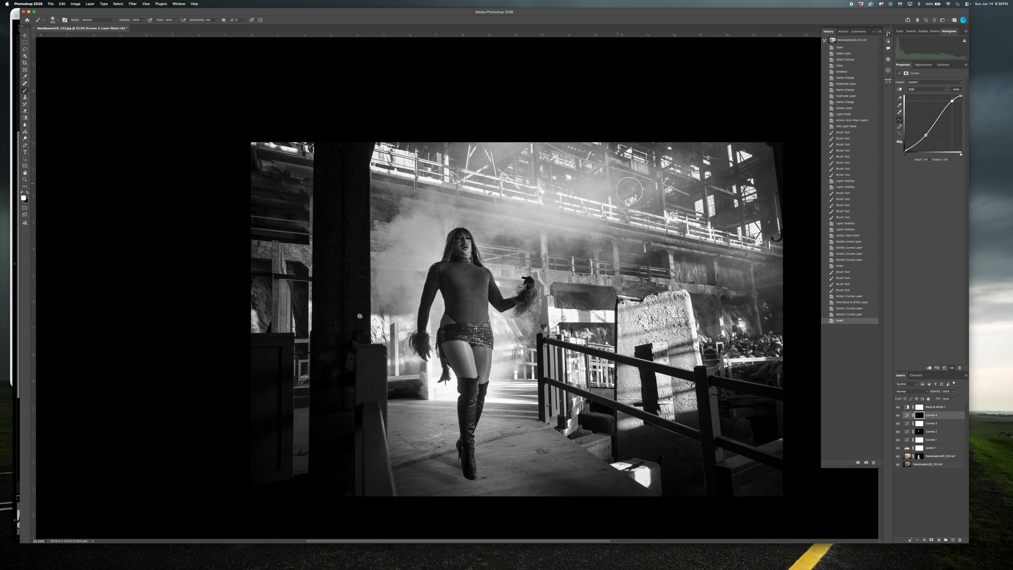
{"action": "left_click", "coordinate": [636, 218], "text": "ctrl+alt"}
{"action": "left_click_drag", "start_coordinate": [636, 217], "coordinate": [686, 218]}
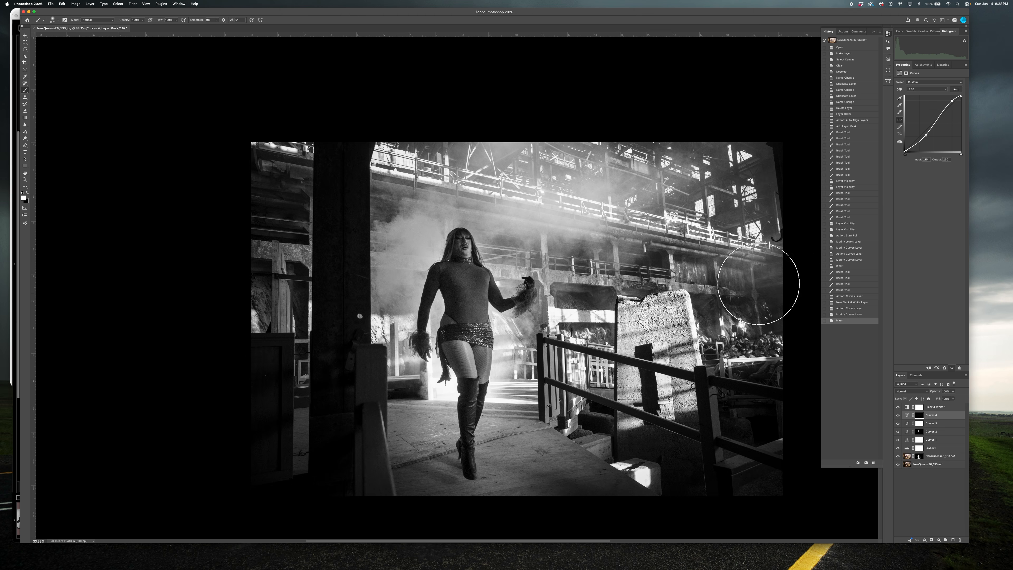
{"action": "mouse_move", "coordinate": [545, 124]}
{"action": "left_mouse_down"}
{"action": "mouse_move", "coordinate": [385, 158]}
{"action": "mouse_move", "coordinate": [385, 177]}
{"action": "left_mouse_up"}
{"action": "left_click_drag", "start_coordinate": [282, 203], "coordinate": [267, 290]}
{"action": "left_click", "coordinate": [410, 423]}
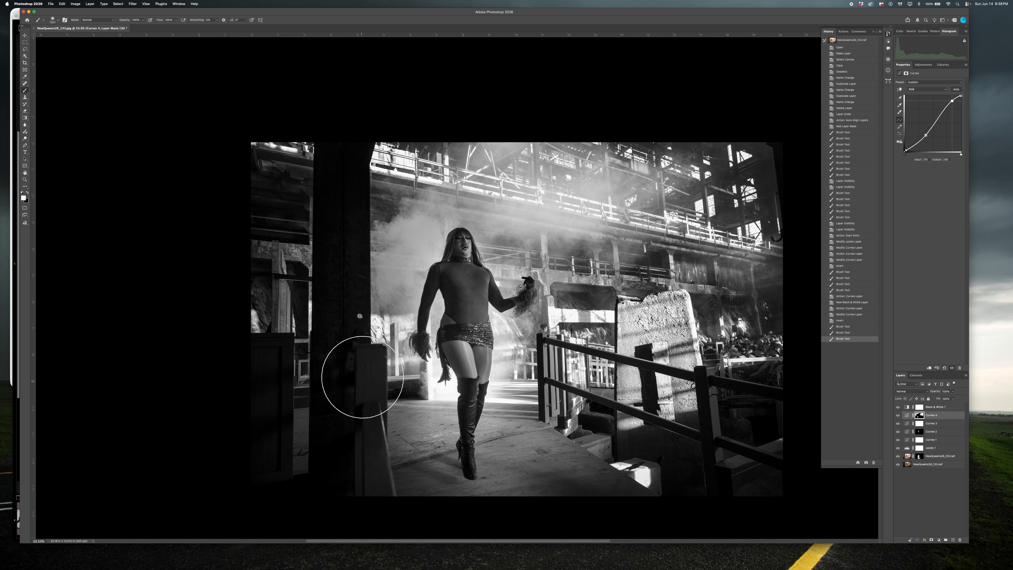
{"action": "left_click_drag", "start_coordinate": [437, 172], "coordinate": [481, 169]}
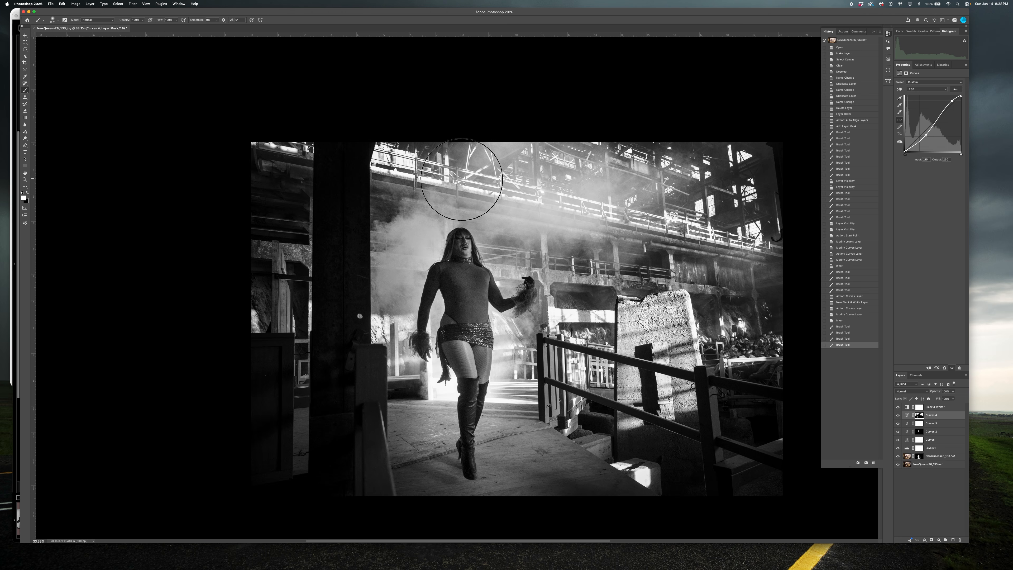
{"action": "left_click", "coordinate": [657, 253]}
{"action": "left_click", "coordinate": [671, 288]}
{"action": "left_click", "coordinate": [736, 363]}
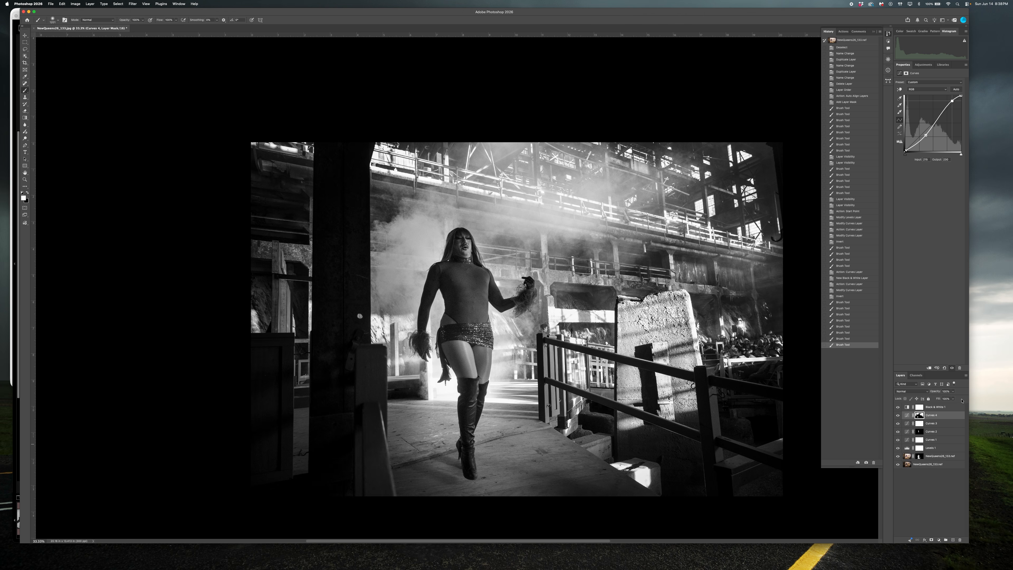
- Add another Curves layer below the Black & White layer with a steeper, shadow-darkening S-curve and invert its mask
{"action": "key", "text": "F2"}
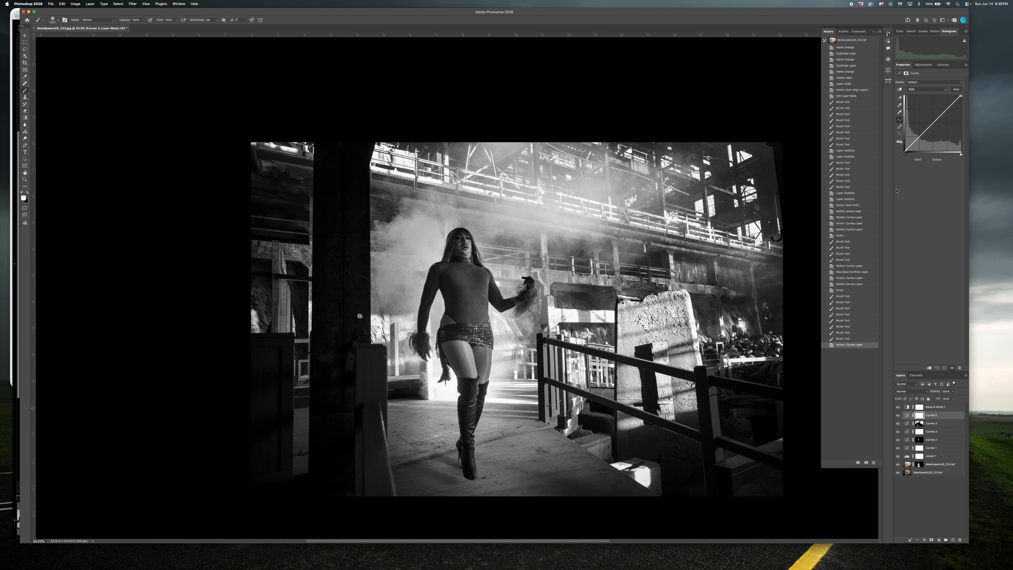
{"action": "left_click", "coordinate": [930, 128]}
{"action": "left_click_drag", "start_coordinate": [930, 128], "coordinate": [933, 134]}
{"action": "left_click", "coordinate": [949, 106]}
{"action": "left_click_drag", "start_coordinate": [948, 105], "coordinate": [949, 106]}
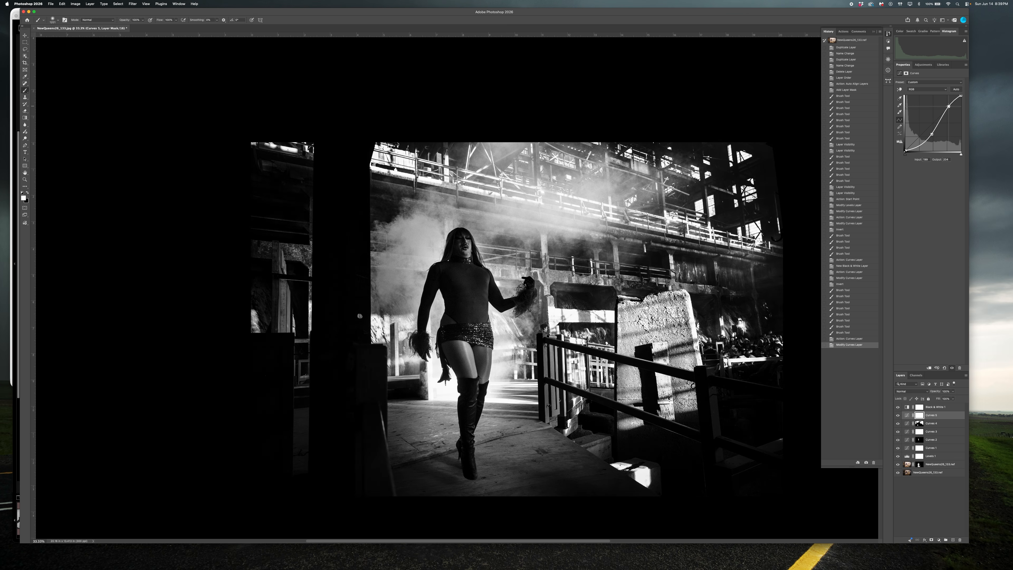
{"action": "left_click", "coordinate": [932, 134]}
{"action": "left_click_drag", "start_coordinate": [929, 138], "coordinate": [925, 144]}
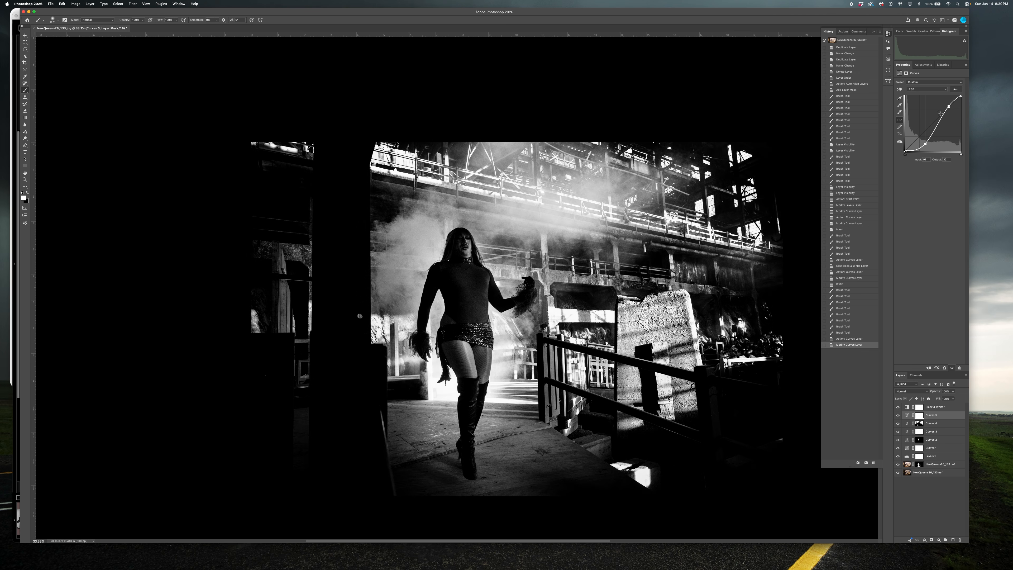
{"action": "left_click", "coordinate": [949, 107]}
{"action": "left_click_drag", "start_coordinate": [949, 106], "coordinate": [952, 106]}
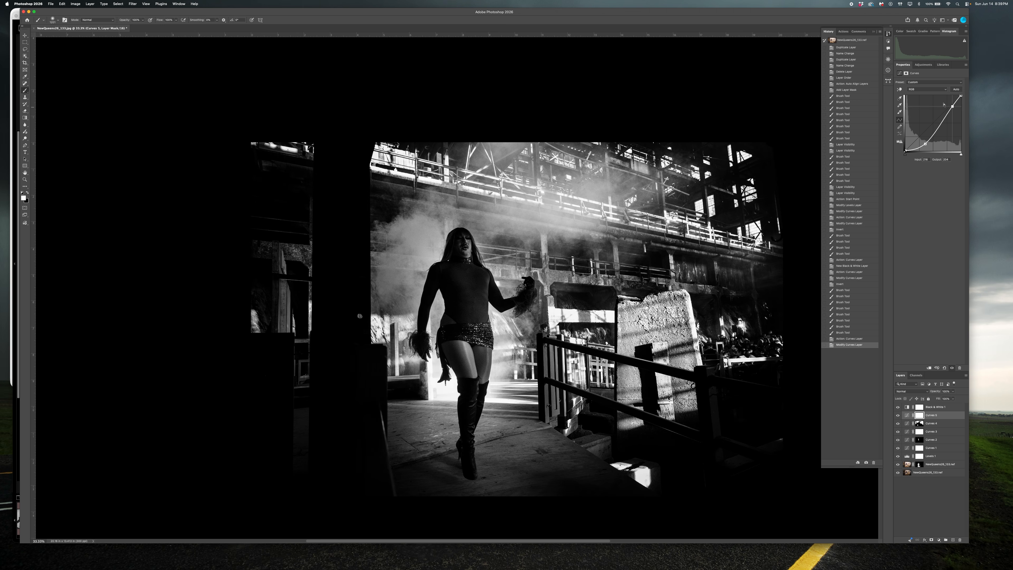
{"action": "key", "text": "super+i"}
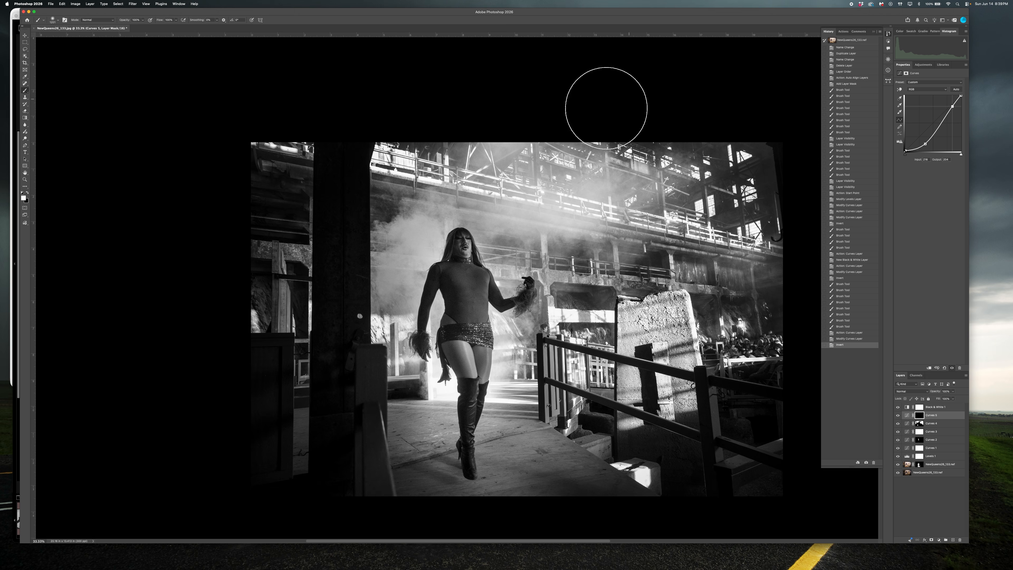
- Paint the newest Curves mask white over the smoke and beams behind the performer, comparing with the layer hidden and shown
{"action": "left_click_drag", "start_coordinate": [497, 194], "coordinate": [478, 177]}
{"action": "mouse_move", "coordinate": [552, 194]}
{"action": "left_mouse_down"}
{"action": "mouse_move", "coordinate": [625, 180]}
{"action": "mouse_move", "coordinate": [553, 218]}
{"action": "mouse_move", "coordinate": [511, 201]}
{"action": "left_mouse_up"}
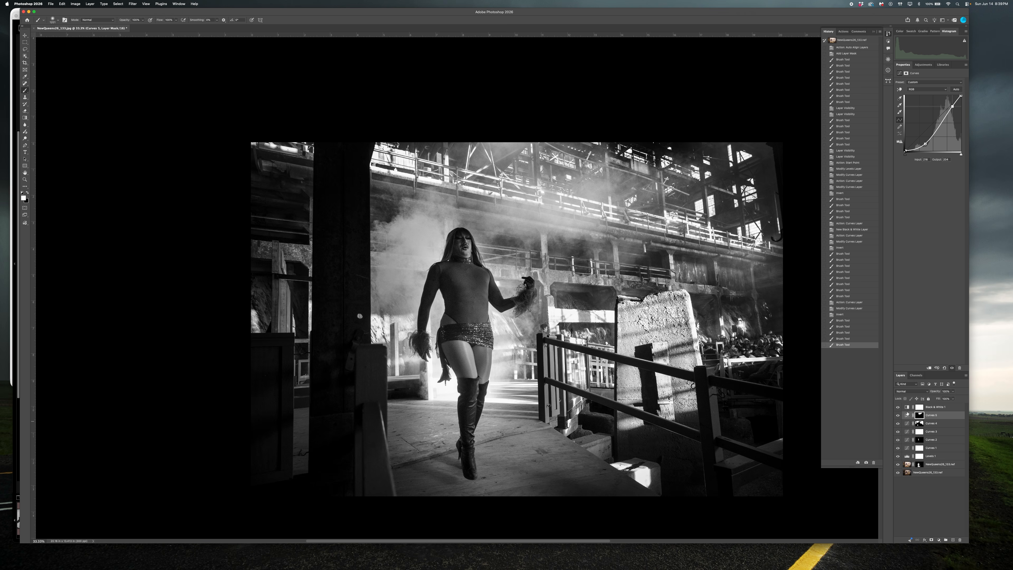
{"action": "left_click", "coordinate": [899, 416]}
{"action": "left_click", "coordinate": [898, 416]}
{"action": "left_click", "coordinate": [898, 416]}
{"action": "left_click", "coordinate": [898, 416]}
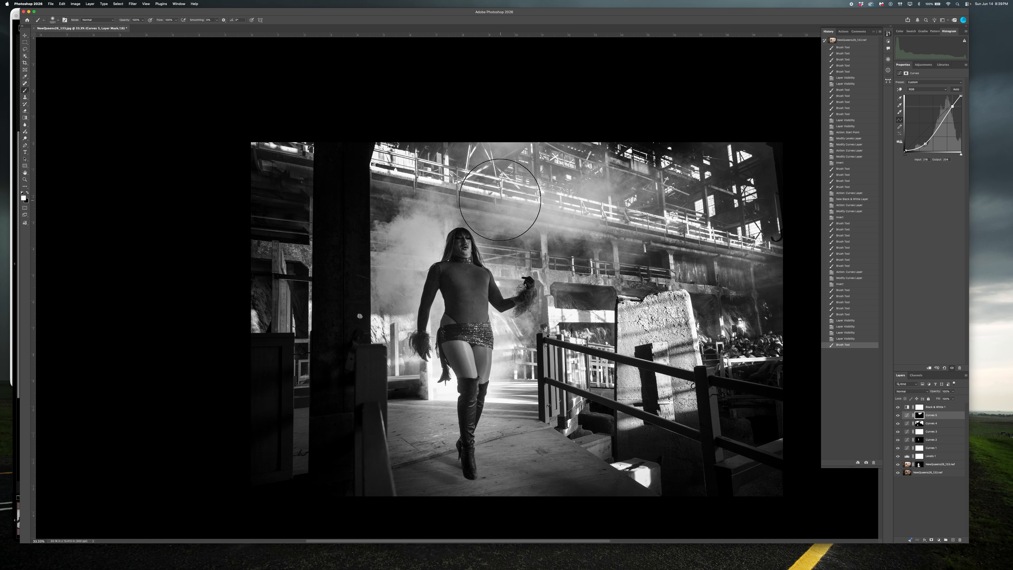
{"action": "left_click", "coordinate": [475, 155]}
{"action": "left_click", "coordinate": [492, 162]}
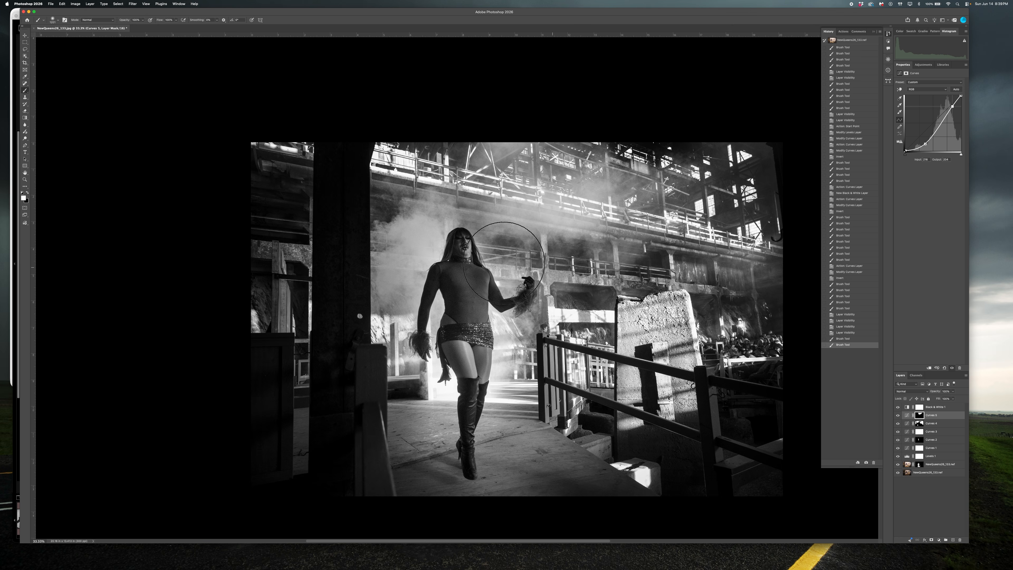
{"action": "left_click_drag", "start_coordinate": [505, 281], "coordinate": [473, 285]}
- Paint black over the performer's upper body on the two newest Curves masks and save the black-and-white image
{"action": "key", "text": "x"}
{"action": "left_click", "coordinate": [455, 254]}
{"action": "left_click", "coordinate": [920, 423]}
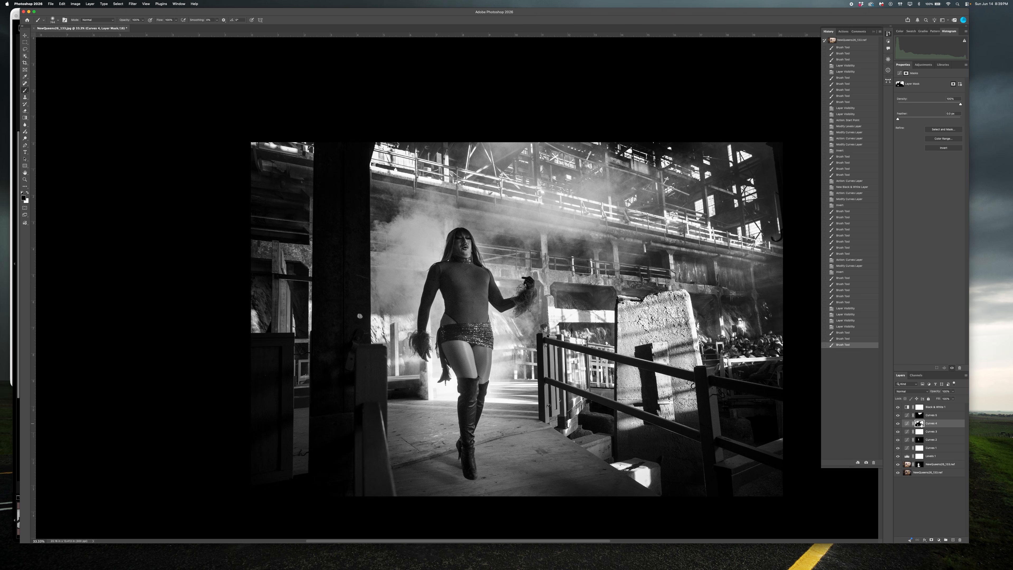
{"action": "left_click", "coordinate": [462, 265]}
{"action": "key", "text": "F3"}
{"action": "key", "text": "super+s"}
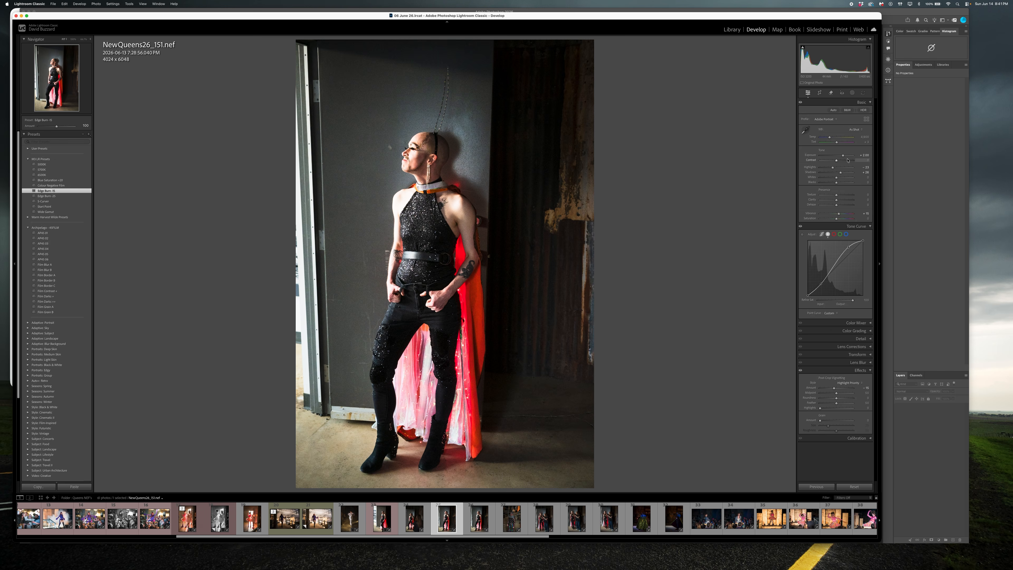
- In Lightroom Classic, lower the exposure of NewQueens26_151.nef and crop it to 3812 x 5729, trimming space above the head
{"action": "left_click_drag", "start_coordinate": [843, 157], "coordinate": [845, 157]}
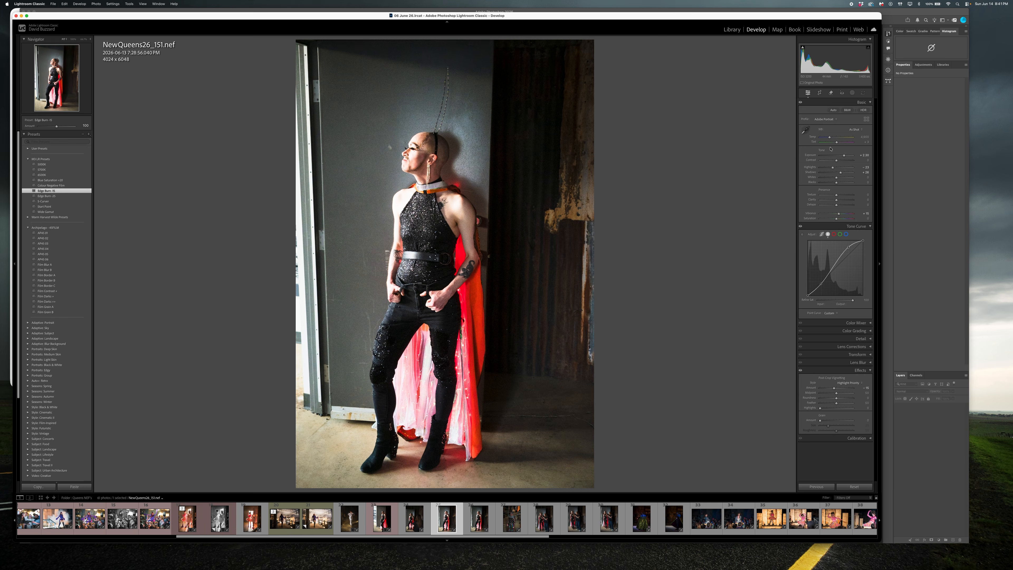
{"action": "left_click_drag", "start_coordinate": [844, 156], "coordinate": [841, 157]}
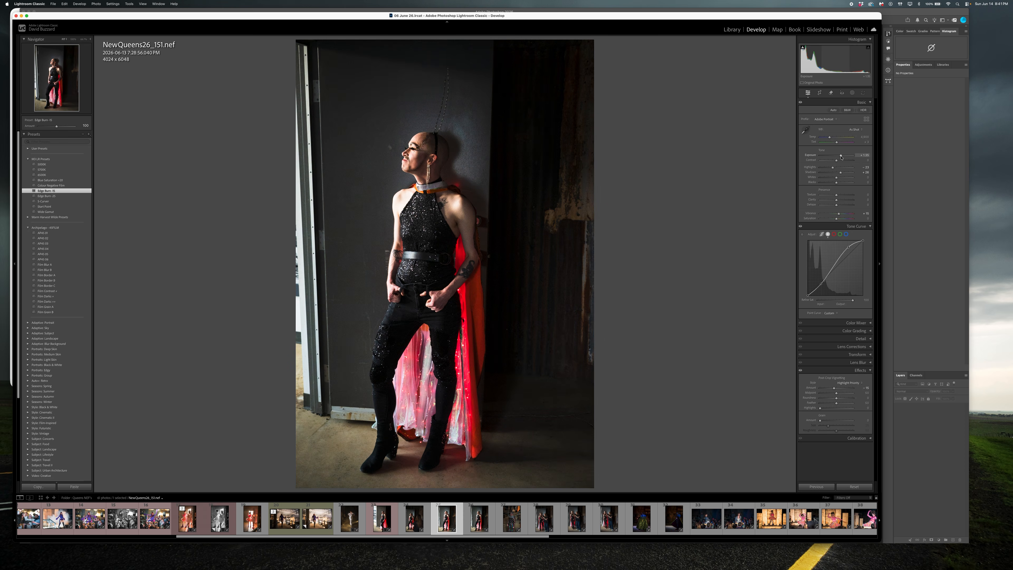
{"action": "key", "text": "r"}
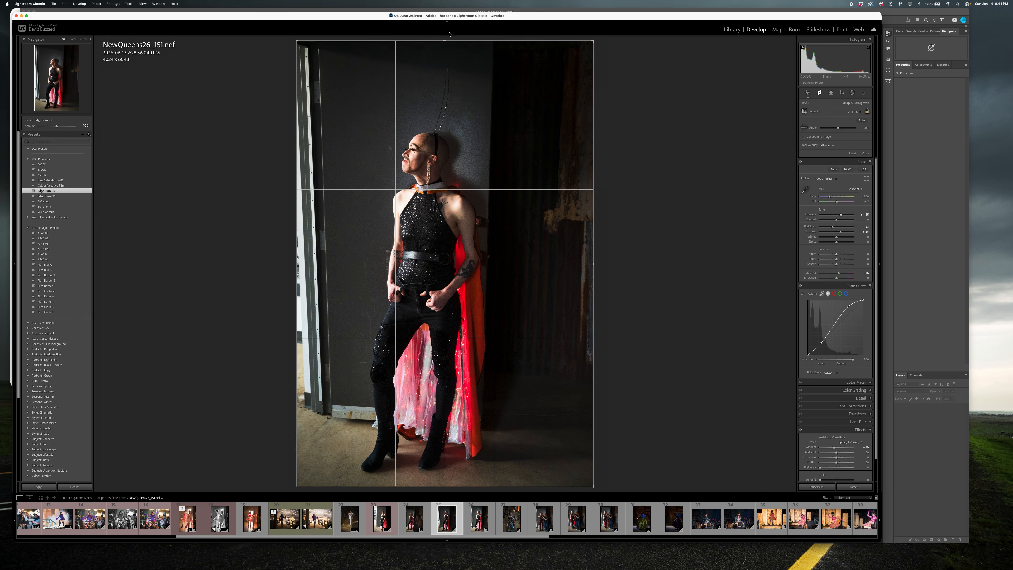
{"action": "left_click_drag", "start_coordinate": [447, 41], "coordinate": [446, 53]}
{"action": "left_click_drag", "start_coordinate": [472, 96], "coordinate": [472, 100]}
{"action": "key", "text": "Return"}
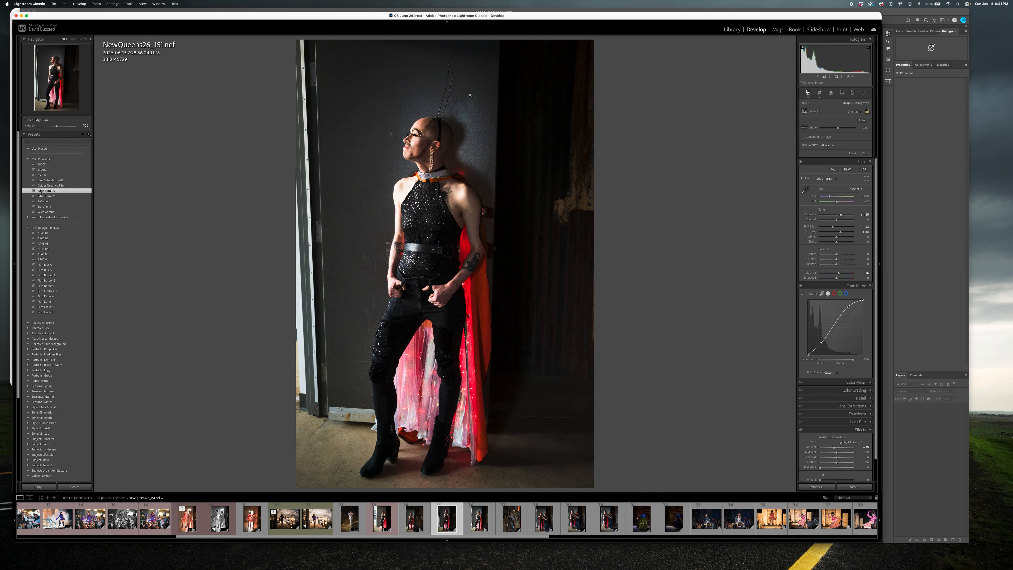
- Assign the red color label to NewQueens26_151.nef
{"action": "right_click", "coordinate": [415, 159]}
{"action": "mouse_move", "coordinate": [475, 256]}
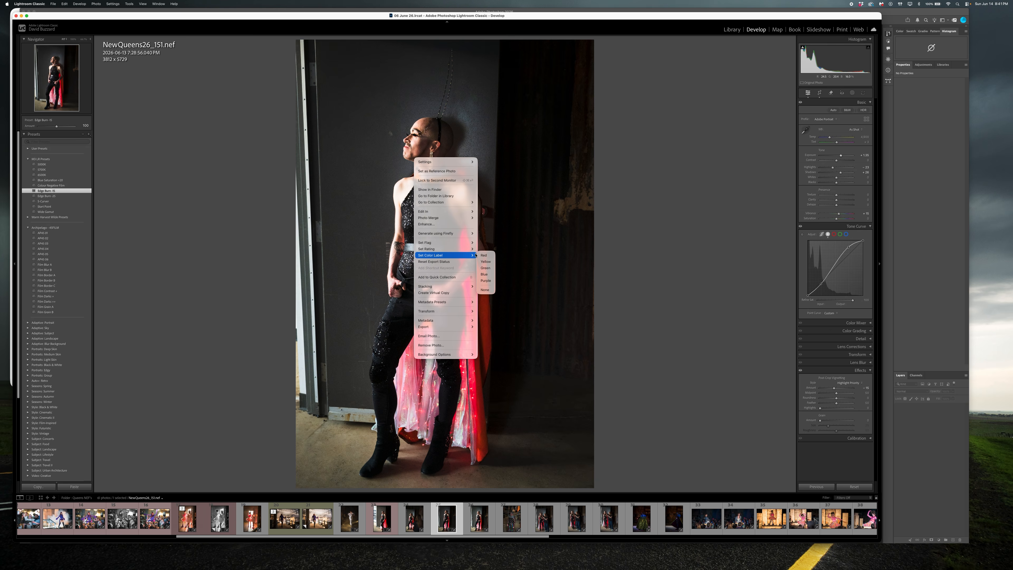
{"action": "left_click", "coordinate": [484, 255]}
- Reduce the exposure of NewQueens26_154.nef, then straighten it slightly and crop it to 3865 x 5808
{"action": "left_click", "coordinate": [484, 518]}
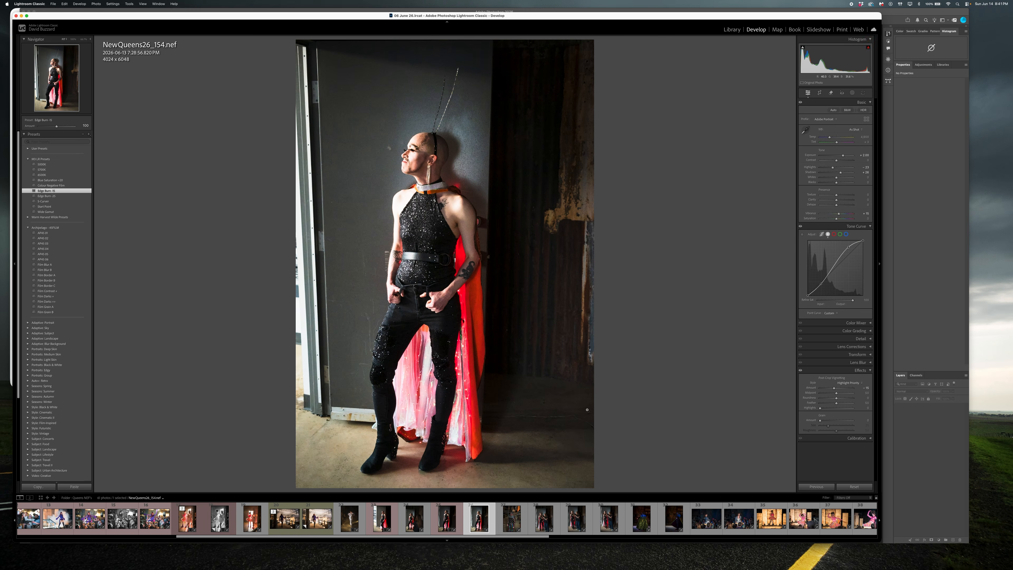
{"action": "left_click_drag", "start_coordinate": [842, 156], "coordinate": [840, 156]}
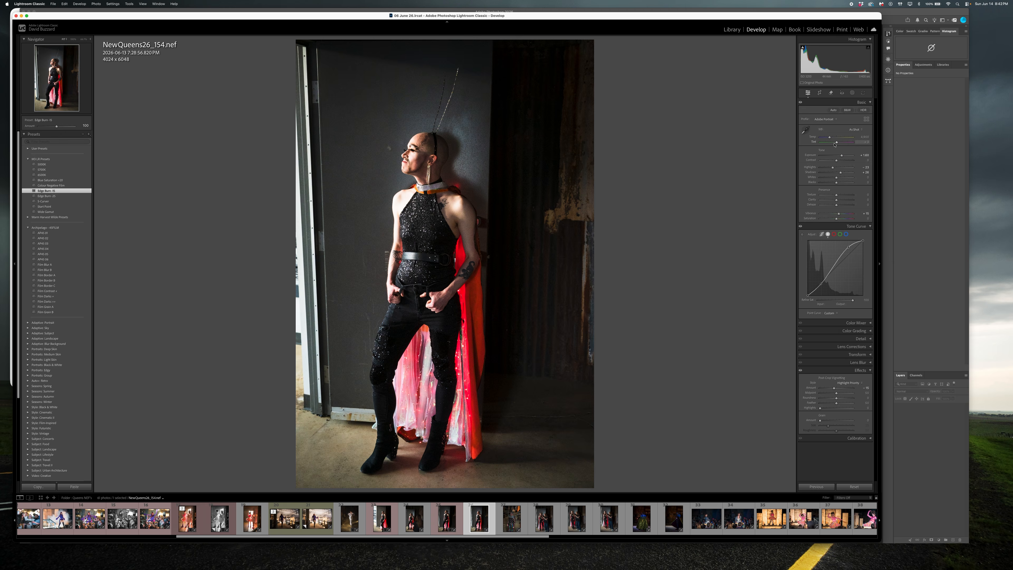
{"action": "left_click", "coordinate": [819, 93]}
{"action": "left_click_drag", "start_coordinate": [574, 134], "coordinate": [575, 136]}
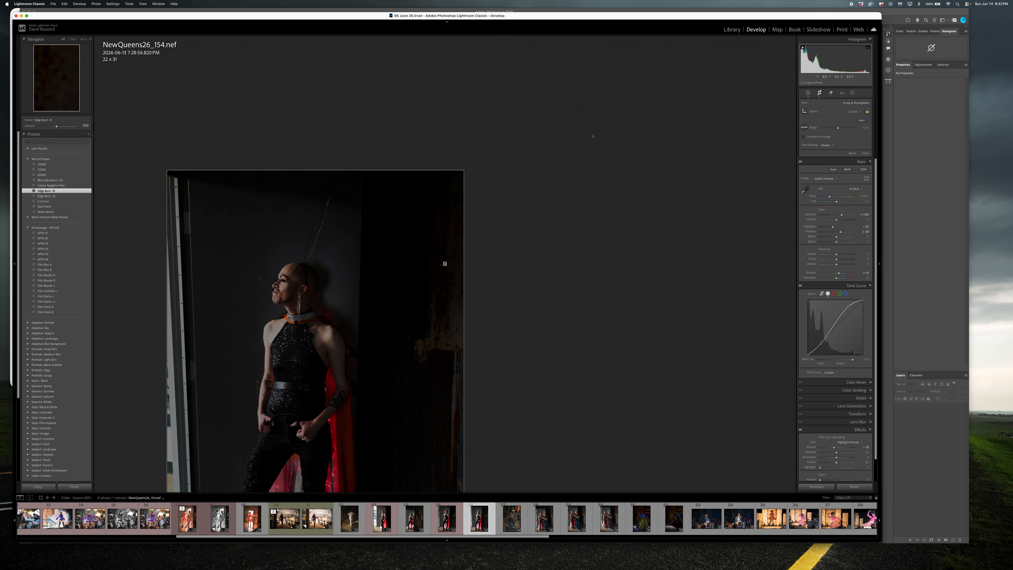
{"action": "key", "text": "super+z"}
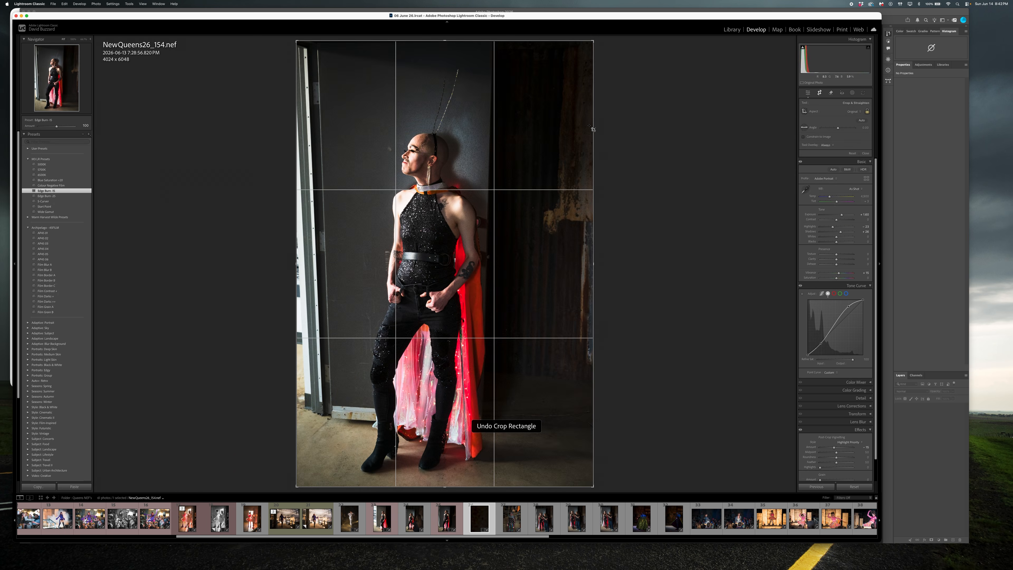
{"action": "left_click_drag", "start_coordinate": [632, 125], "coordinate": [630, 128]}
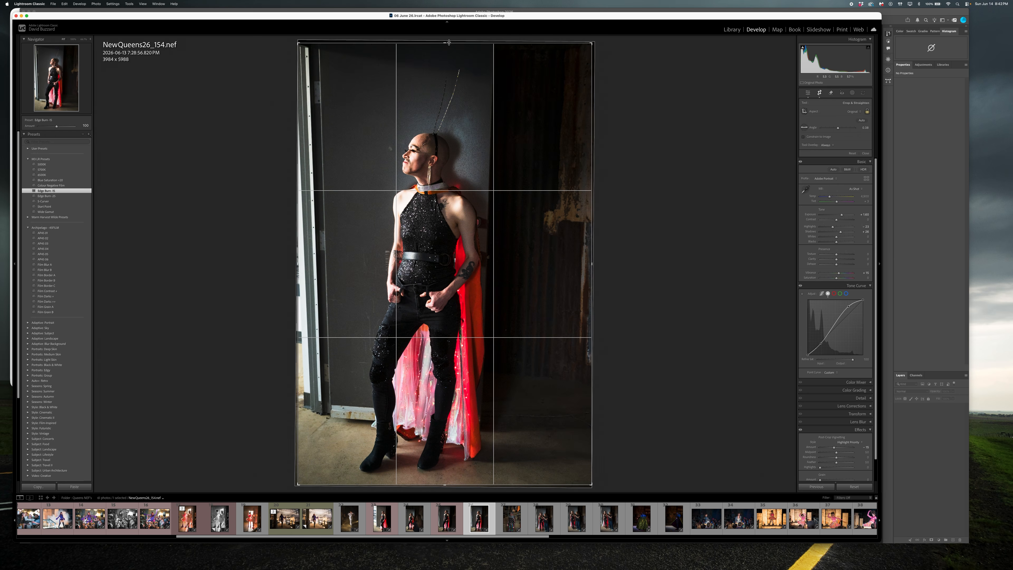
{"action": "left_click_drag", "start_coordinate": [448, 42], "coordinate": [447, 49]}
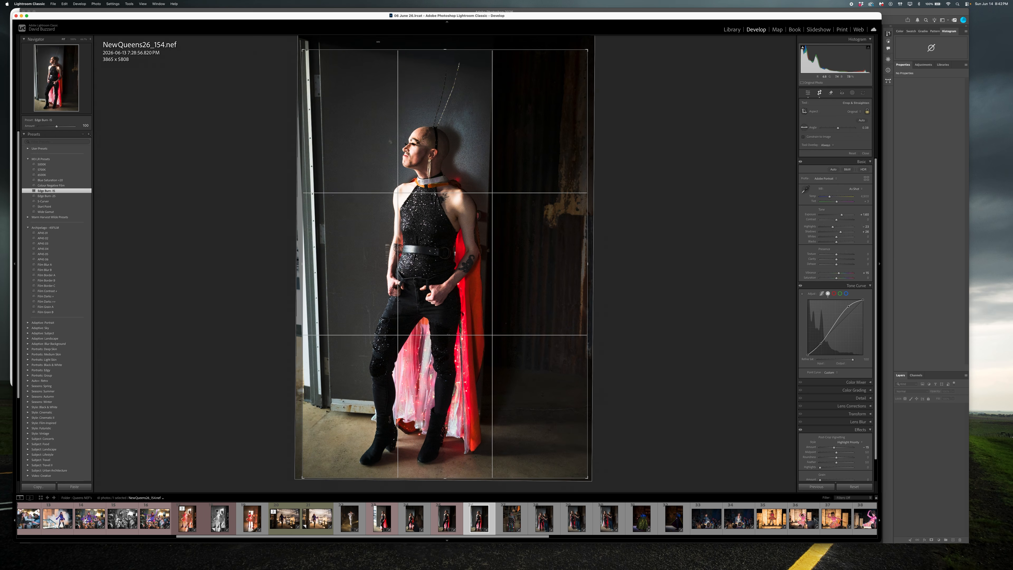
{"action": "key", "text": "Return"}
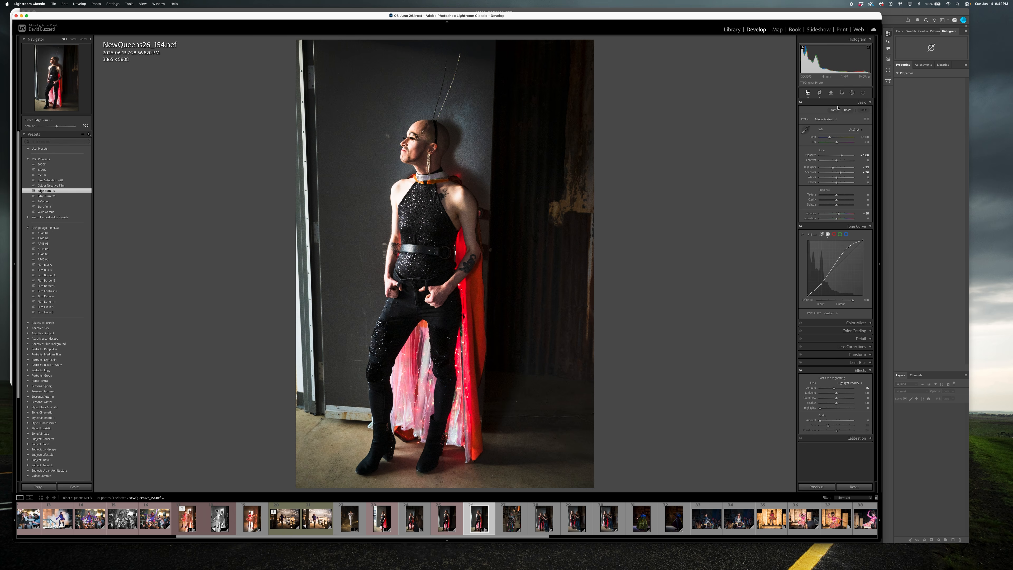
- Convert NewQueens26_154.nef to black and white and lower its exposure a little further
{"action": "left_click", "coordinate": [845, 110]}
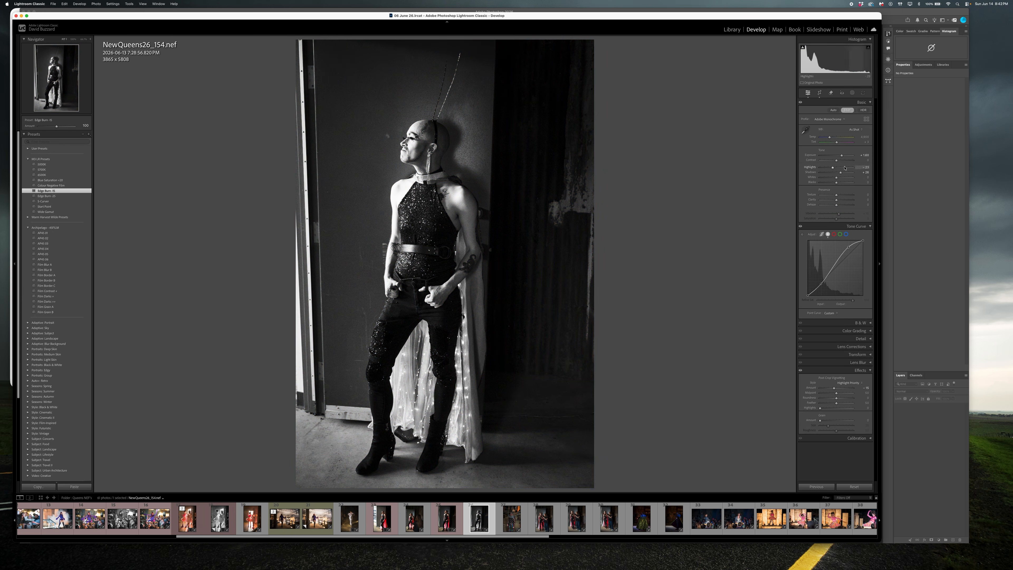
{"action": "left_click_drag", "start_coordinate": [843, 156], "coordinate": [841, 158]}
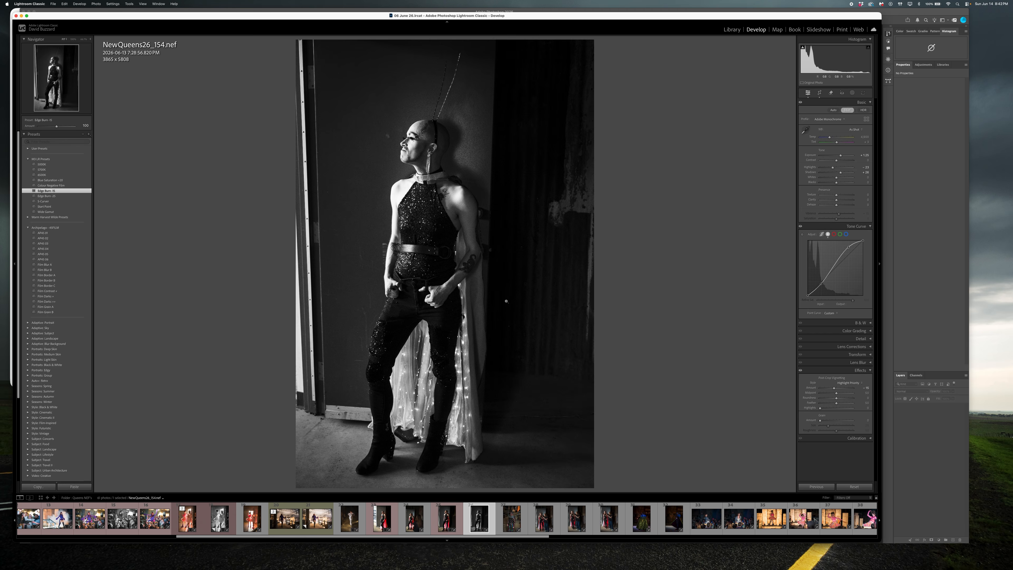
- Paint a brightening brush mask over the performer's legs in NewQueens26_154.nef and deselect the mask
{"action": "key", "text": "k"}
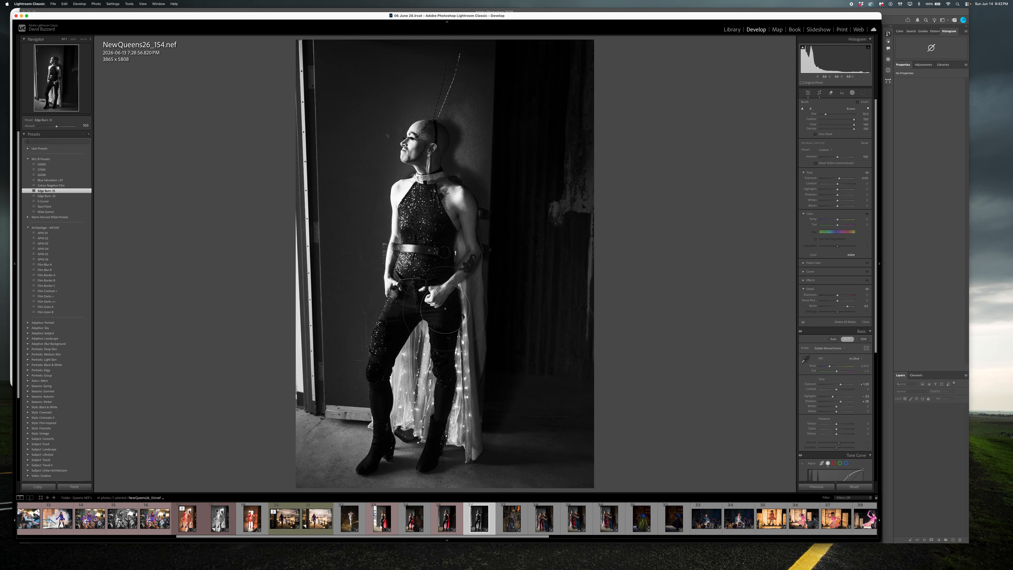
{"action": "mouse_move", "coordinate": [462, 368]}
{"action": "left_mouse_down"}
{"action": "mouse_move", "coordinate": [444, 401]}
{"action": "mouse_move", "coordinate": [450, 364]}
{"action": "mouse_move", "coordinate": [385, 376]}
{"action": "mouse_move", "coordinate": [395, 319]}
{"action": "left_mouse_up"}
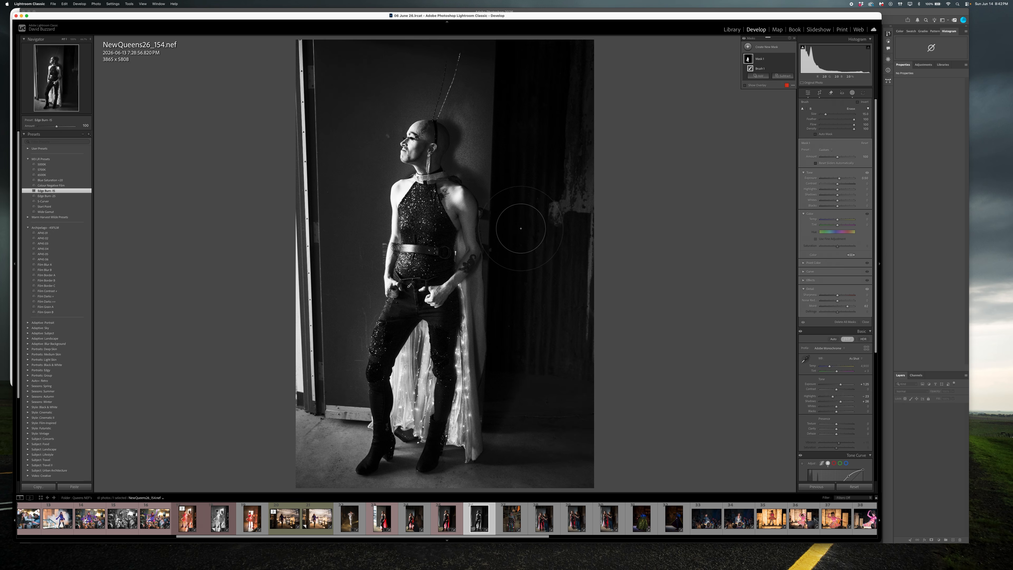
{"action": "key", "text": "Escape"}
- Assign the red color label to NewQueens26_154.nef
{"action": "right_click", "coordinate": [515, 228]}
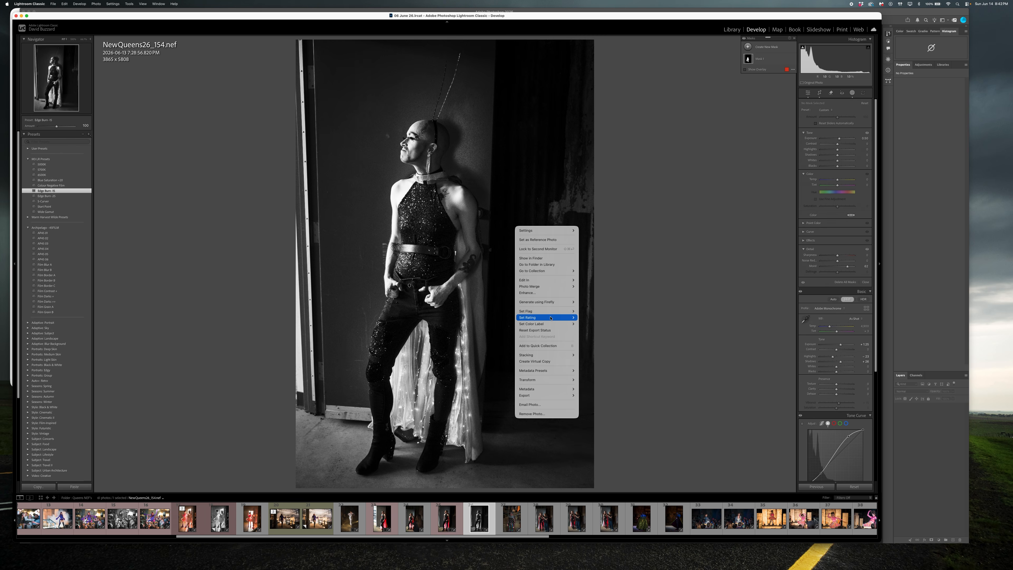
{"action": "mouse_move", "coordinate": [573, 324]}
{"action": "left_click", "coordinate": [585, 326]}
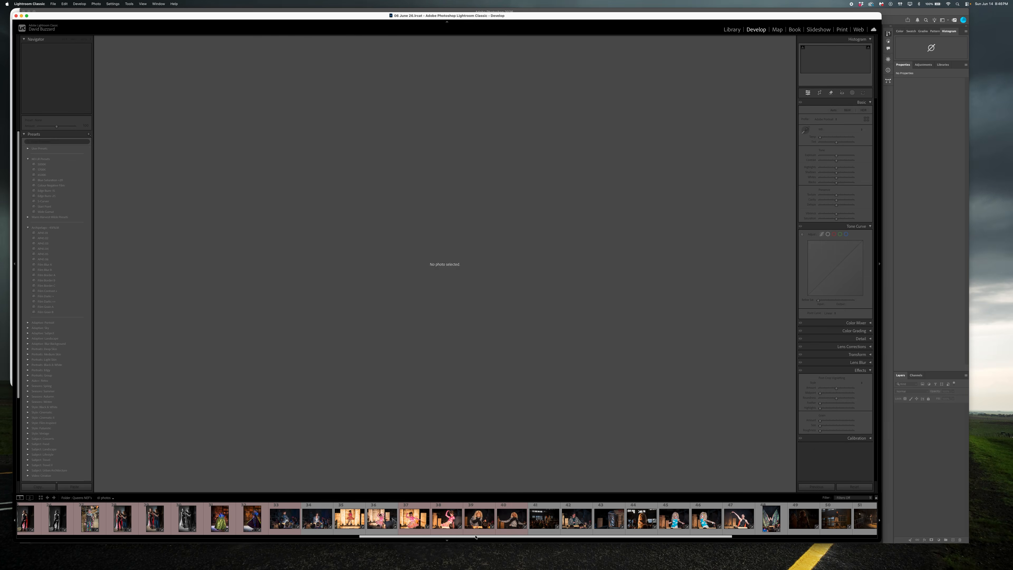
- Open NewQueens26_244.nef and raise its exposure slightly
{"action": "left_click", "coordinate": [479, 520]}
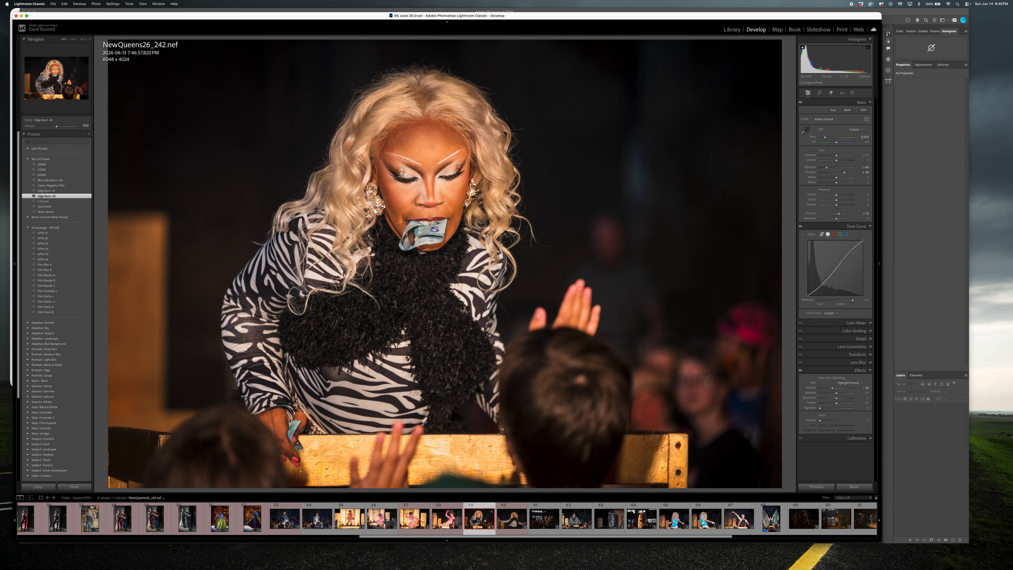
{"action": "key", "text": "Right"}
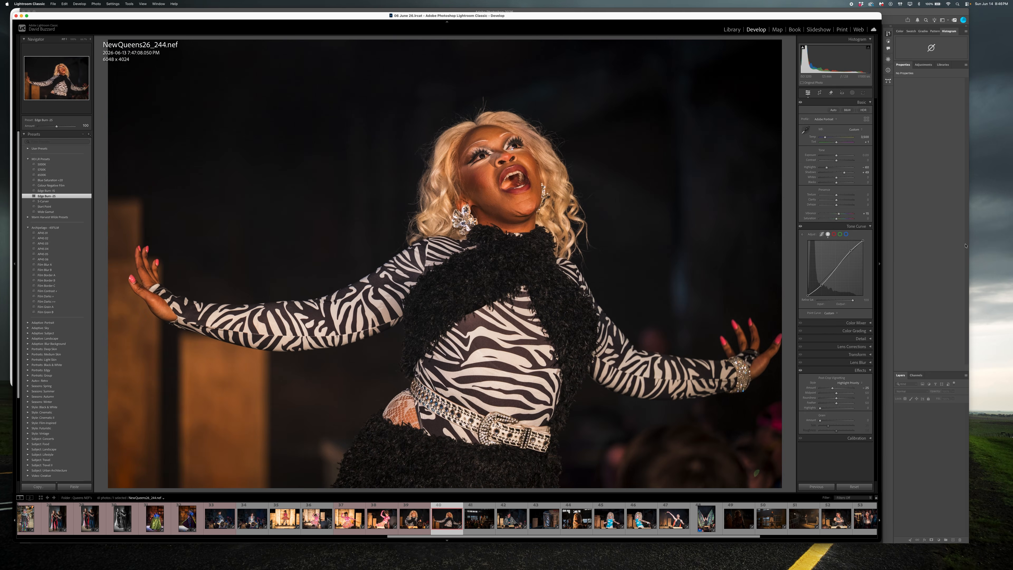
{"action": "left_click_drag", "start_coordinate": [836, 158], "coordinate": [837, 157]}
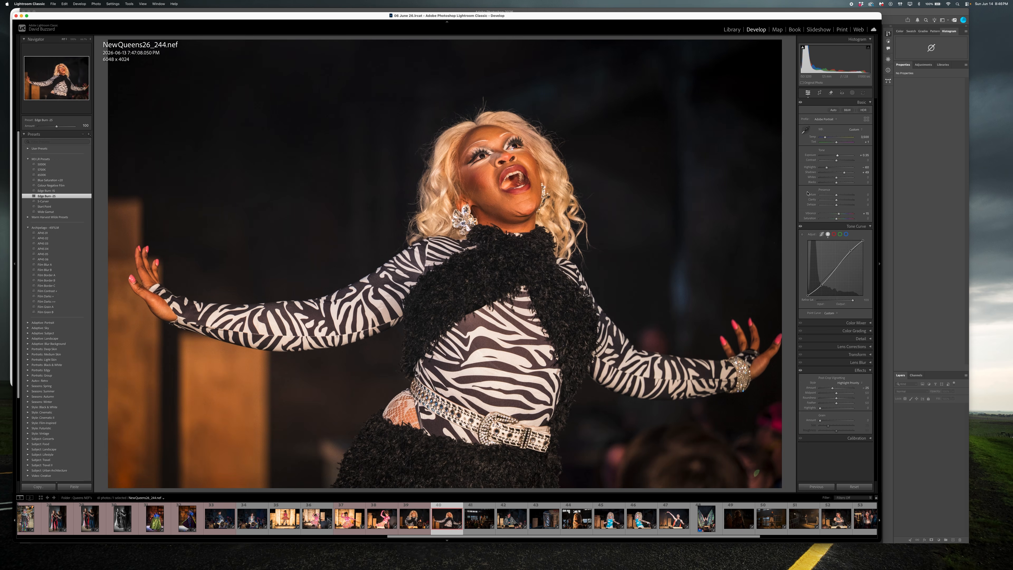
- Keep NewQueens26_244.nef in color, create a virtual copy of it, and convert the copy to black and white
{"action": "left_click", "coordinate": [847, 110]}
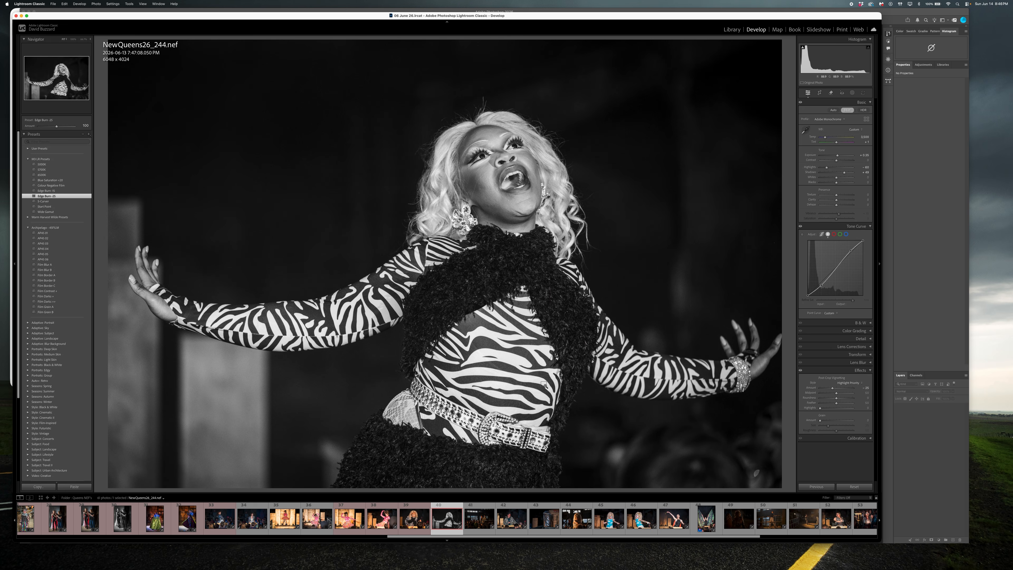
{"action": "key", "text": "super+z"}
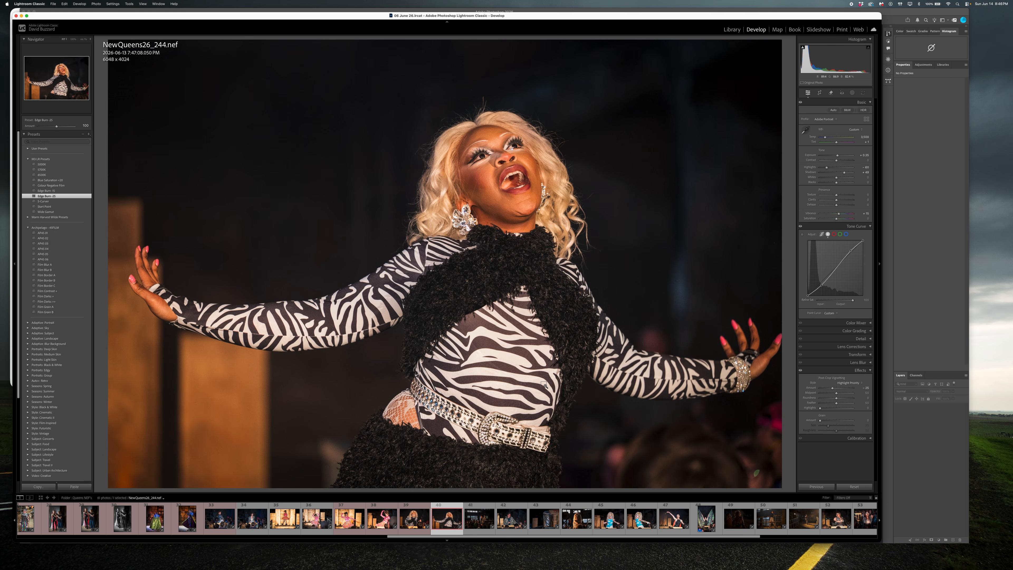
{"action": "key", "text": "super+apostrophe"}
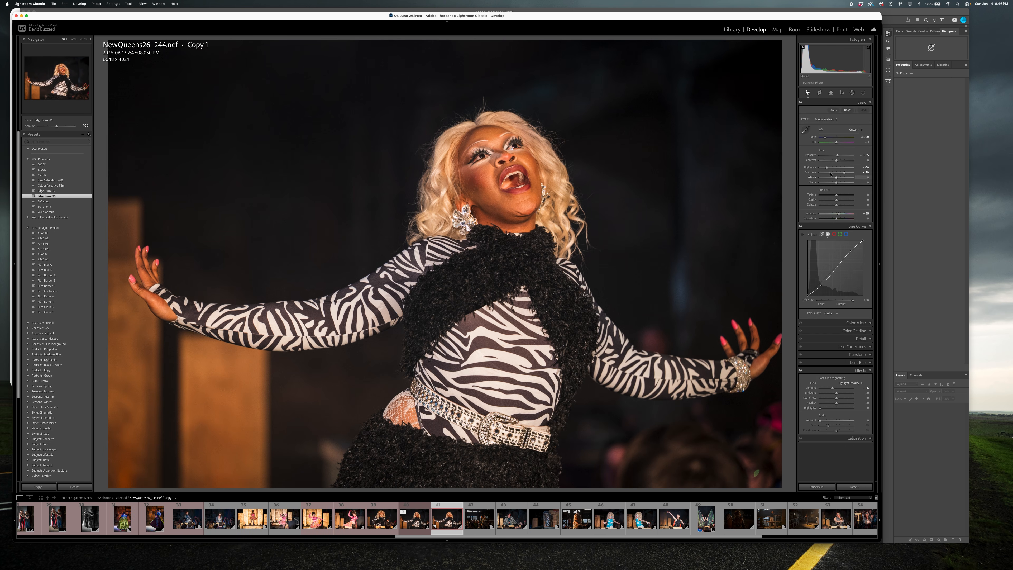
{"action": "left_click", "coordinate": [847, 110]}
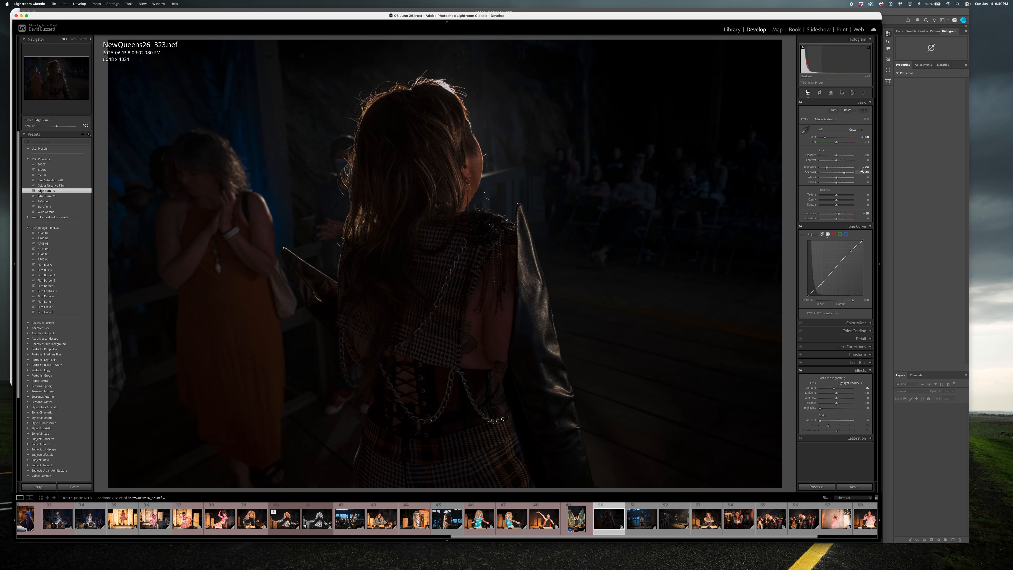
- Raise the exposure of NewQueens26_323.nef strongly and lift the upper part of its tone curve
{"action": "left_click_drag", "start_coordinate": [837, 157], "coordinate": [841, 157]}
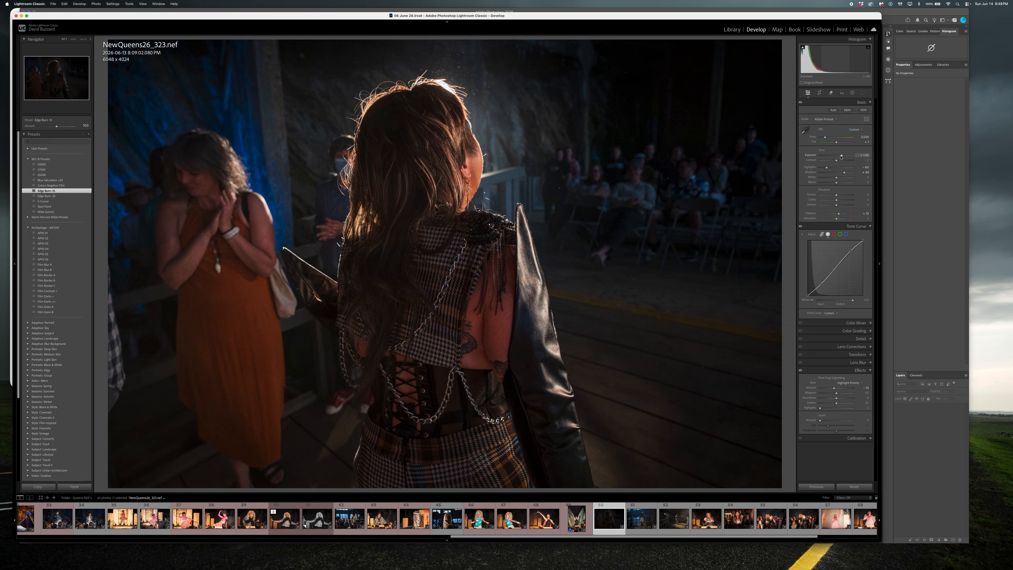
{"action": "left_click", "coordinate": [852, 252]}
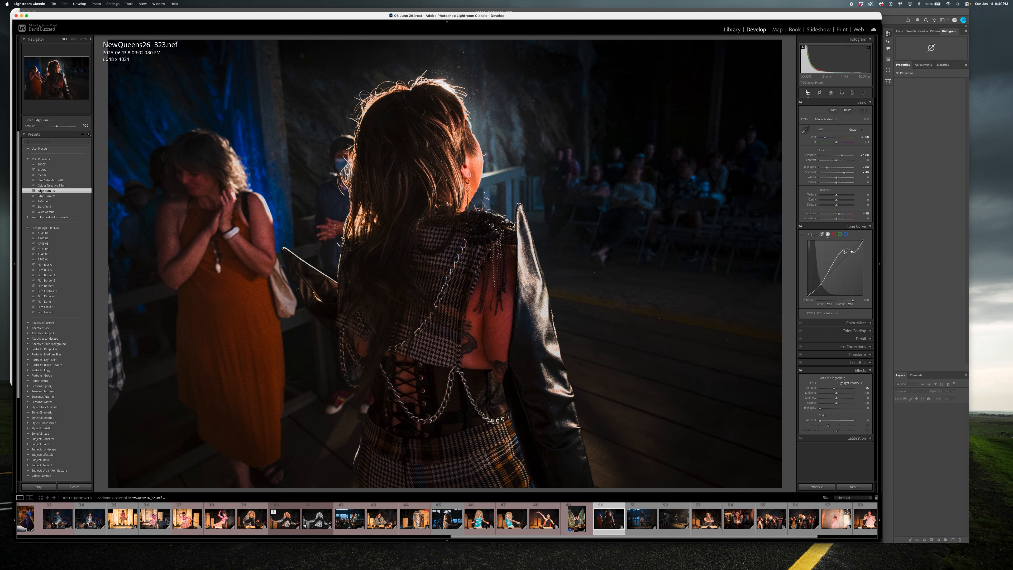
{"action": "right_click", "coordinate": [851, 251]}
{"action": "left_click", "coordinate": [854, 256]}
{"action": "left_click_drag", "start_coordinate": [852, 252], "coordinate": [846, 245]}
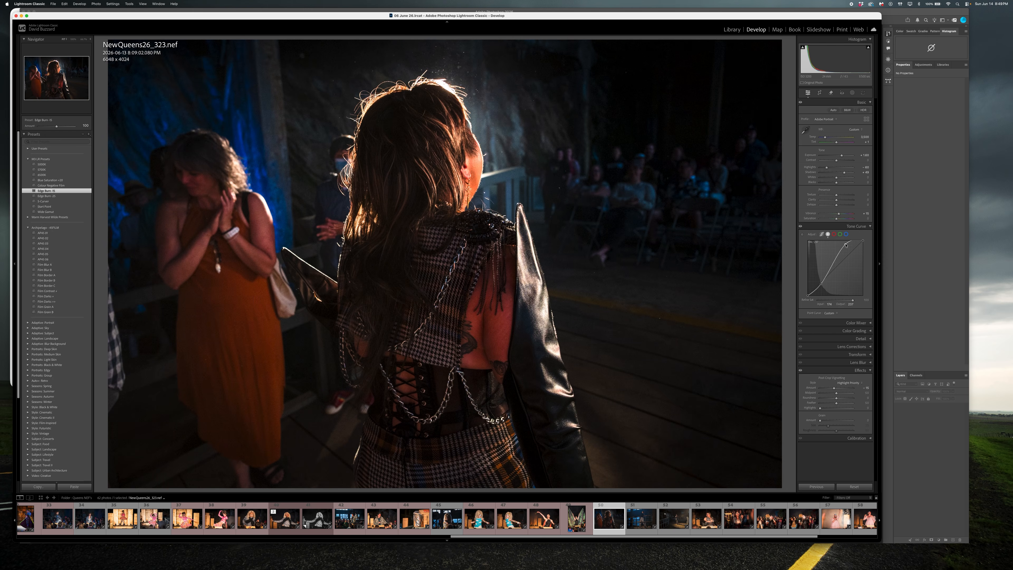
- Rework the lower part of the tone curve to lighten the dark tones, then raise Shadows and Highlights in NewQueens26_323.nef
{"action": "right_click", "coordinate": [822, 284]}
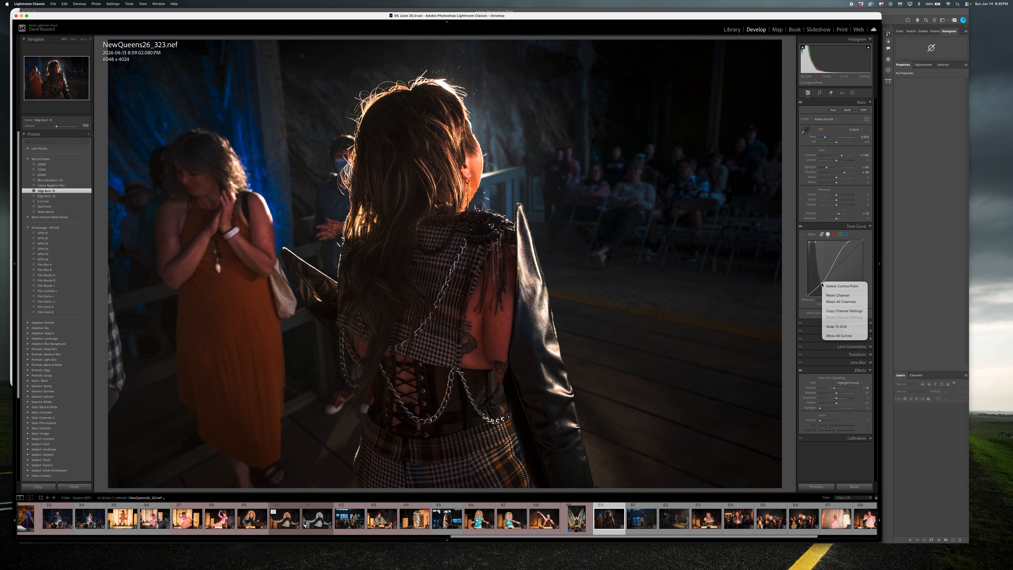
{"action": "left_click", "coordinate": [831, 286]}
{"action": "left_click_drag", "start_coordinate": [822, 285], "coordinate": [820, 282]}
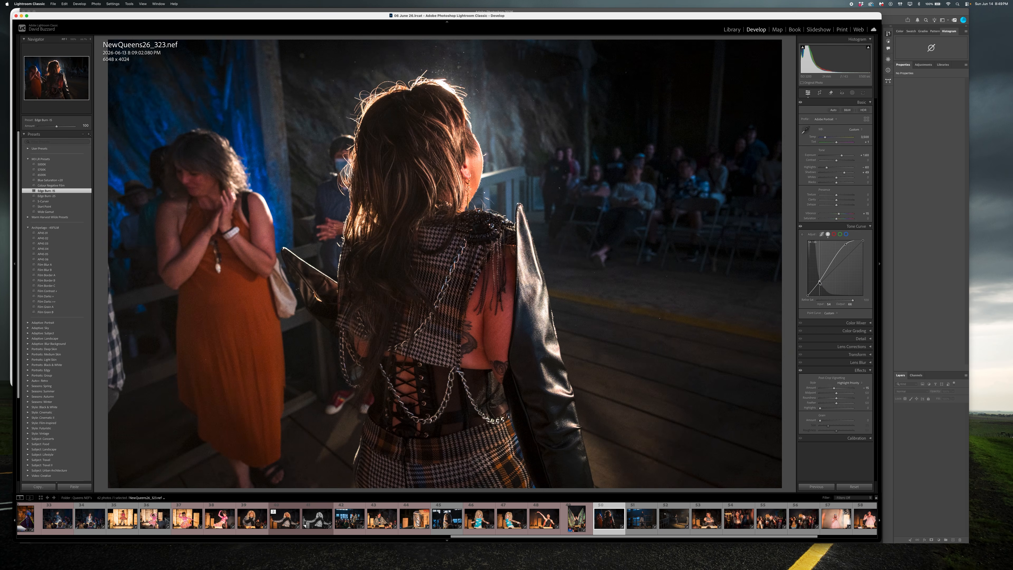
{"action": "left_click", "coordinate": [846, 246]}
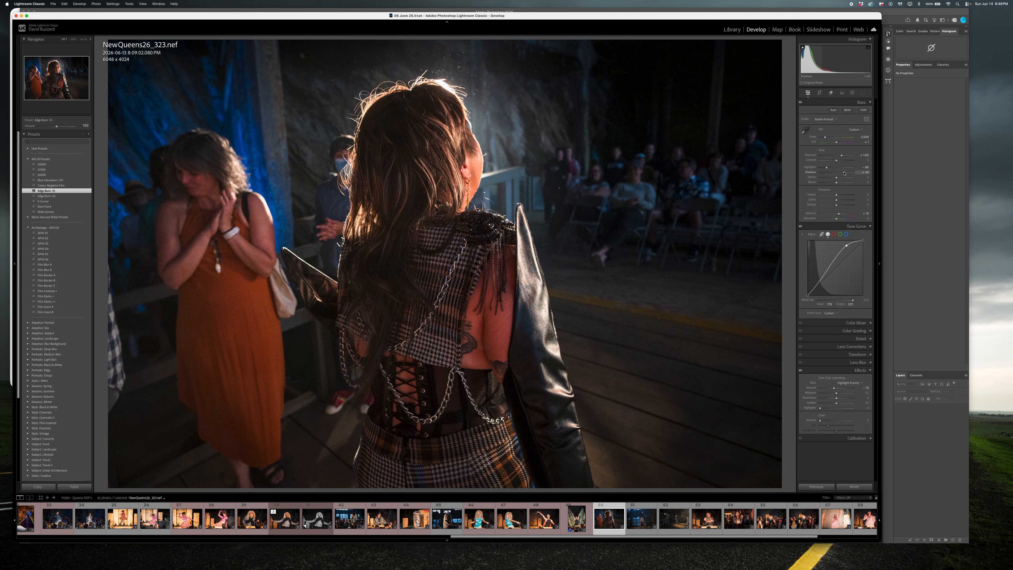
{"action": "left_click_drag", "start_coordinate": [842, 173], "coordinate": [837, 173]}
{"action": "mouse_move", "coordinate": [840, 173]}
{"action": "left_mouse_down"}
{"action": "mouse_move", "coordinate": [850, 172]}
{"action": "mouse_move", "coordinate": [833, 168]}
{"action": "left_mouse_up"}
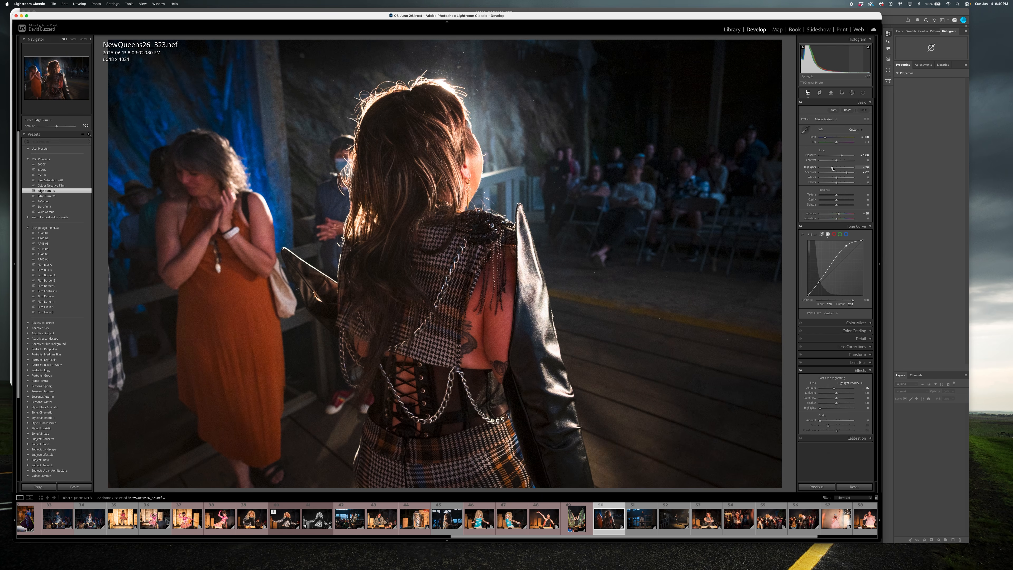
- Try a large brightening brush mask over the back-lit performer's outfit and hair in NewQueens26_323.nef
{"action": "key", "text": "k"}
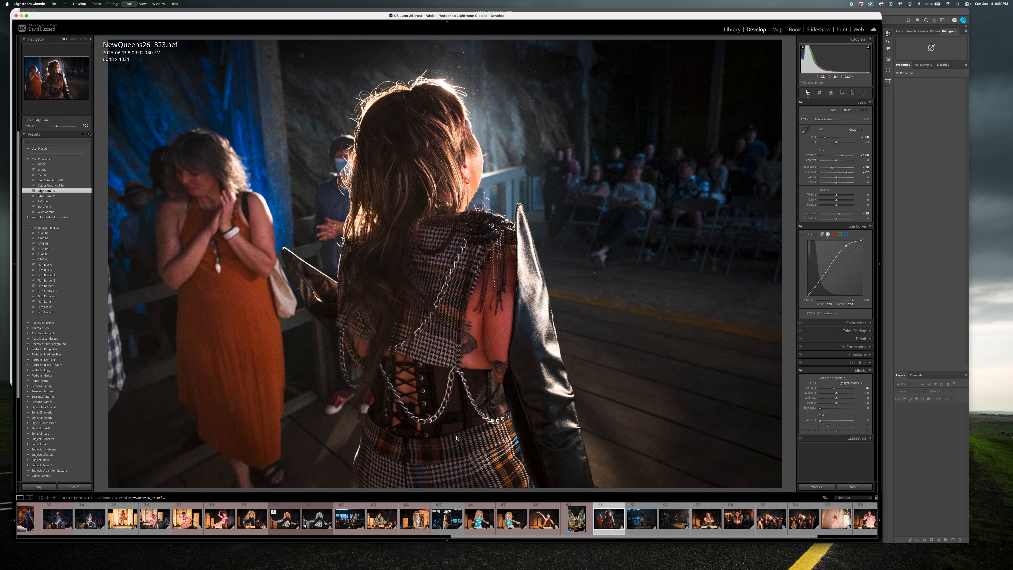
{"action": "key", "text": "]"}
{"action": "key", "text": "]"}
{"action": "key", "text": "]"}
{"action": "key", "text": "]"}
{"action": "key", "text": "]"}
{"action": "mouse_move", "coordinate": [404, 431]}
{"action": "left_mouse_down"}
{"action": "mouse_move", "coordinate": [421, 331]}
{"action": "mouse_move", "coordinate": [414, 284]}
{"action": "mouse_move", "coordinate": [392, 297]}
{"action": "mouse_move", "coordinate": [459, 361]}
{"action": "mouse_move", "coordinate": [468, 325]}
{"action": "mouse_move", "coordinate": [447, 286]}
{"action": "mouse_move", "coordinate": [375, 251]}
{"action": "mouse_move", "coordinate": [366, 226]}
{"action": "left_mouse_up"}
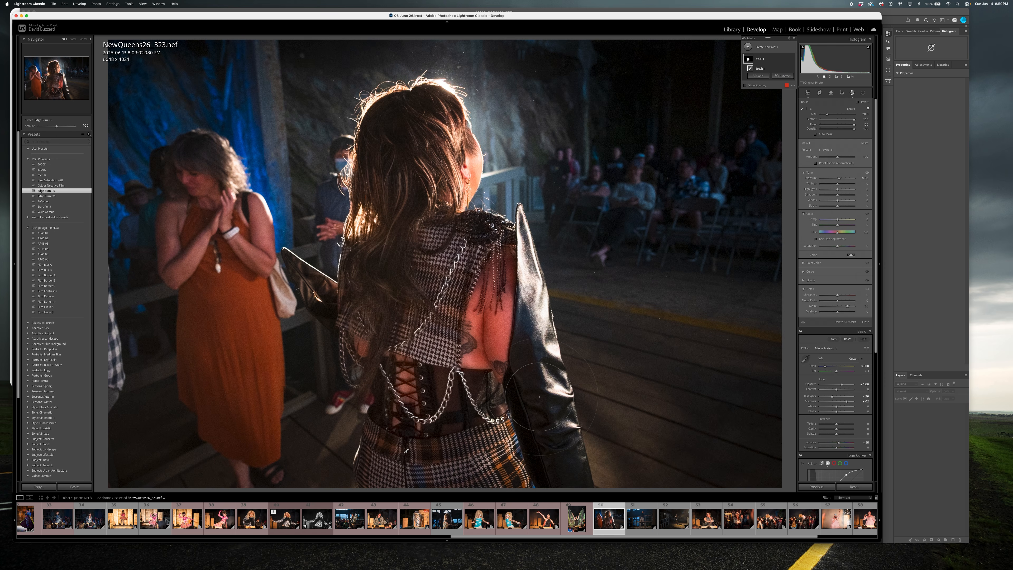
{"action": "key", "text": "super+z"}
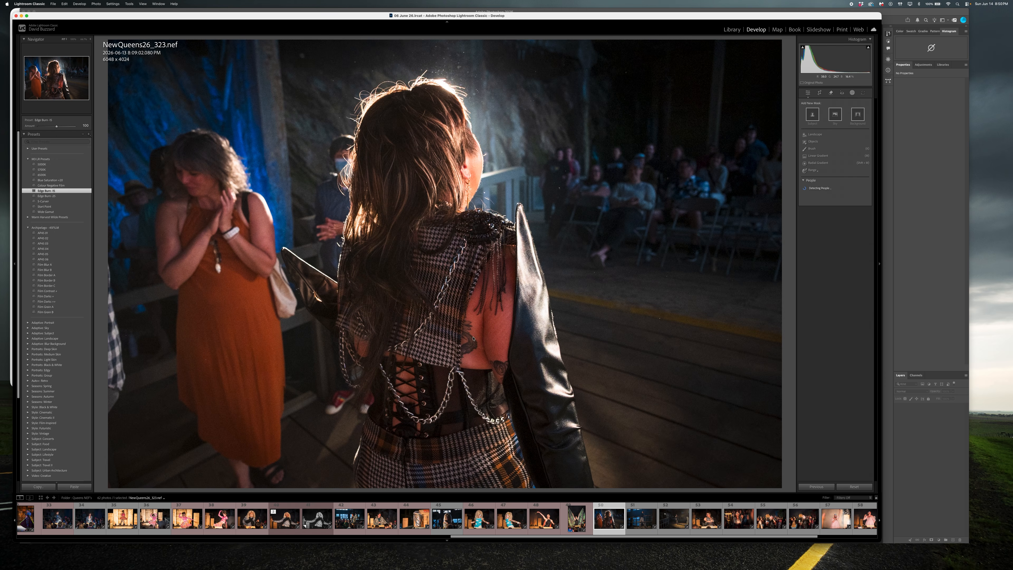
- Raise the exposure of the photo of the performer pointing behind the railing, and add contrast with an S-shaped tone curve
{"action": "left_click", "coordinate": [650, 506]}
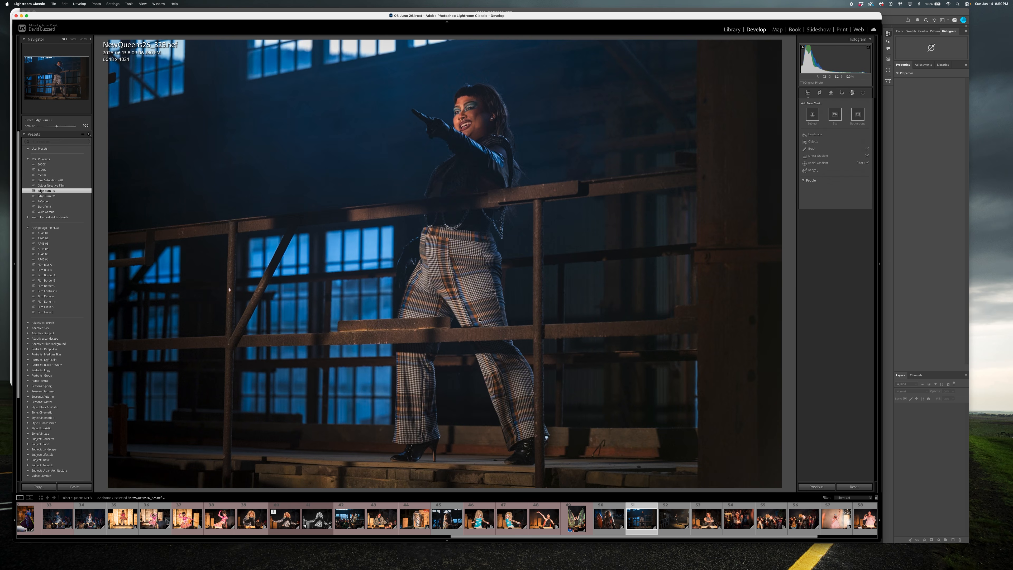
{"action": "left_click", "coordinate": [680, 518]}
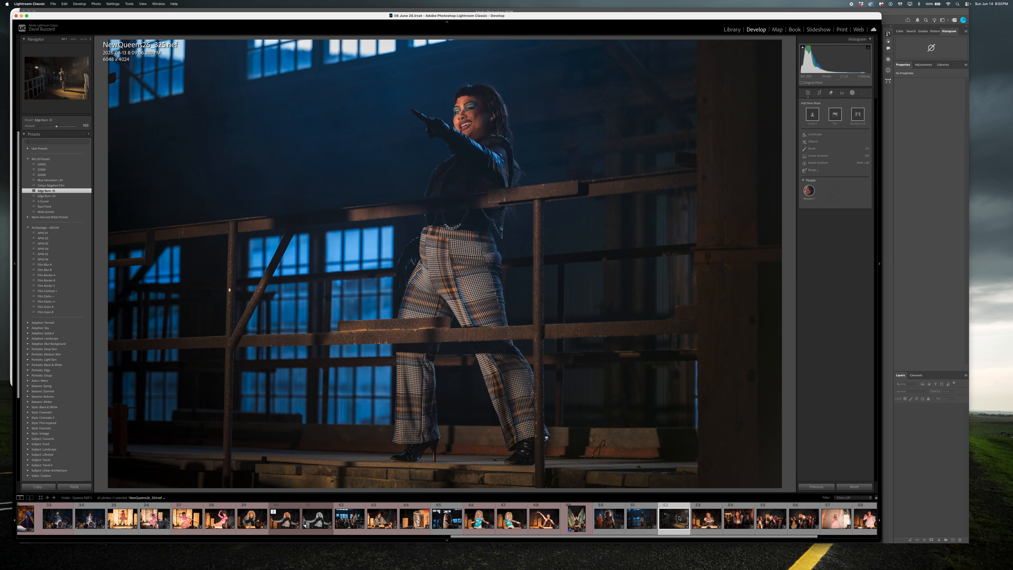
{"action": "left_click", "coordinate": [646, 518]}
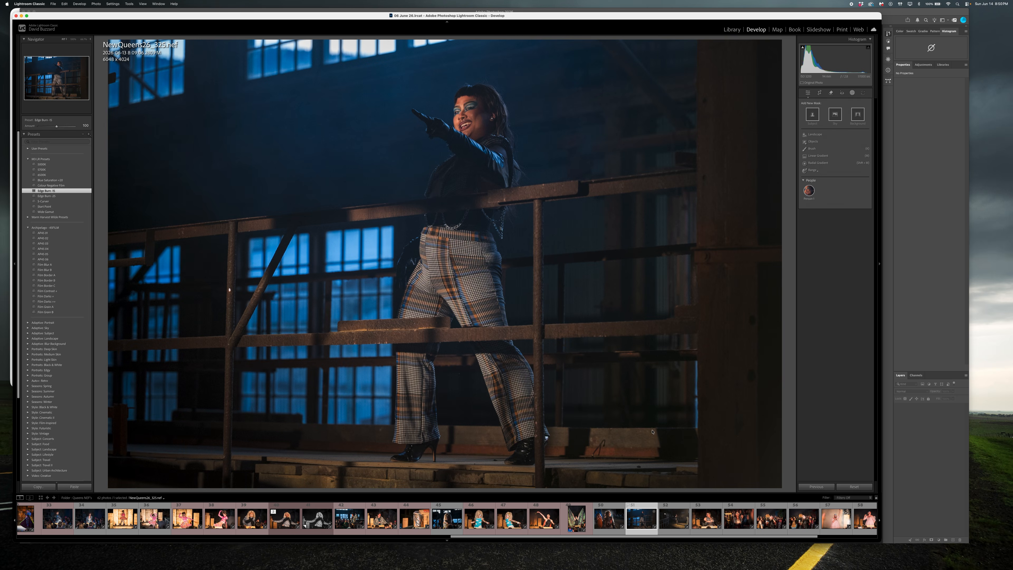
{"action": "key", "text": "d"}
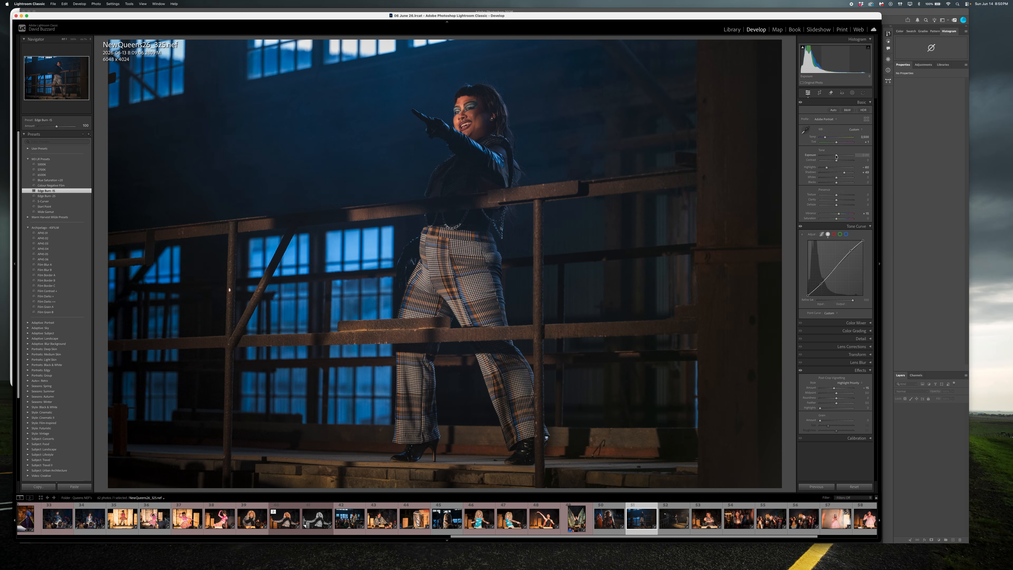
{"action": "left_click_drag", "start_coordinate": [837, 156], "coordinate": [839, 156]}
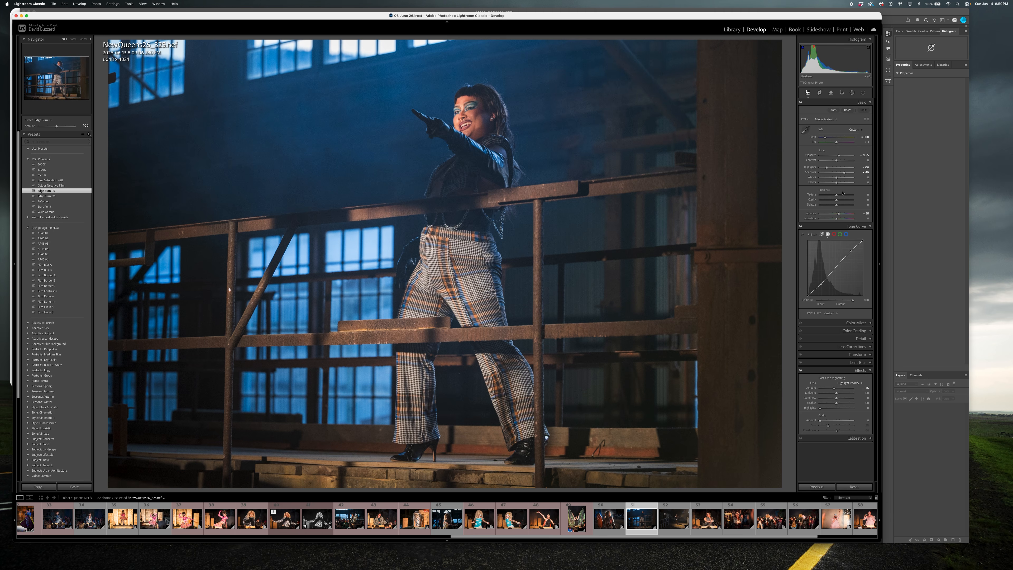
{"action": "left_click_drag", "start_coordinate": [821, 284], "coordinate": [821, 286]}
{"action": "left_click", "coordinate": [851, 250]}
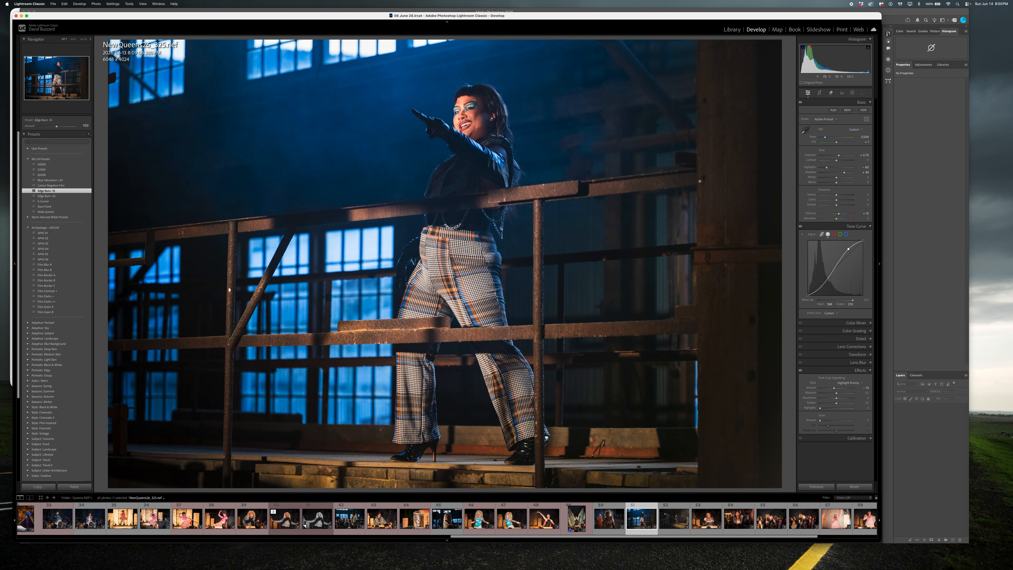
- Assign the red color label to the photo of the performer pointing behind the railing
{"action": "right_click", "coordinate": [563, 153]}
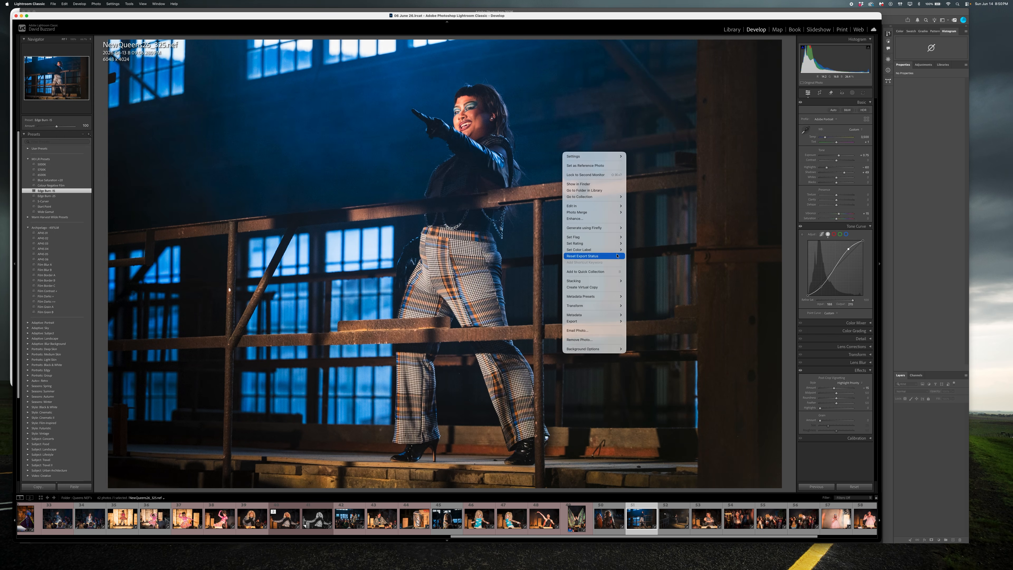
{"action": "mouse_move", "coordinate": [621, 250]}
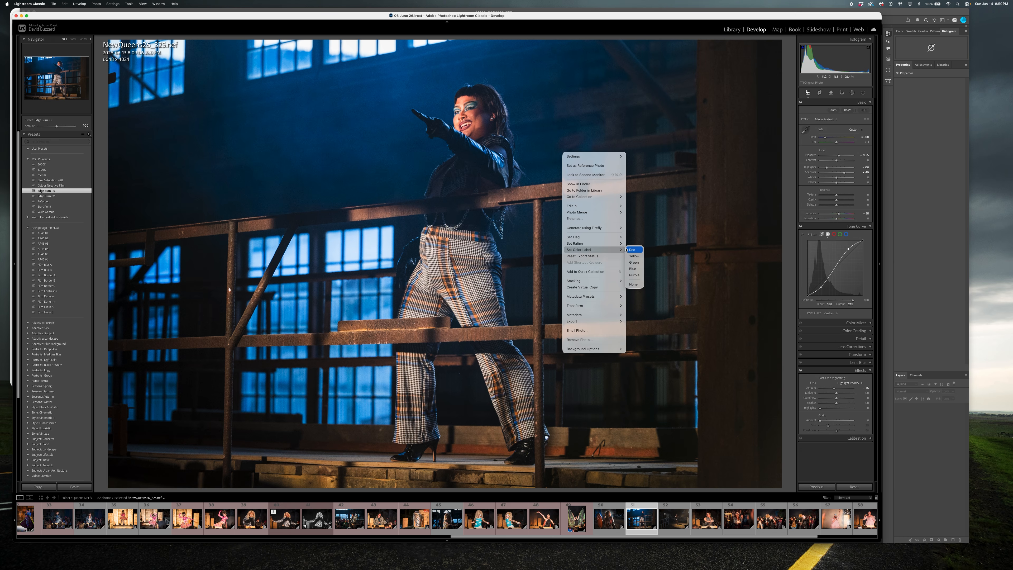
{"action": "left_click", "coordinate": [633, 250]}
- Straighten NewQueens26_334.nef slightly and crop it to 5002 x 3328, tightening the frame around the performer
{"action": "left_click", "coordinate": [676, 515]}
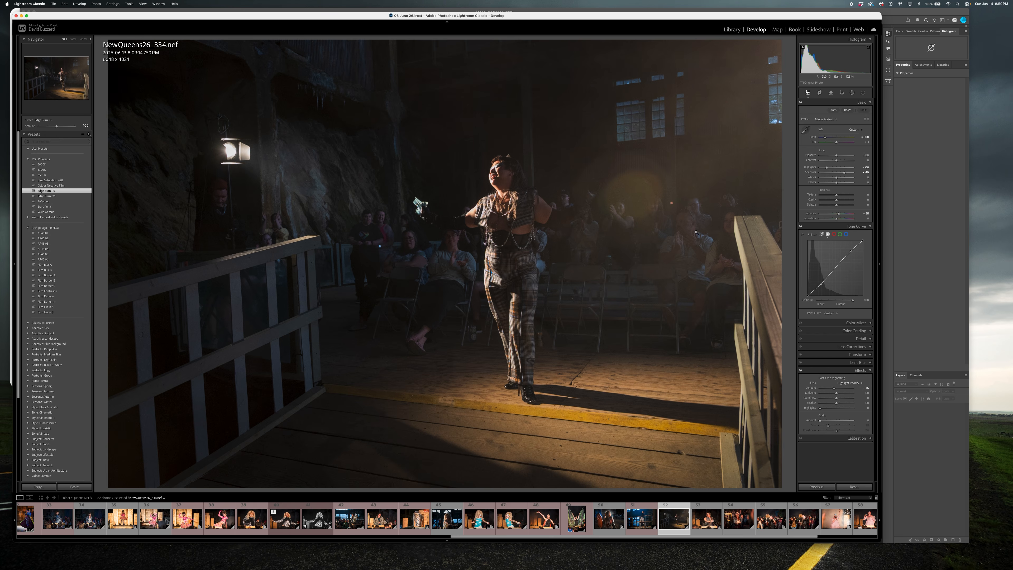
{"action": "key", "text": "r"}
{"action": "left_click_drag", "start_coordinate": [789, 250], "coordinate": [789, 255]}
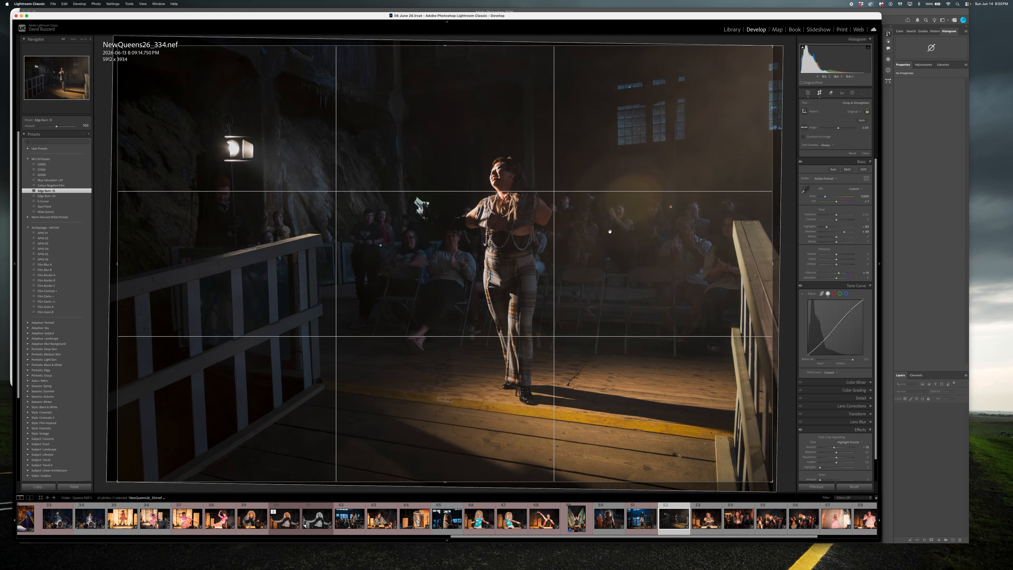
{"action": "left_click_drag", "start_coordinate": [445, 482], "coordinate": [447, 447]}
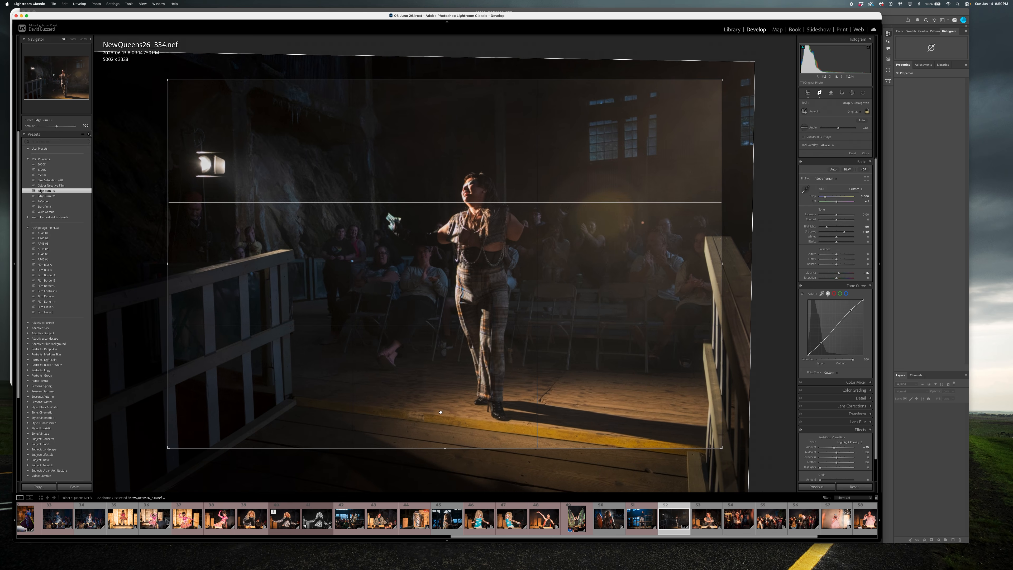
{"action": "left_click_drag", "start_coordinate": [441, 412], "coordinate": [453, 415]}
{"action": "key", "text": "Return"}
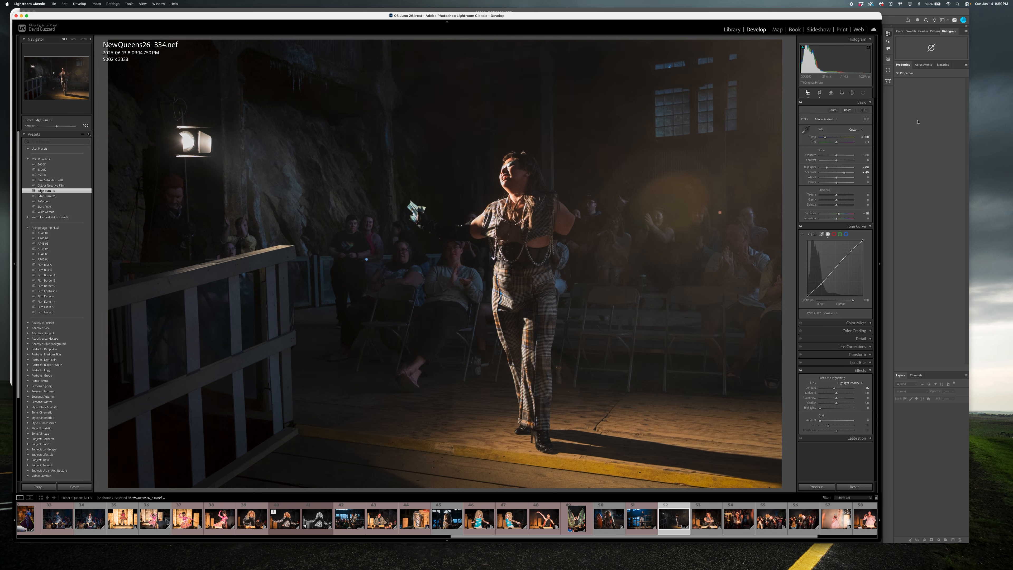
- Brighten the upper tones of NewQueens26_334.nef with the tone curve and convert the photo to black and white
{"action": "left_click_drag", "start_coordinate": [820, 281], "coordinate": [850, 246]}
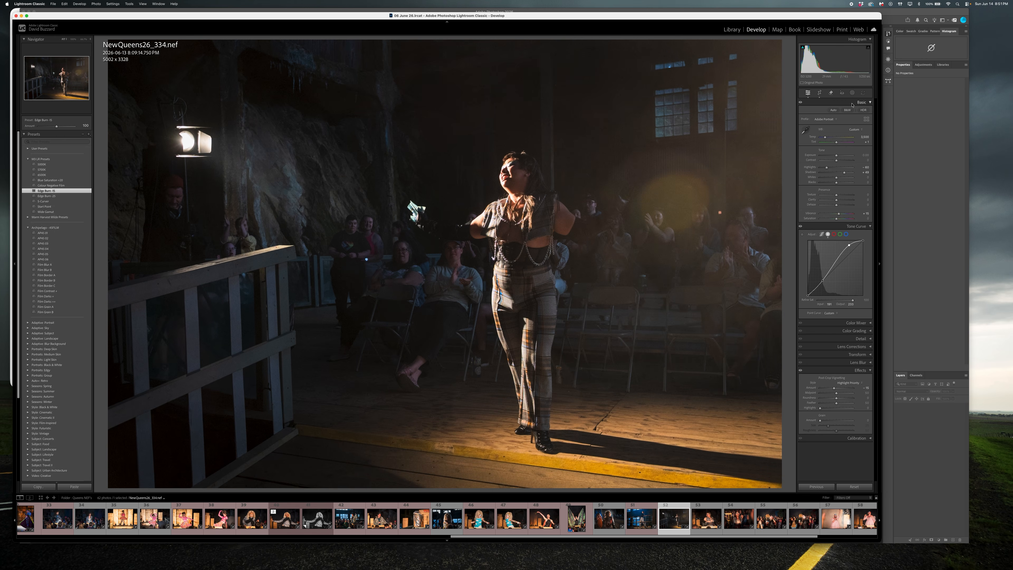
{"action": "left_click", "coordinate": [847, 110]}
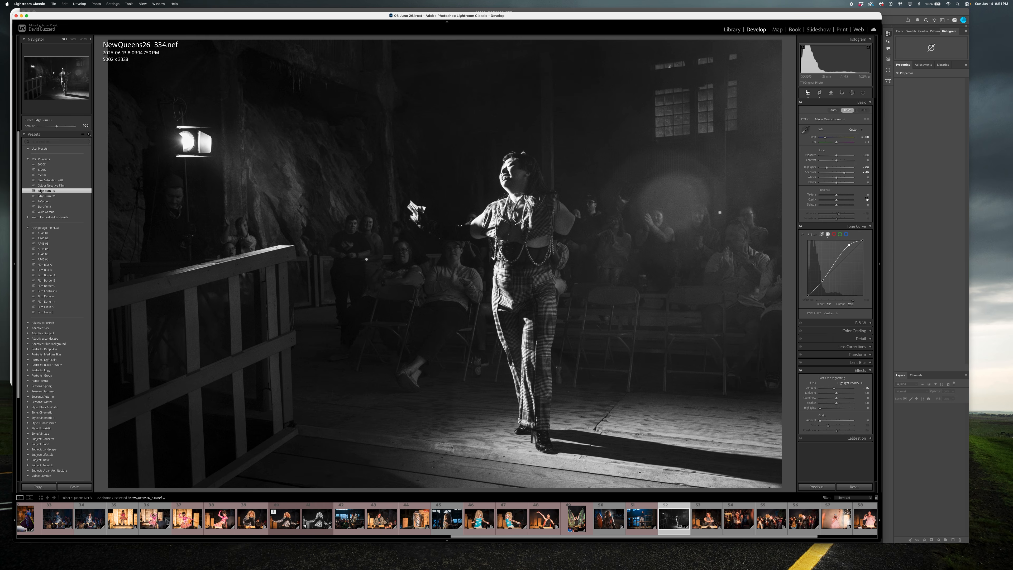
- Fine-tune the upper tone-curve point of NewQueens26_334.nef and assign it the yellow color label
{"action": "mouse_move", "coordinate": [849, 246]}
{"action": "left_mouse_down"}
{"action": "mouse_move", "coordinate": [841, 252]}
{"action": "mouse_move", "coordinate": [850, 243]}
{"action": "left_mouse_up"}
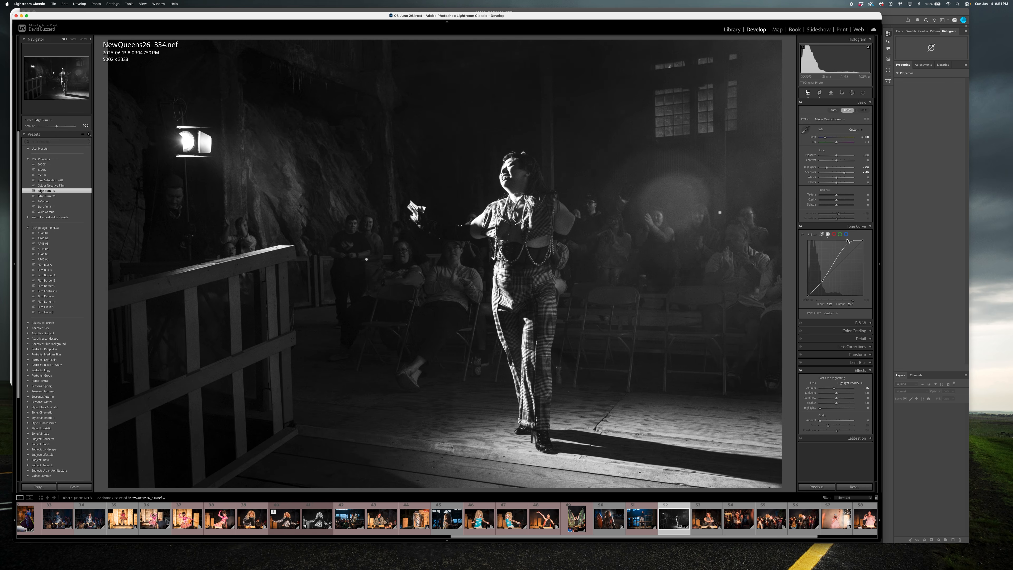
{"action": "left_click_drag", "start_coordinate": [849, 244], "coordinate": [850, 245]}
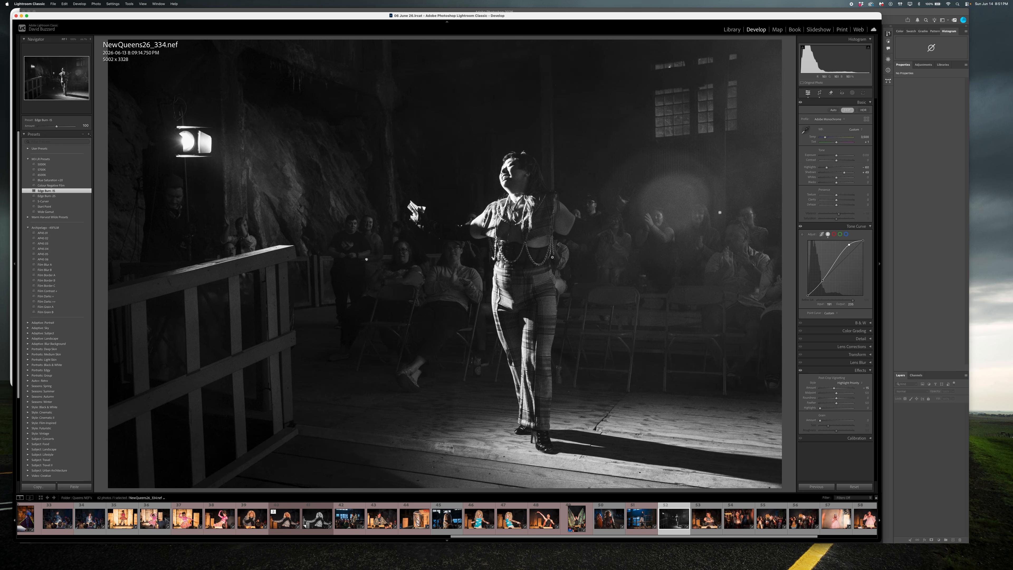
{"action": "right_click", "coordinate": [555, 188]}
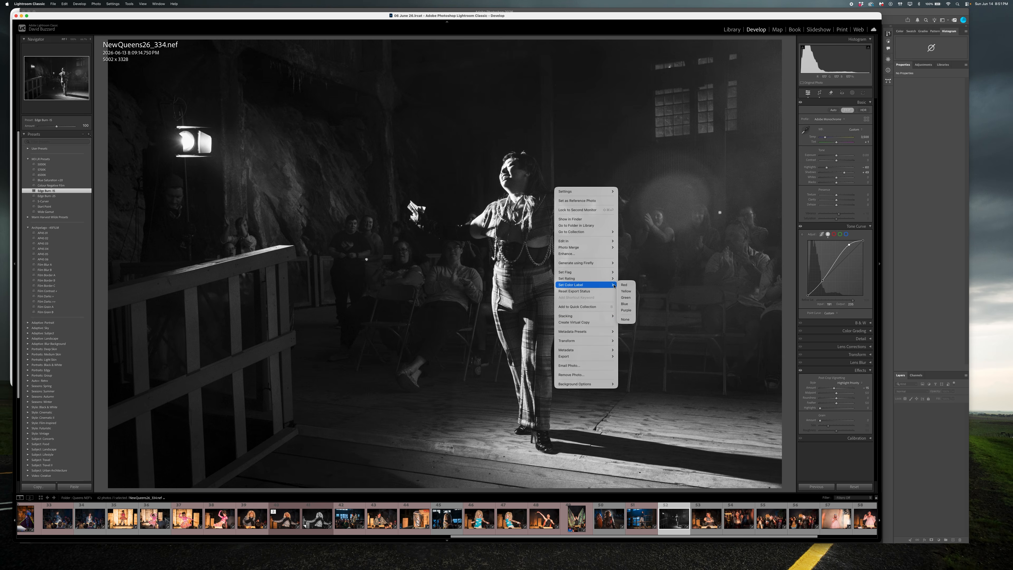
{"action": "left_click", "coordinate": [623, 291]}
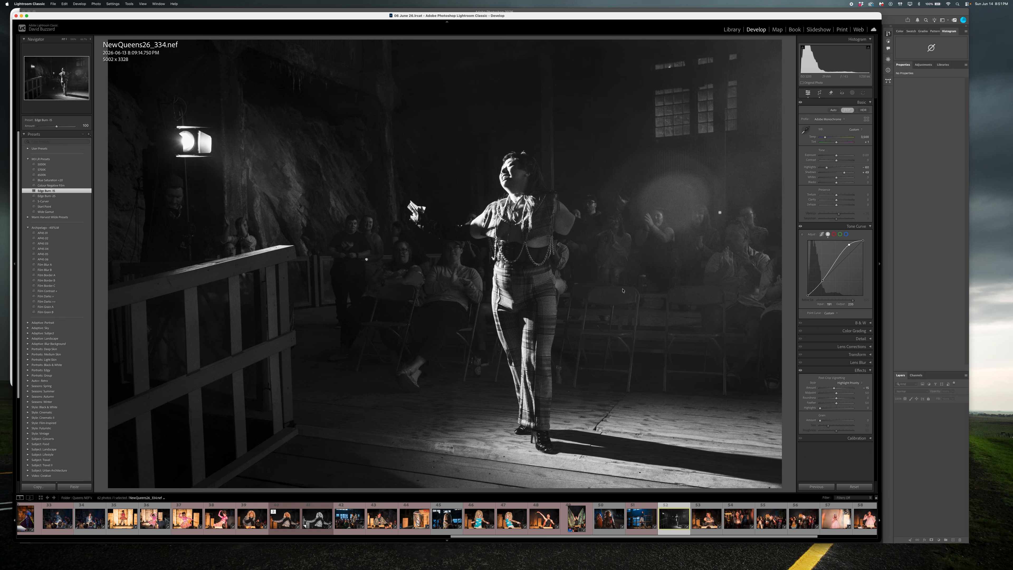
- Create a virtual copy of NewQueens26_334.nef, raise its exposure, and pull down the upper tone-curve point to protect the highlights
{"action": "key", "text": "super+apostrophe"}
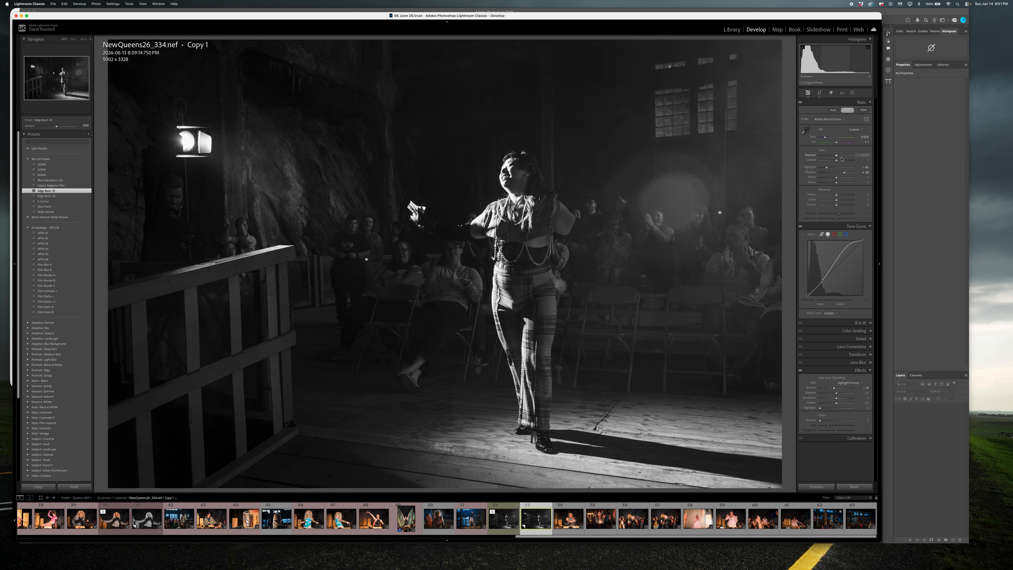
{"action": "left_click_drag", "start_coordinate": [837, 157], "coordinate": [839, 156]}
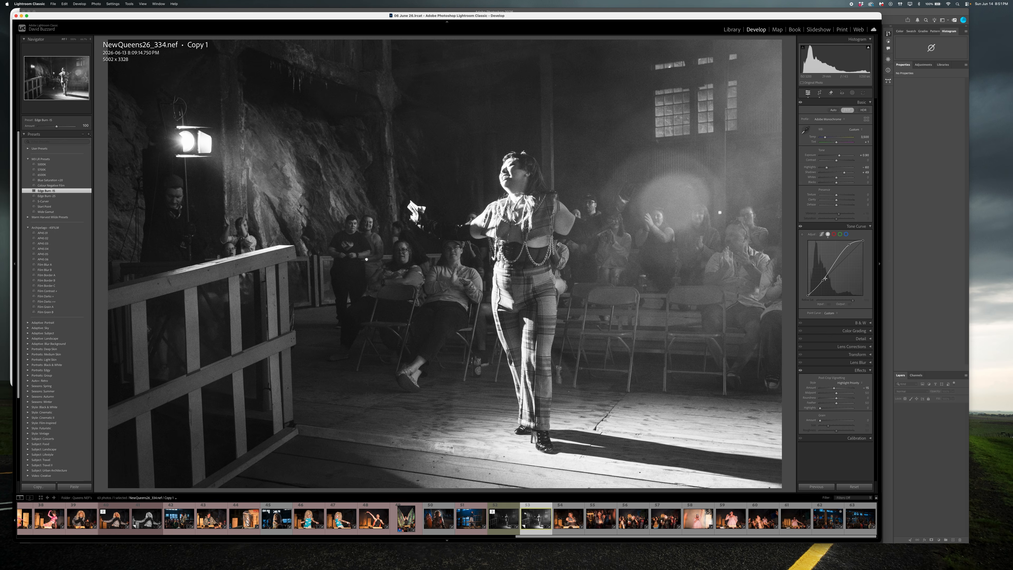
{"action": "left_click_drag", "start_coordinate": [823, 280], "coordinate": [823, 281]}
{"action": "left_click_drag", "start_coordinate": [849, 244], "coordinate": [846, 250]}
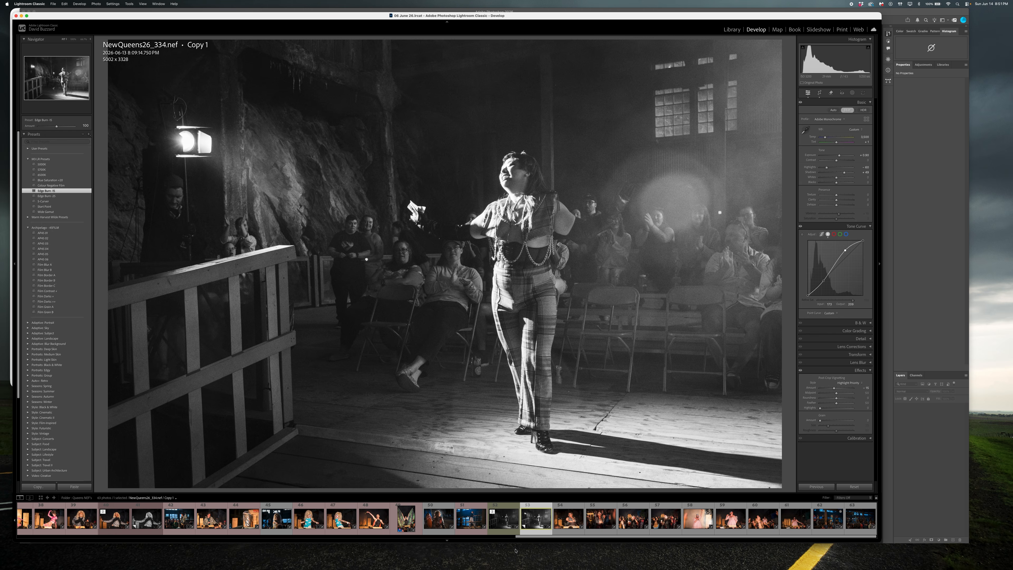
- Open the dark original and its brighter virtual copy together as layers in Photoshop
{"action": "left_click", "coordinate": [496, 519], "text": "super"}
{"action": "right_click", "coordinate": [496, 520]}
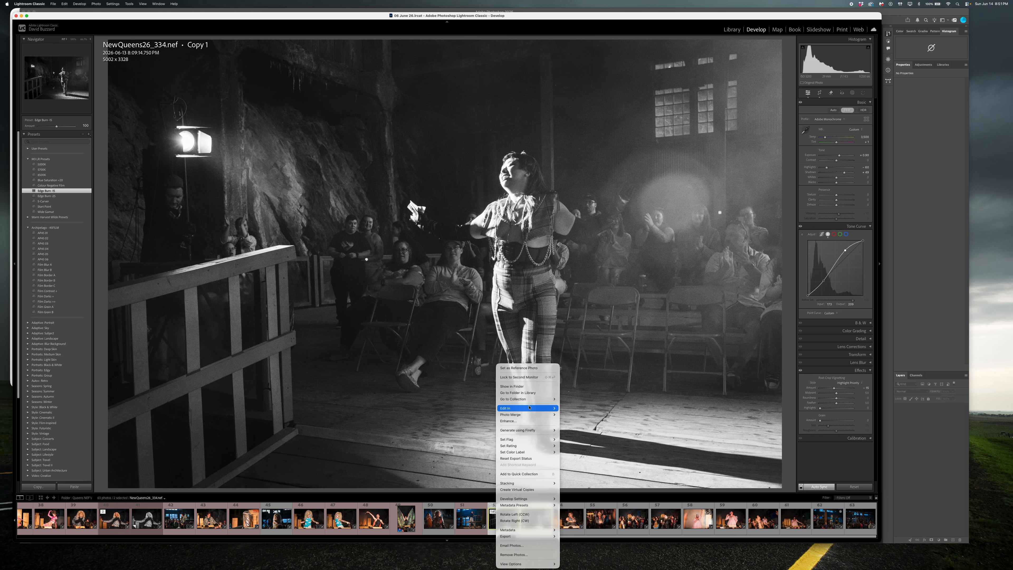
{"action": "mouse_move", "coordinate": [530, 407]}
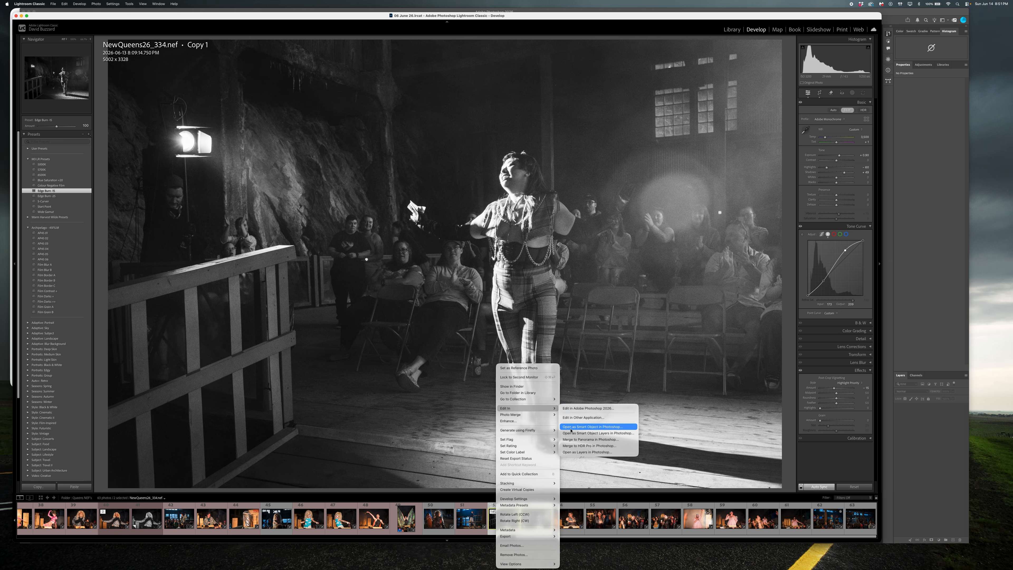
{"action": "left_click", "coordinate": [570, 452]}
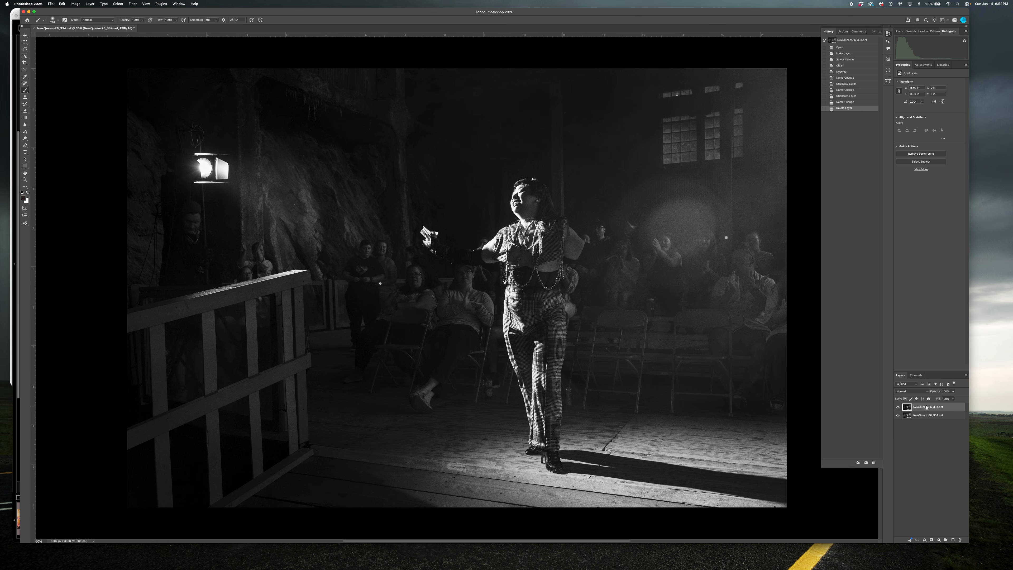
- Move the darker layer below the brighter one and auto-align the two layers
{"action": "left_click_drag", "start_coordinate": [926, 407], "coordinate": [925, 417]}
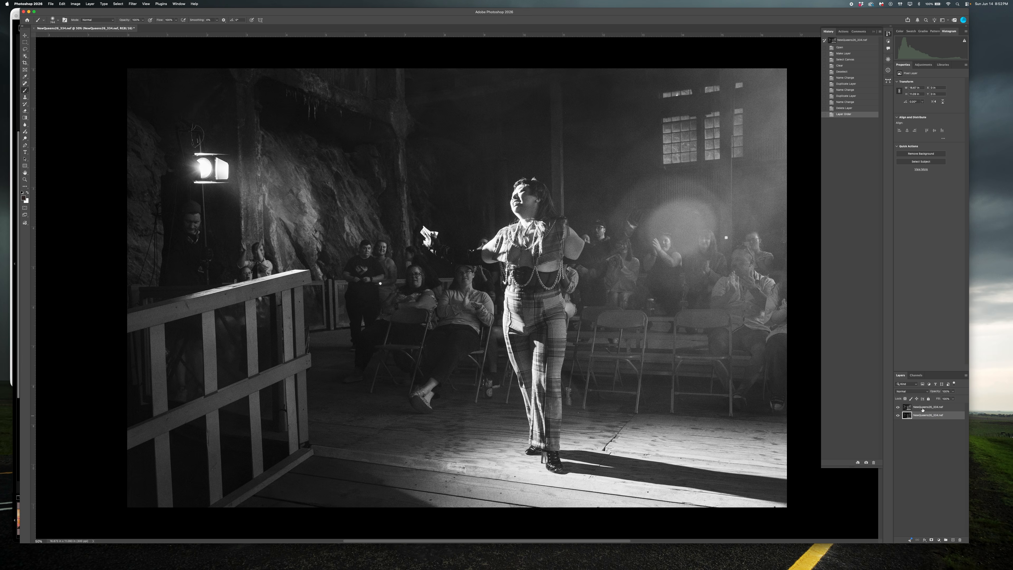
{"action": "left_click", "coordinate": [918, 405], "text": "shift"}
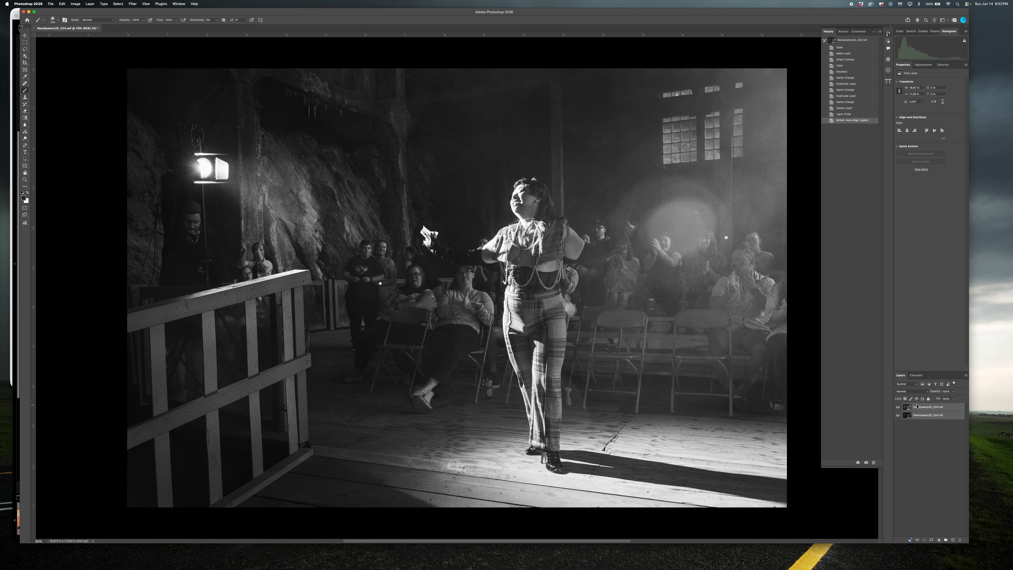
{"action": "left_click", "coordinate": [919, 440]}
- Add a black mask to the brighter layer and paint white over the performer's legs, torso and face to reveal them
{"action": "left_click", "coordinate": [923, 406]}
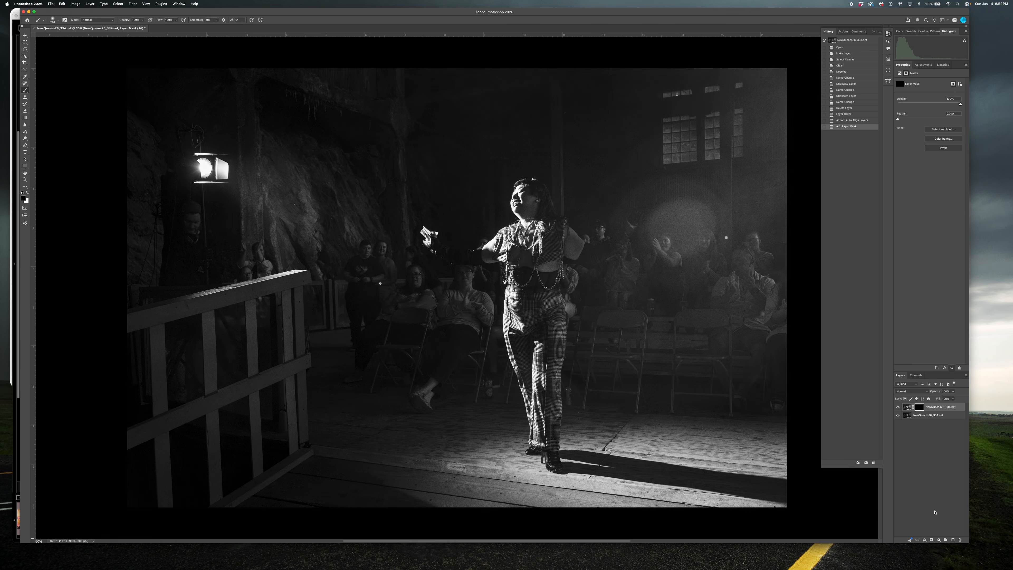
{"action": "mouse_move", "coordinate": [559, 357]}
{"action": "left_mouse_down", "text": "ctrl+alt"}
{"action": "mouse_move", "coordinate": [568, 359]}
{"action": "mouse_move", "coordinate": [531, 360]}
{"action": "left_mouse_up", "text": "ctrl+alt"}
{"action": "key", "text": "x"}
{"action": "mouse_move", "coordinate": [543, 362]}
{"action": "left_mouse_down"}
{"action": "mouse_move", "coordinate": [547, 340]}
{"action": "mouse_move", "coordinate": [515, 315]}
{"action": "mouse_move", "coordinate": [524, 253]}
{"action": "mouse_move", "coordinate": [509, 239]}
{"action": "mouse_move", "coordinate": [541, 247]}
{"action": "mouse_move", "coordinate": [542, 220]}
{"action": "left_mouse_up"}
{"action": "left_click_drag", "start_coordinate": [542, 220], "coordinate": [532, 201]}
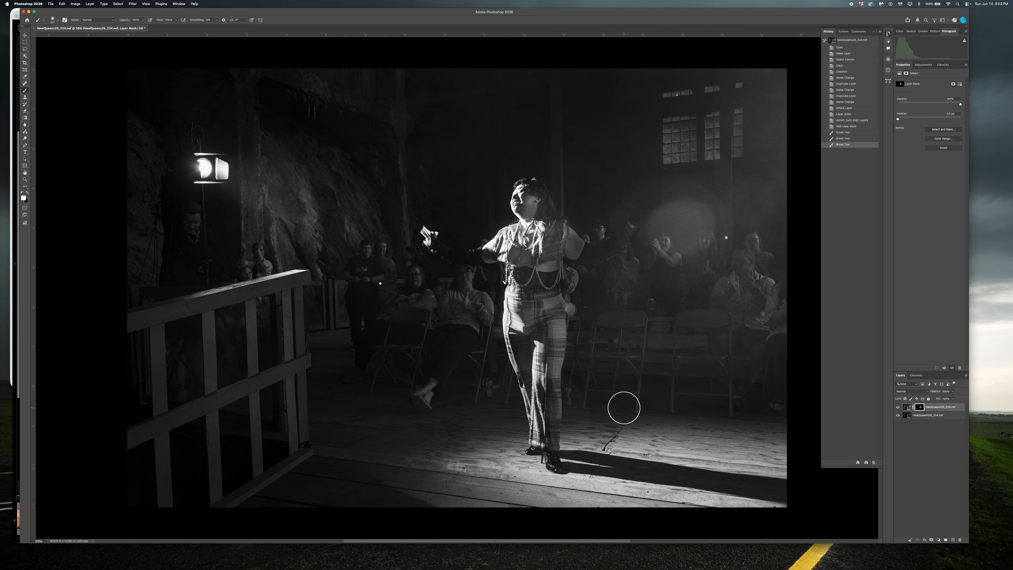
{"action": "left_click", "coordinate": [530, 305]}
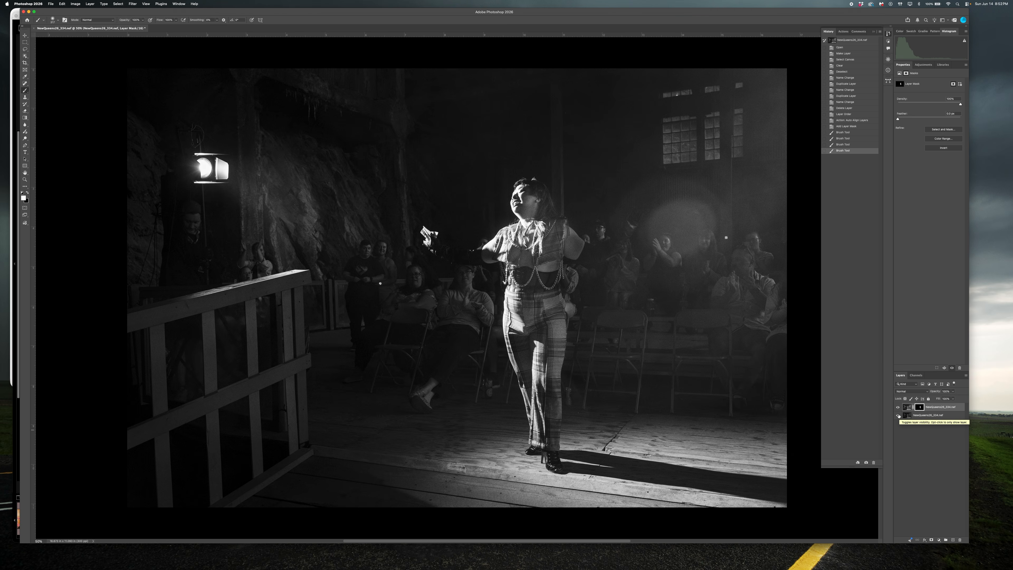
- Add Levels and Curves adjustment layers with the Start Point action, then pull in the white and black points in Levels
{"action": "key", "text": "F1"}
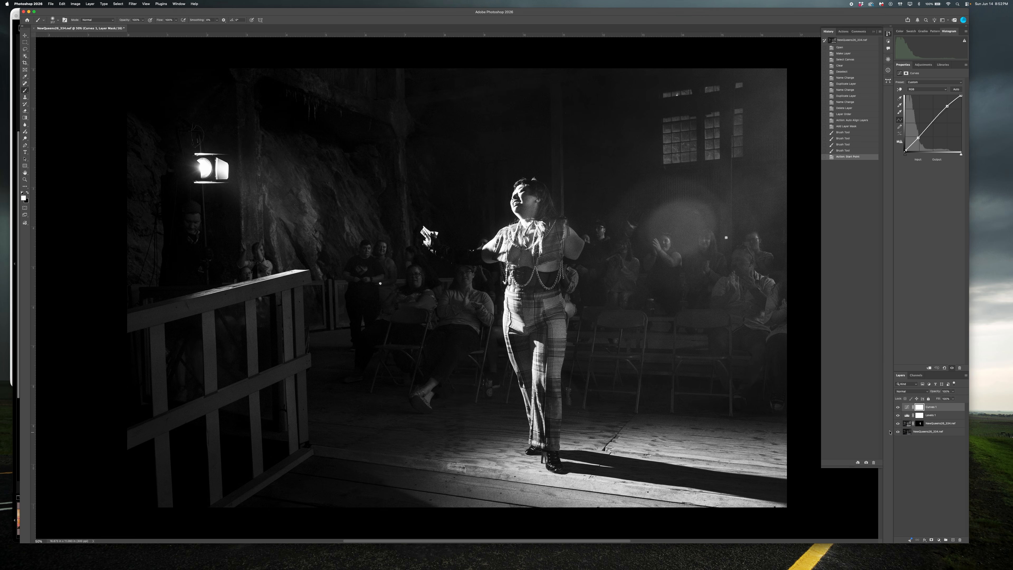
{"action": "left_click", "coordinate": [953, 415]}
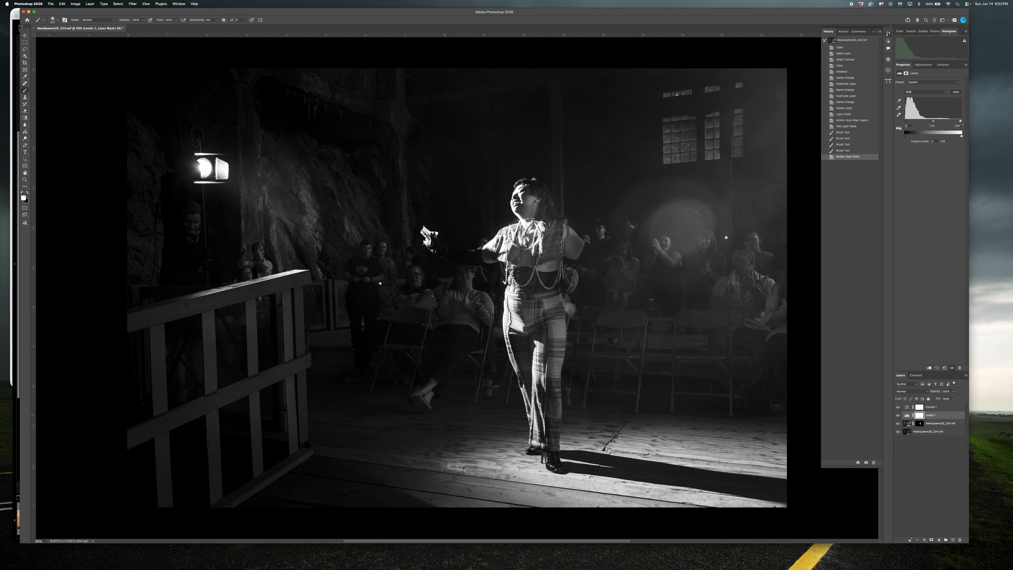
{"action": "left_click_drag", "start_coordinate": [959, 122], "coordinate": [957, 122]}
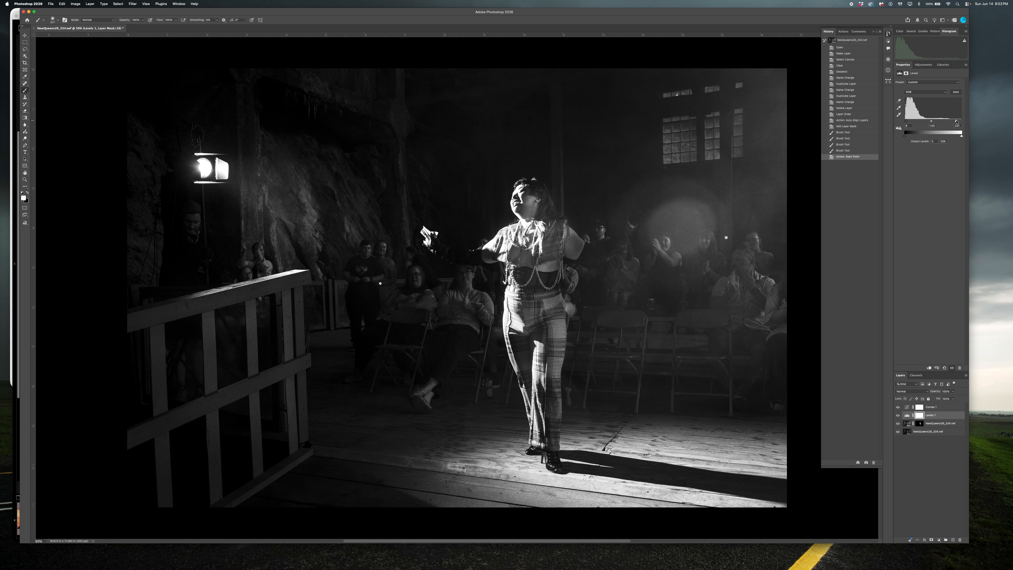
{"action": "left_click_drag", "start_coordinate": [958, 120], "coordinate": [907, 122]}
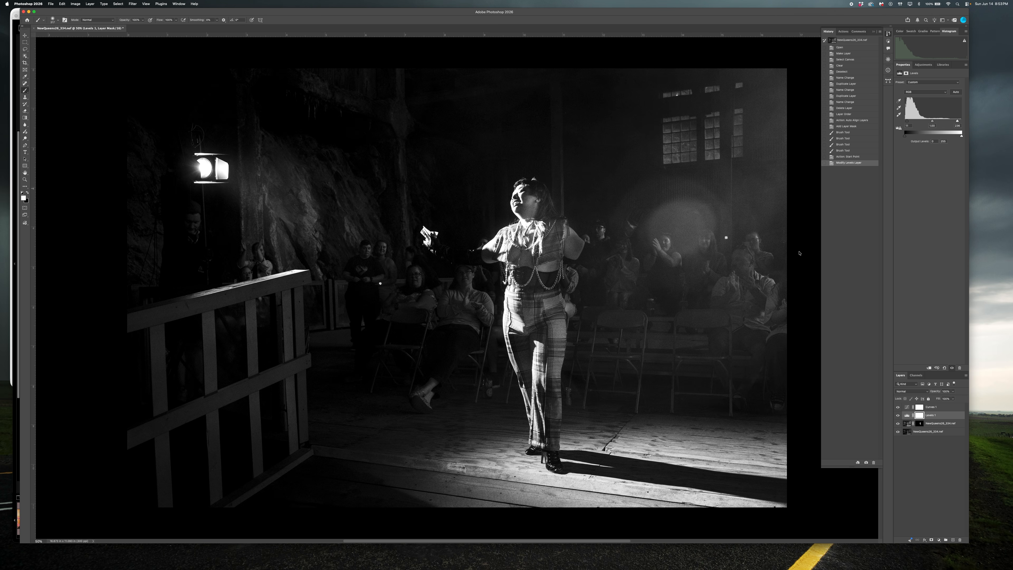
- Add a second Curves layer on top with a strong S-shaped contrast curve, and invert its mask to black
{"action": "left_click", "coordinate": [930, 407]}
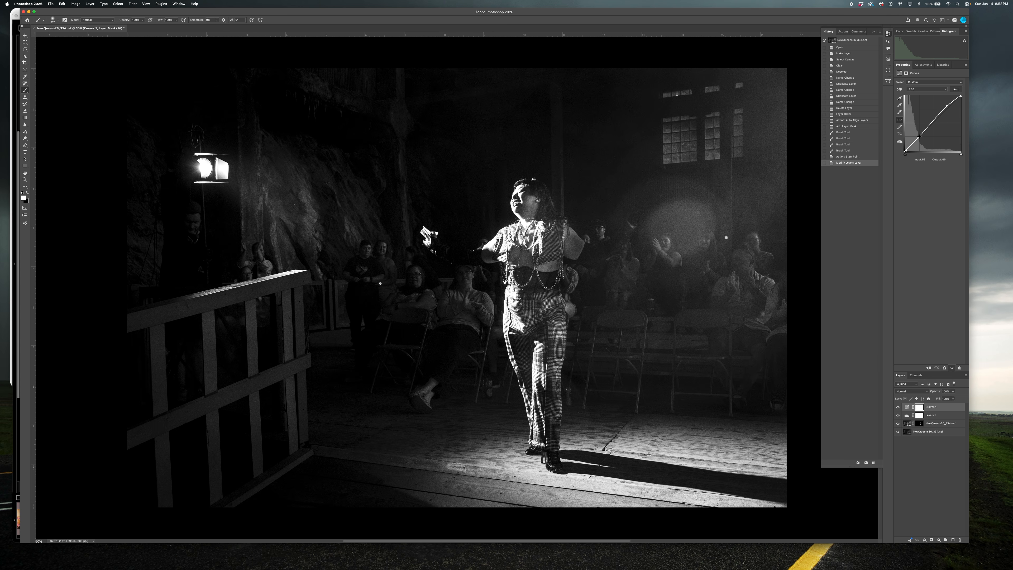
{"action": "key", "text": "F2"}
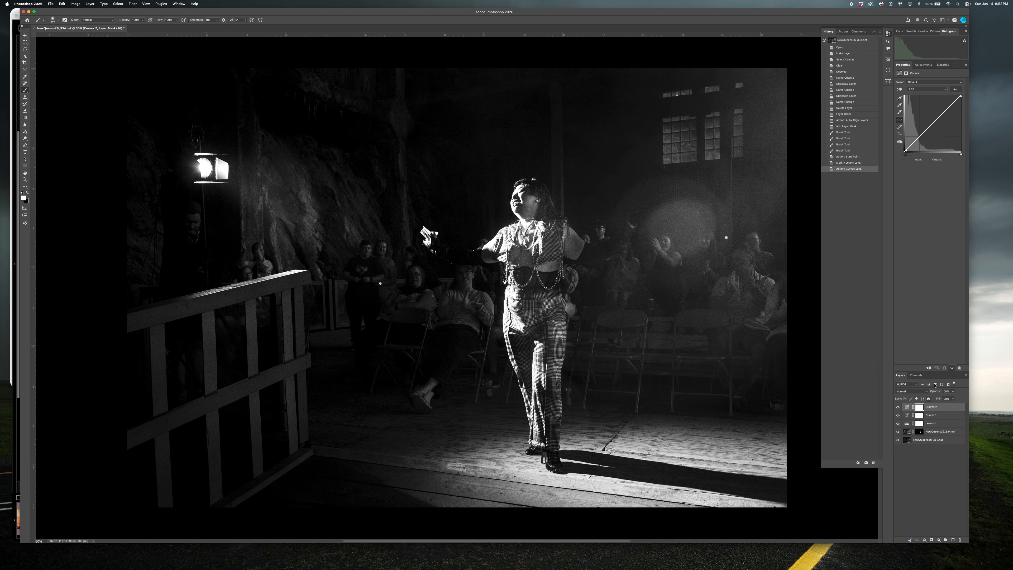
{"action": "left_click", "coordinate": [951, 105]}
{"action": "left_click_drag", "start_coordinate": [921, 137], "coordinate": [922, 138]}
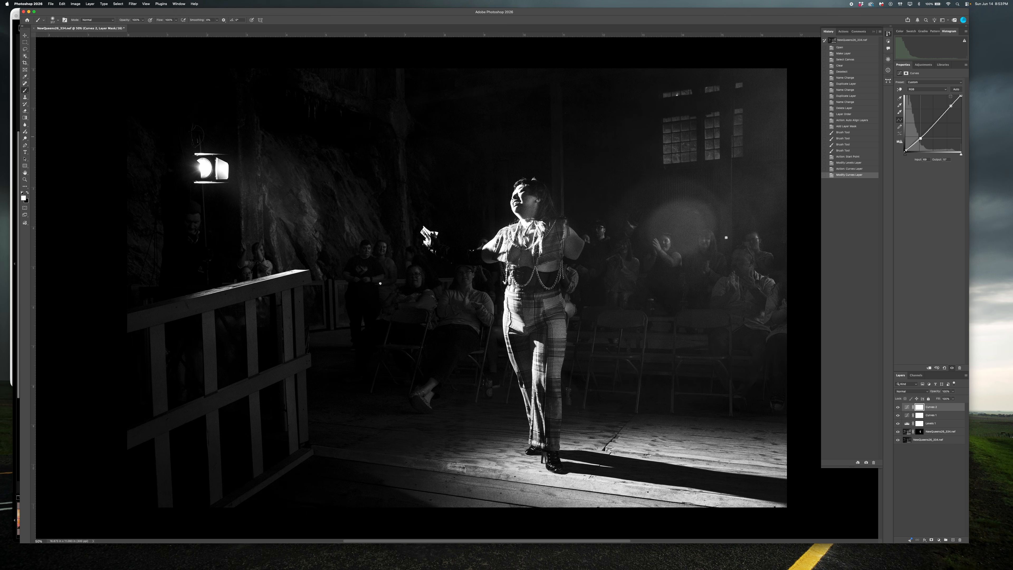
{"action": "left_click_drag", "start_coordinate": [951, 105], "coordinate": [940, 104]}
{"action": "key", "text": "super+i"}
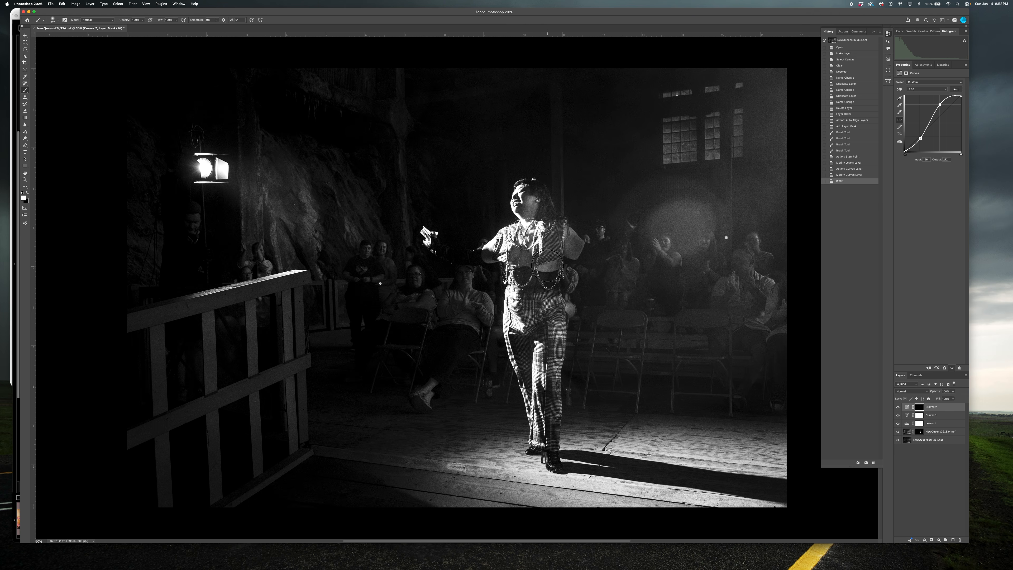
- Paint white on the Curves 2 mask over the performer's outfit, then paint black to reduce the effect on the chest
{"action": "left_click", "coordinate": [553, 242]}
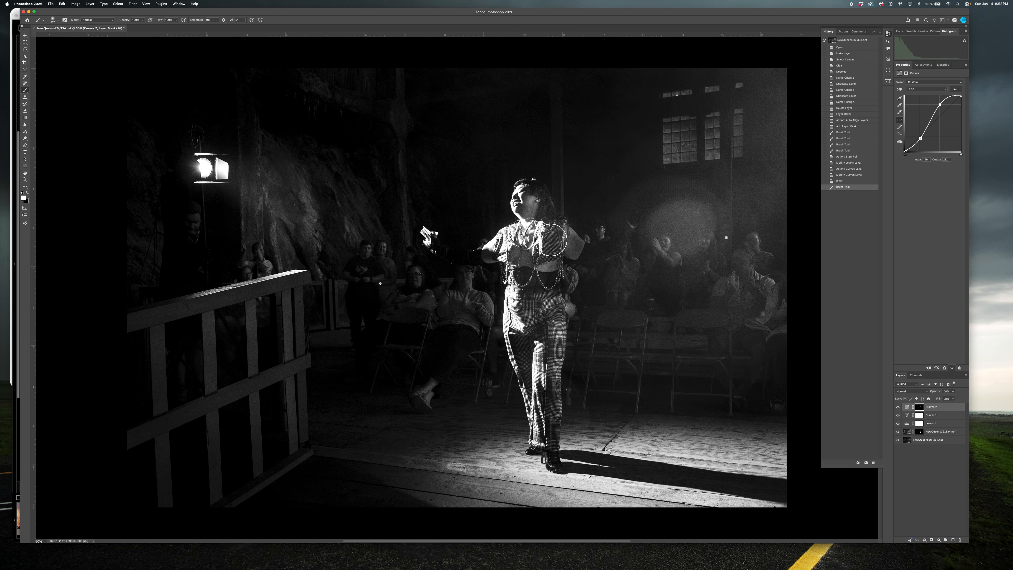
{"action": "left_click", "coordinate": [539, 265]}
{"action": "left_click", "coordinate": [535, 254]}
{"action": "left_click_drag", "start_coordinate": [526, 306], "coordinate": [543, 315]}
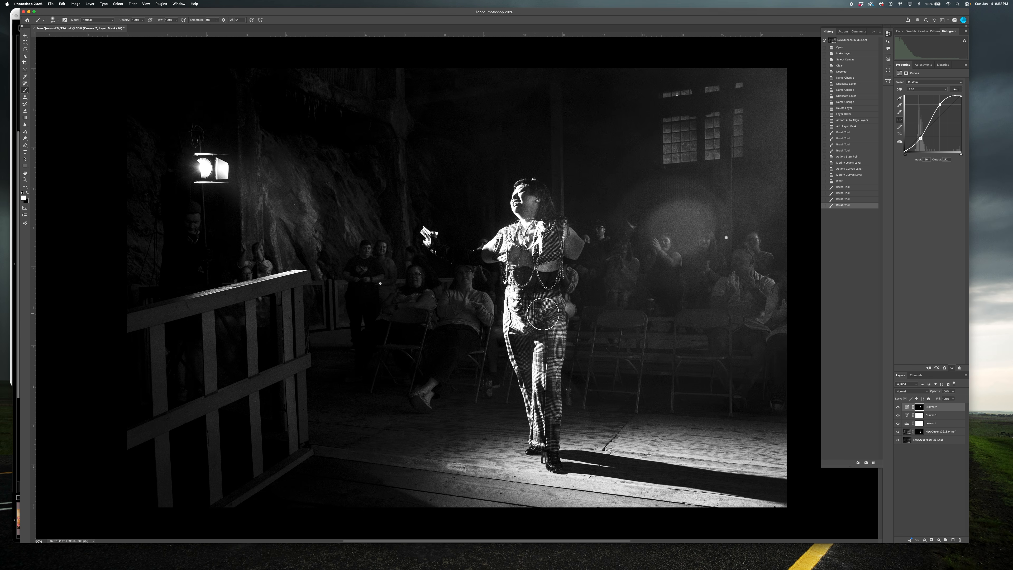
{"action": "left_click", "coordinate": [545, 315]}
{"action": "left_click", "coordinate": [550, 304]}
{"action": "left_click", "coordinate": [549, 292]}
{"action": "left_click", "coordinate": [543, 276]}
{"action": "left_click", "coordinate": [539, 259]}
{"action": "left_click_drag", "start_coordinate": [545, 241], "coordinate": [551, 223]}
{"action": "left_click", "coordinate": [498, 249]}
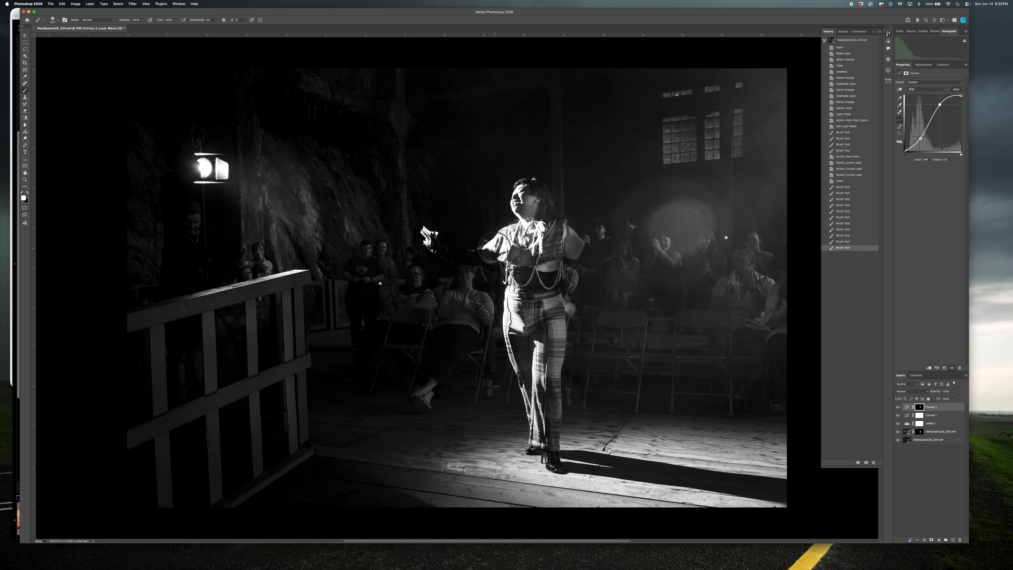
{"action": "key", "text": "x"}
{"action": "left_click_drag", "start_coordinate": [512, 252], "coordinate": [514, 244]}
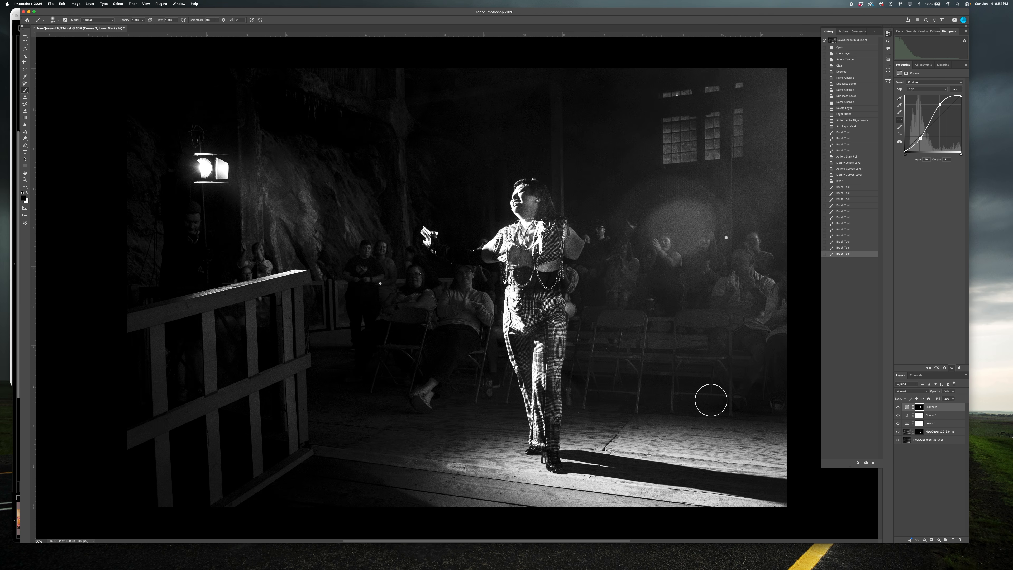
- Flatten all the layers into a single background and start cropping the image
{"action": "key", "text": "F2"}
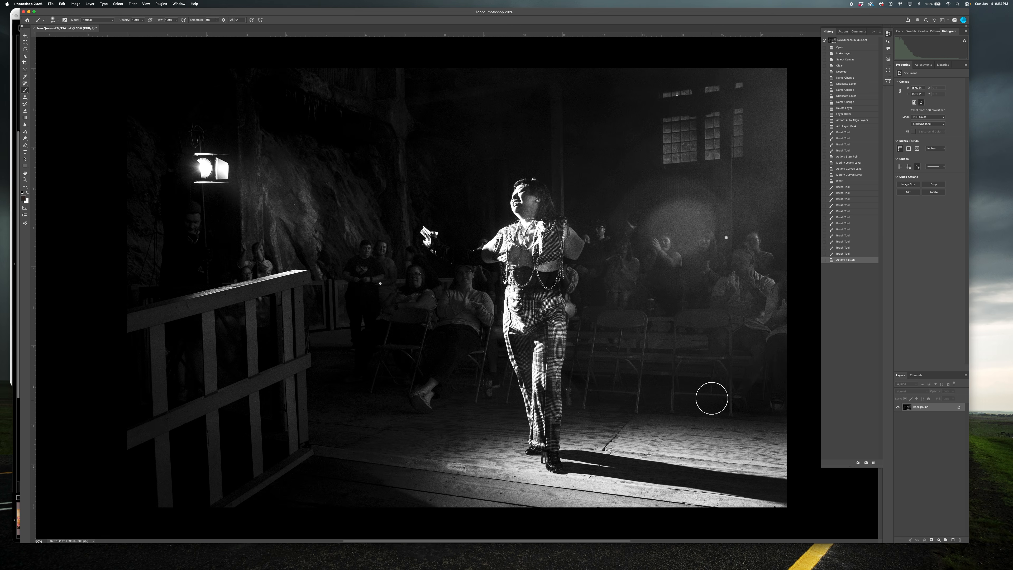
{"action": "key", "text": "c"}
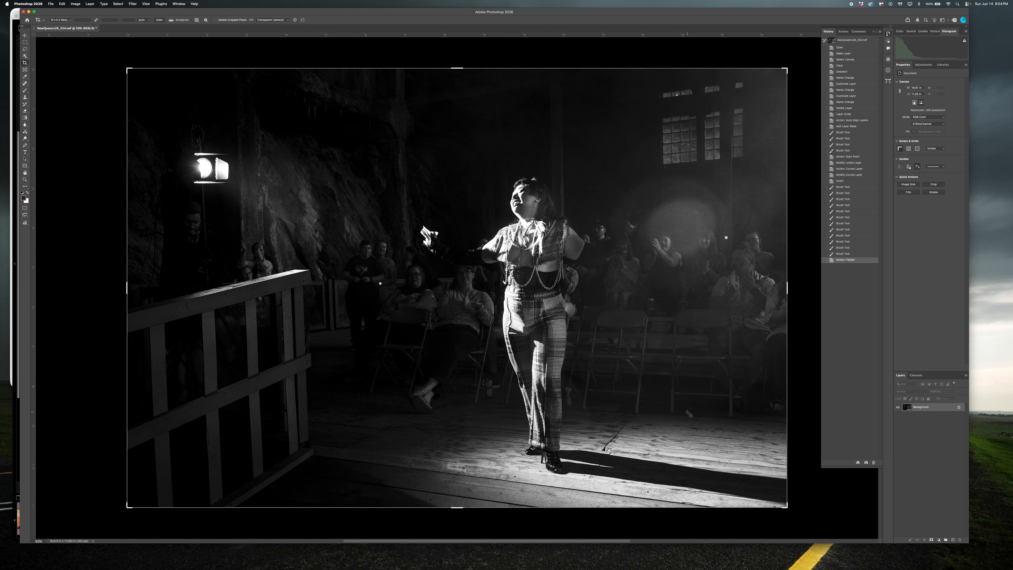
{"action": "left_click_drag", "start_coordinate": [127, 67], "coordinate": [143, 80]}
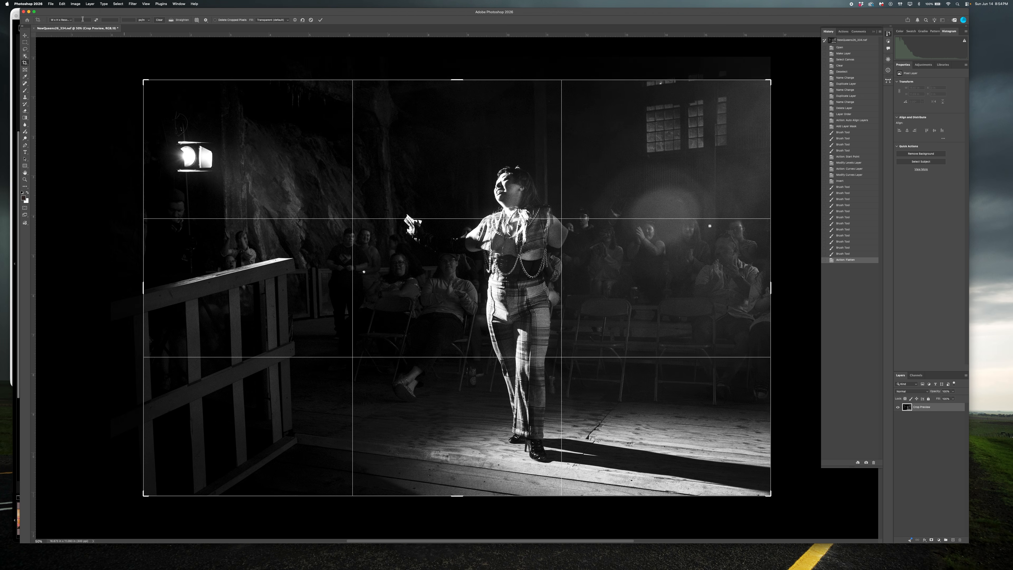
{"action": "left_click", "coordinate": [71, 21]}
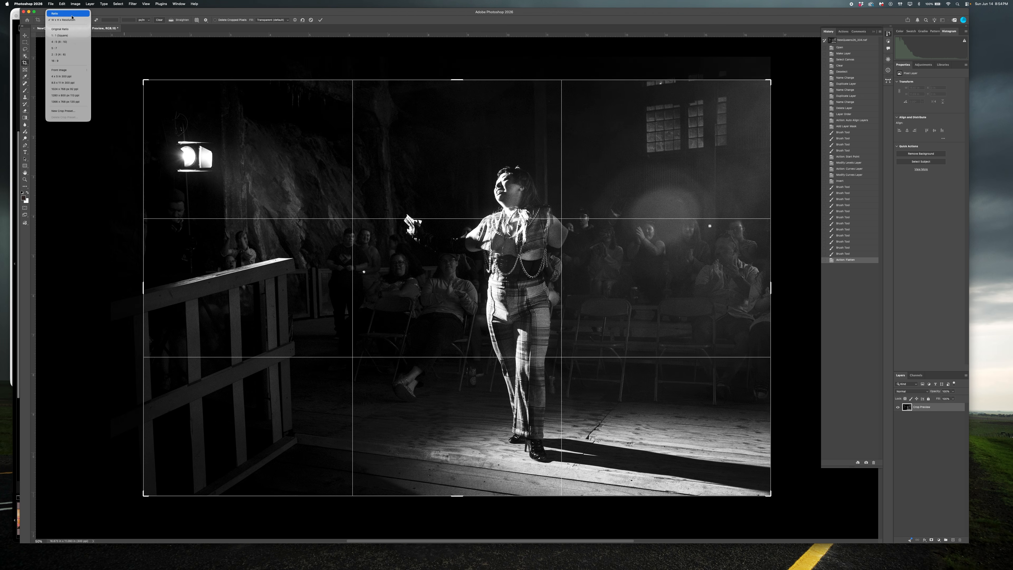
{"action": "left_click", "coordinate": [73, 15]}
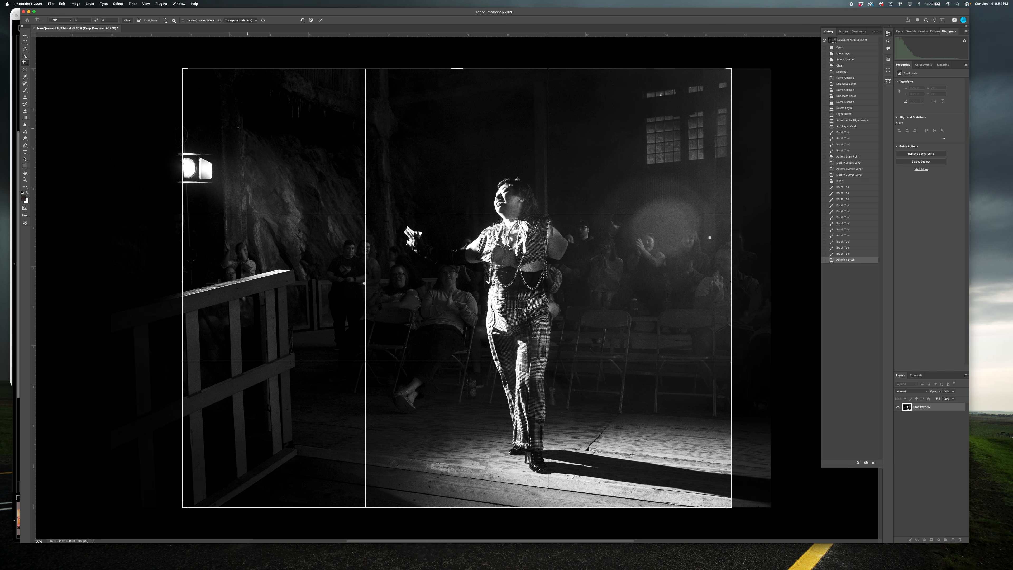
- Crop the stage photo at its original ratio, tightening the frame from its upper corners and dropping the faded outer edges
{"action": "left_click", "coordinate": [63, 21]}
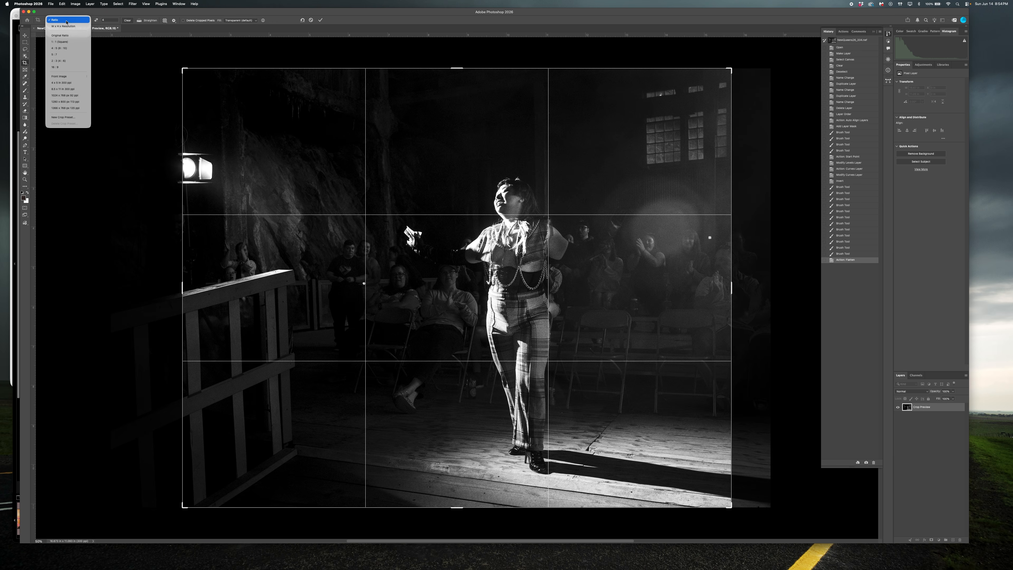
{"action": "left_click", "coordinate": [60, 35]}
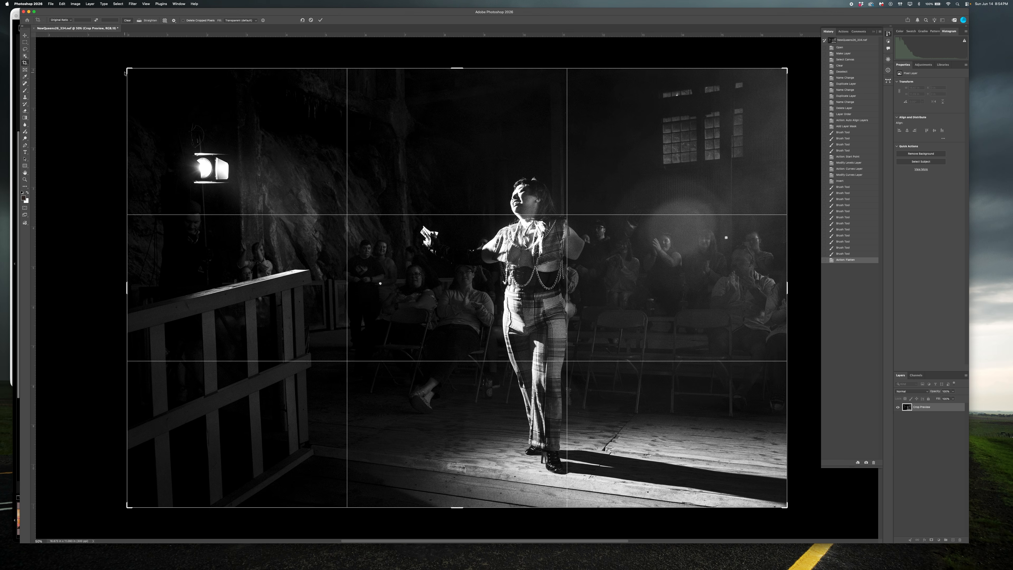
{"action": "left_click_drag", "start_coordinate": [127, 69], "coordinate": [140, 78]}
{"action": "left_click_drag", "start_coordinate": [243, 135], "coordinate": [336, 206]}
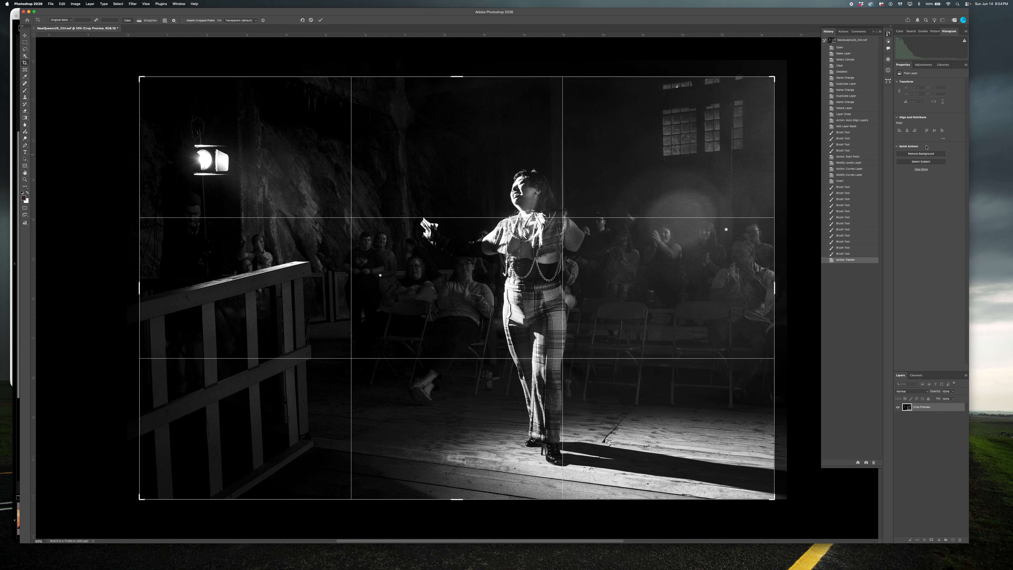
{"action": "left_click_drag", "start_coordinate": [775, 76], "coordinate": [764, 84]}
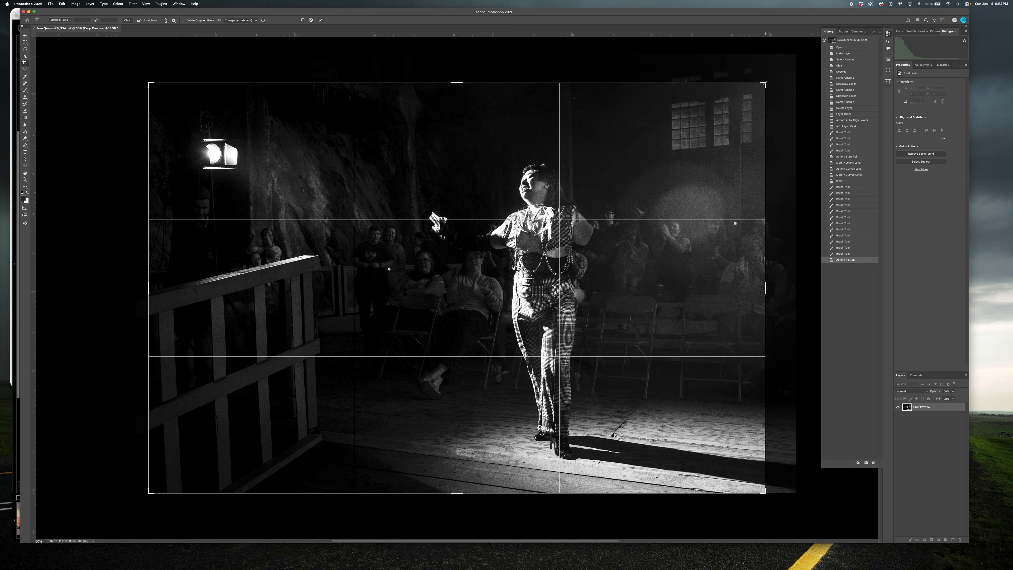
{"action": "key", "text": "Return"}
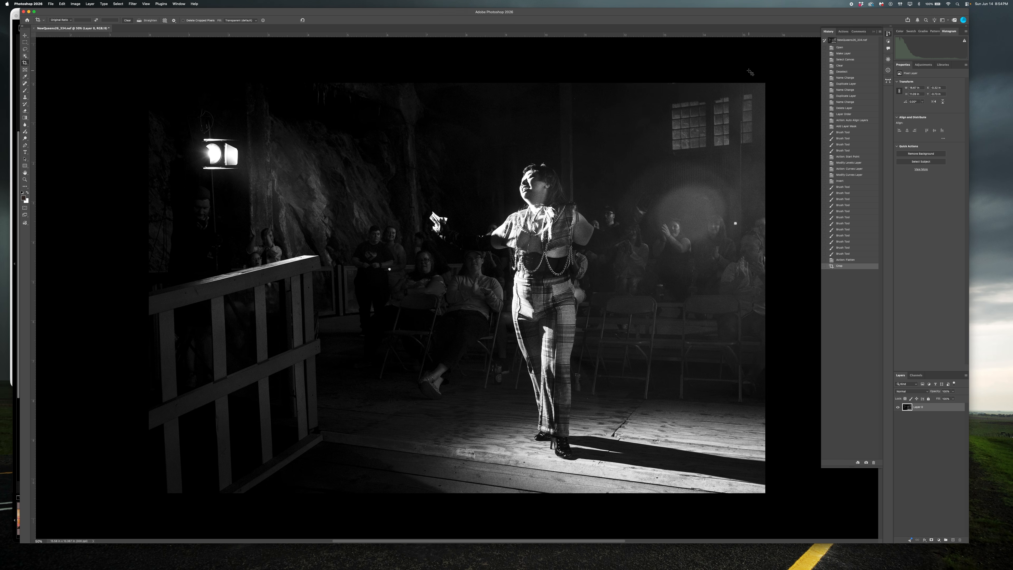
- Flatten the cropped image into a single background layer and save the file
{"action": "key", "text": "F2"}
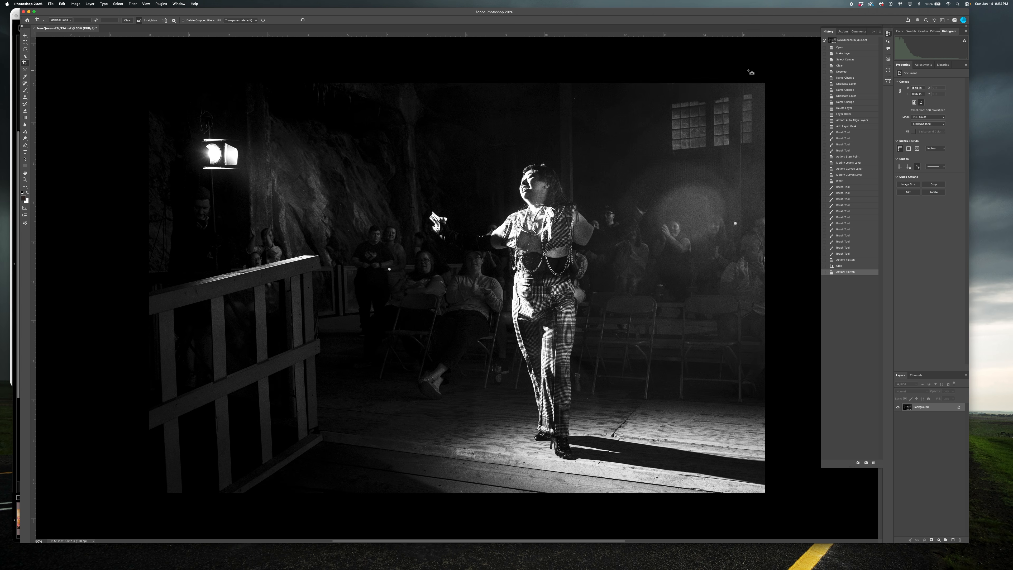
{"action": "key", "text": "super+s"}
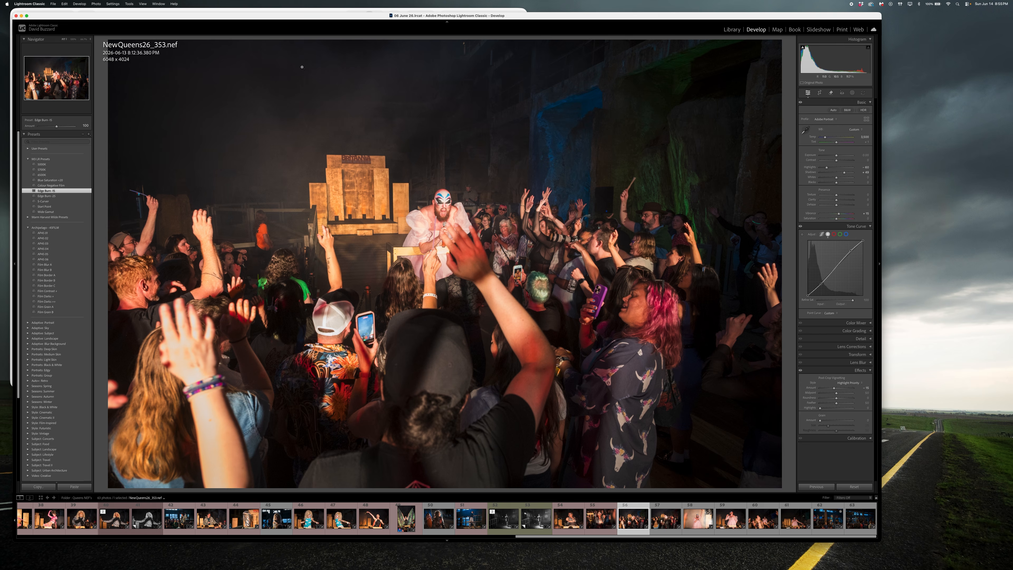
- In Lightroom Classic, crop NewQueens26_353 tighter around the performer and crowd, to 4886 x 3251
{"action": "key", "text": "r"}
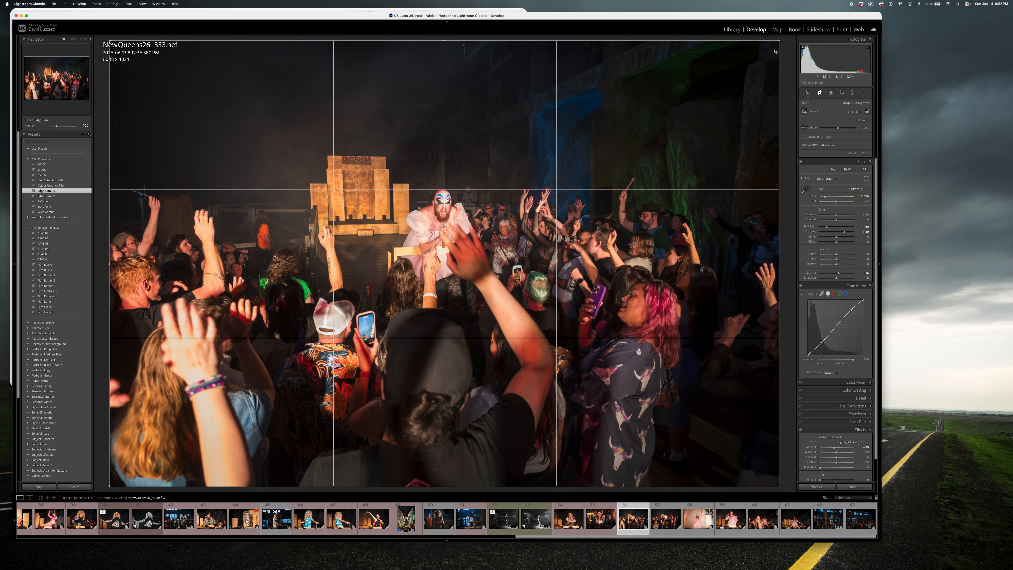
{"action": "left_click_drag", "start_coordinate": [779, 42], "coordinate": [715, 50]}
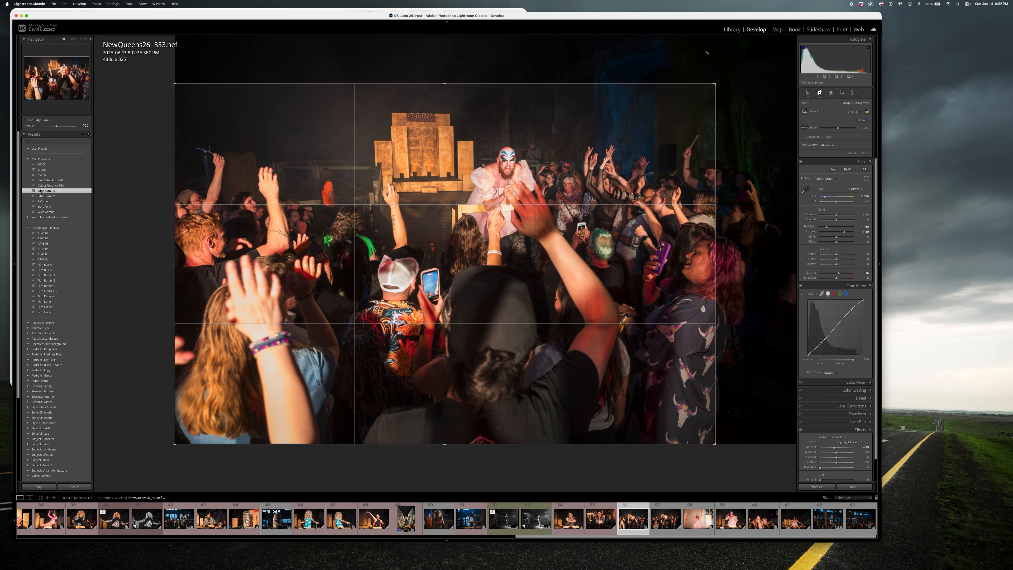
{"action": "left_click_drag", "start_coordinate": [476, 93], "coordinate": [466, 101]}
{"action": "key", "text": "Return"}
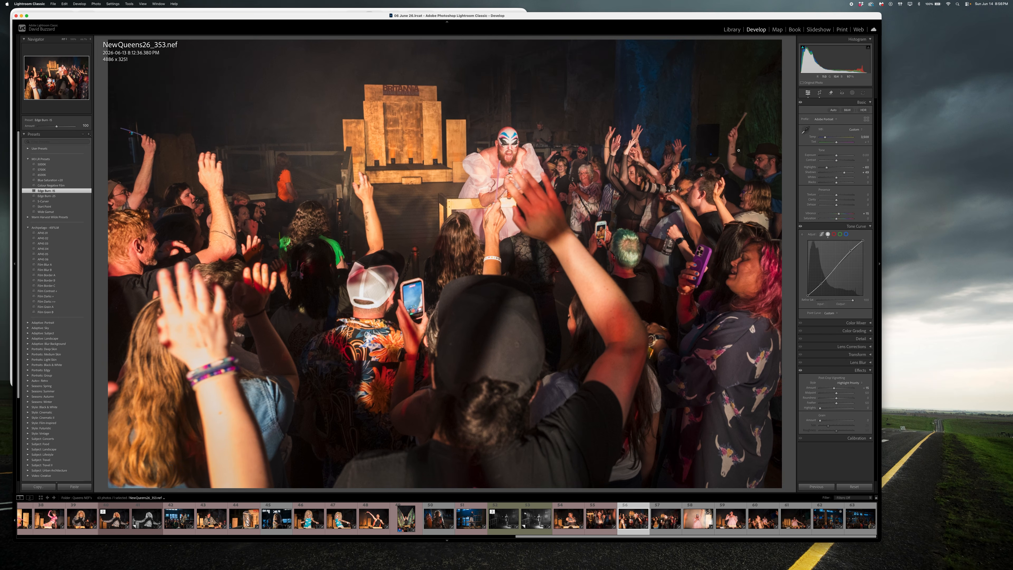
- Lift the shadow part of the tone curve on NewQueens26_353 slightly and give the photo a red color label
{"action": "left_click_drag", "start_coordinate": [822, 285], "coordinate": [825, 281]}
{"action": "right_click", "coordinate": [655, 251]}
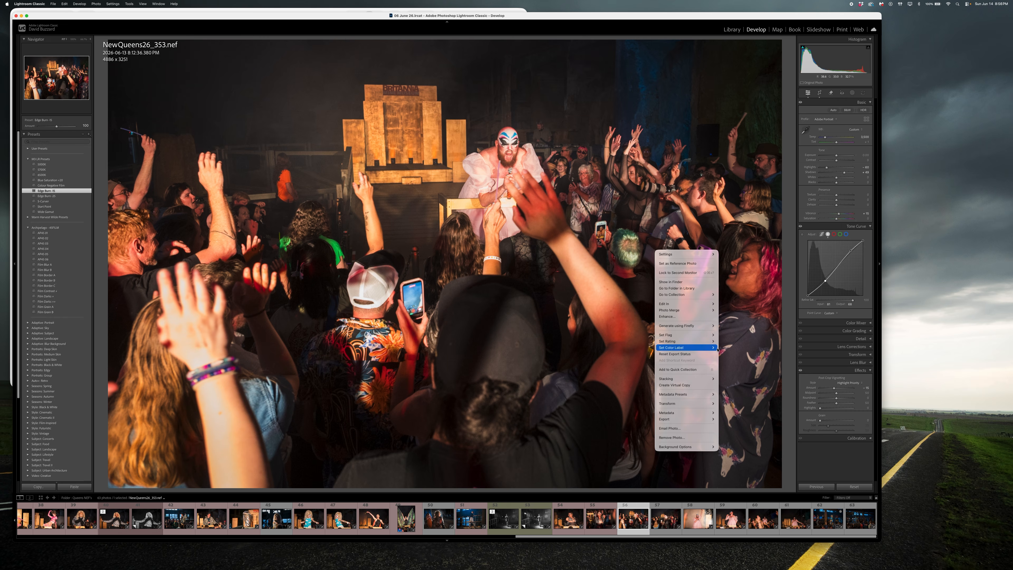
{"action": "left_click", "coordinate": [726, 349]}
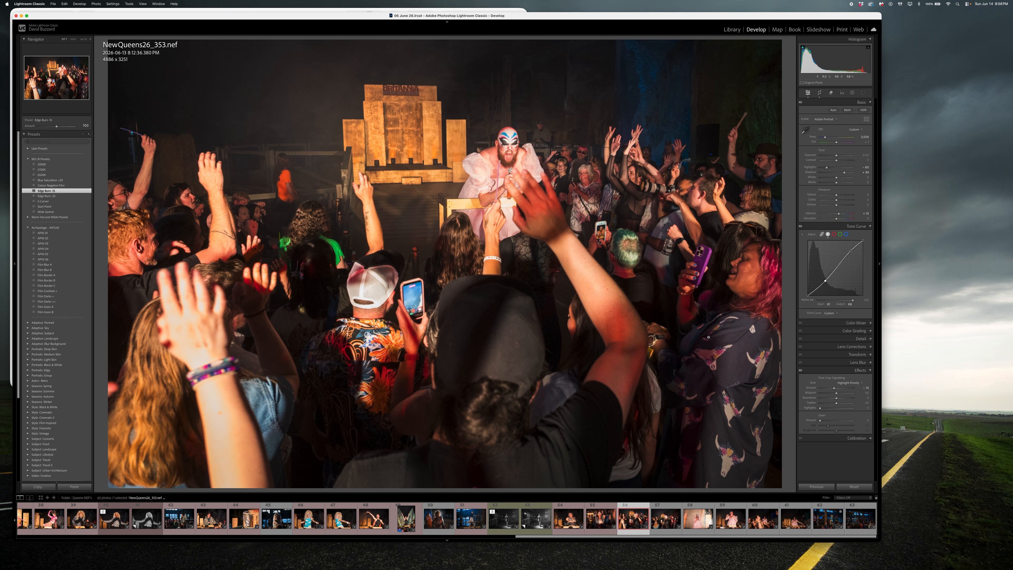
- Create a virtual copy of NewQueens26_353 and convert the copy to black and white
{"action": "key", "text": "super+apostrophe"}
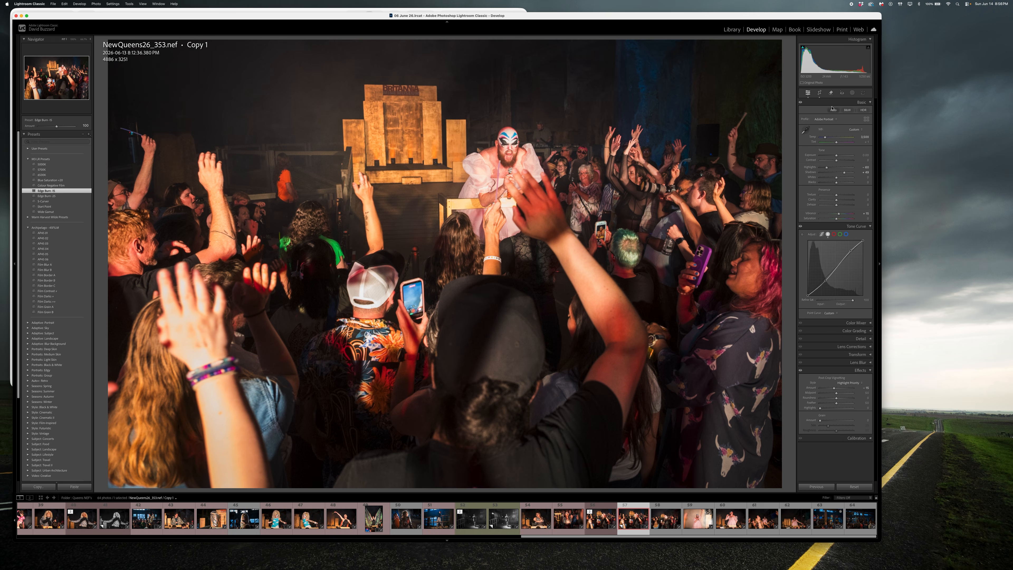
{"action": "left_click", "coordinate": [853, 113]}
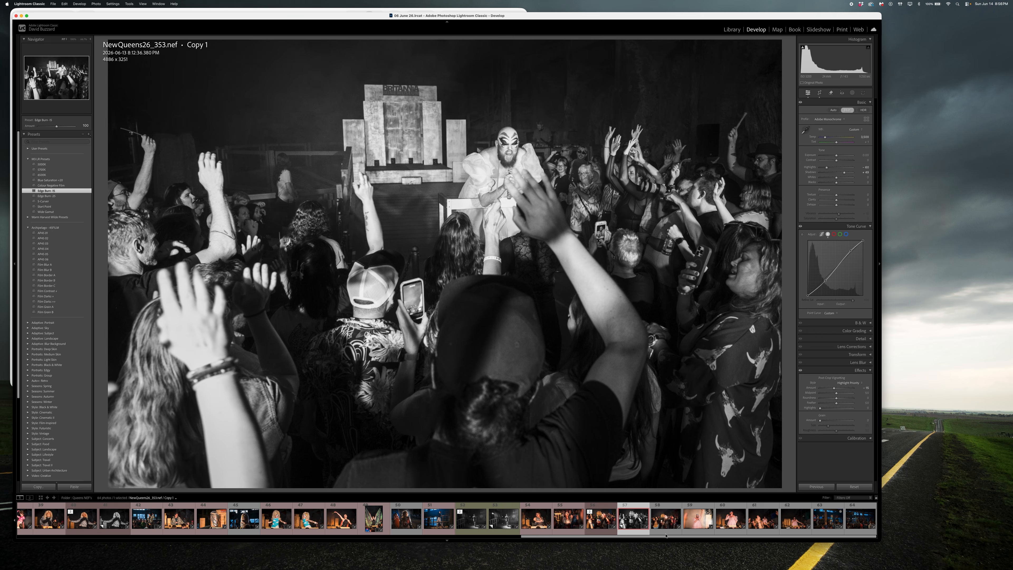
- Apply the stronger Edge Burn preset to NewQueens26_363 and shape its tone curve into a contrast S-curve
{"action": "left_click", "coordinate": [658, 514]}
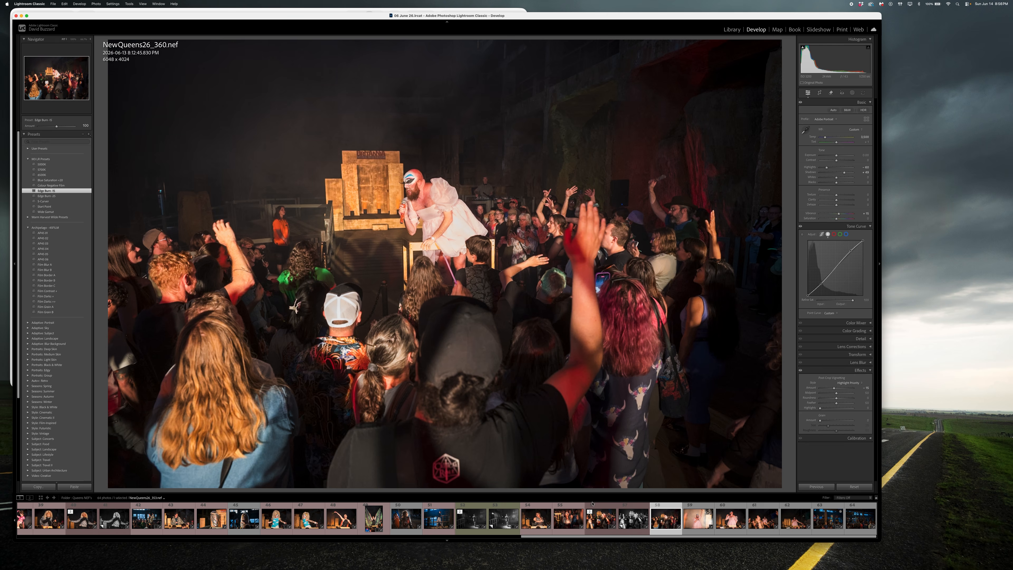
{"action": "left_click", "coordinate": [695, 519]}
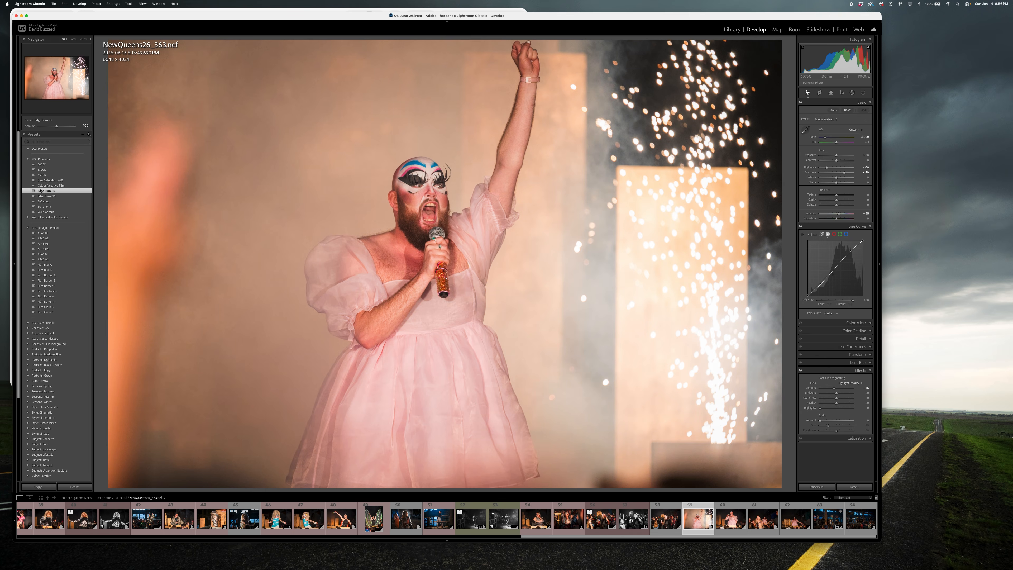
{"action": "left_click", "coordinate": [47, 196]}
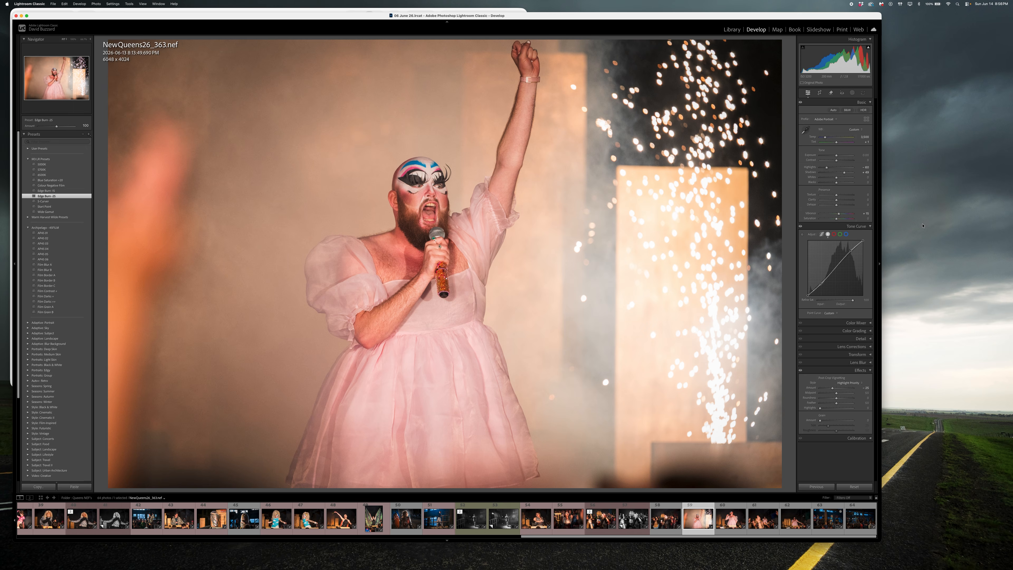
{"action": "left_click_drag", "start_coordinate": [852, 252], "coordinate": [848, 251]}
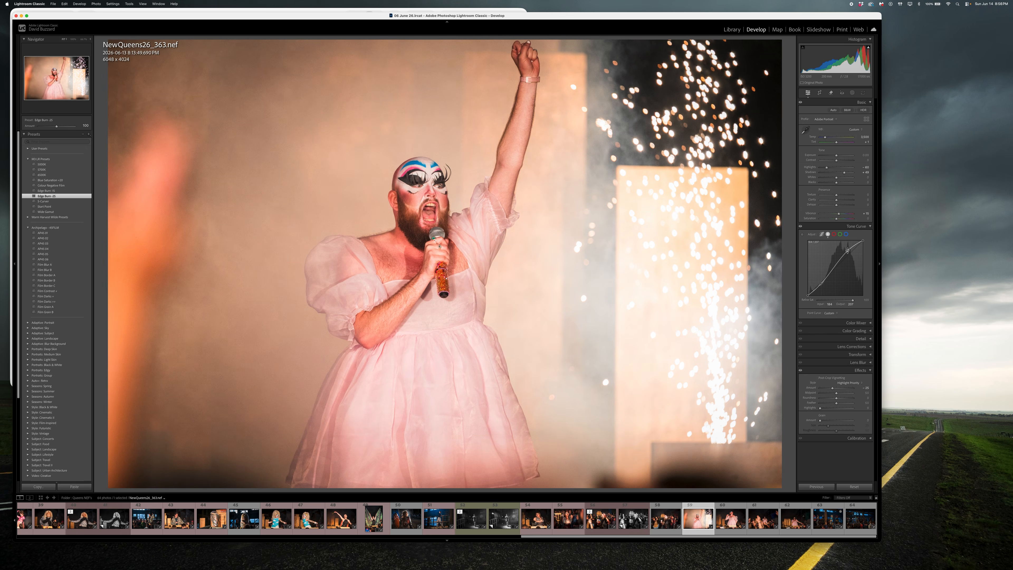
{"action": "left_click_drag", "start_coordinate": [822, 284], "coordinate": [822, 286]}
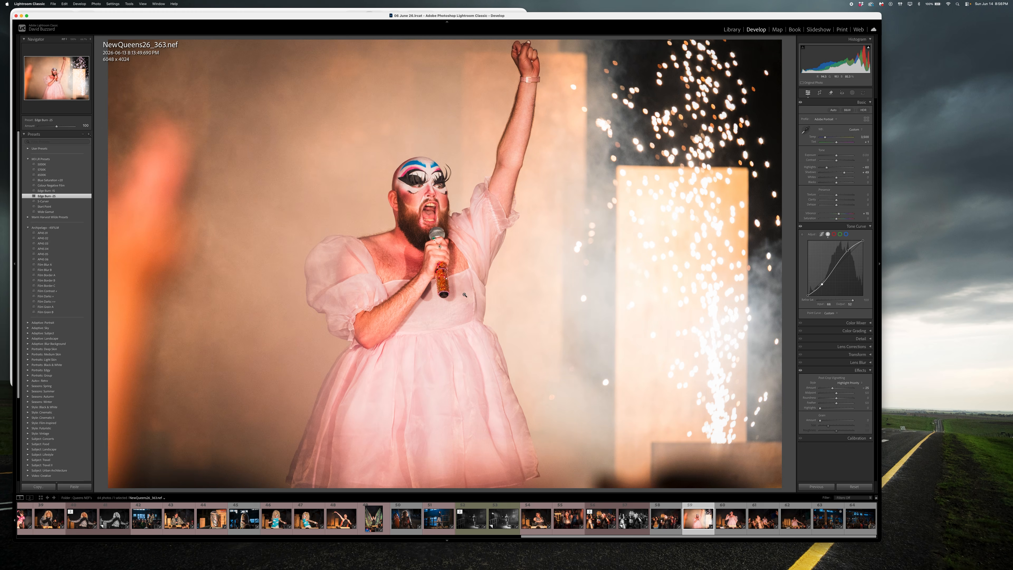
- Give NewQueens26_363 a red color label
{"action": "right_click", "coordinate": [452, 251]}
{"action": "mouse_move", "coordinate": [507, 347]}
{"action": "left_click", "coordinate": [530, 348]}
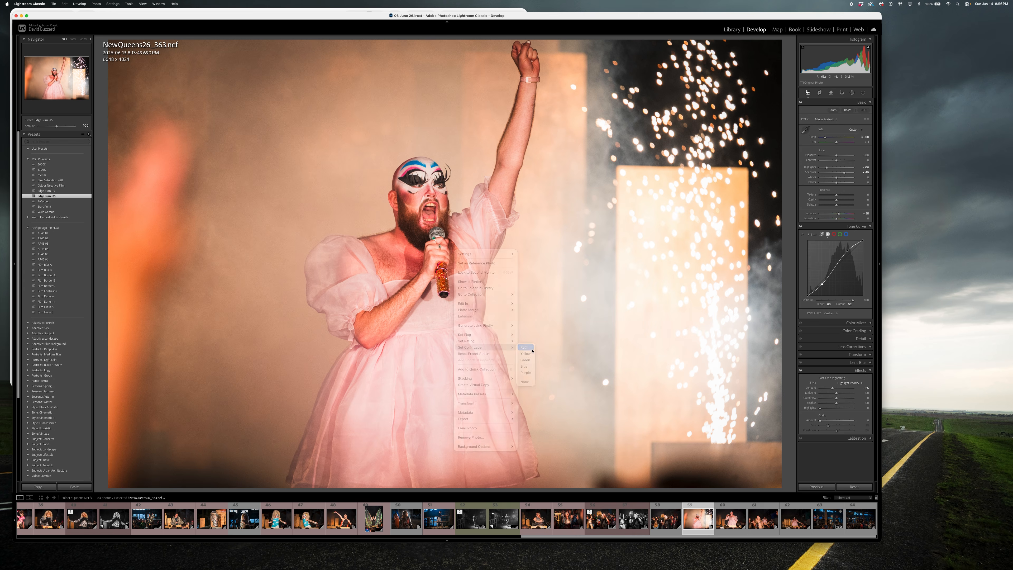
- Crop NewQueens26_376 to 4654 x 3096, trimming the dark area above and repositioning the frame around the performer
{"action": "key", "text": "Right"}
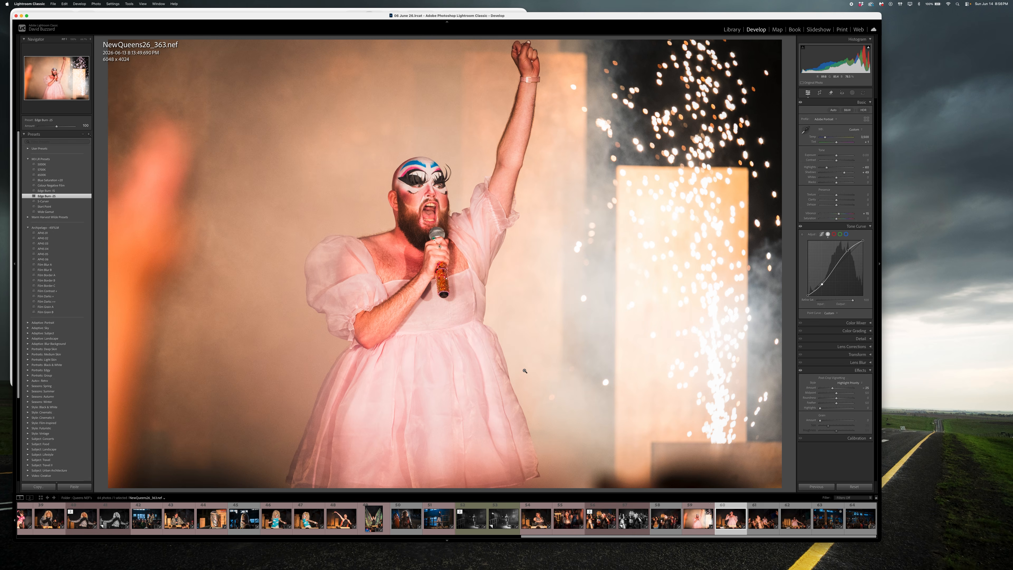
{"action": "key", "text": "Right"}
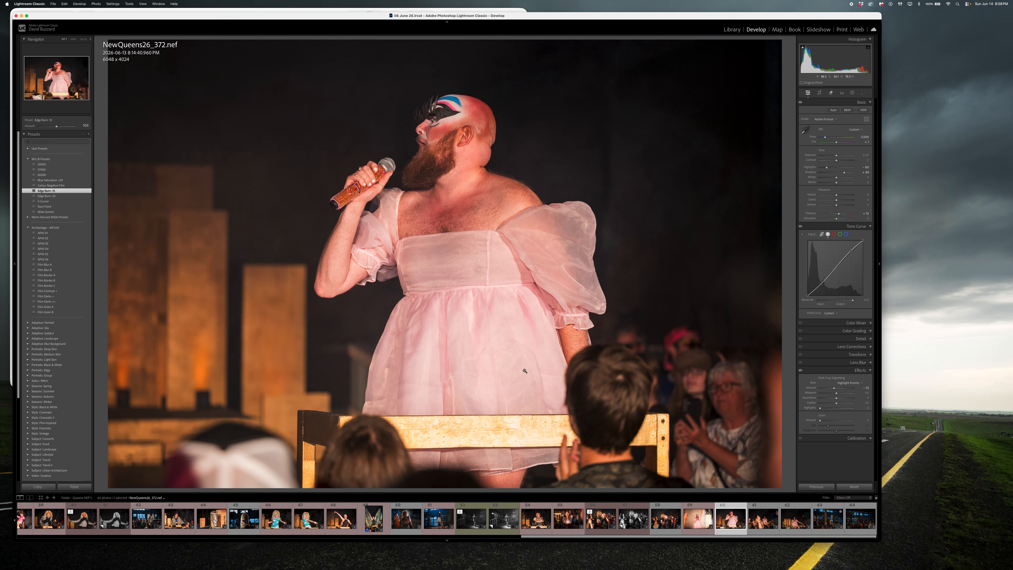
{"action": "key", "text": "r"}
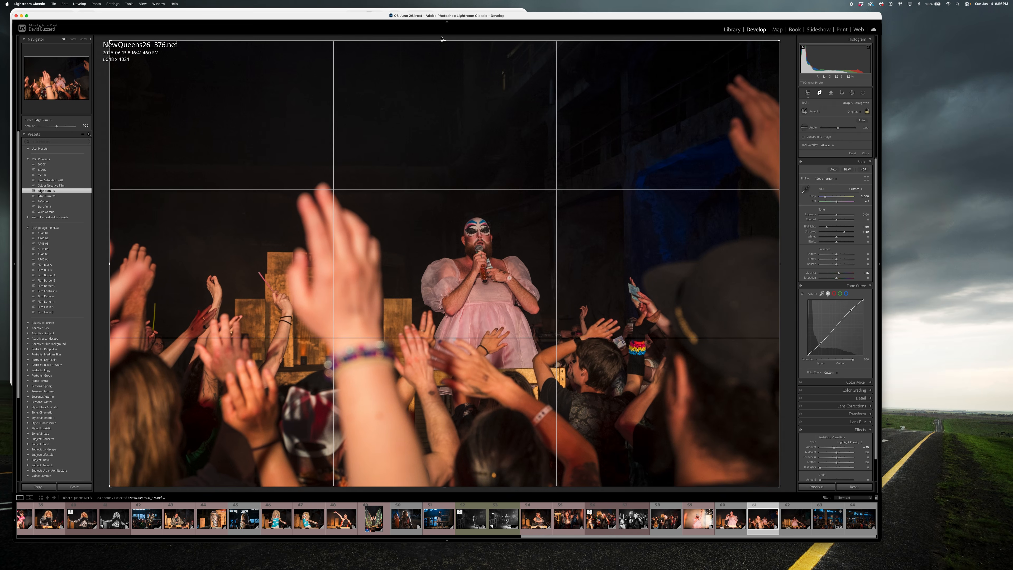
{"action": "left_click_drag", "start_coordinate": [445, 40], "coordinate": [451, 91]}
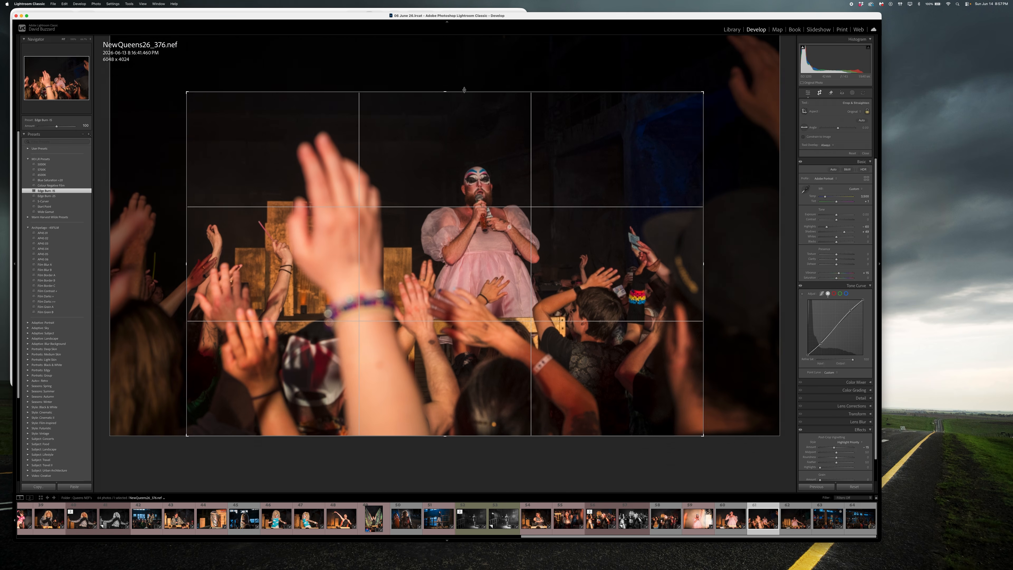
{"action": "left_click_drag", "start_coordinate": [484, 121], "coordinate": [439, 109]}
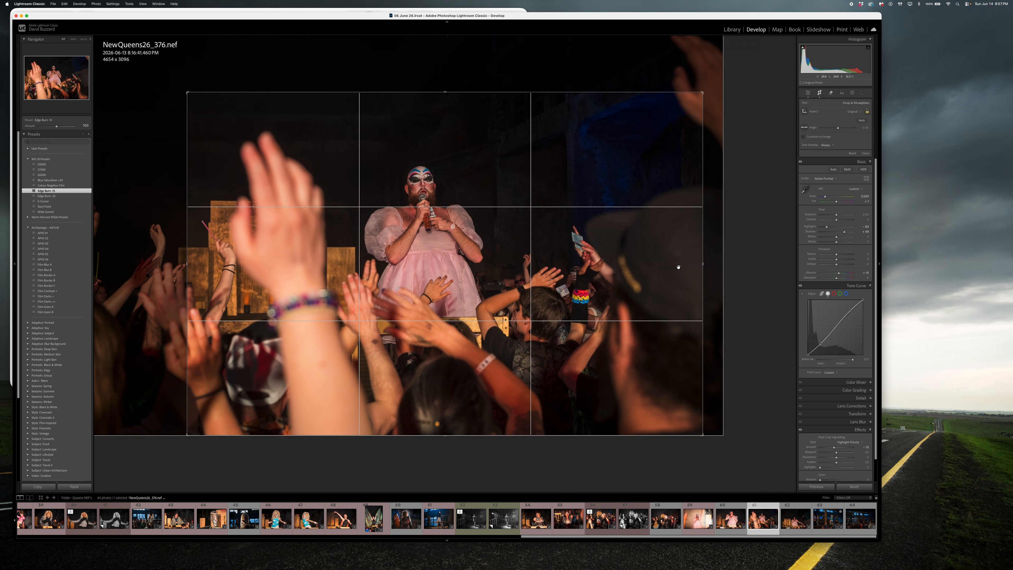
{"action": "left_click_drag", "start_coordinate": [662, 256], "coordinate": [674, 256]}
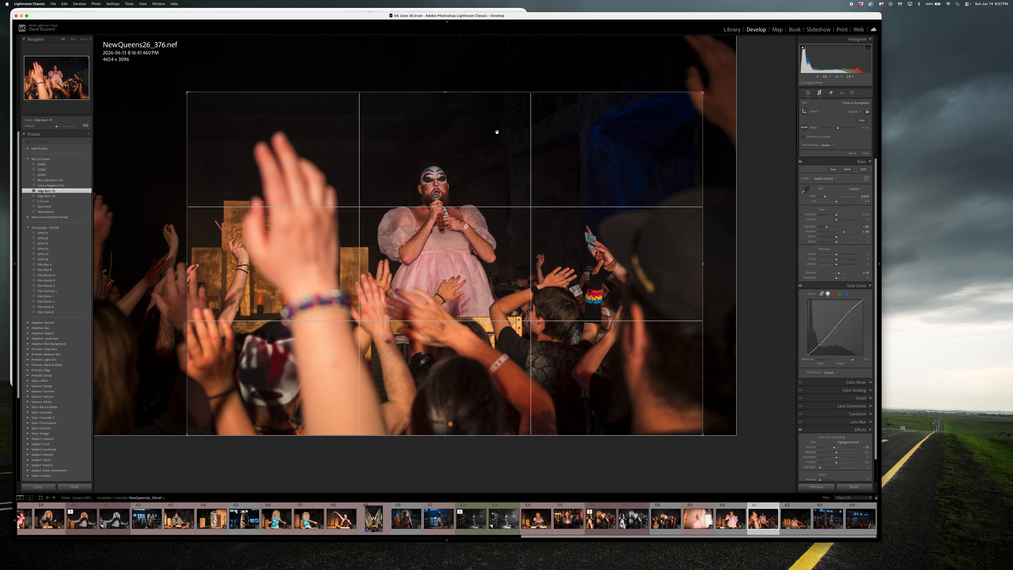
{"action": "key", "text": "Return"}
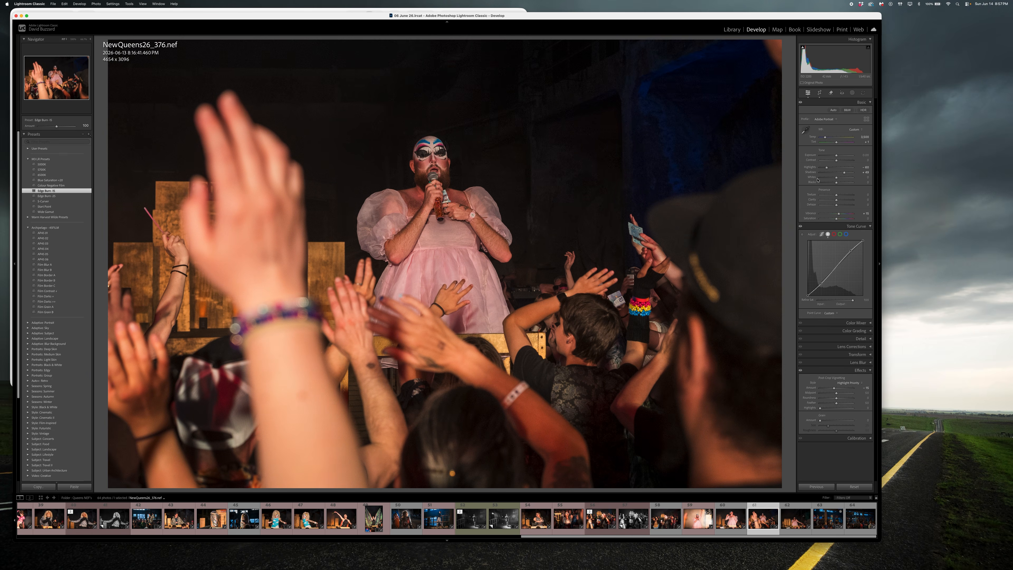
- Convert NewQueens26_376 to black and white and lower its exposure slightly
{"action": "left_click", "coordinate": [837, 156]}
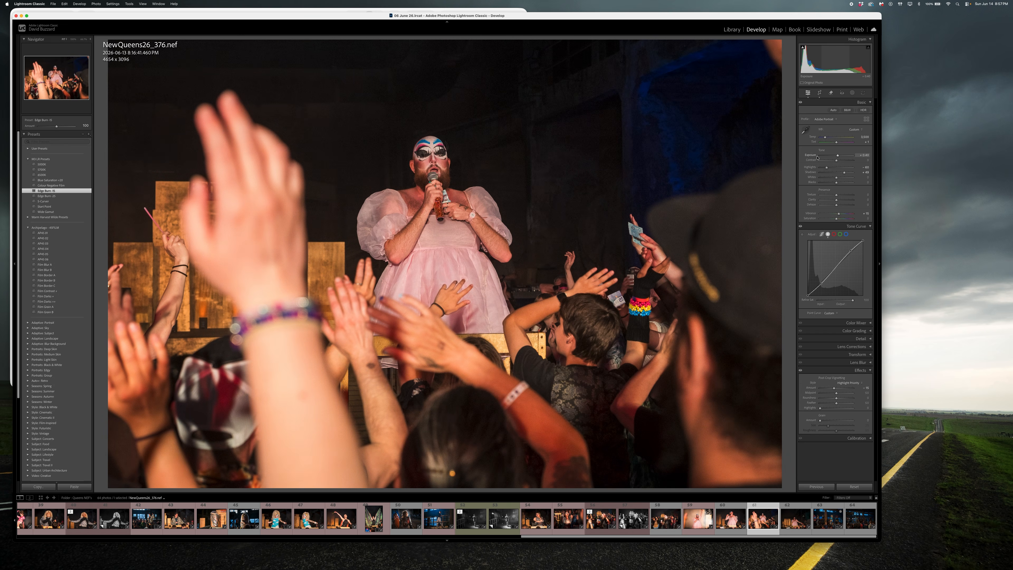
{"action": "double_click", "coordinate": [837, 156]}
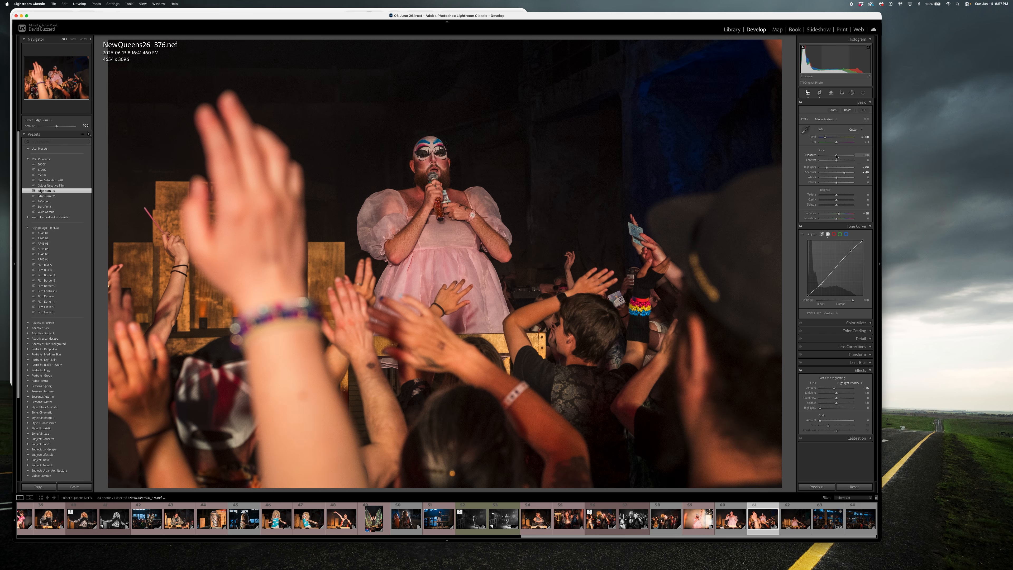
{"action": "left_click", "coordinate": [849, 110]}
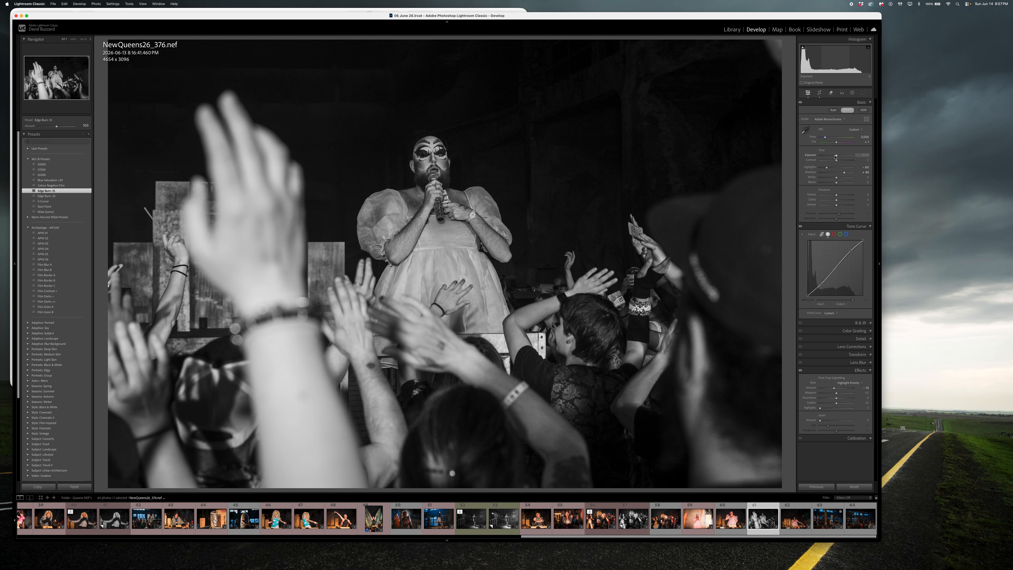
{"action": "left_click_drag", "start_coordinate": [836, 156], "coordinate": [835, 157]}
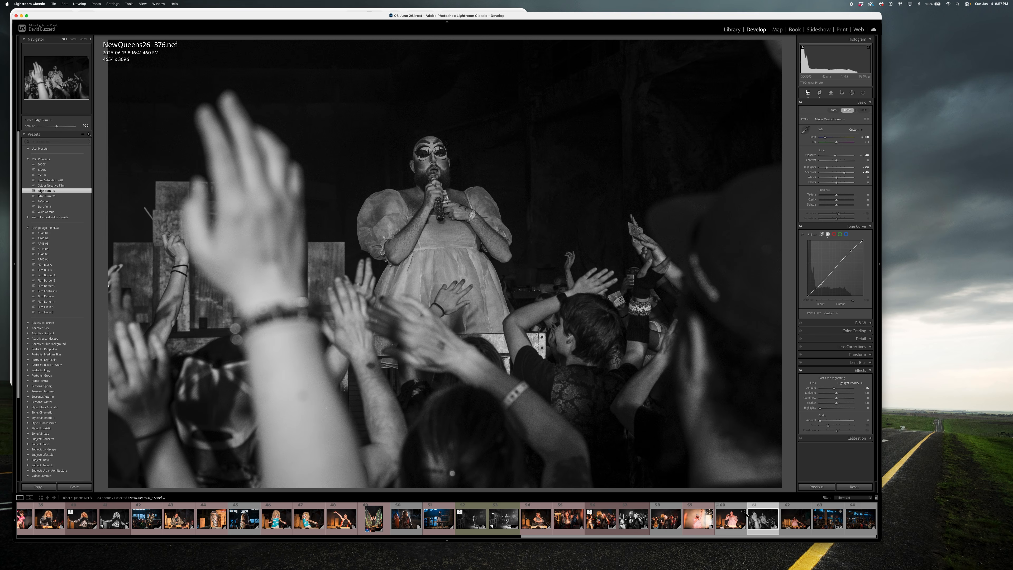
- Give NewQueens26_376 a yellow color label and create a virtual copy of it
{"action": "right_click", "coordinate": [755, 518]}
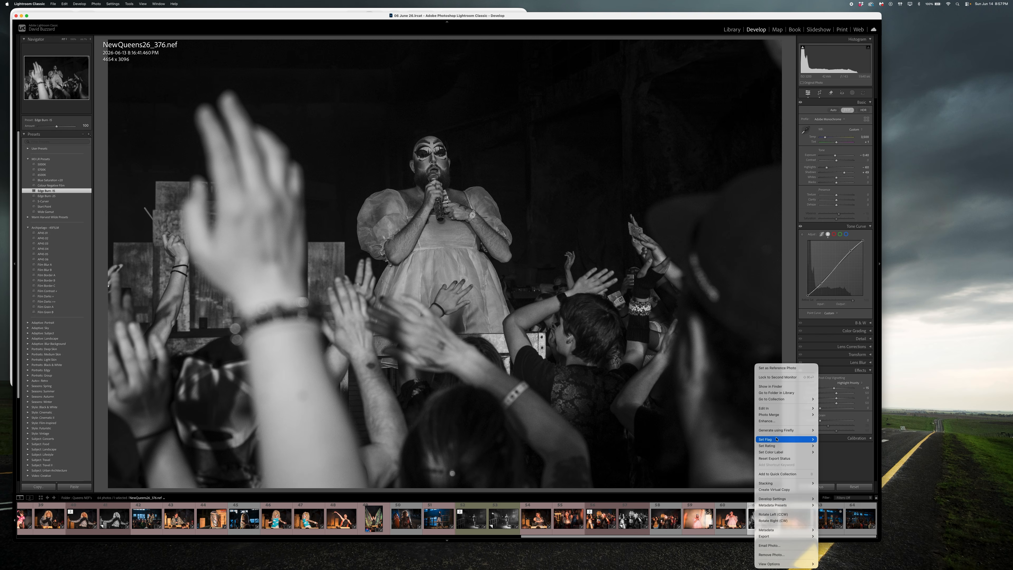
{"action": "mouse_move", "coordinate": [774, 448]}
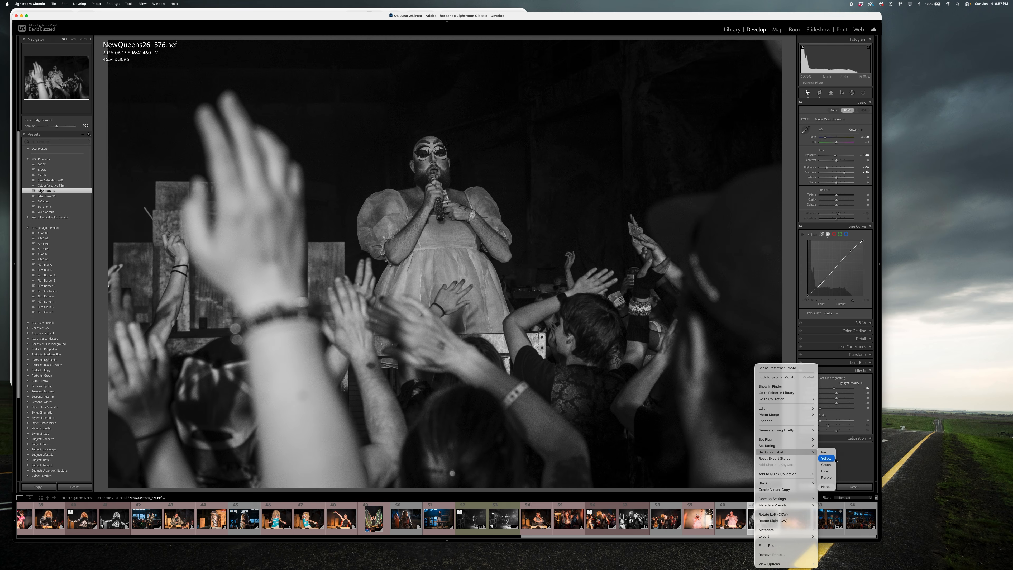
{"action": "left_click", "coordinate": [829, 458]}
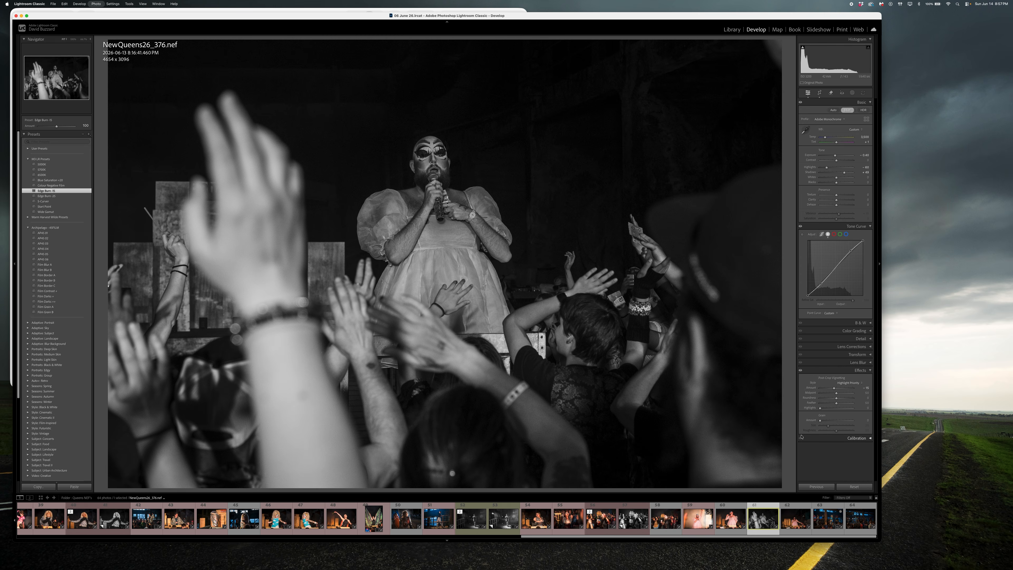
{"action": "key", "text": "super+apostrophe"}
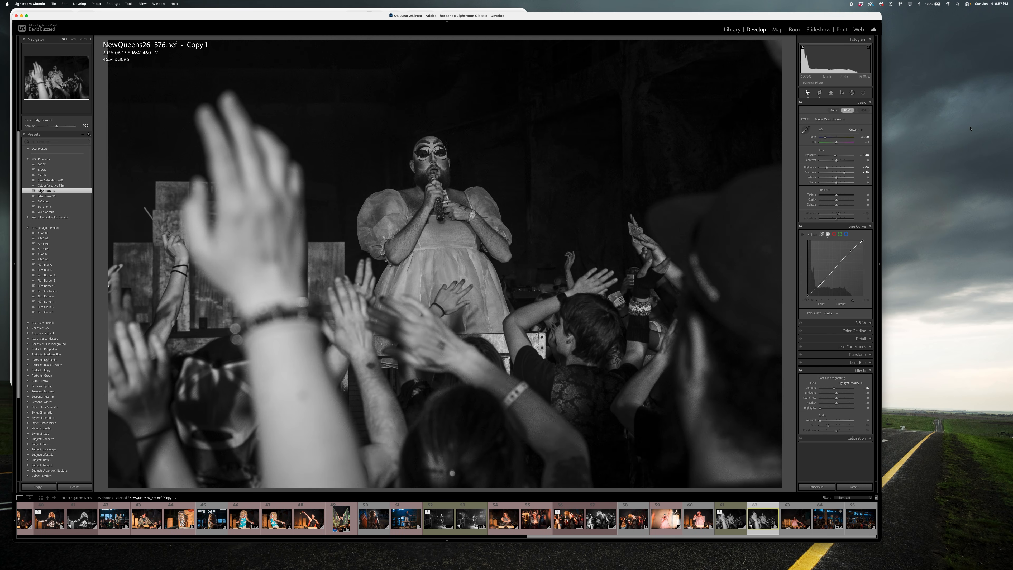
- Raise the exposure of the NewQueens26_376 virtual copy strongly and open it with the original as layers in Photoshop
{"action": "left_click_drag", "start_coordinate": [836, 156], "coordinate": [839, 157]}
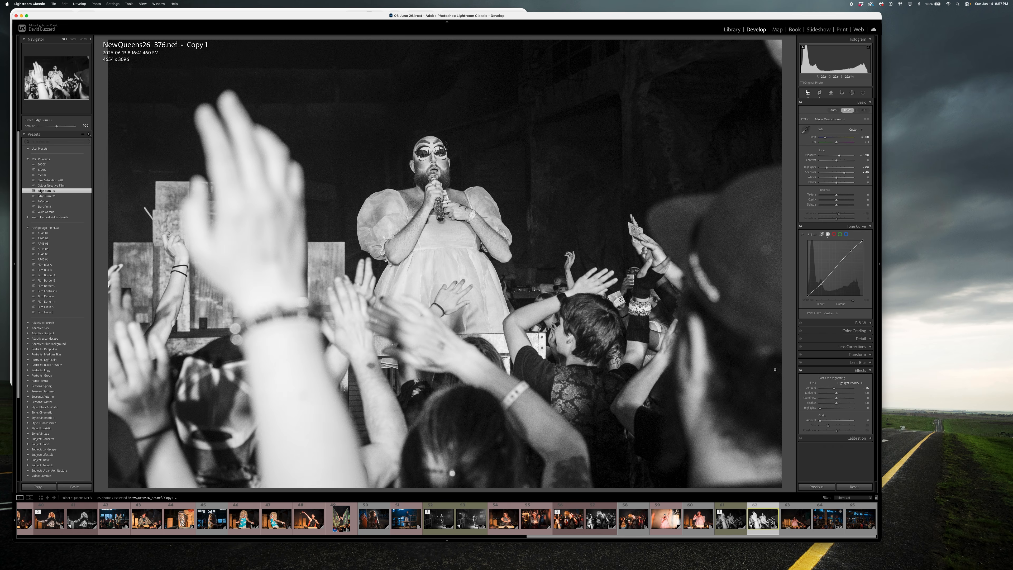
{"action": "left_click", "coordinate": [732, 520], "text": "super"}
{"action": "right_click", "coordinate": [732, 520]}
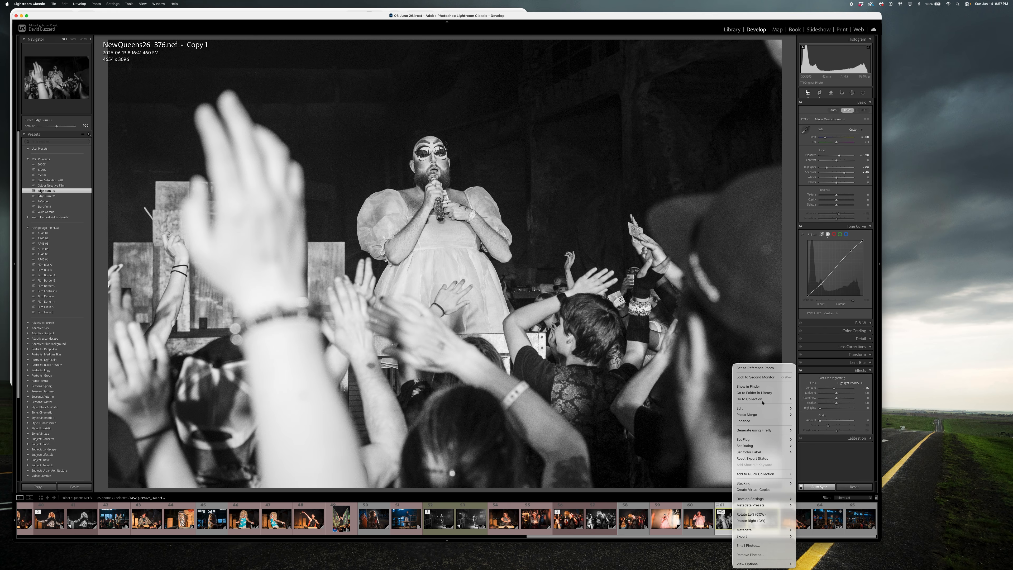
{"action": "mouse_move", "coordinate": [782, 408]}
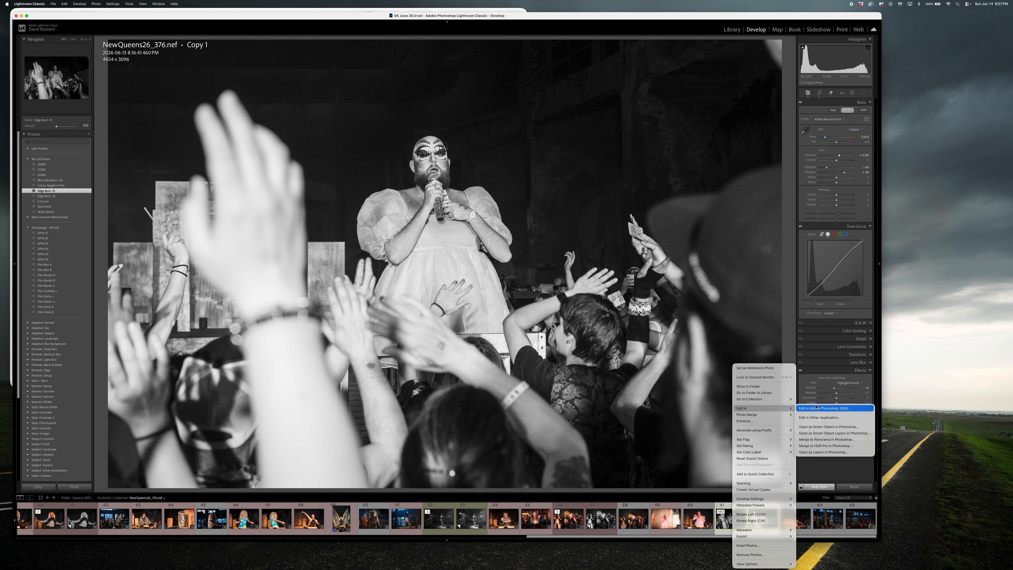
{"action": "left_click", "coordinate": [818, 452]}
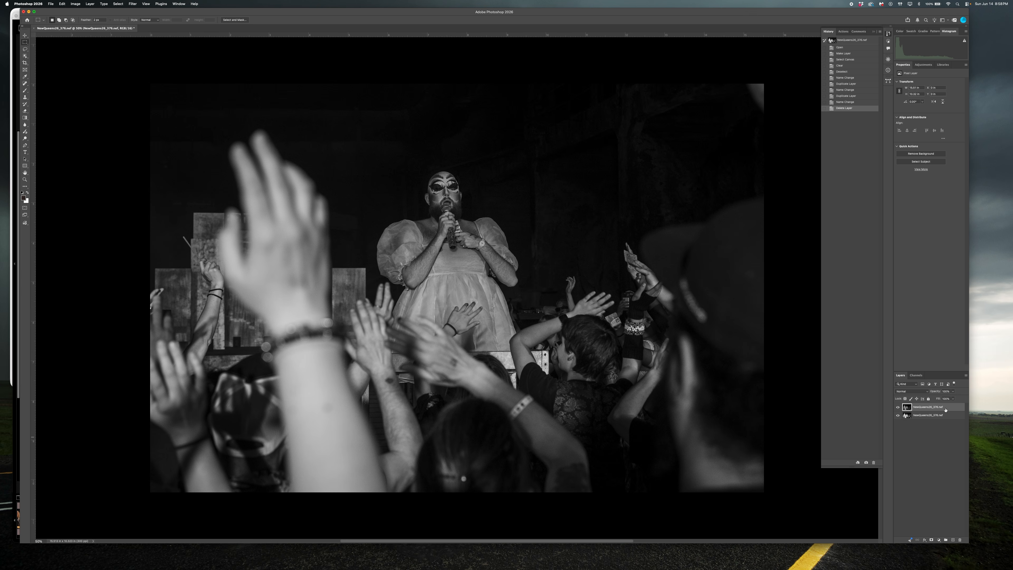
- Move the darker NewQueens26_376 layer beneath the brighter one and auto-align the two layers
{"action": "left_click_drag", "start_coordinate": [946, 410], "coordinate": [944, 417]}
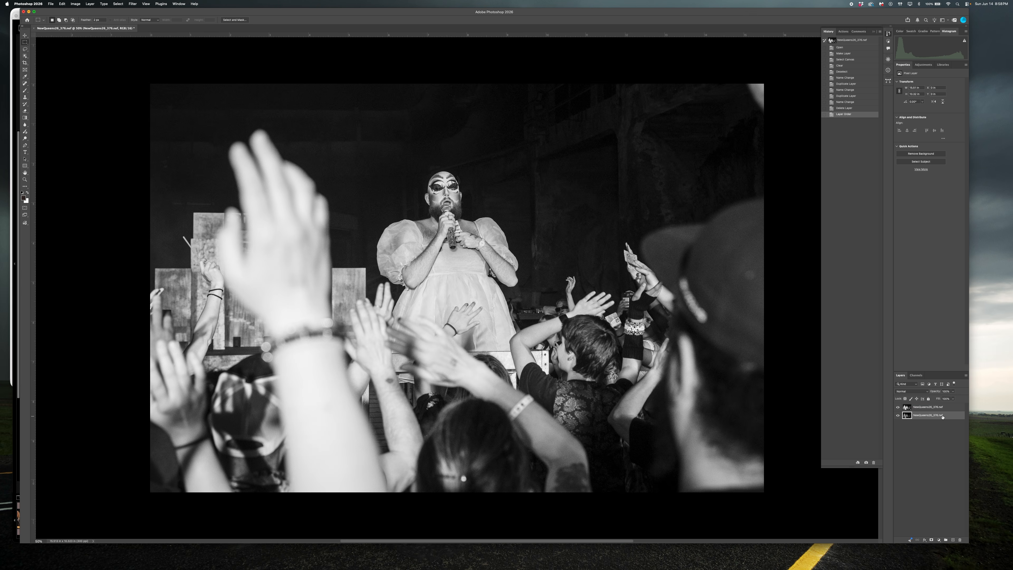
{"action": "left_click", "coordinate": [926, 408], "text": "shift"}
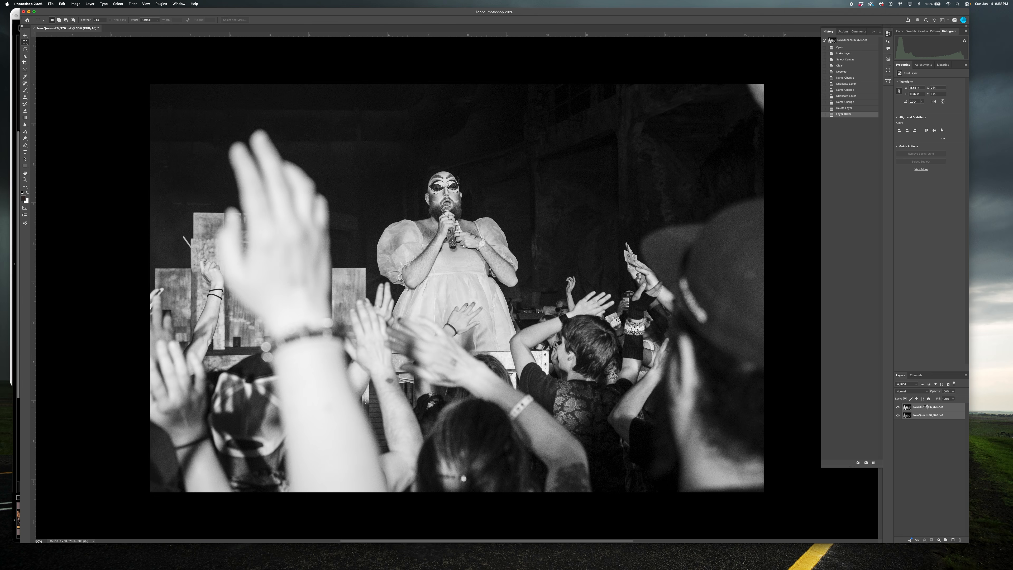
{"action": "left_click", "coordinate": [925, 450]}
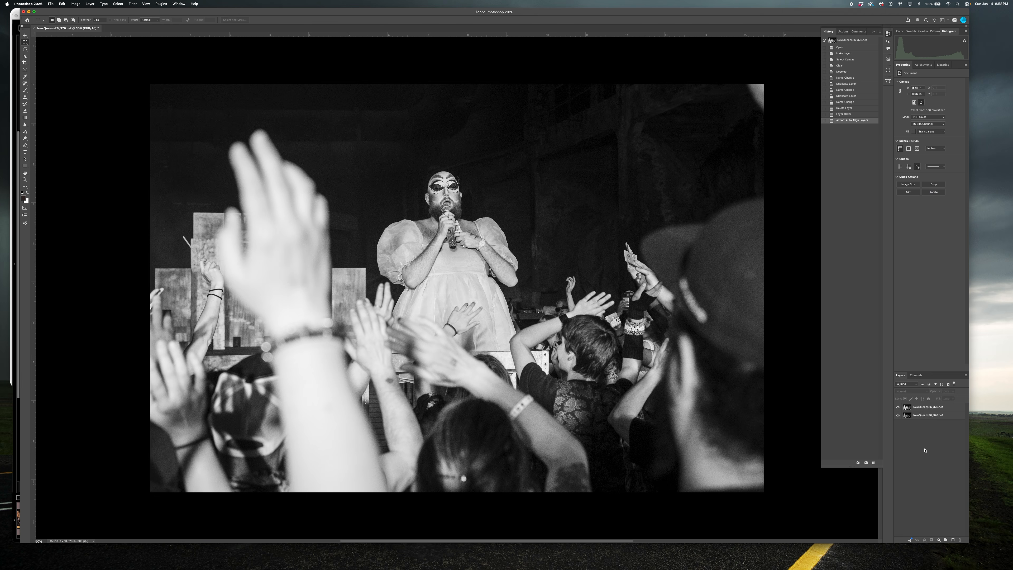
- Hide the brighter layer with a black layer mask and reveal the performer using a large white brush
{"action": "left_click", "coordinate": [932, 407]}
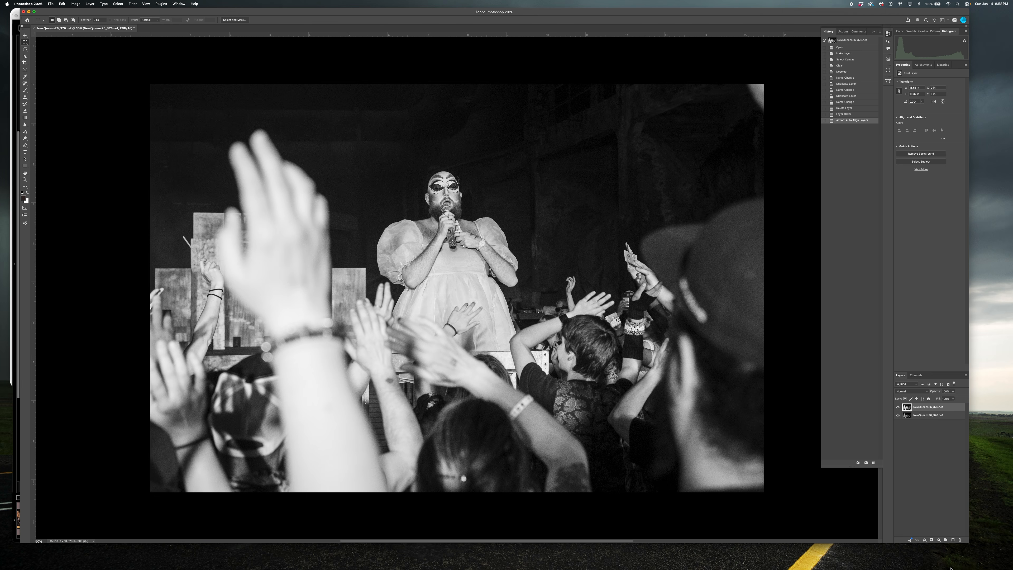
{"action": "left_click", "coordinate": [932, 541], "text": "alt"}
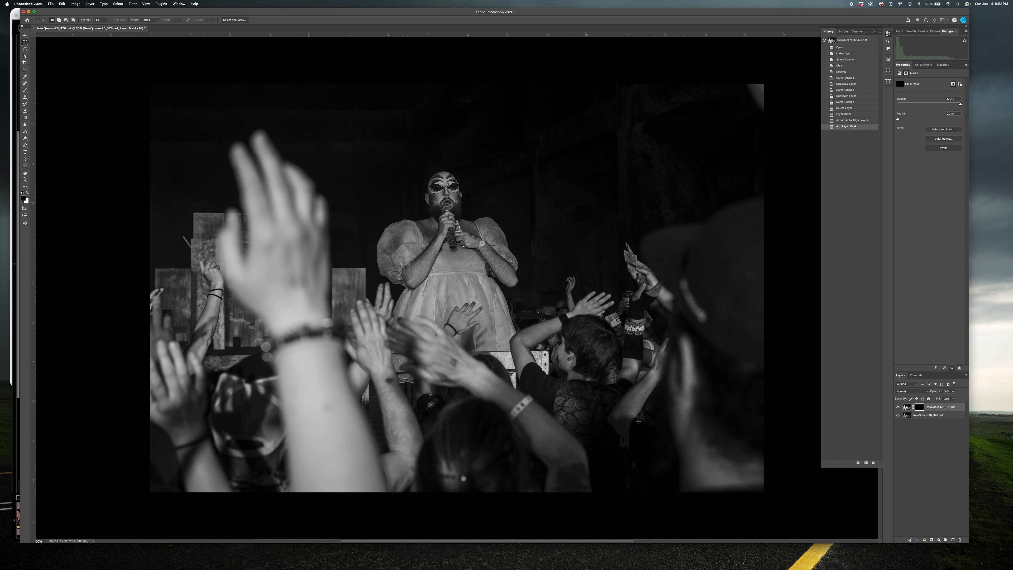
{"action": "key", "text": "b"}
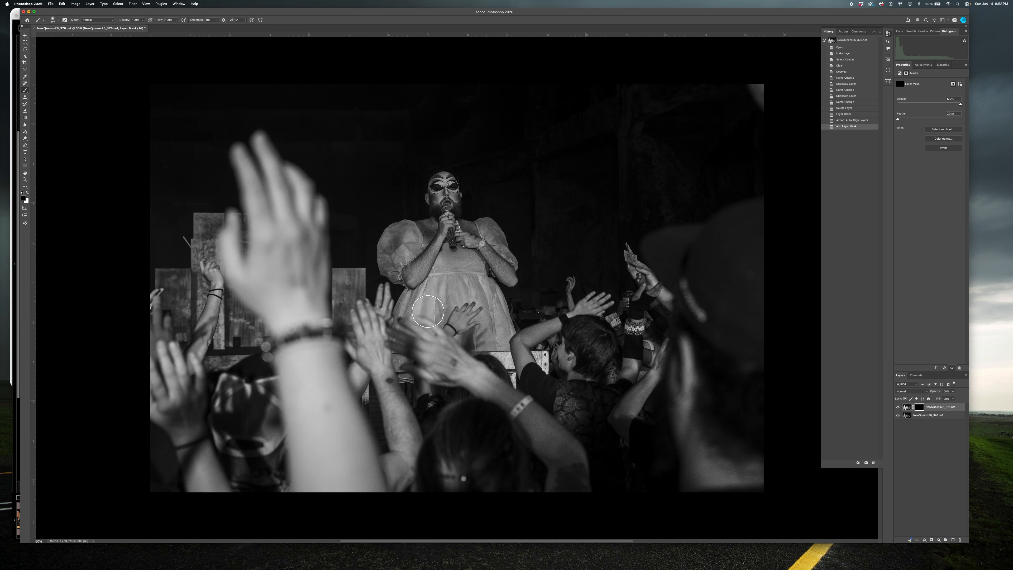
{"action": "key", "text": "x"}
{"action": "left_click_drag", "start_coordinate": [432, 278], "coordinate": [455, 269], "text": "ctrl+alt"}
{"action": "left_click", "coordinate": [450, 220]}
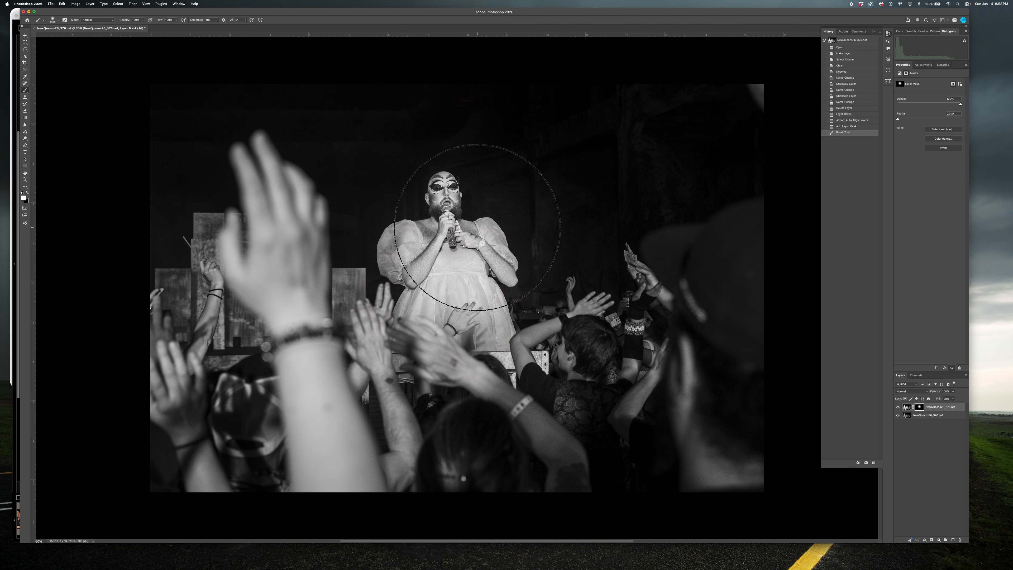
{"action": "left_click", "coordinate": [475, 199]}
- Paint white on the mask across the dark backdrop above and beside the performer to reveal the brighter background
{"action": "left_click", "coordinate": [577, 205]}
{"action": "left_click", "coordinate": [648, 173]}
{"action": "left_click", "coordinate": [678, 147]}
{"action": "left_click", "coordinate": [727, 126]}
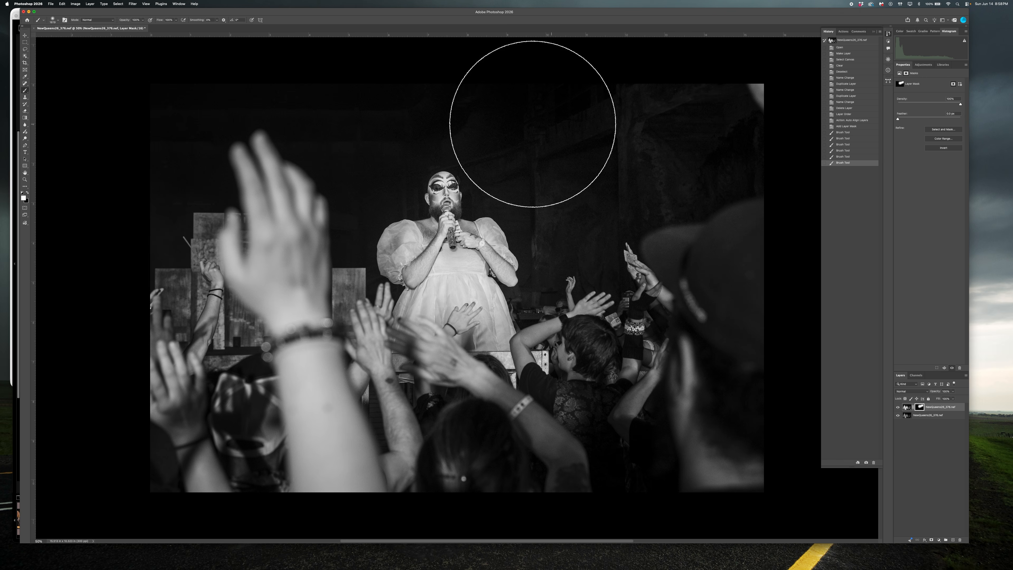
{"action": "left_click", "coordinate": [379, 67]}
{"action": "left_click", "coordinate": [144, 84]}
{"action": "left_click", "coordinate": [130, 127]}
{"action": "left_click", "coordinate": [116, 157]}
{"action": "left_click", "coordinate": [94, 190]}
{"action": "left_click", "coordinate": [142, 85]}
{"action": "left_click", "coordinate": [245, 49]}
{"action": "left_click", "coordinate": [289, 46]}
{"action": "left_click", "coordinate": [697, 94]}
{"action": "left_click", "coordinate": [717, 102]}
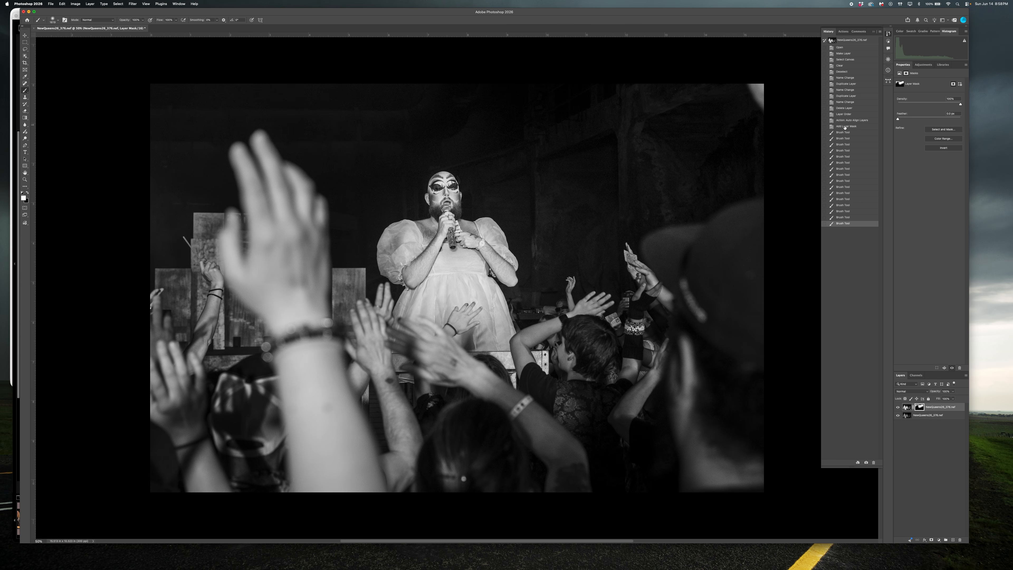
- Paint black with a smaller brush on the mask over the bright spot in the photo's upper-right corner
{"action": "left_click_drag", "start_coordinate": [733, 125], "coordinate": [645, 129]}
{"action": "key", "text": "x"}
{"action": "mouse_move", "coordinate": [743, 89]}
{"action": "left_mouse_down"}
{"action": "mouse_move", "coordinate": [767, 113]}
{"action": "mouse_move", "coordinate": [768, 88]}
{"action": "mouse_move", "coordinate": [752, 82]}
{"action": "mouse_move", "coordinate": [778, 90]}
{"action": "left_mouse_up"}
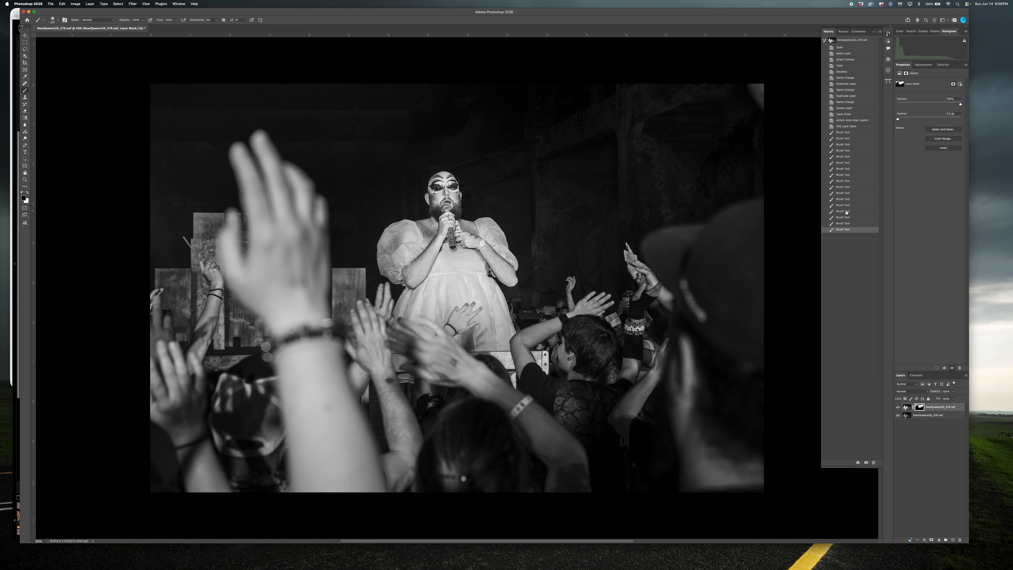